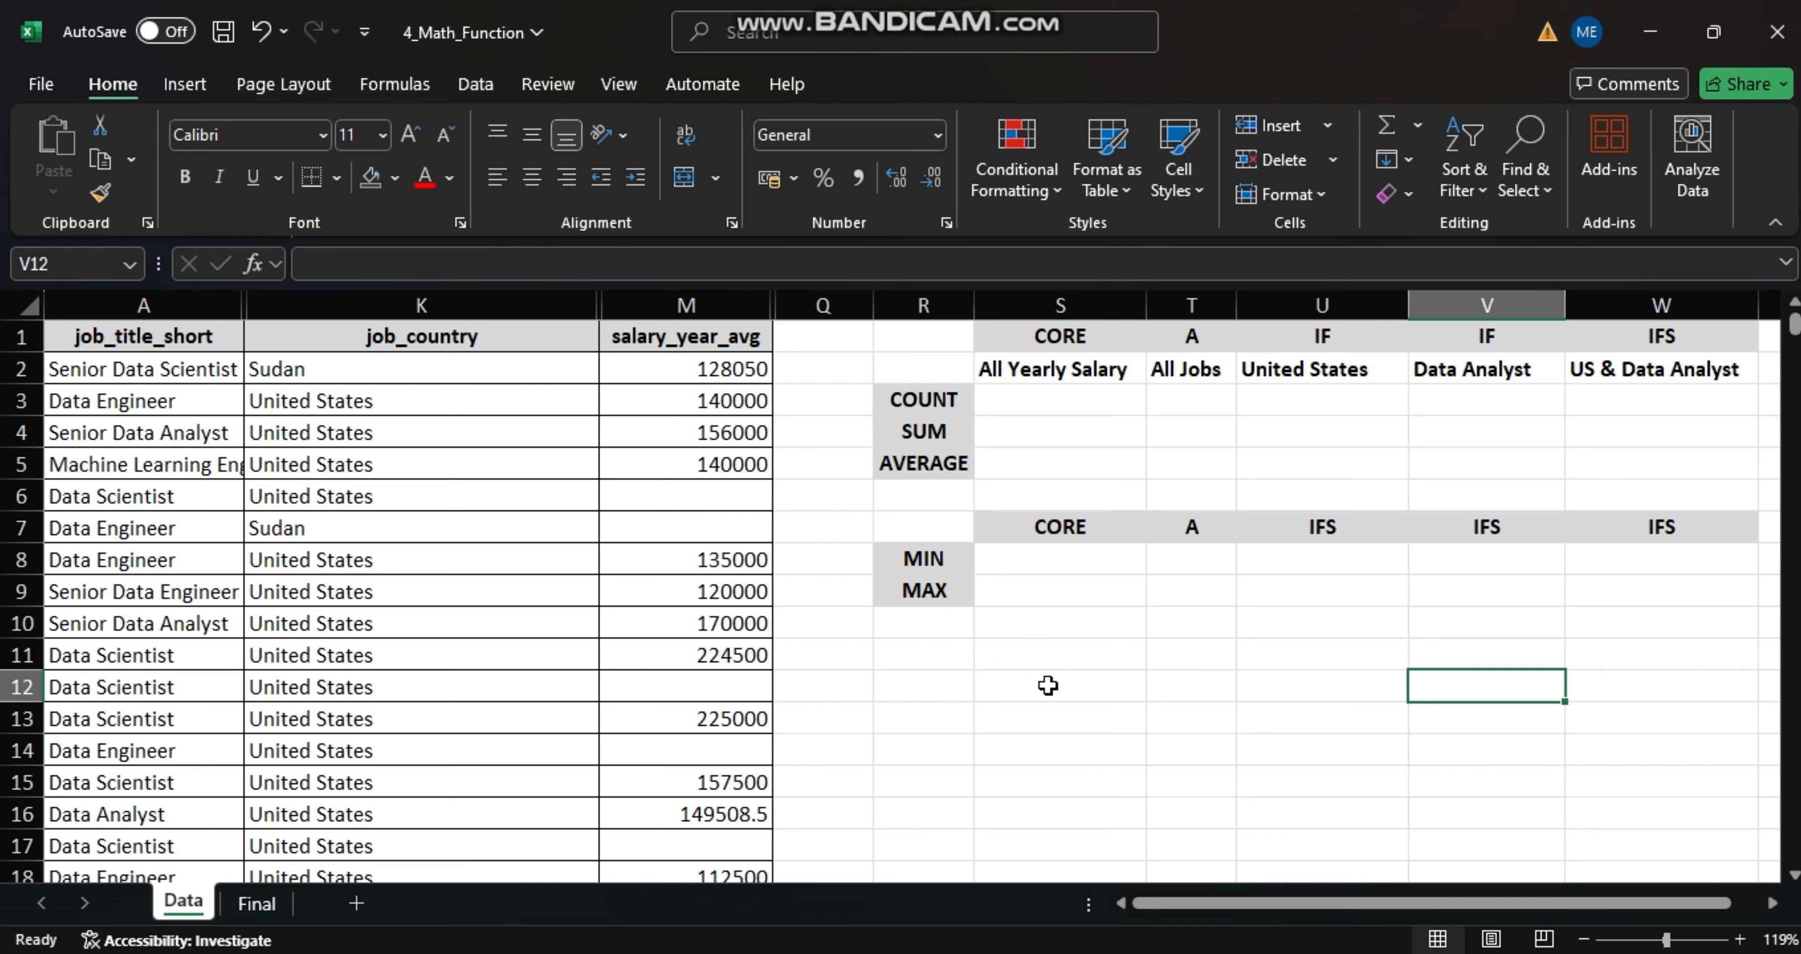
- Count all yearly salaries in cell S3 with a COUNT formula over the whole salary_year_avg column (M:M)
mouse_move(1794, 329)
left_mouse_down()
mouse_move(1794, 853)
mouse_move(1793, 327)
left_mouse_up()
left_click(1023, 400)
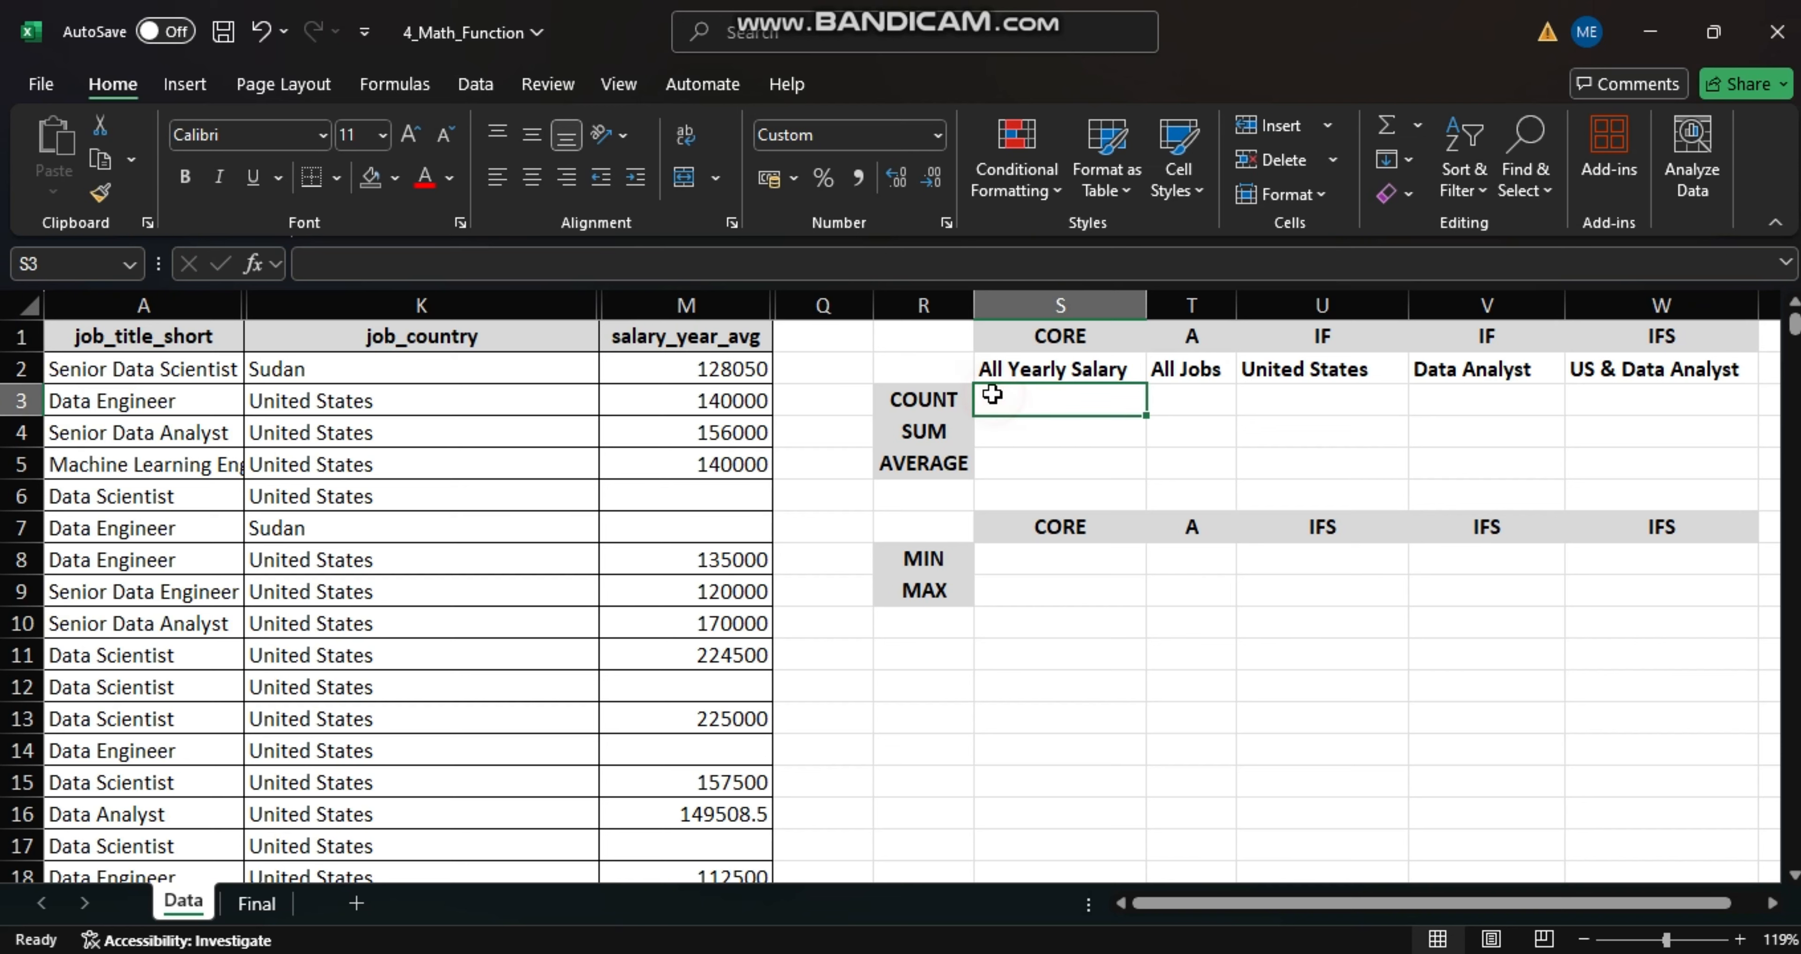
type("=COUNT")
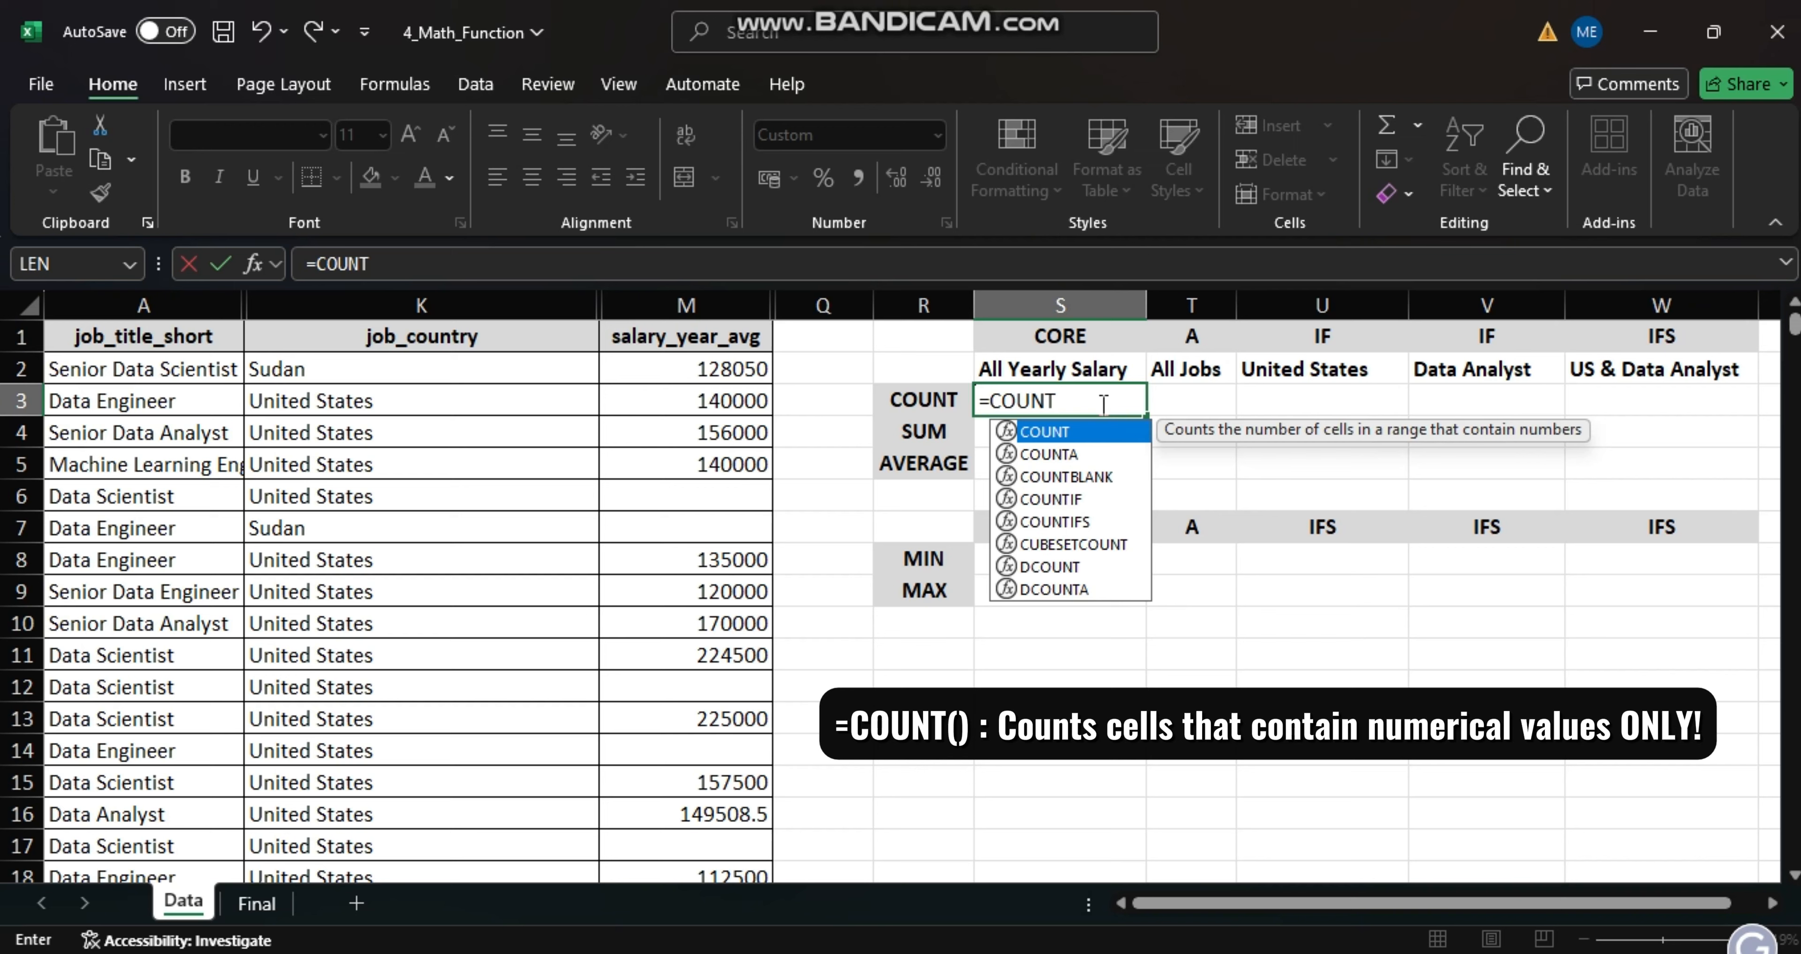
type("(")
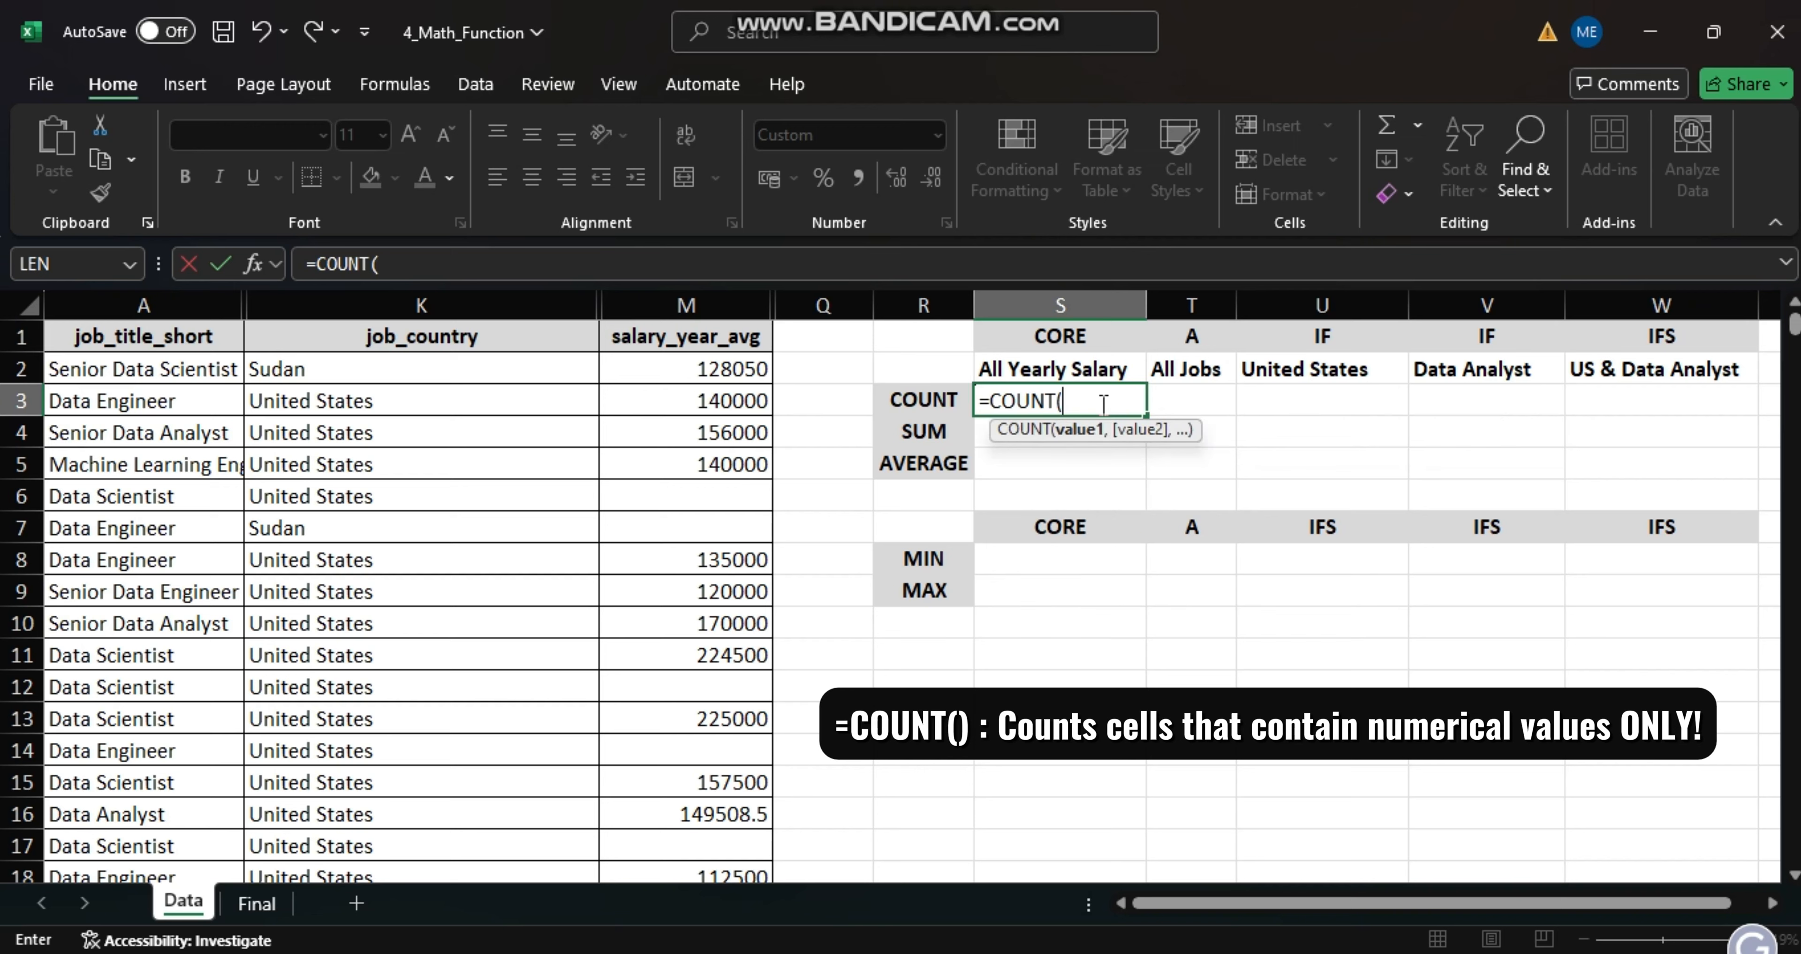
left_click(719, 302)
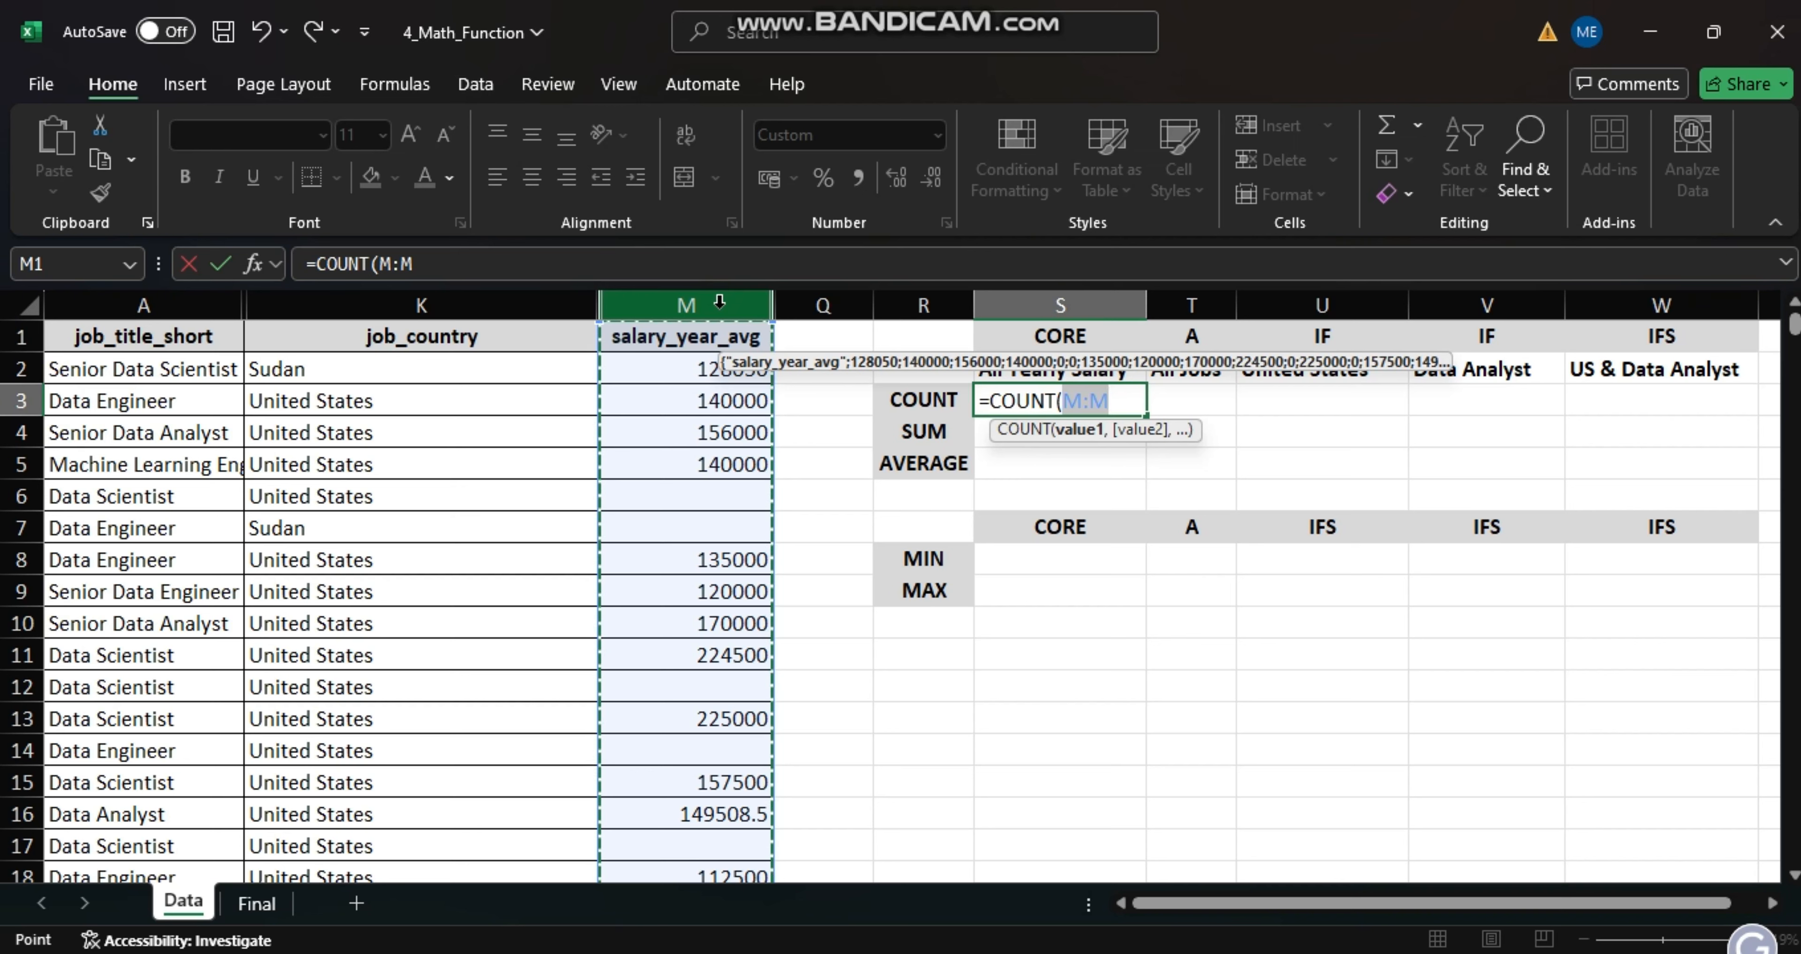
key("Return")
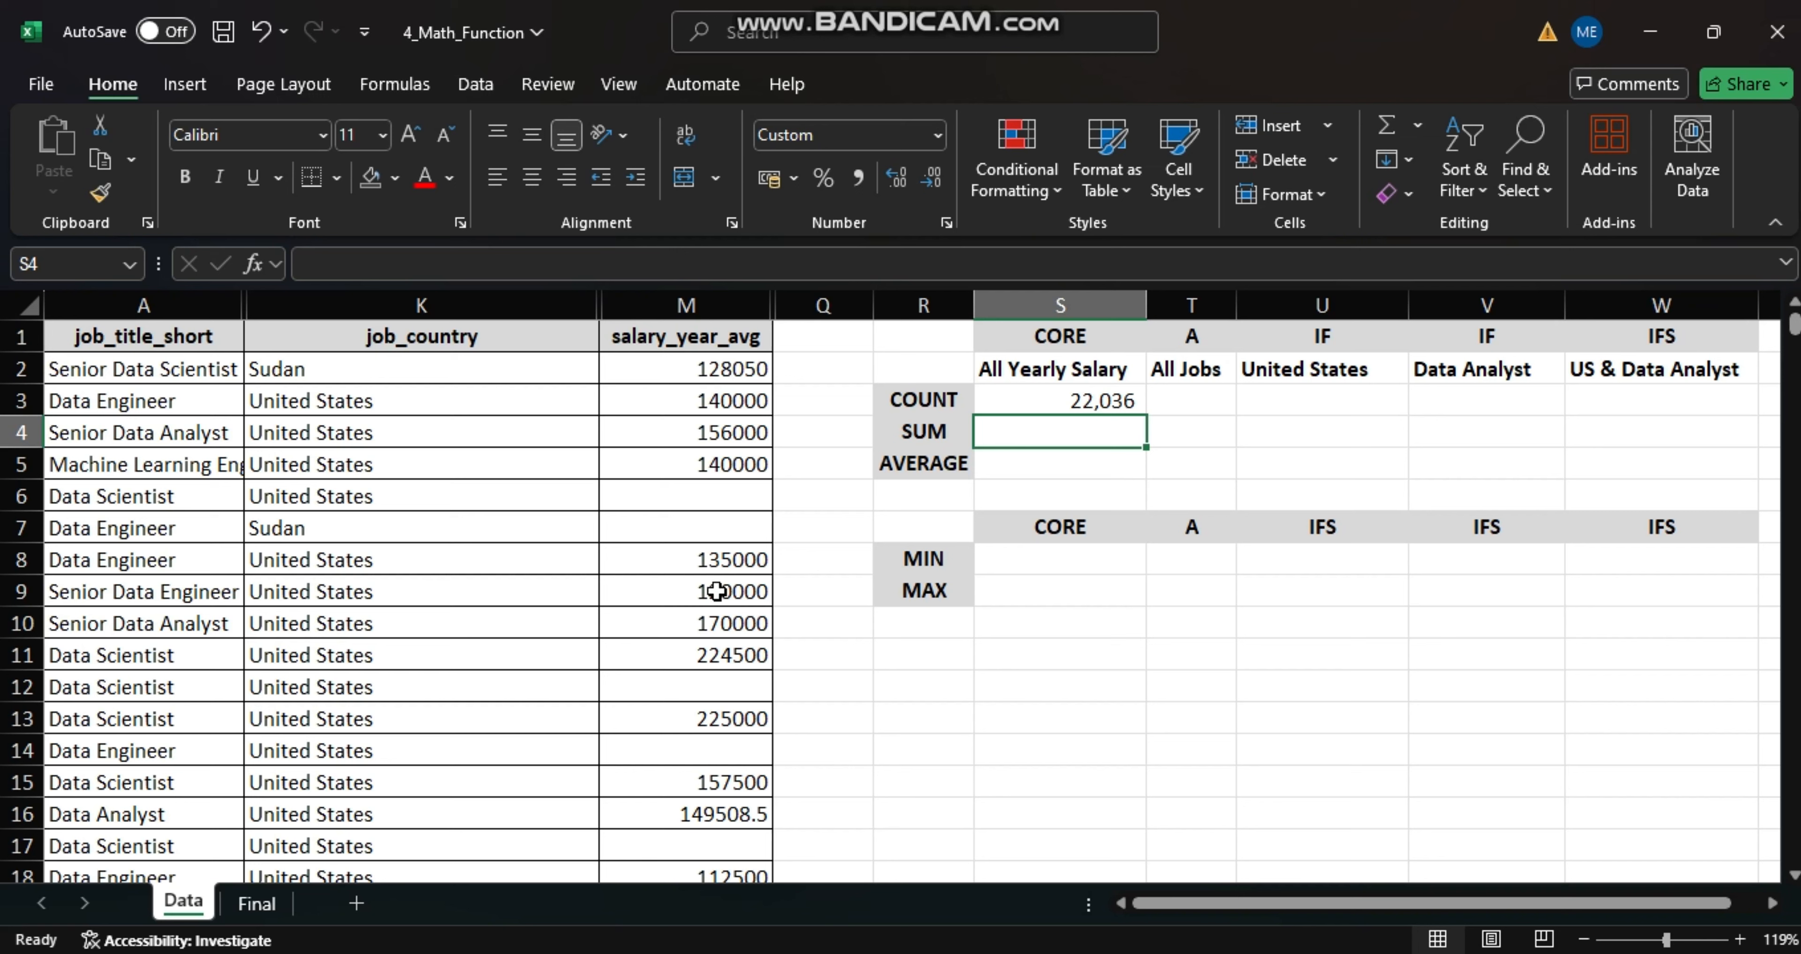
- Enter a COUNT formula over the whole job_title_short column (A:A) in the All Jobs cell T3
left_click(1181, 401)
type("=")
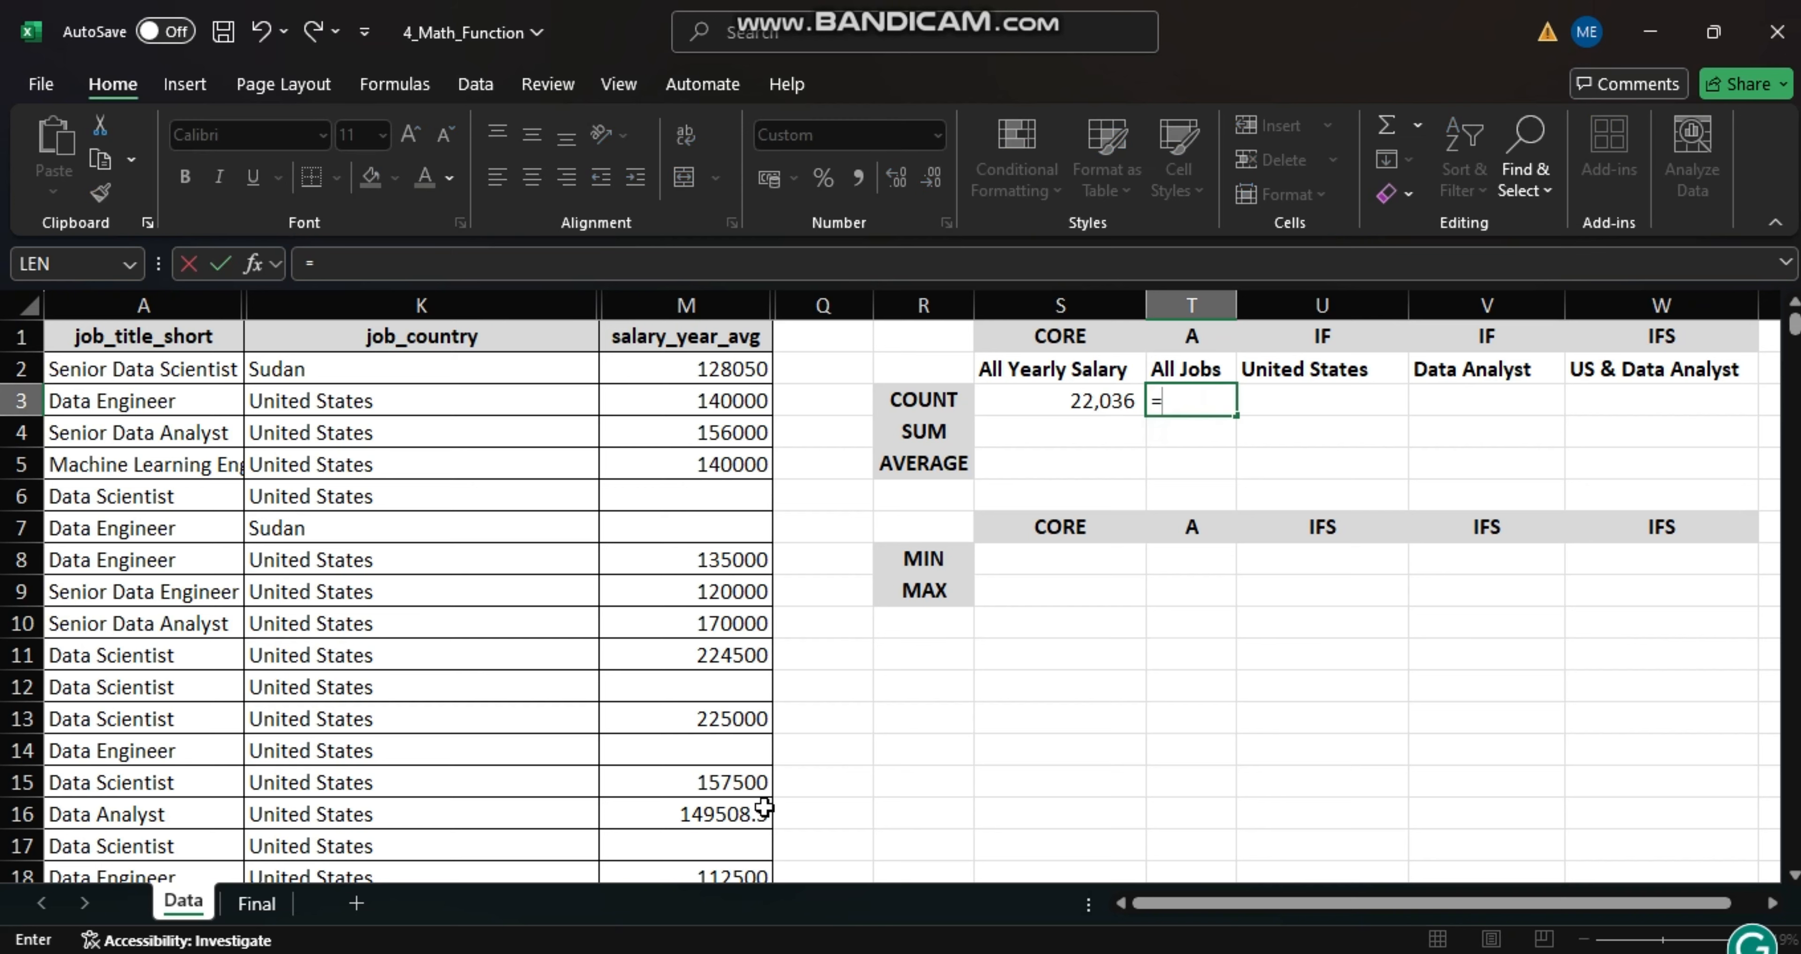
type("COUN")
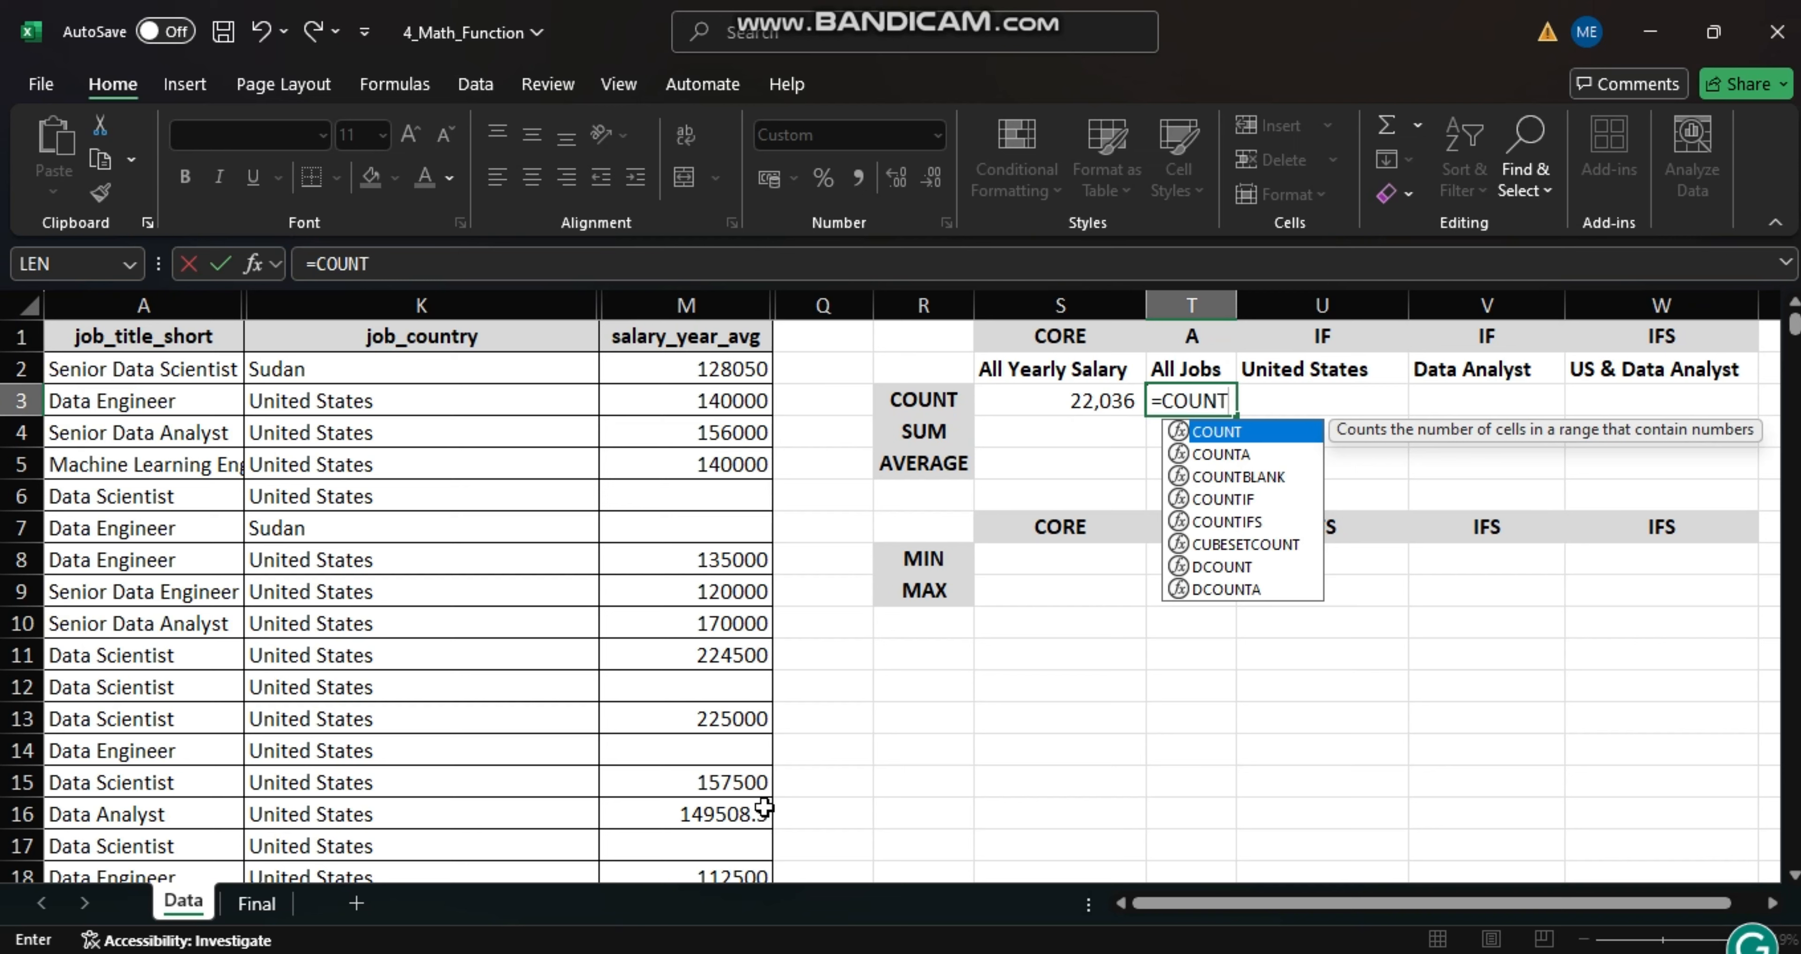
type("T(")
key("BackSpace")
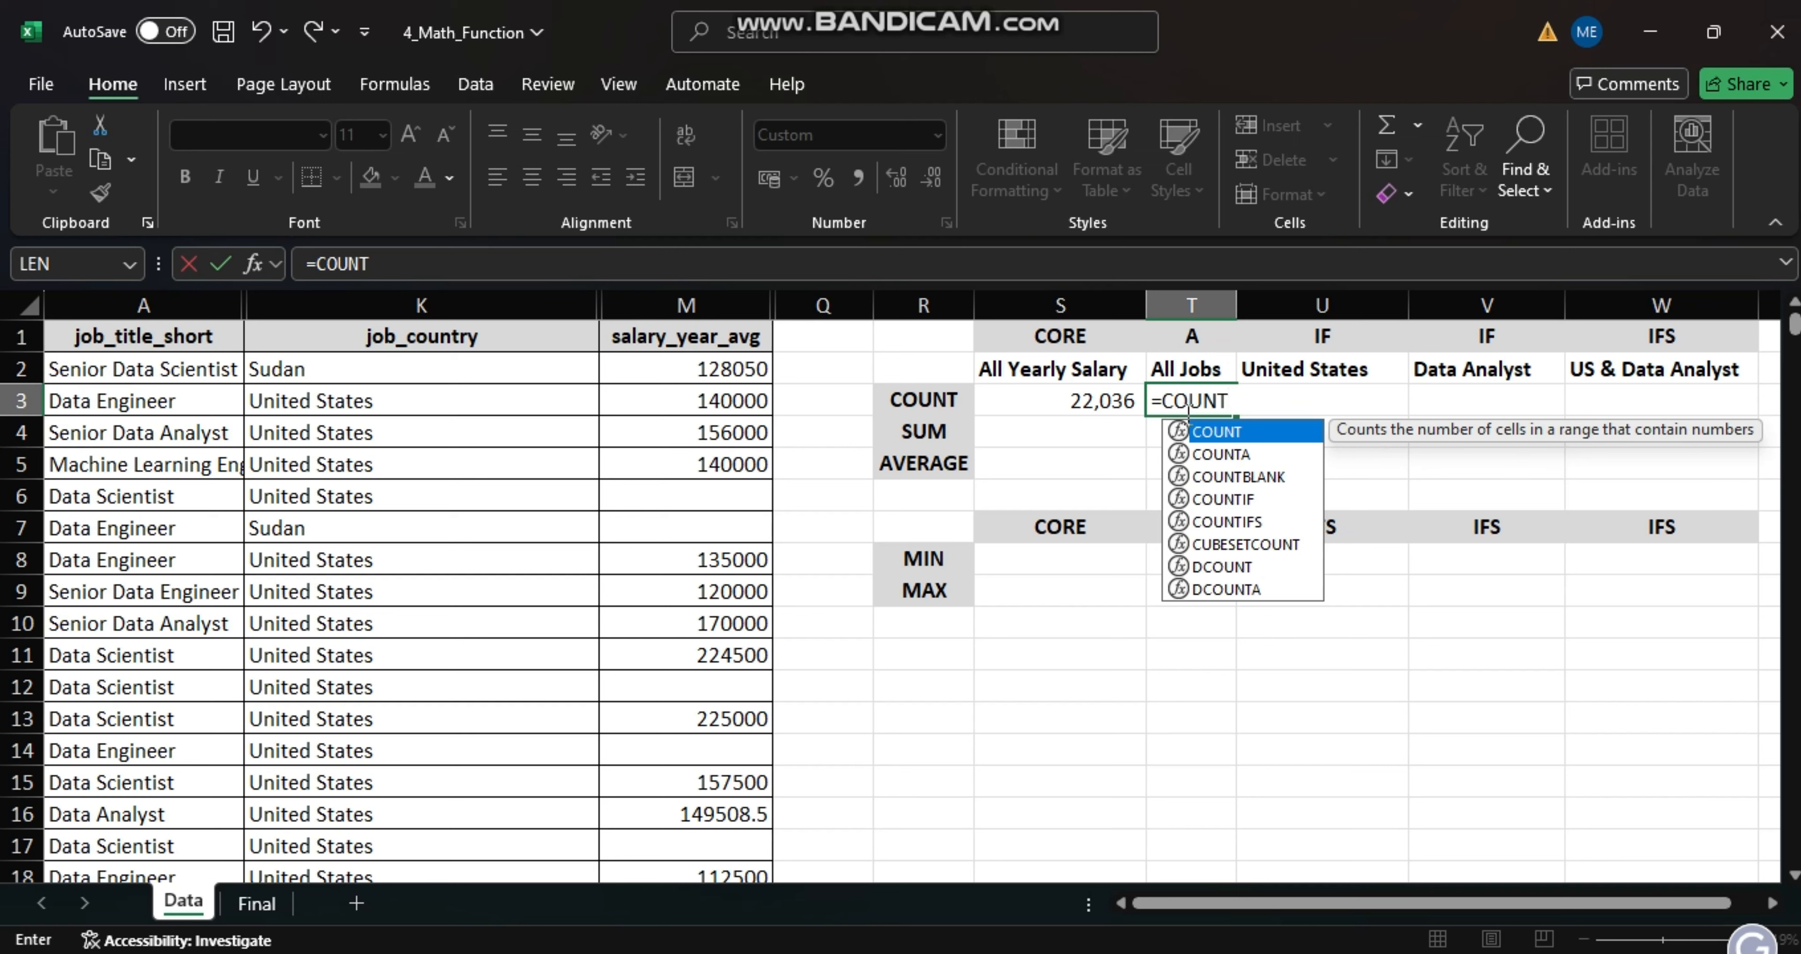
double_click(1253, 432)
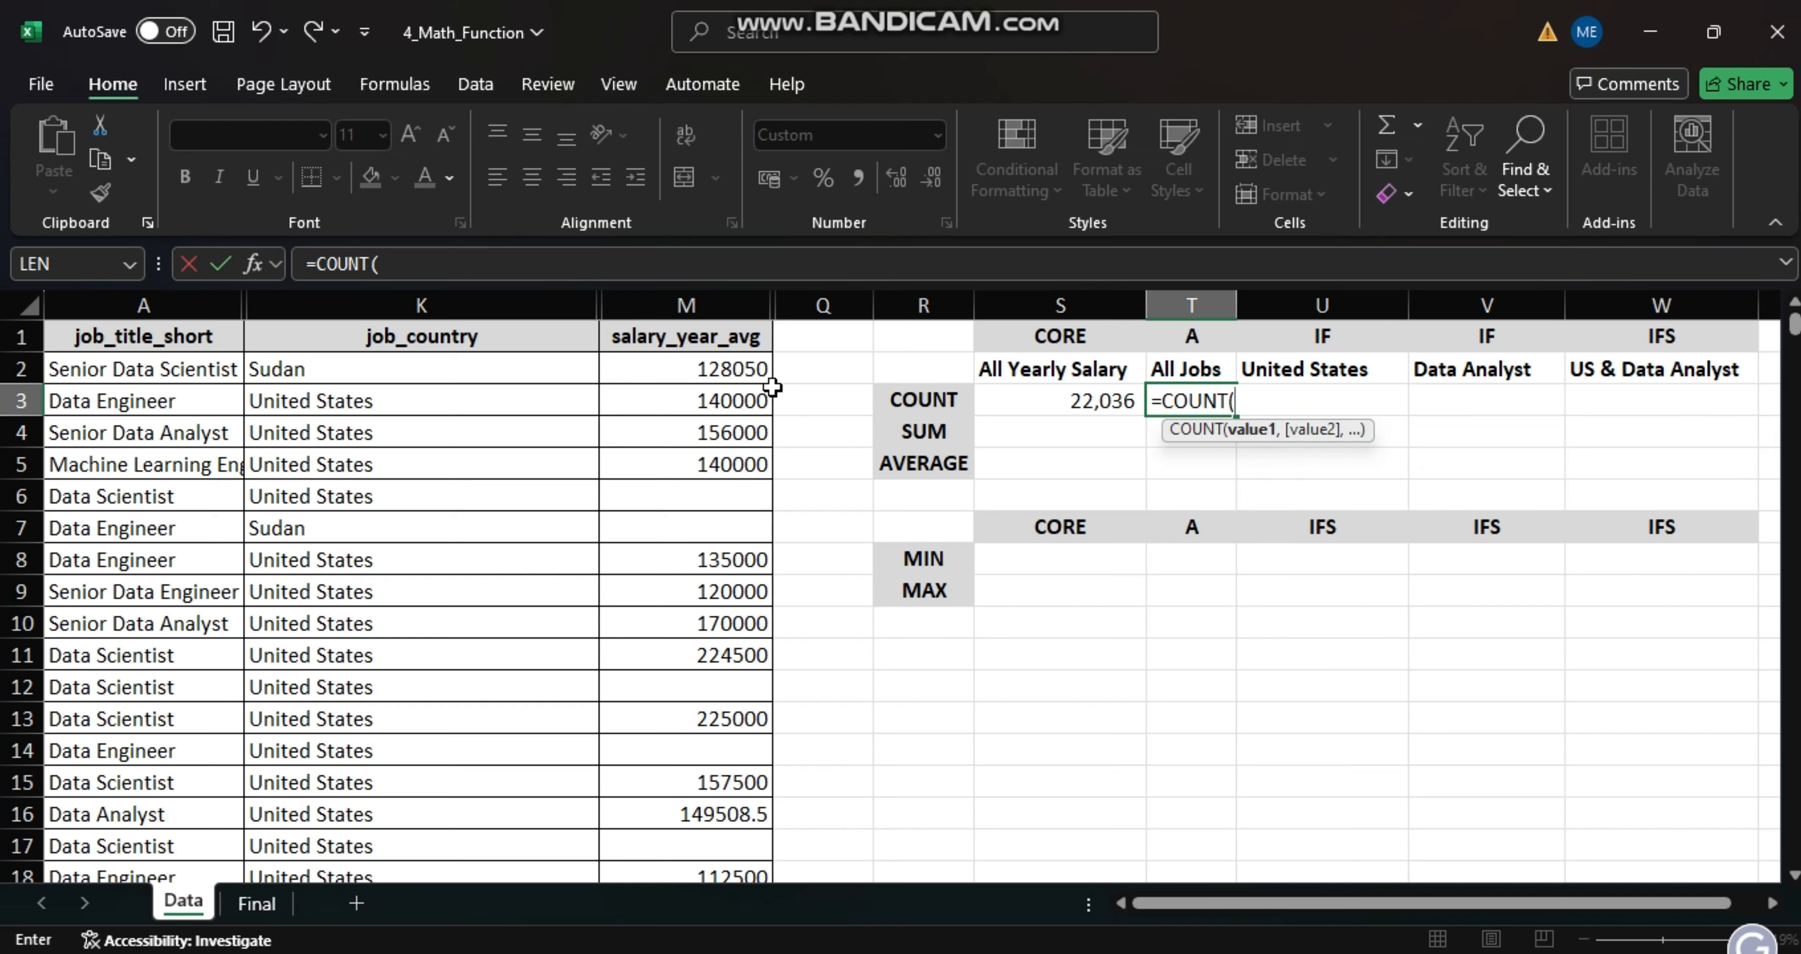
left_click(152, 305)
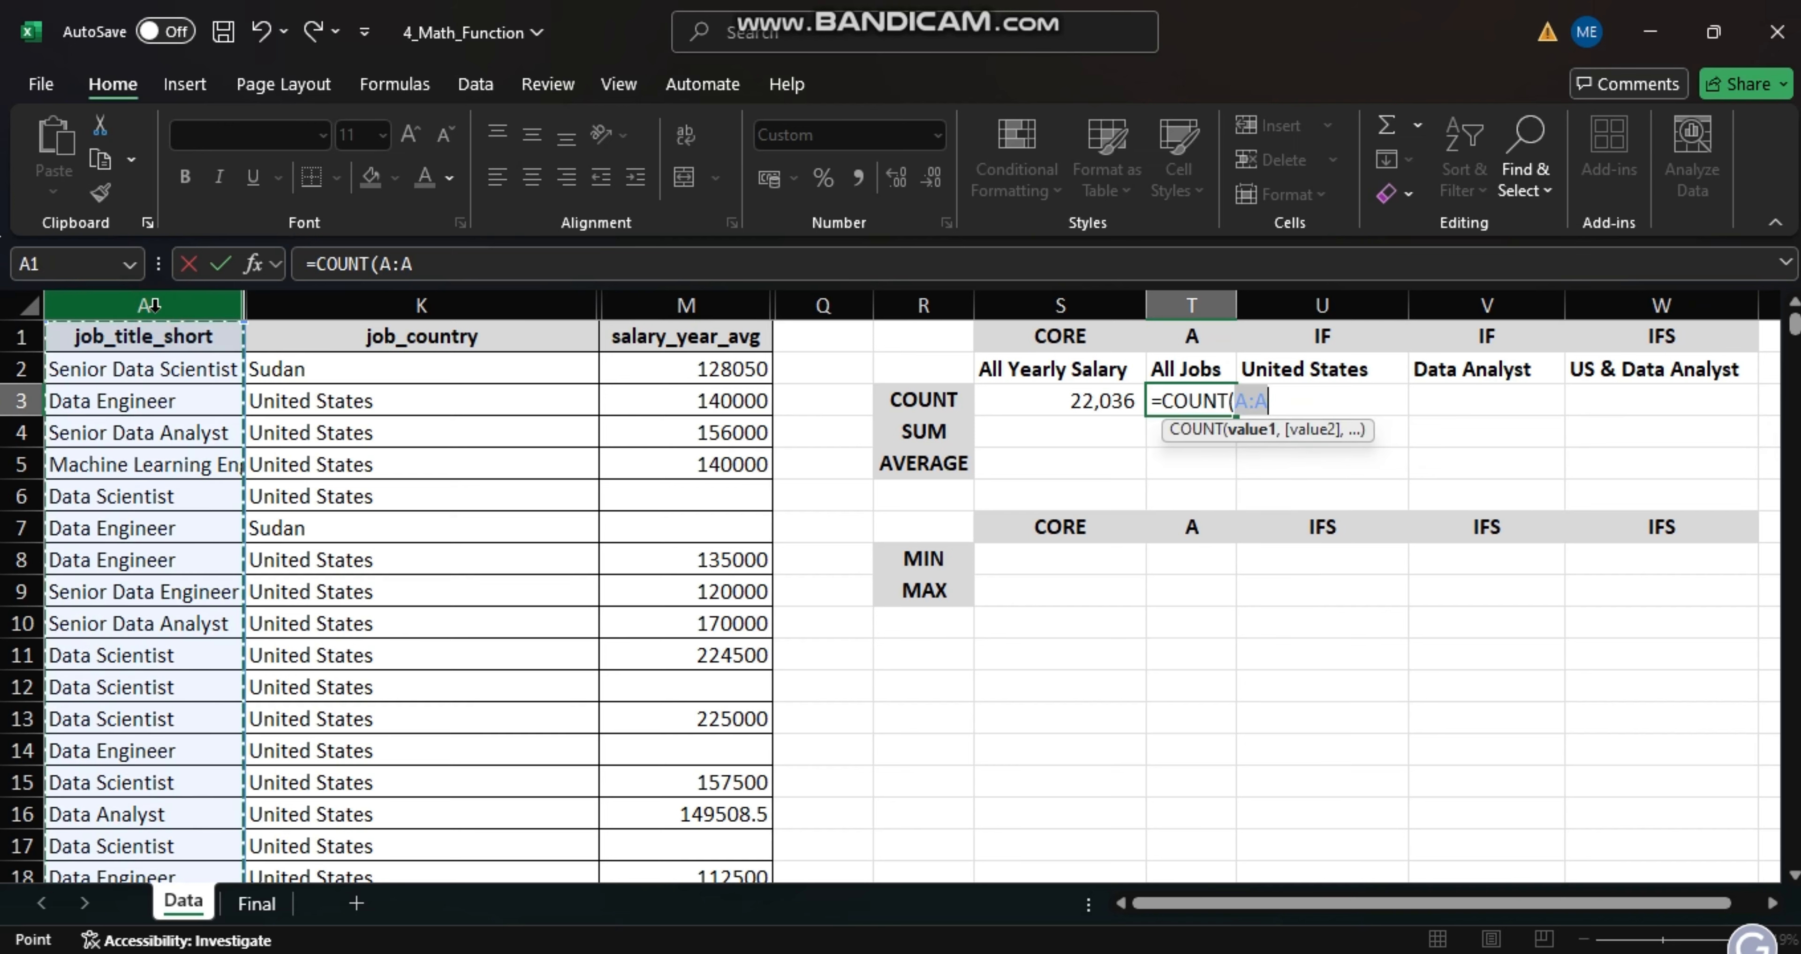
key("Return")
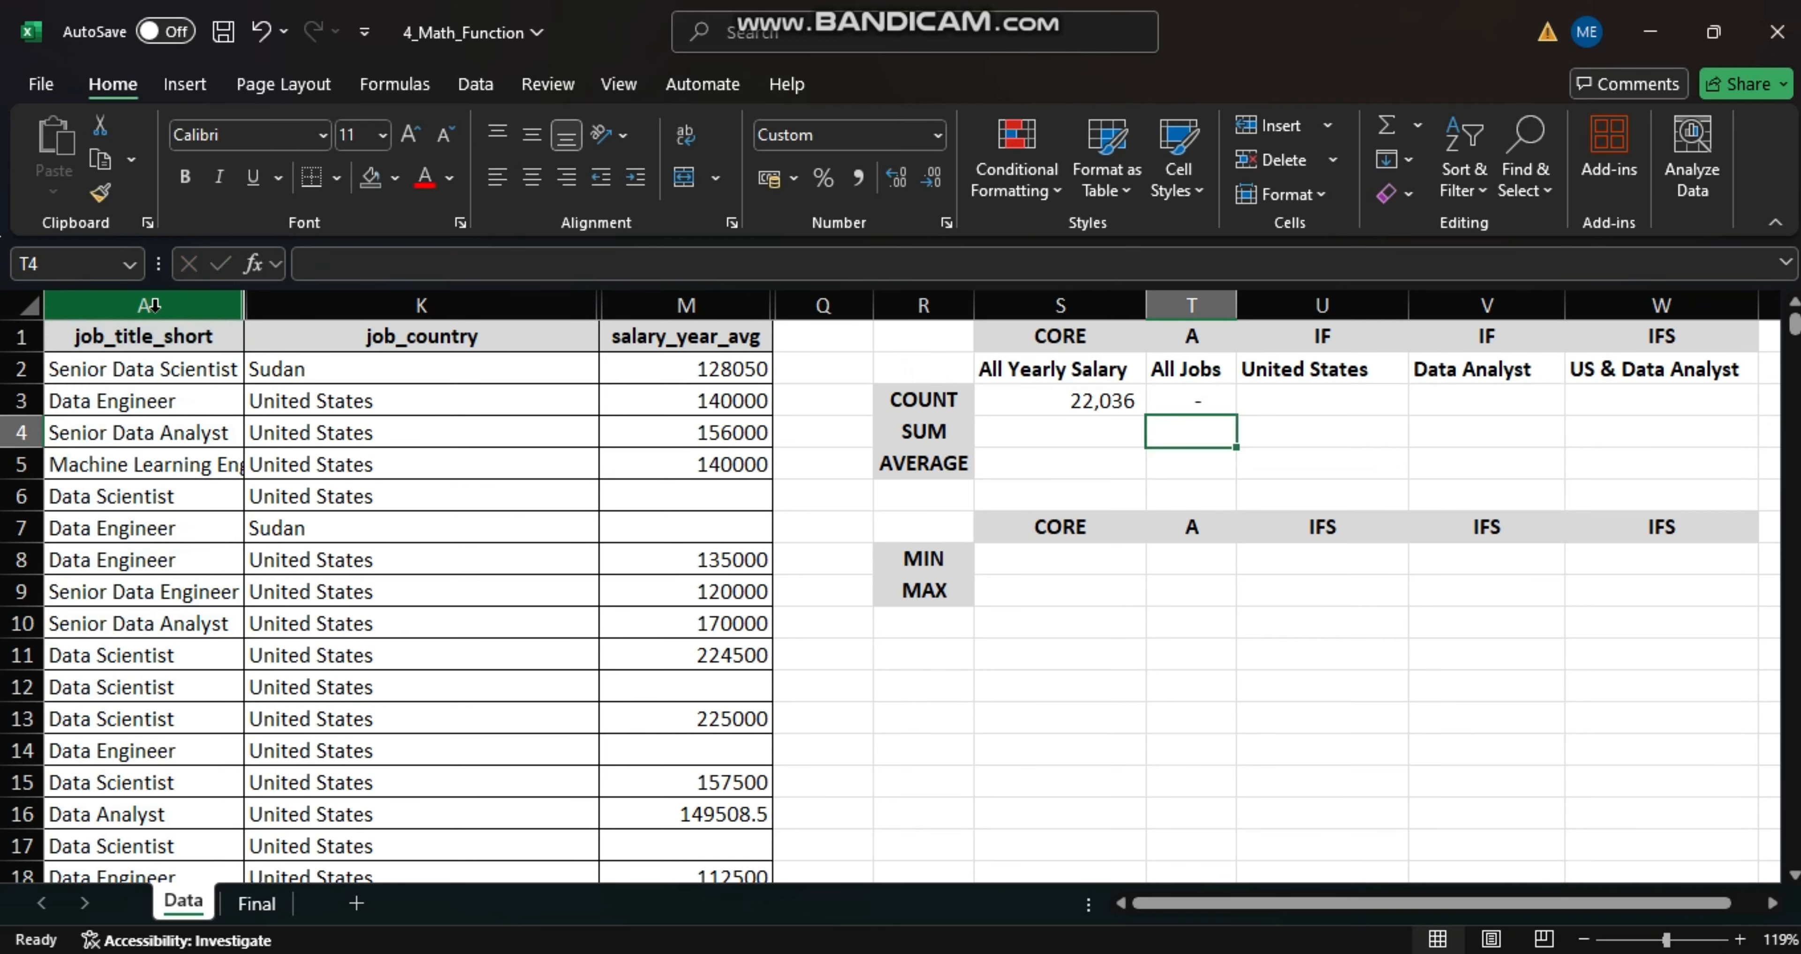
- Change the function in the T3 formula to COUNTA, keeping A:A as its range
double_click(1205, 402)
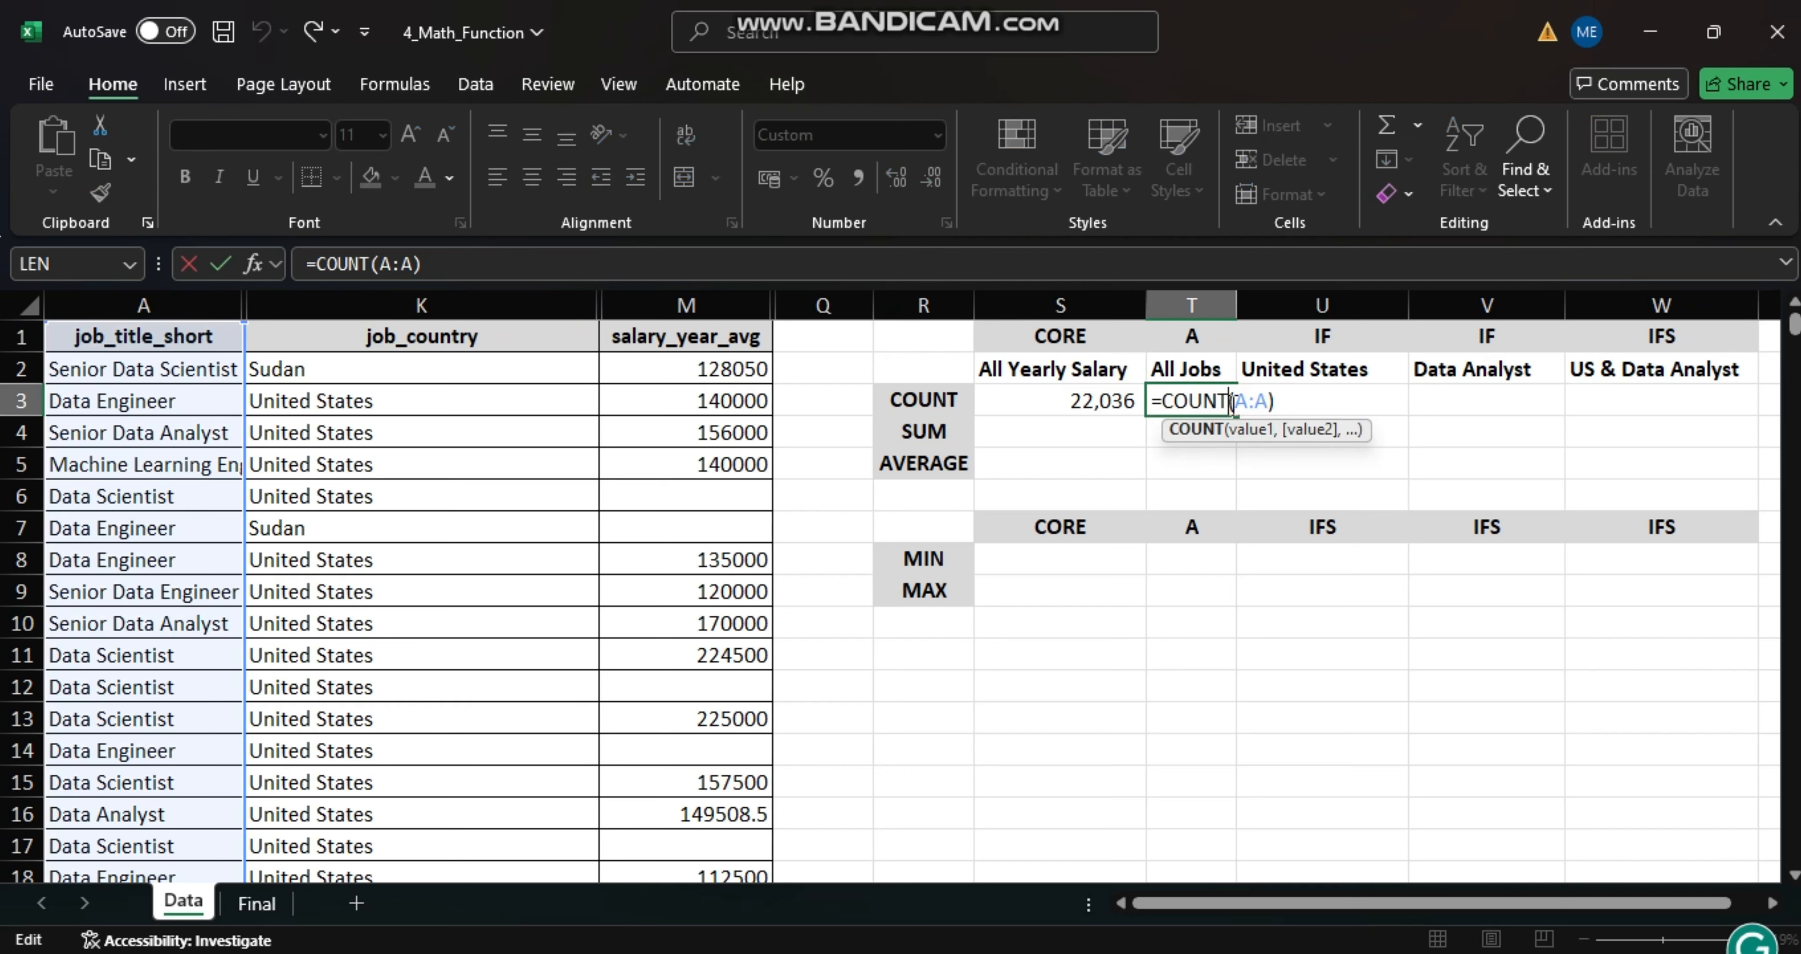
type("A")
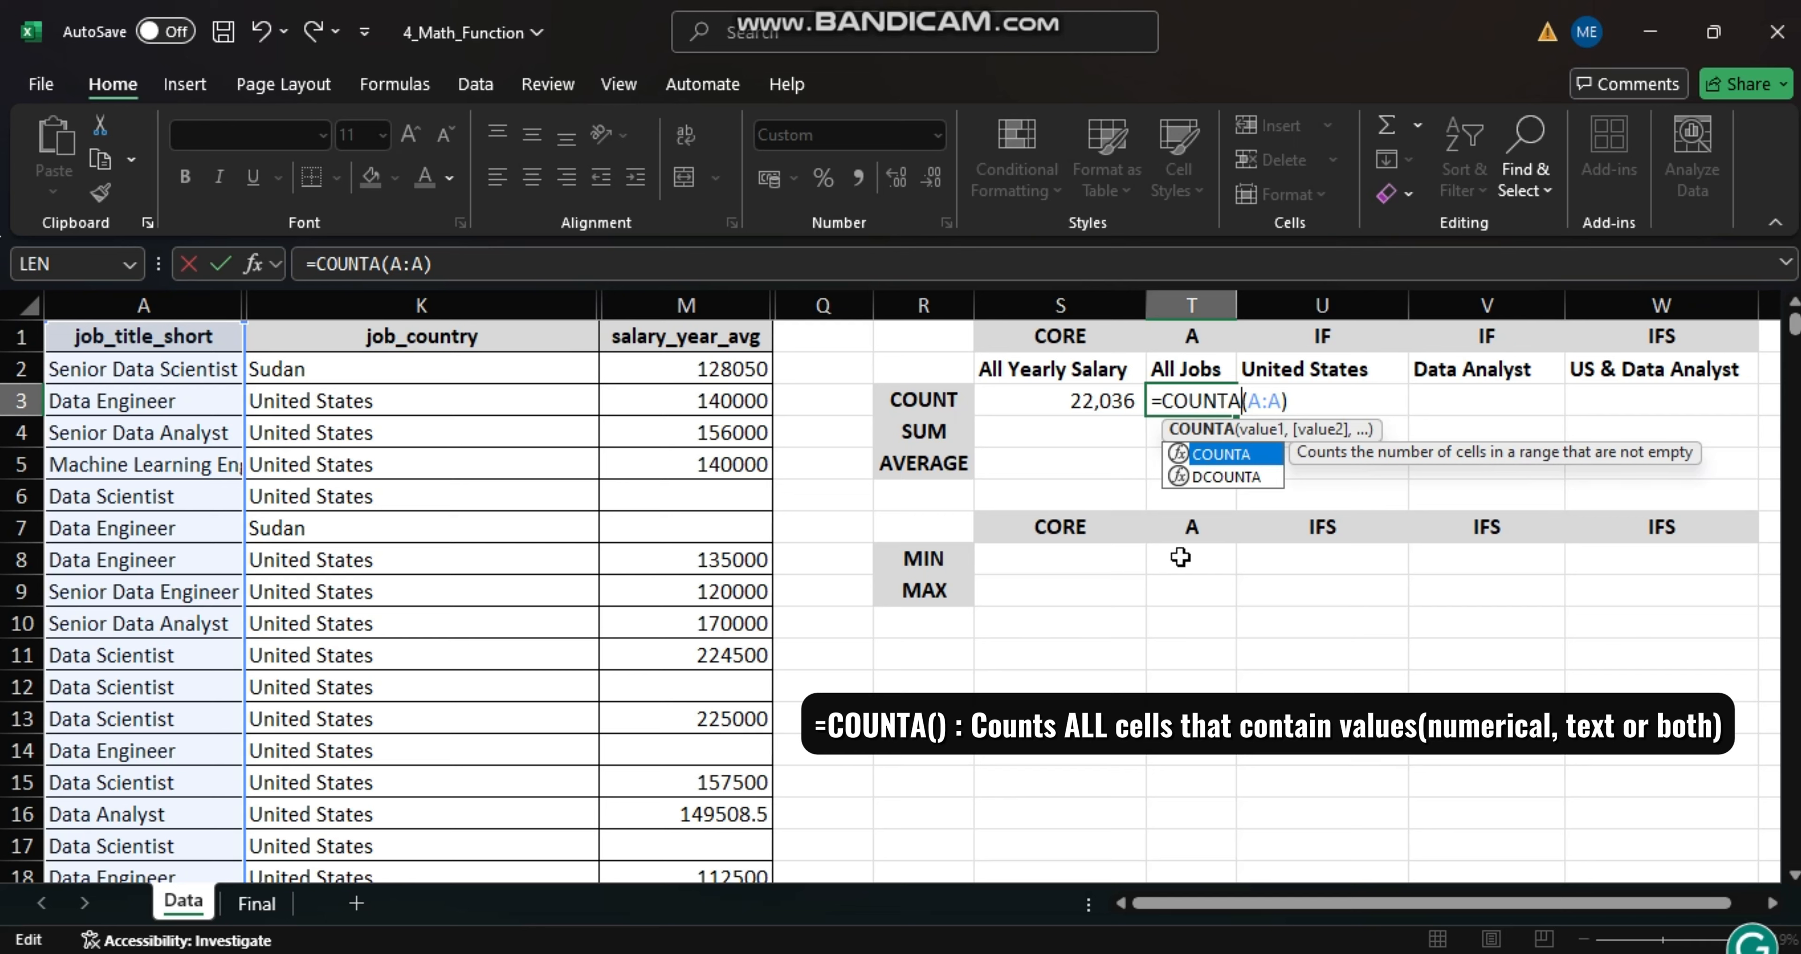
key("Return")
- Count the United States jobs in cell U3 with the formula =COUNTIF(K:K,U2)
left_click(1278, 404)
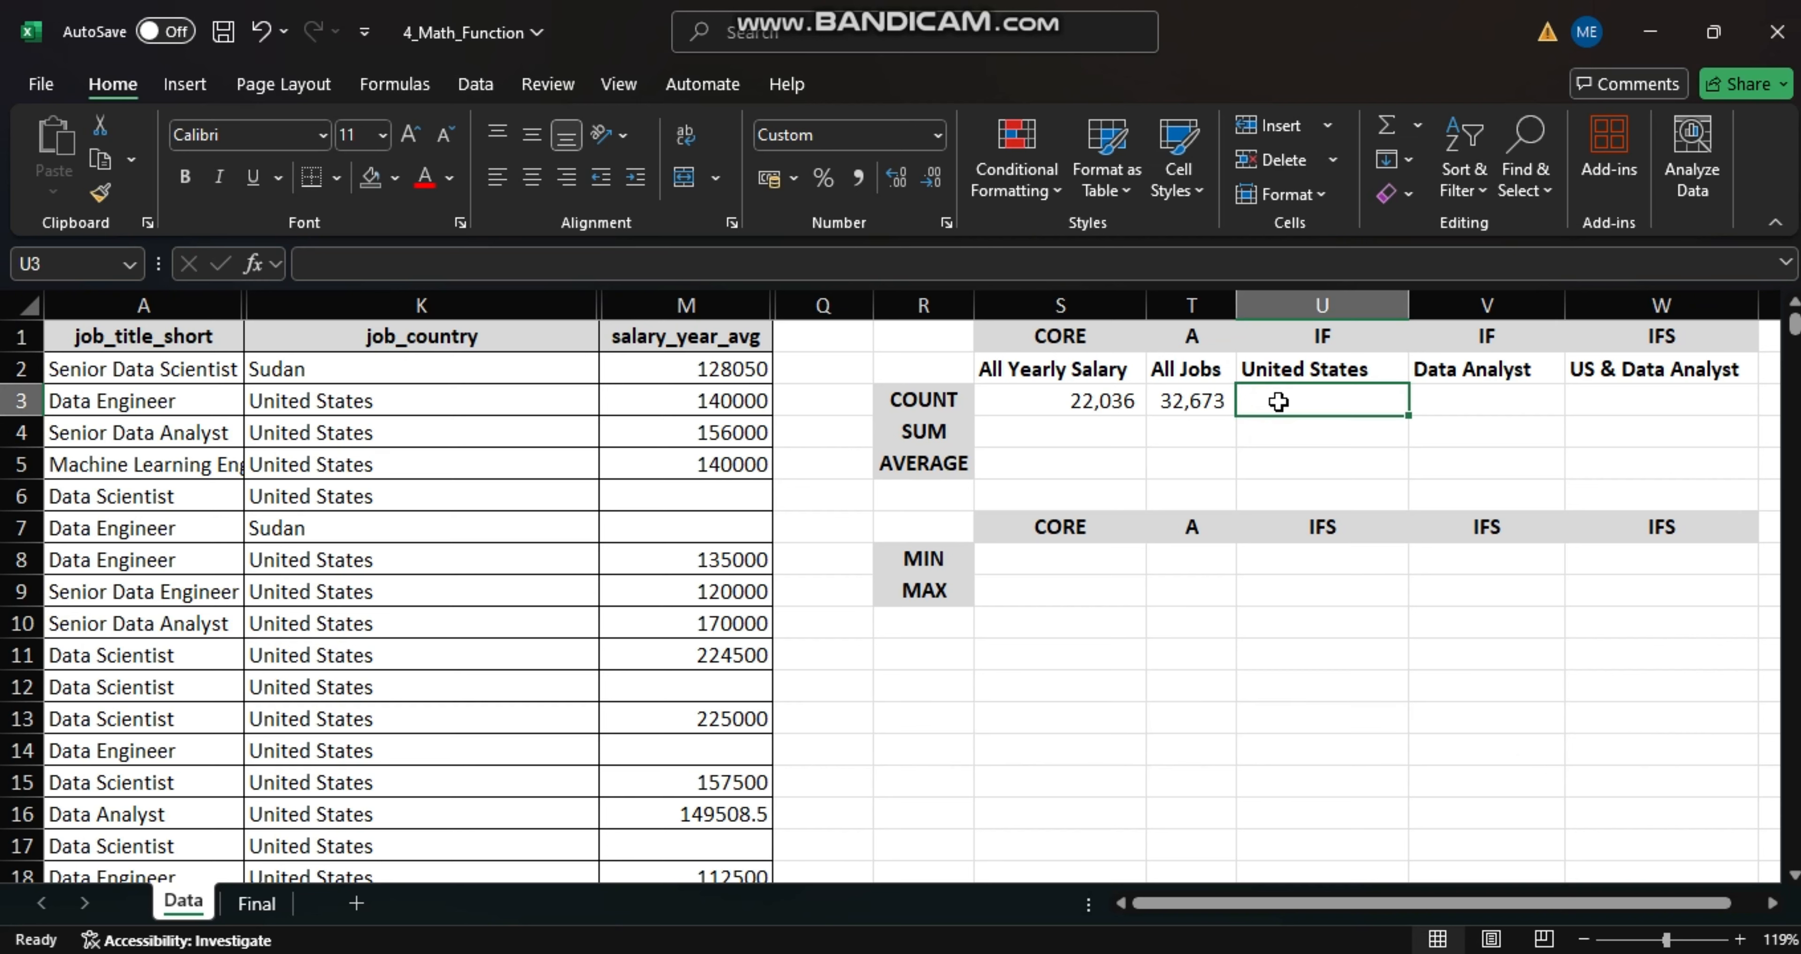
type("=")
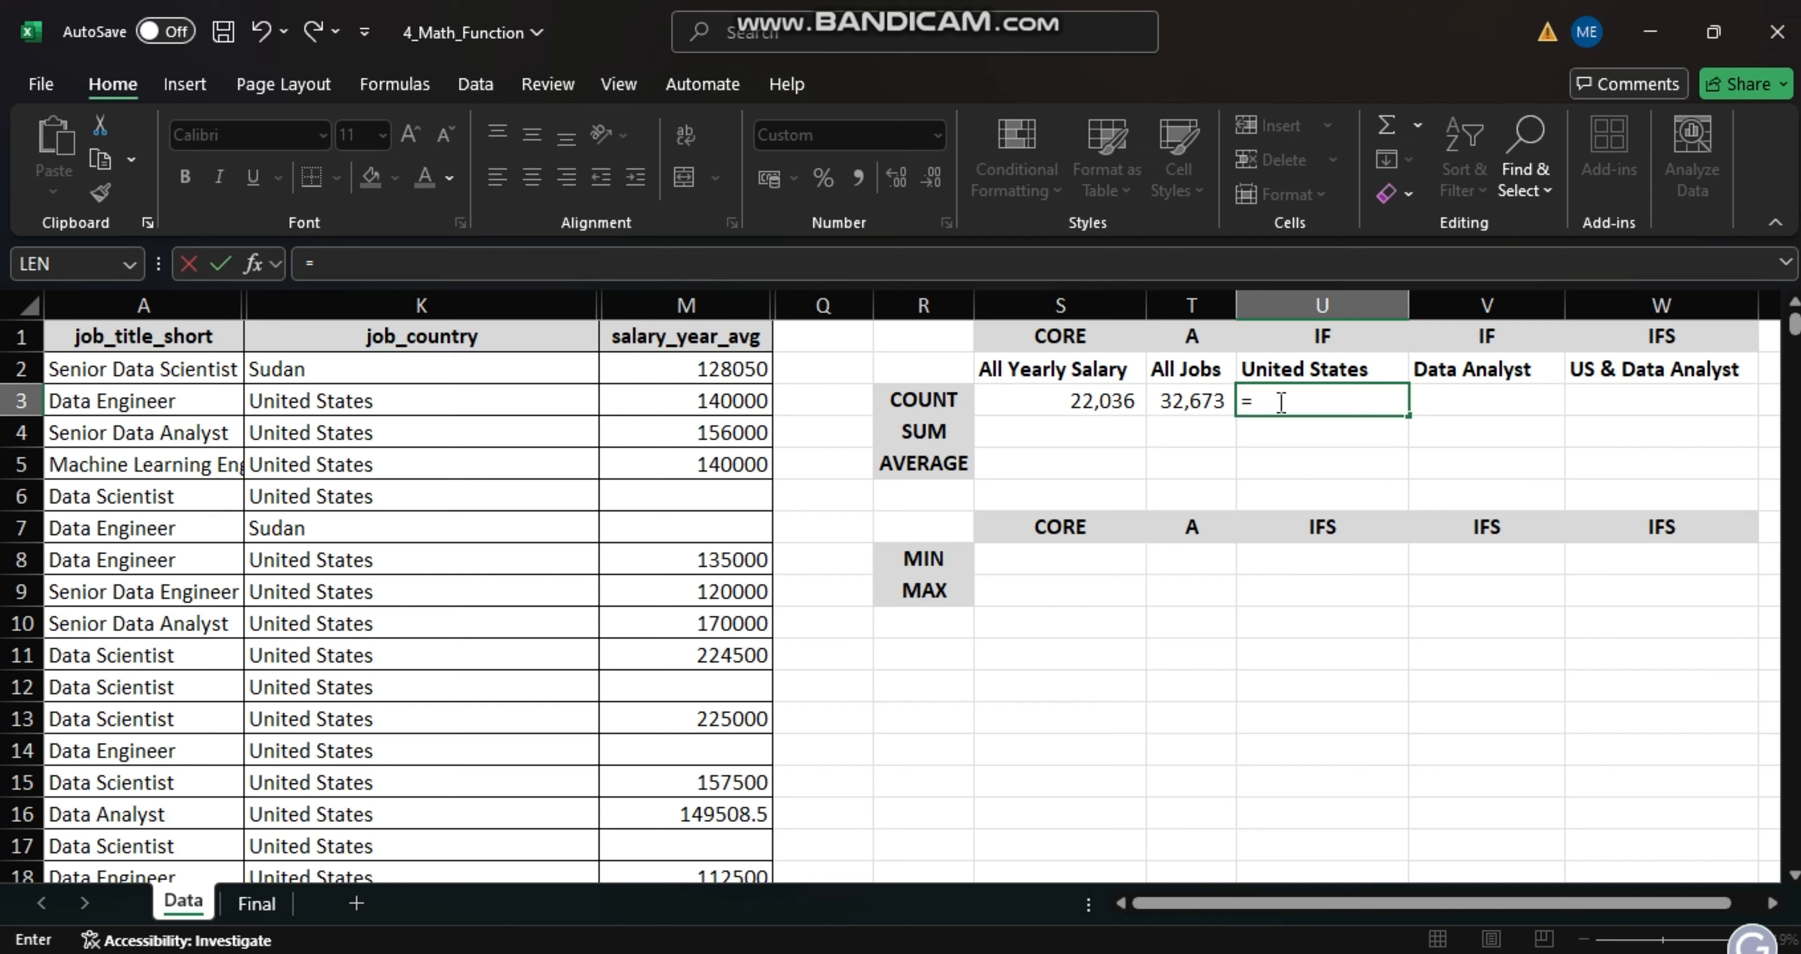
type("COUNTIF")
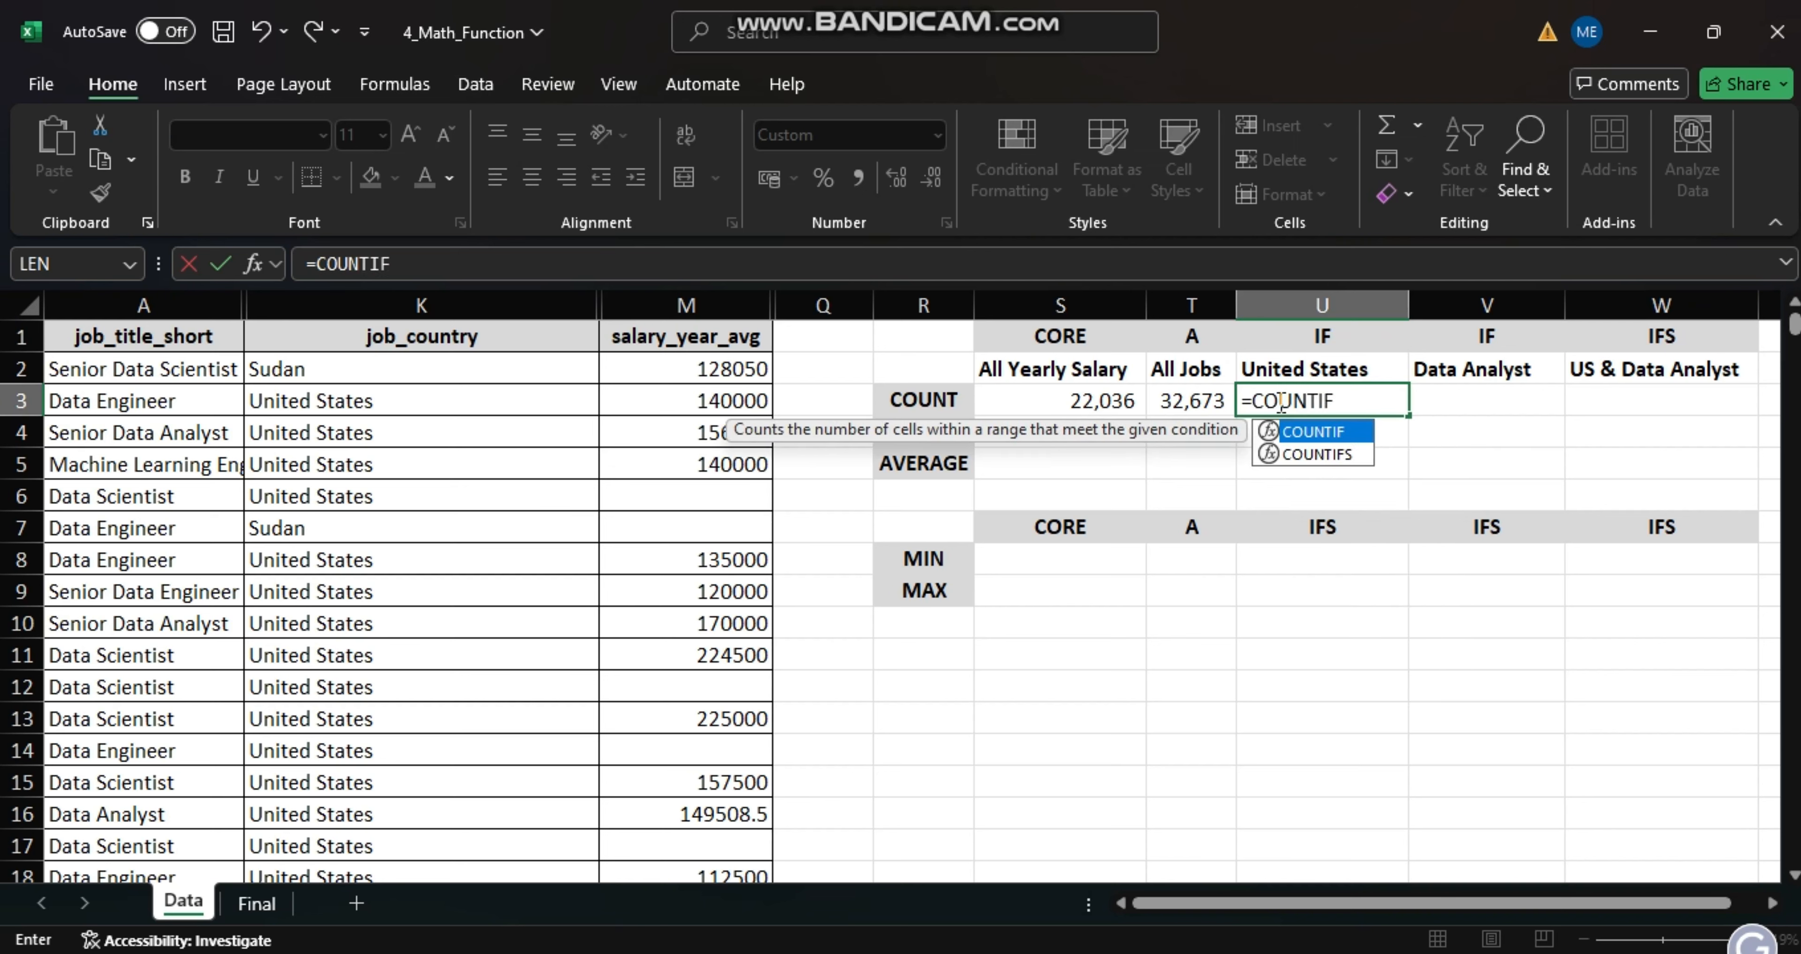
type("(")
key("BackSpace")
type("(")
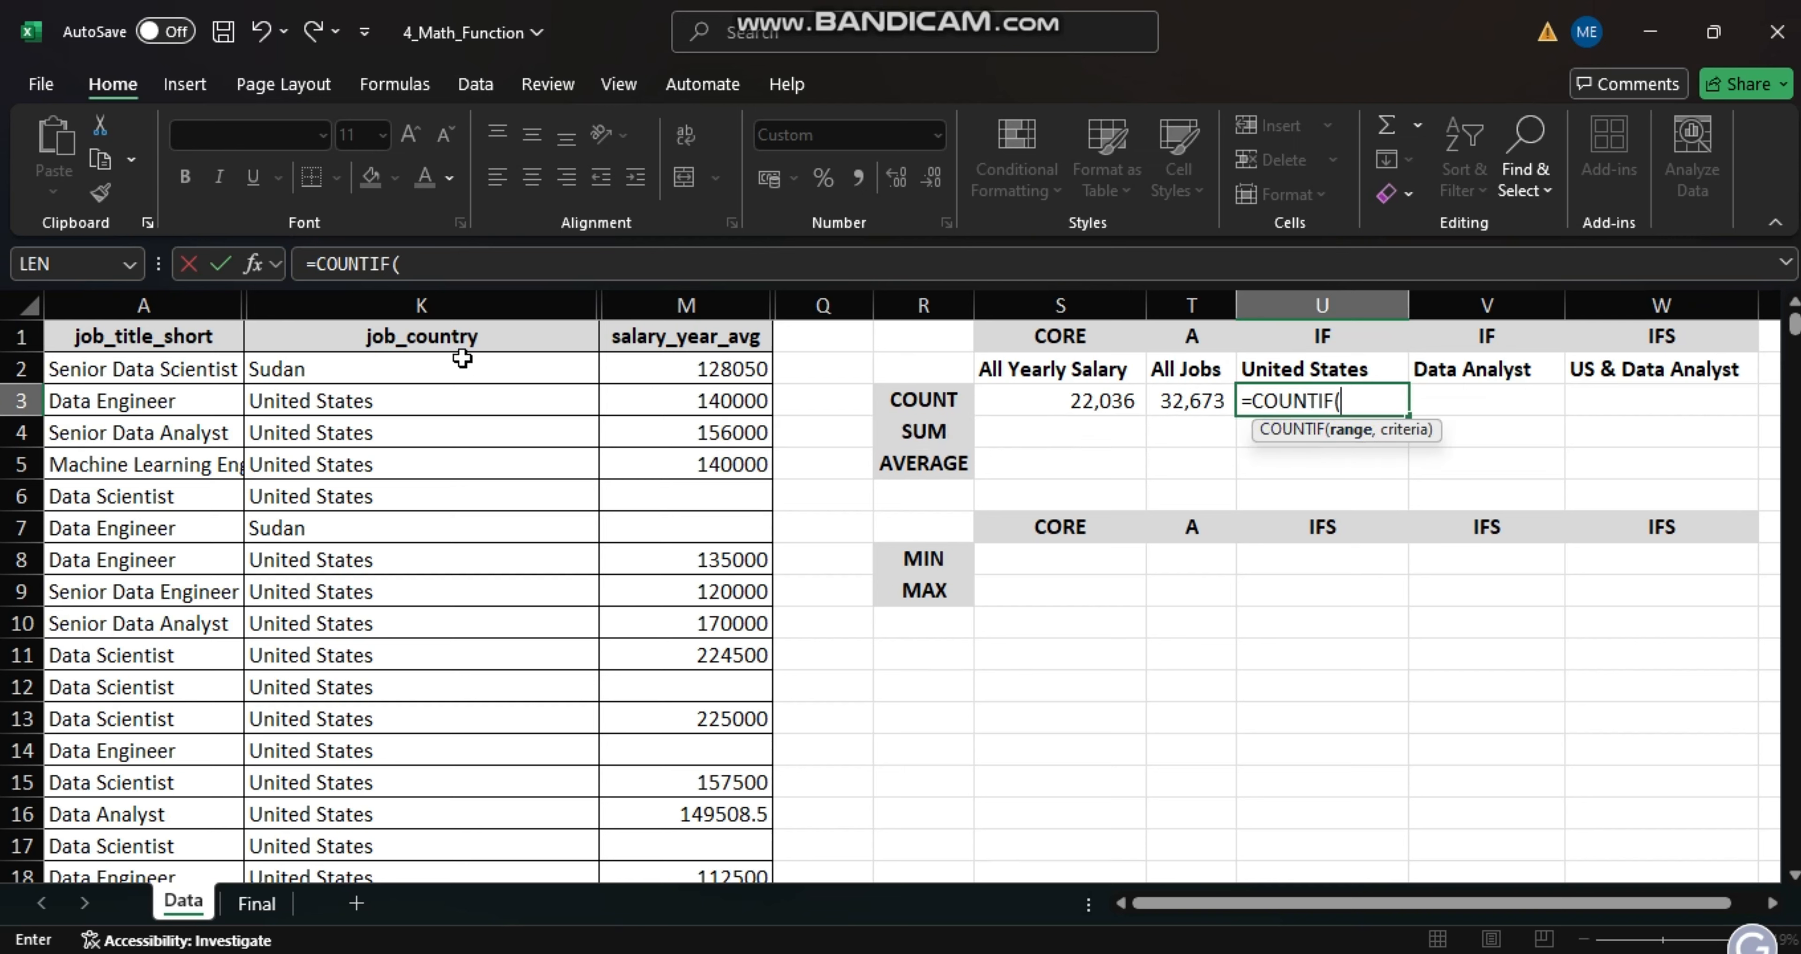
left_click(433, 311)
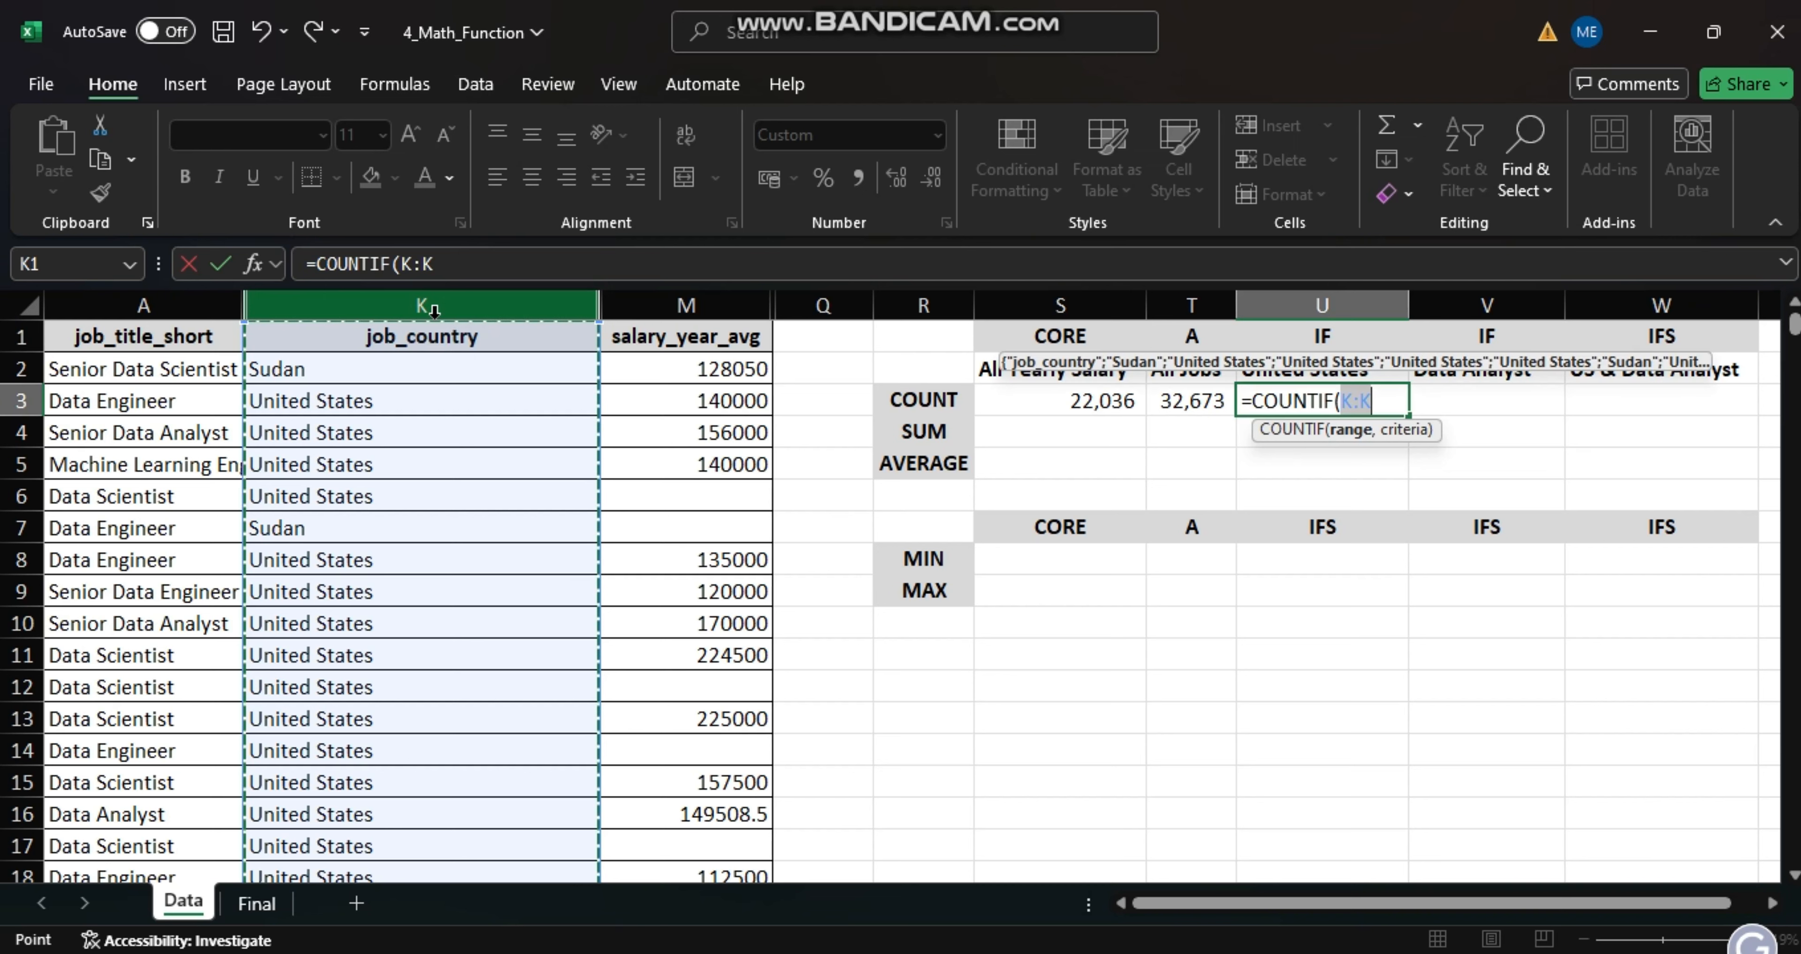
type(",")
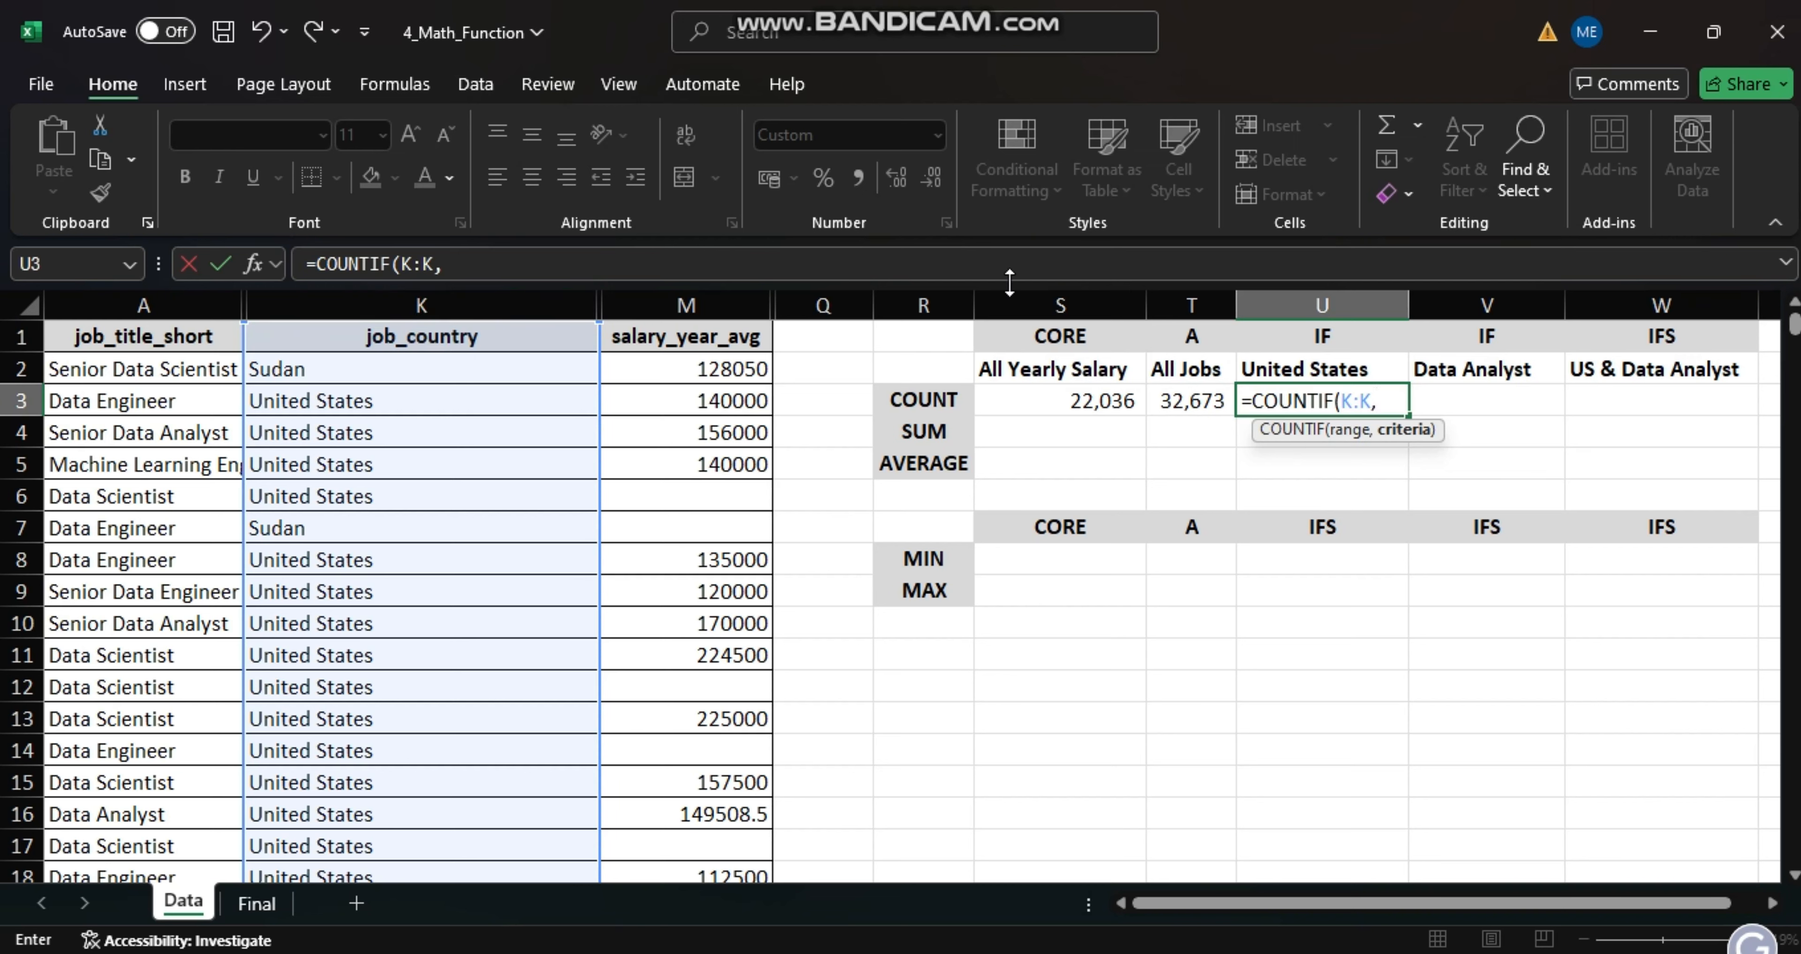
left_click(1300, 369)
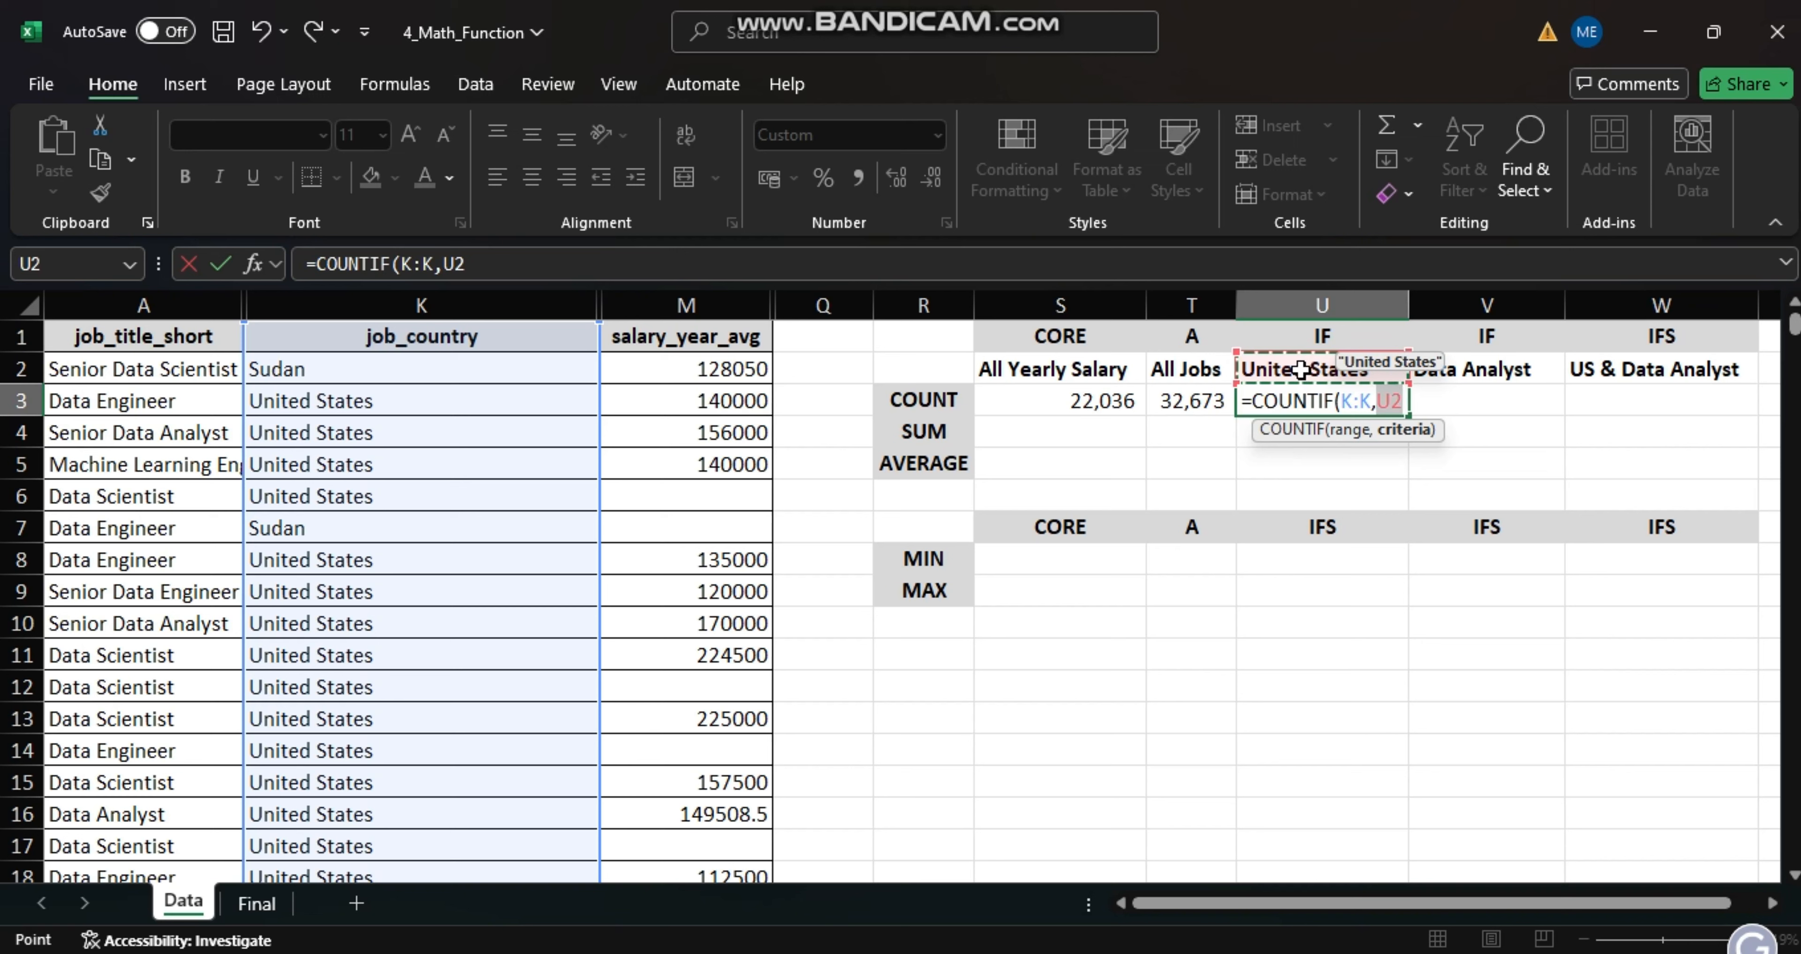
type(")")
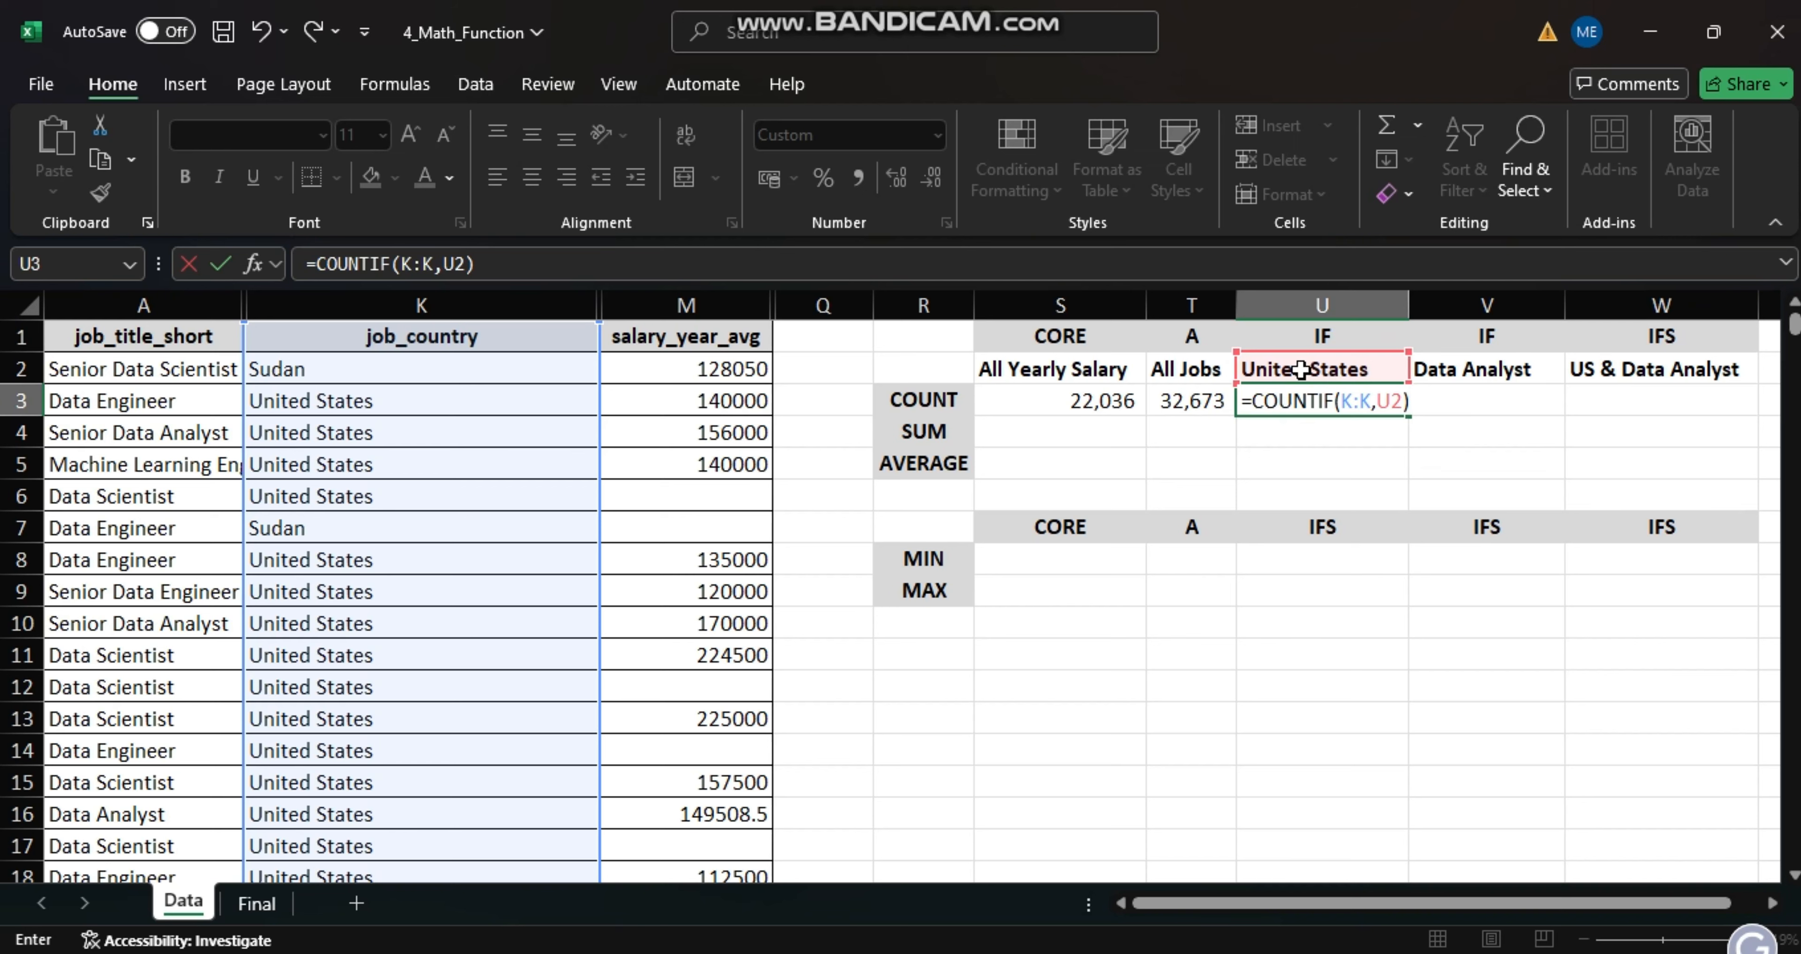
key("Return")
- Count the Data Analyst jobs in cell V3 using COUNTIF with range A:A and criteria cell V2
left_click(1432, 405)
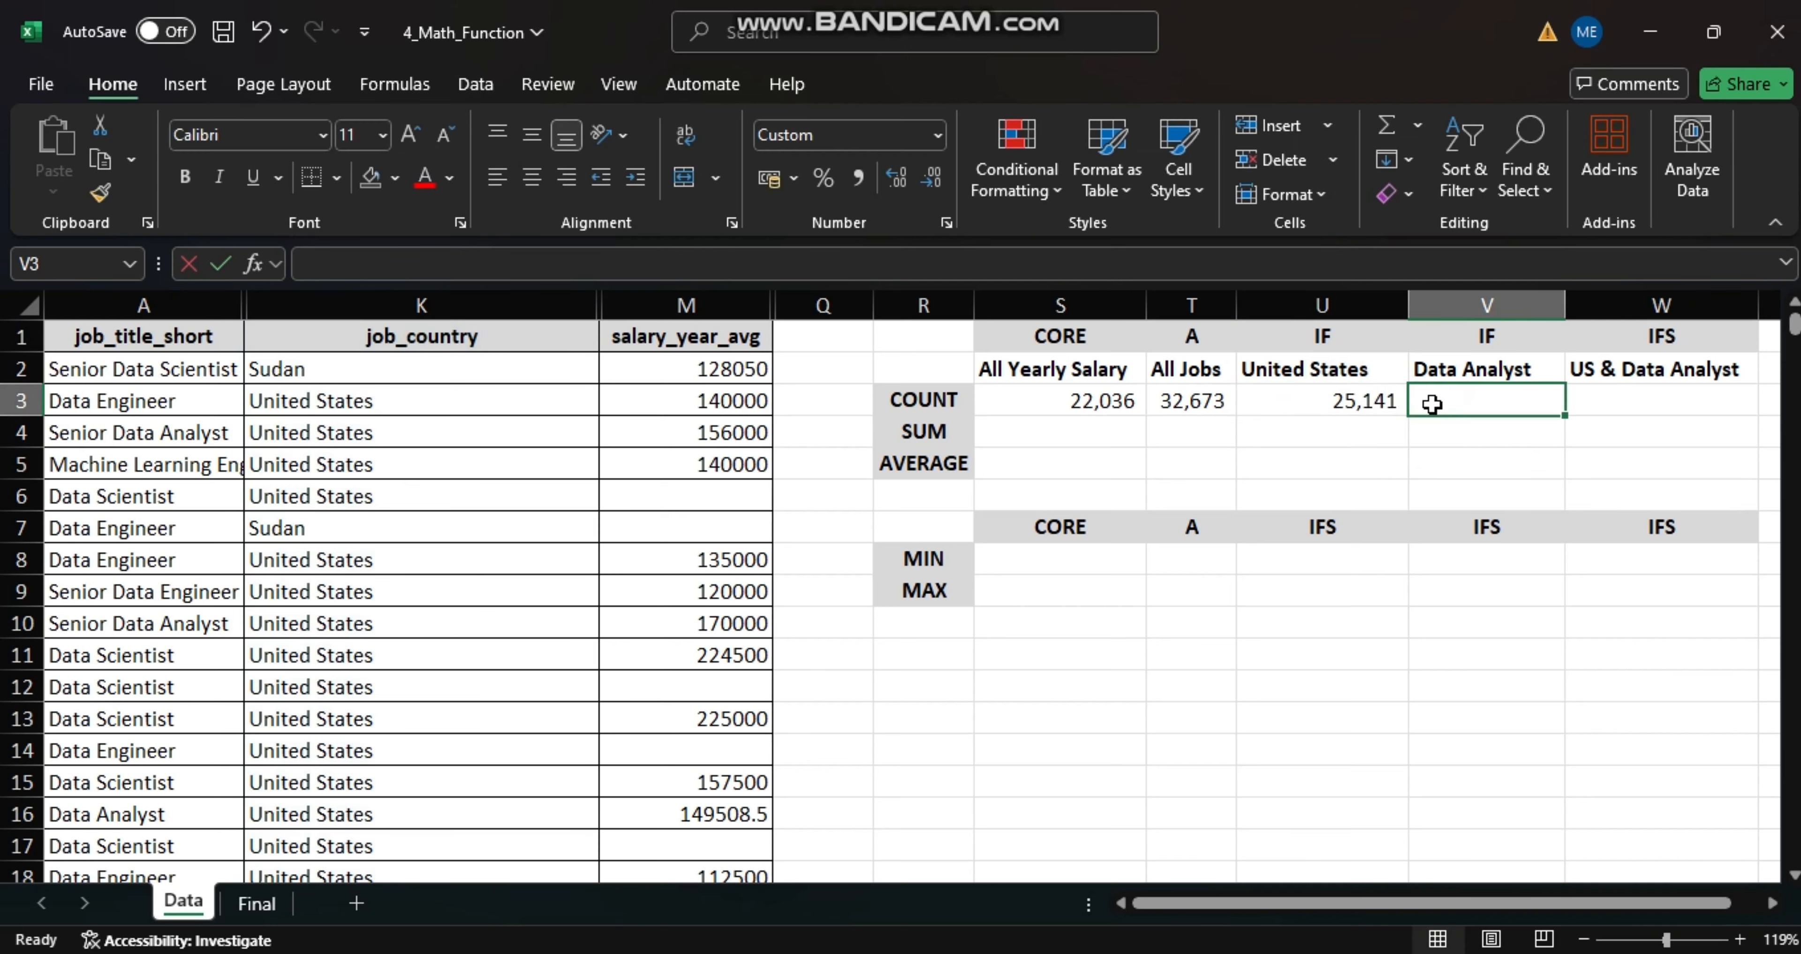
type("=")
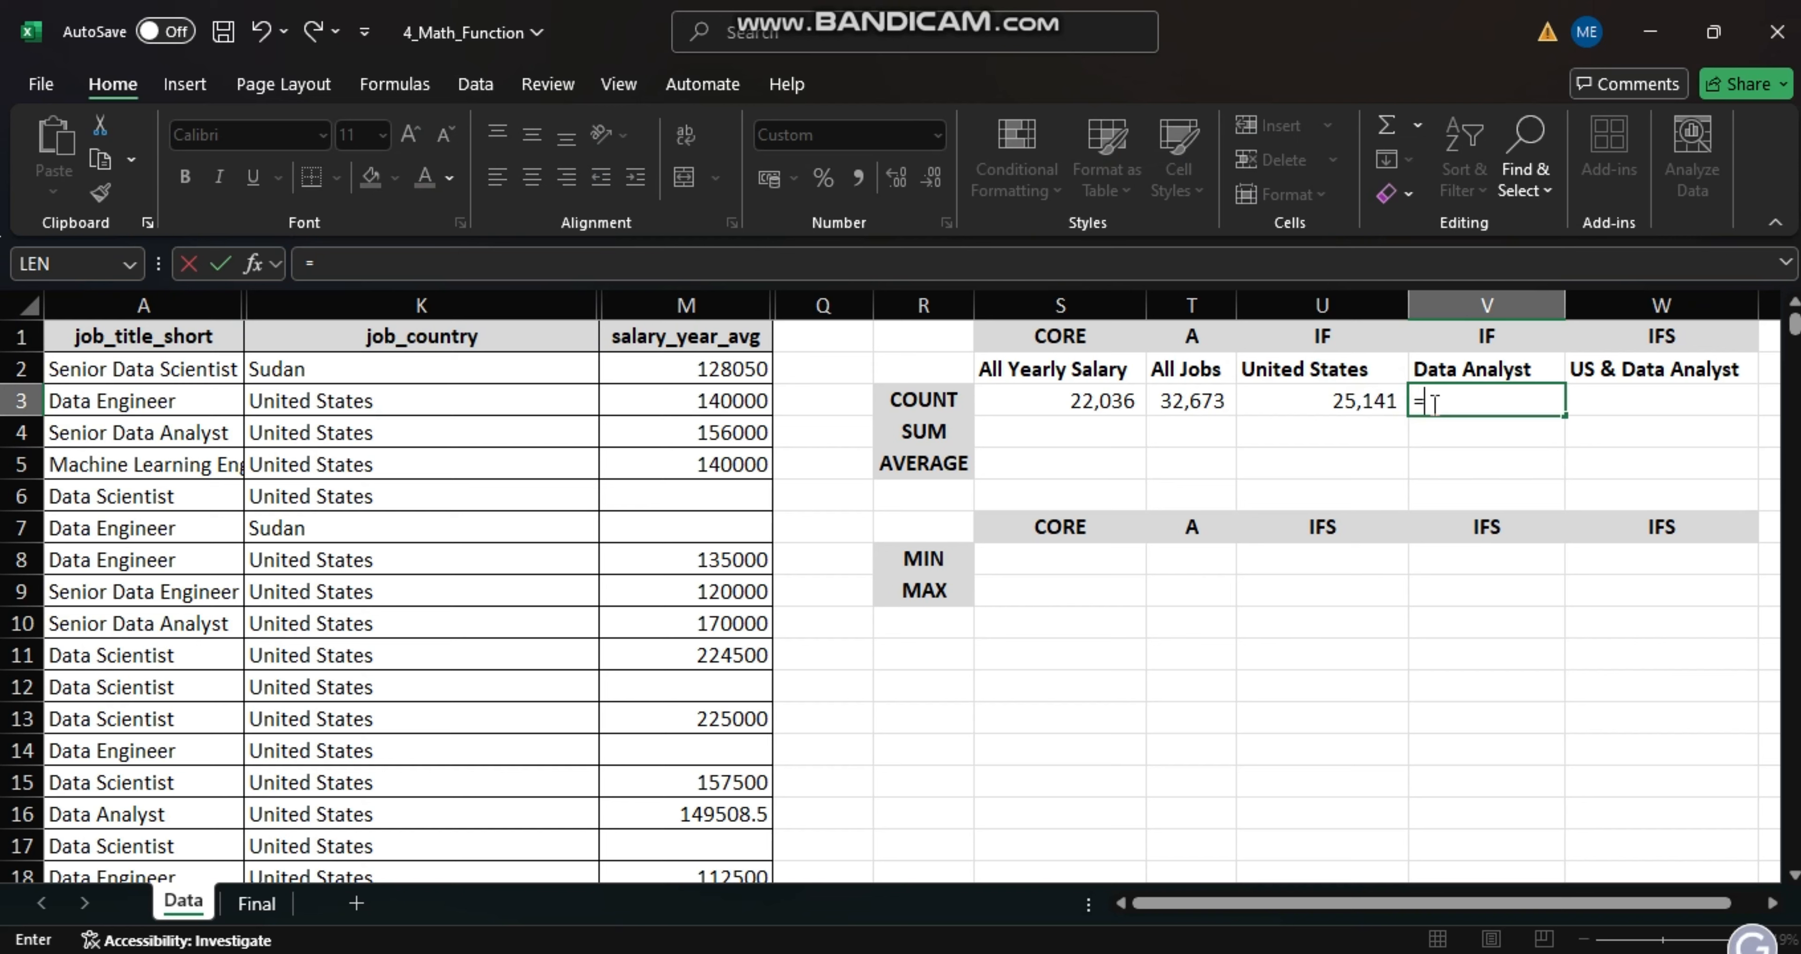
type("COUNTIF")
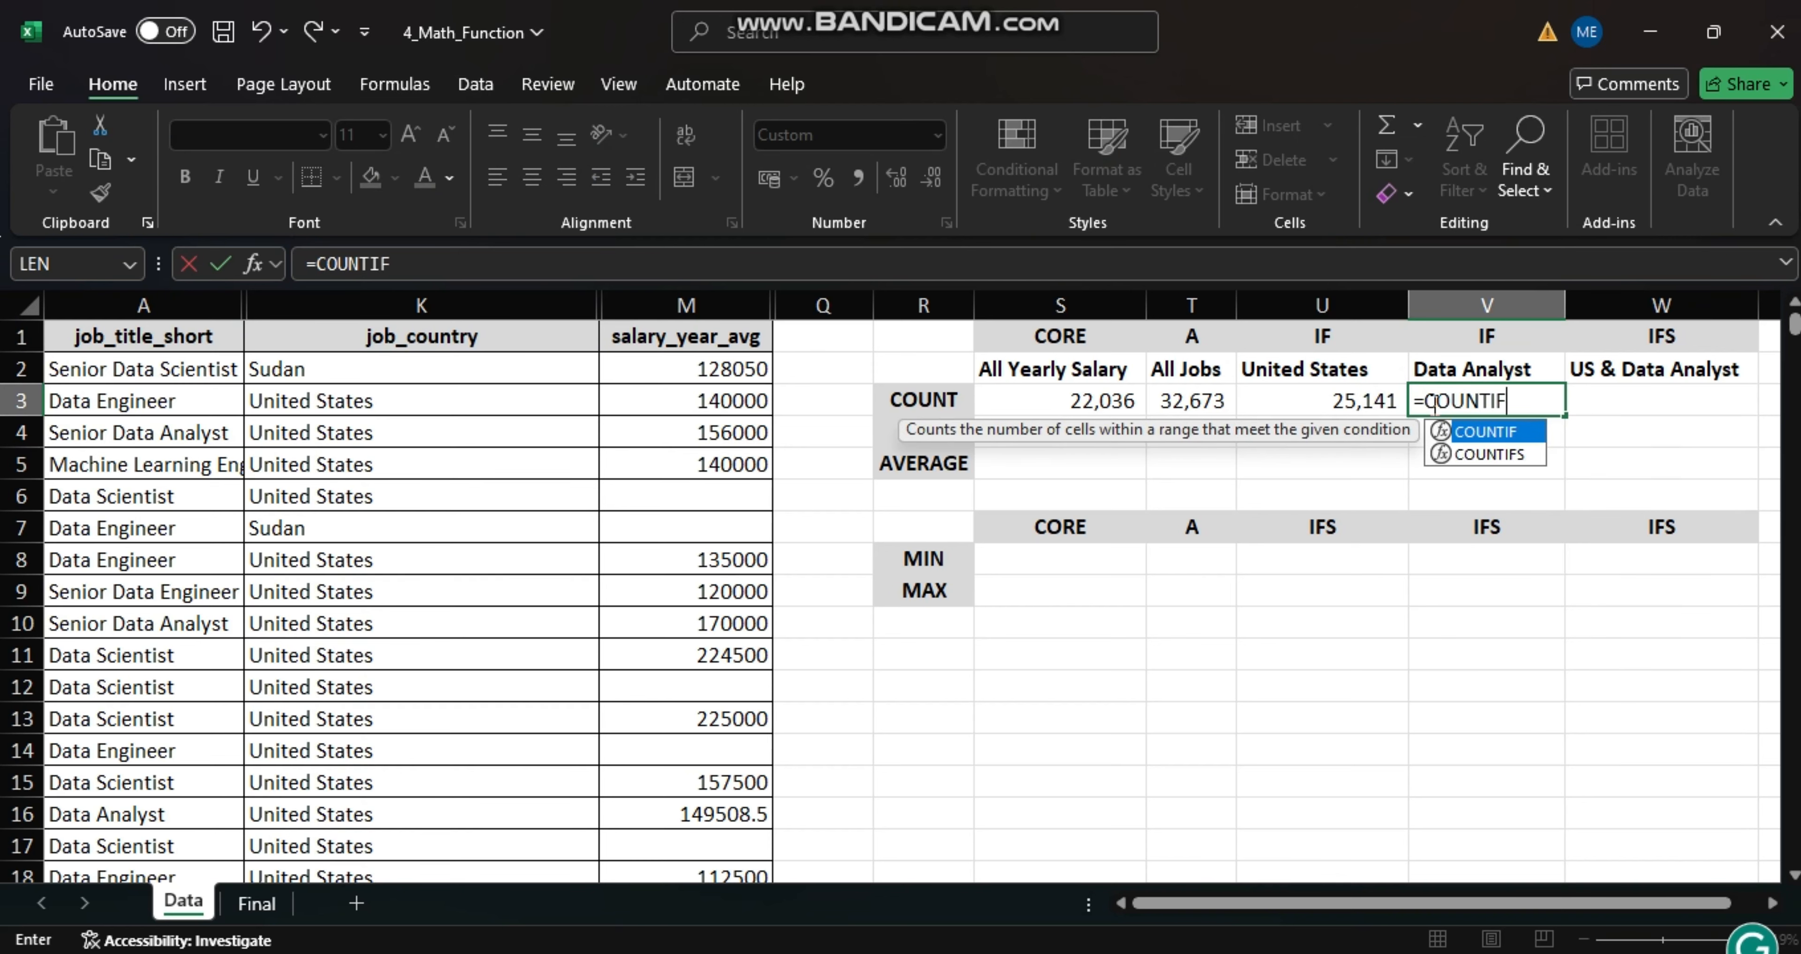
type("(")
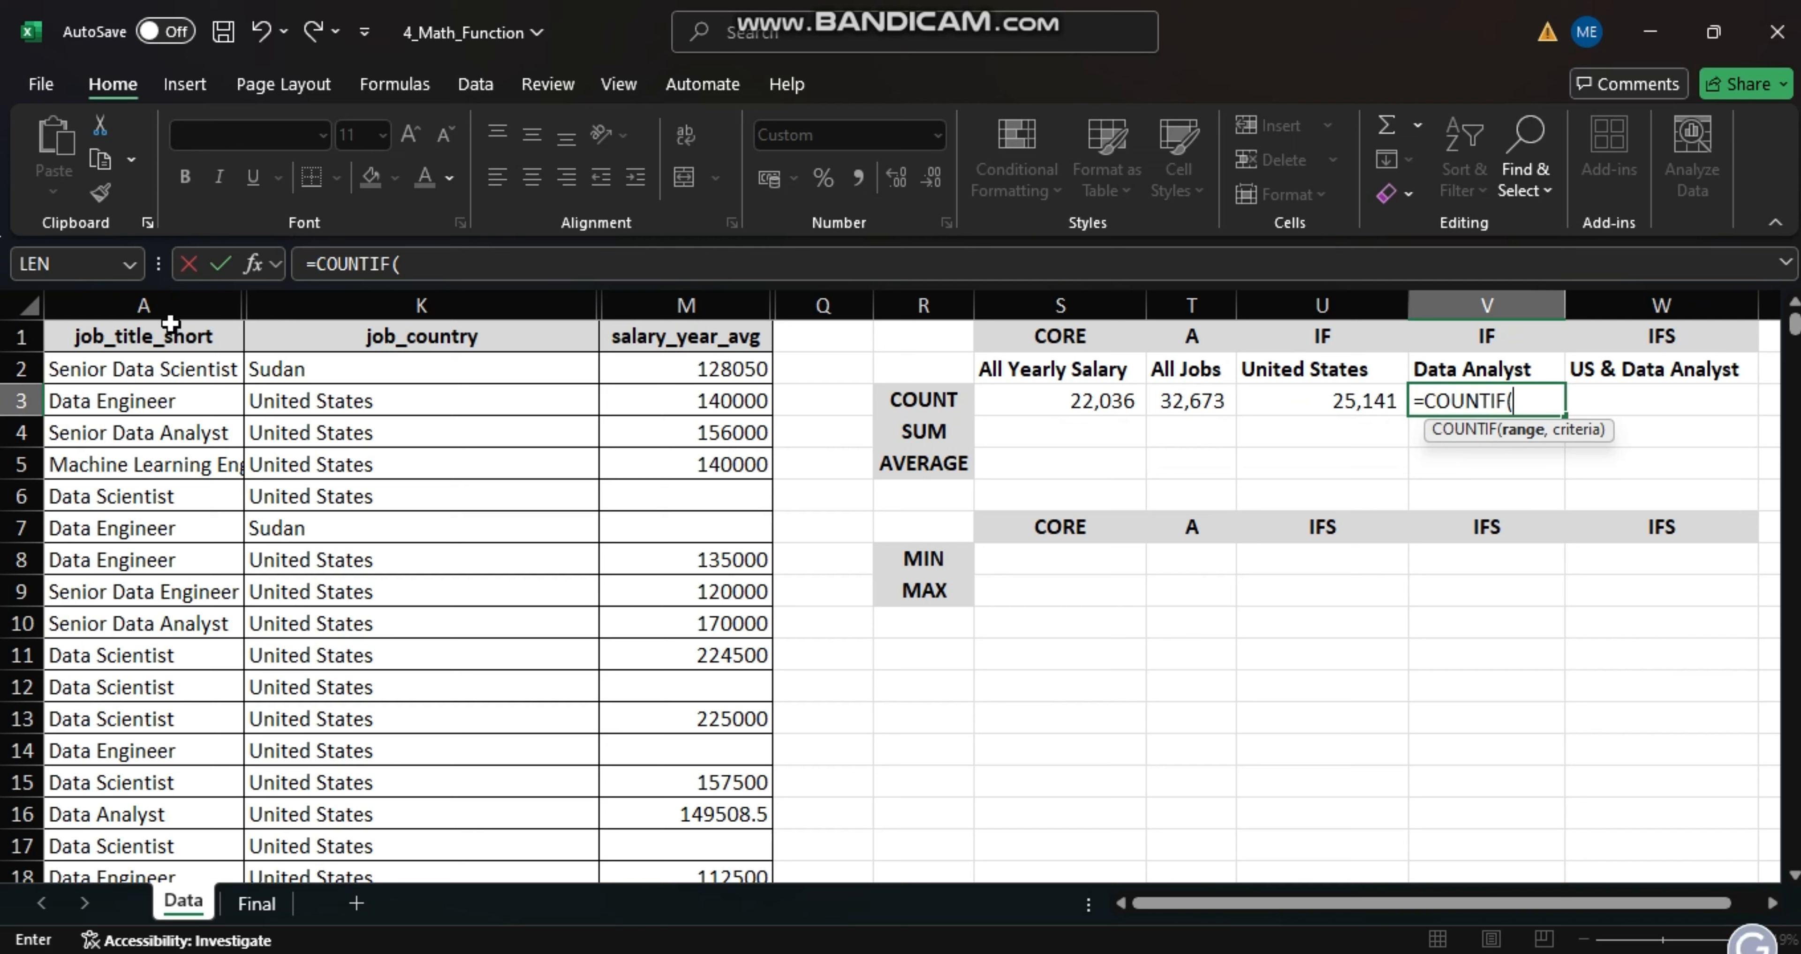
left_click(164, 304)
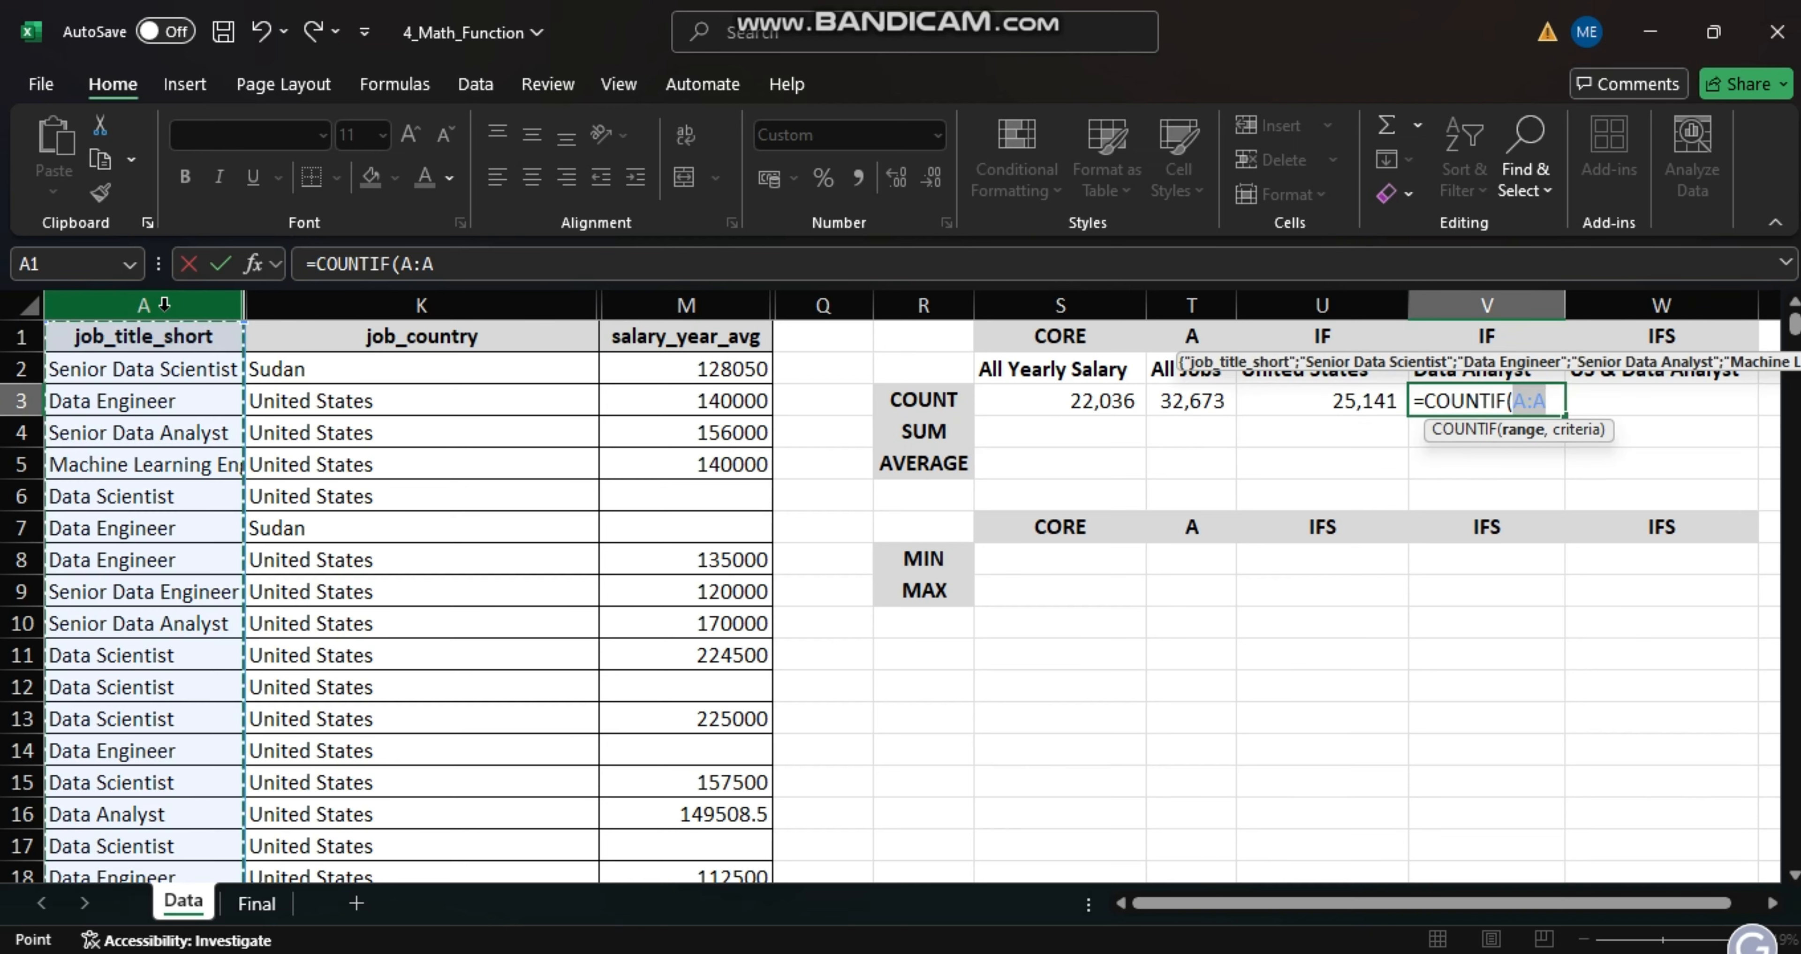
type(",")
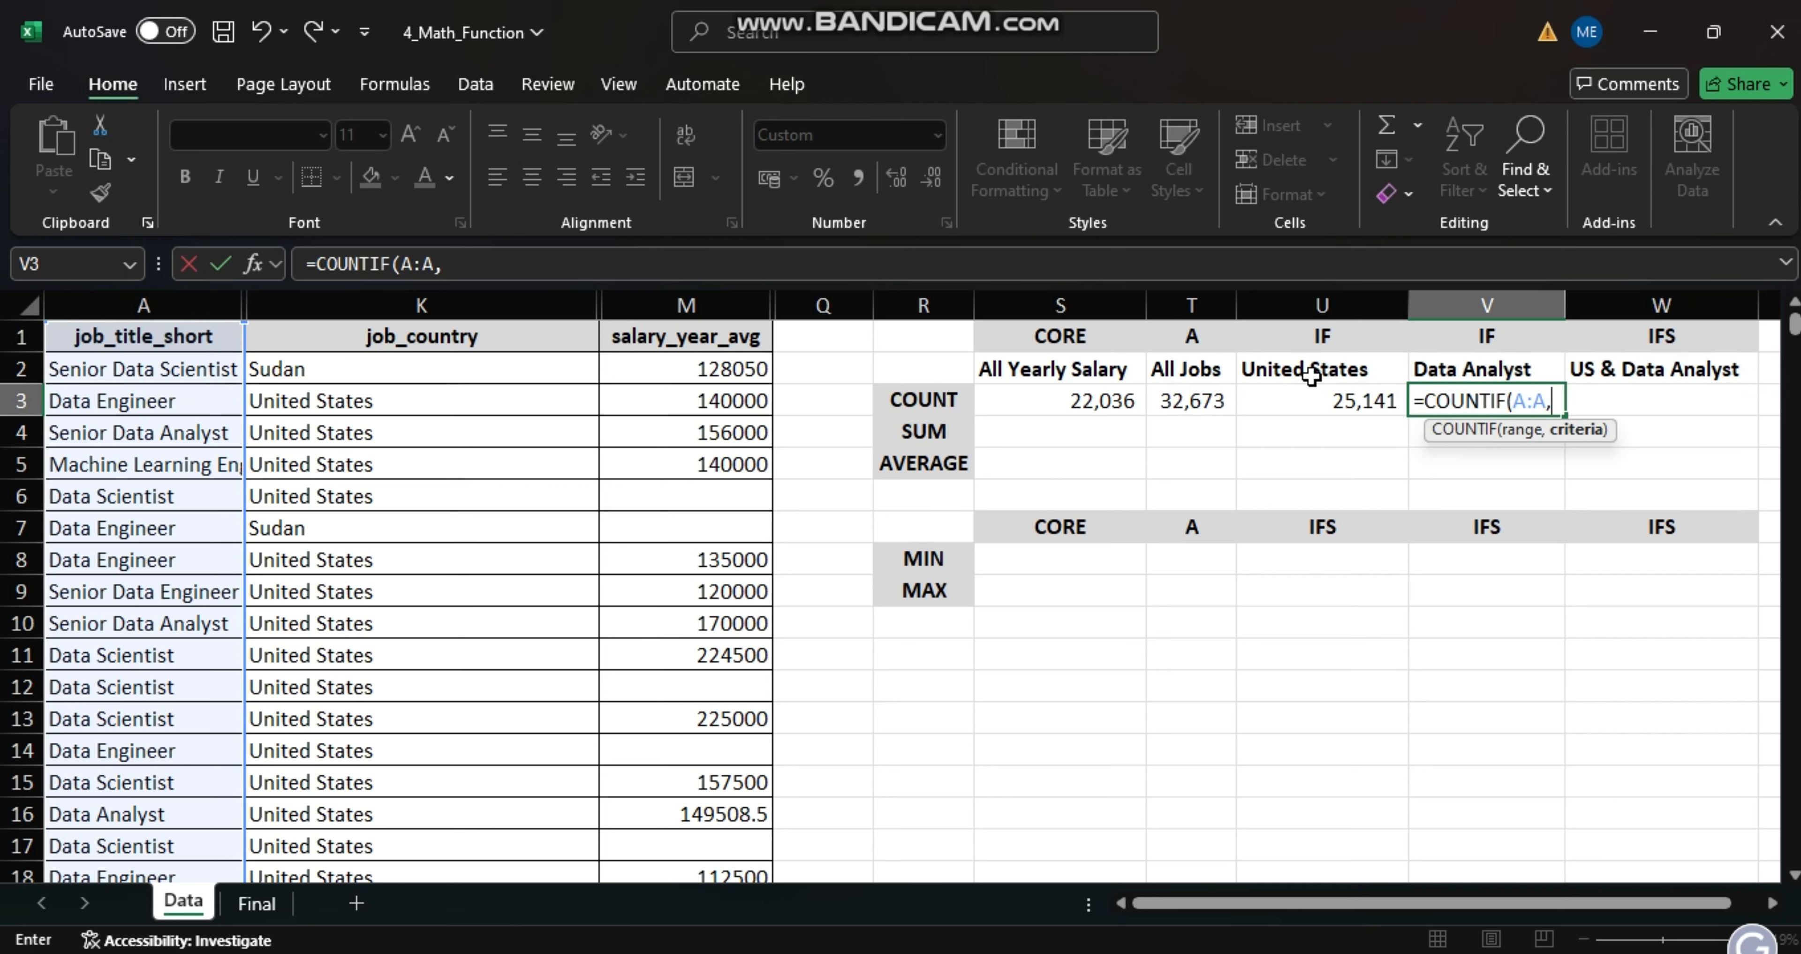
left_click(1442, 371)
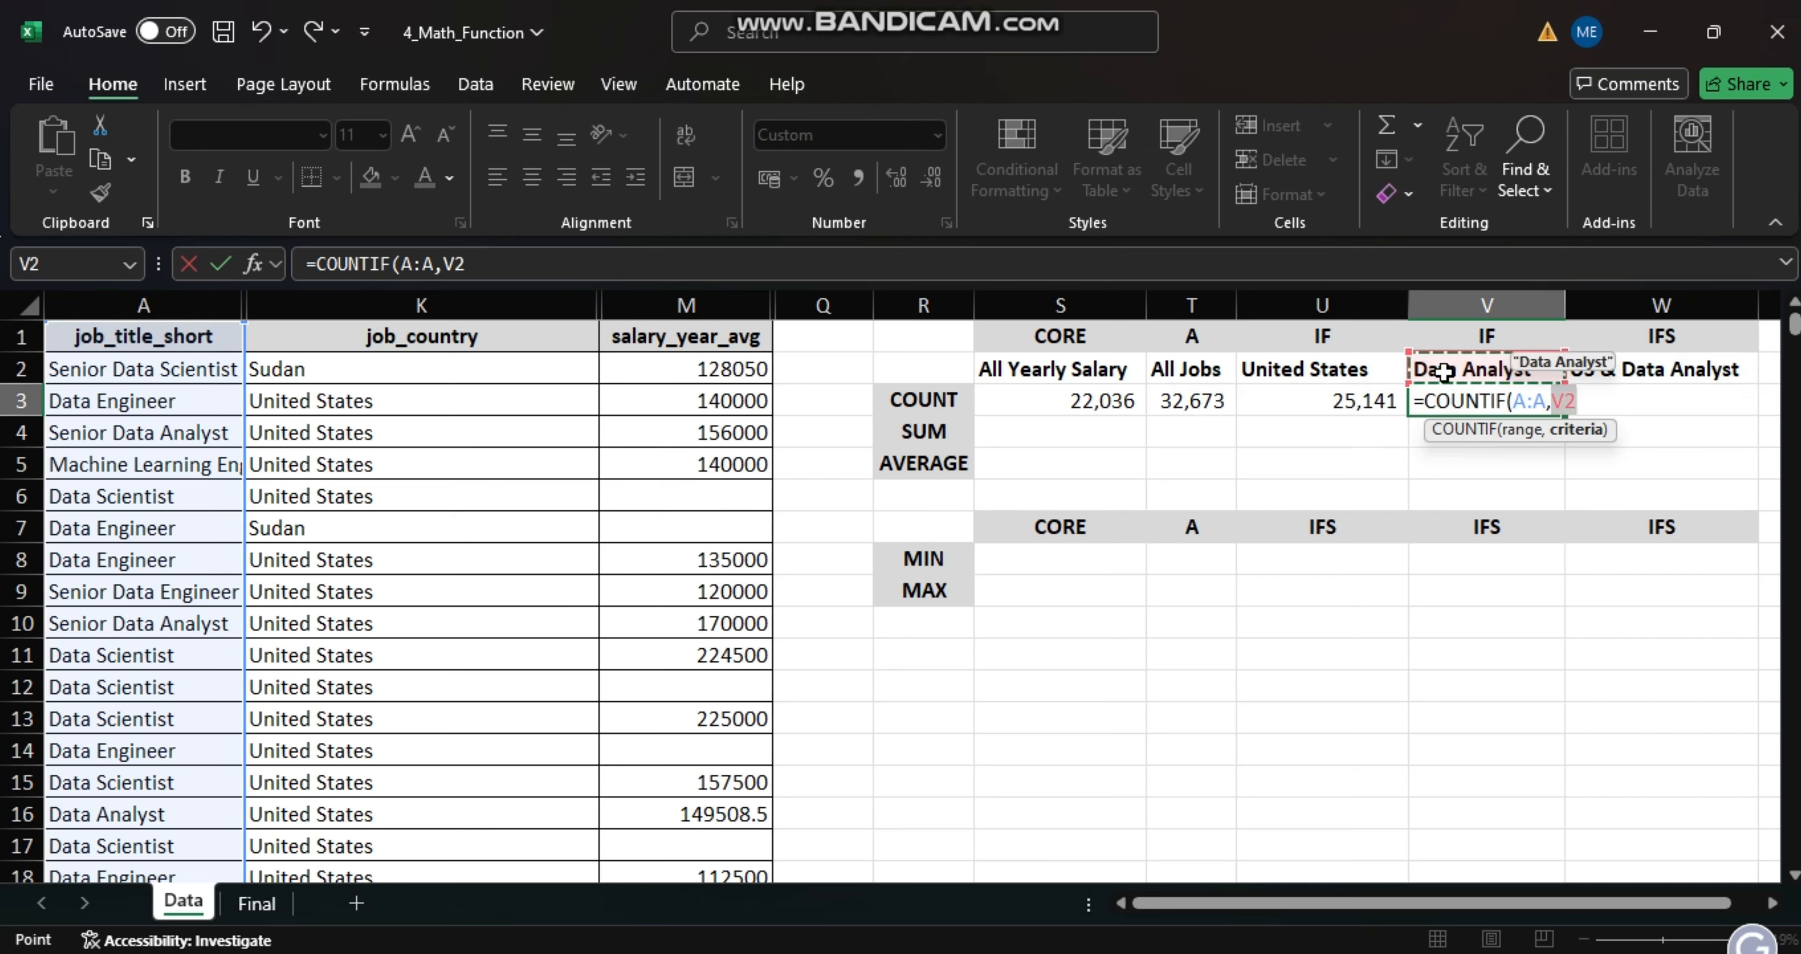
key("Return")
- Count the United States Data Analyst jobs in cell W3 with the formula =COUNTIFS(K:K,U2,A:A,V2)
left_click(1610, 408)
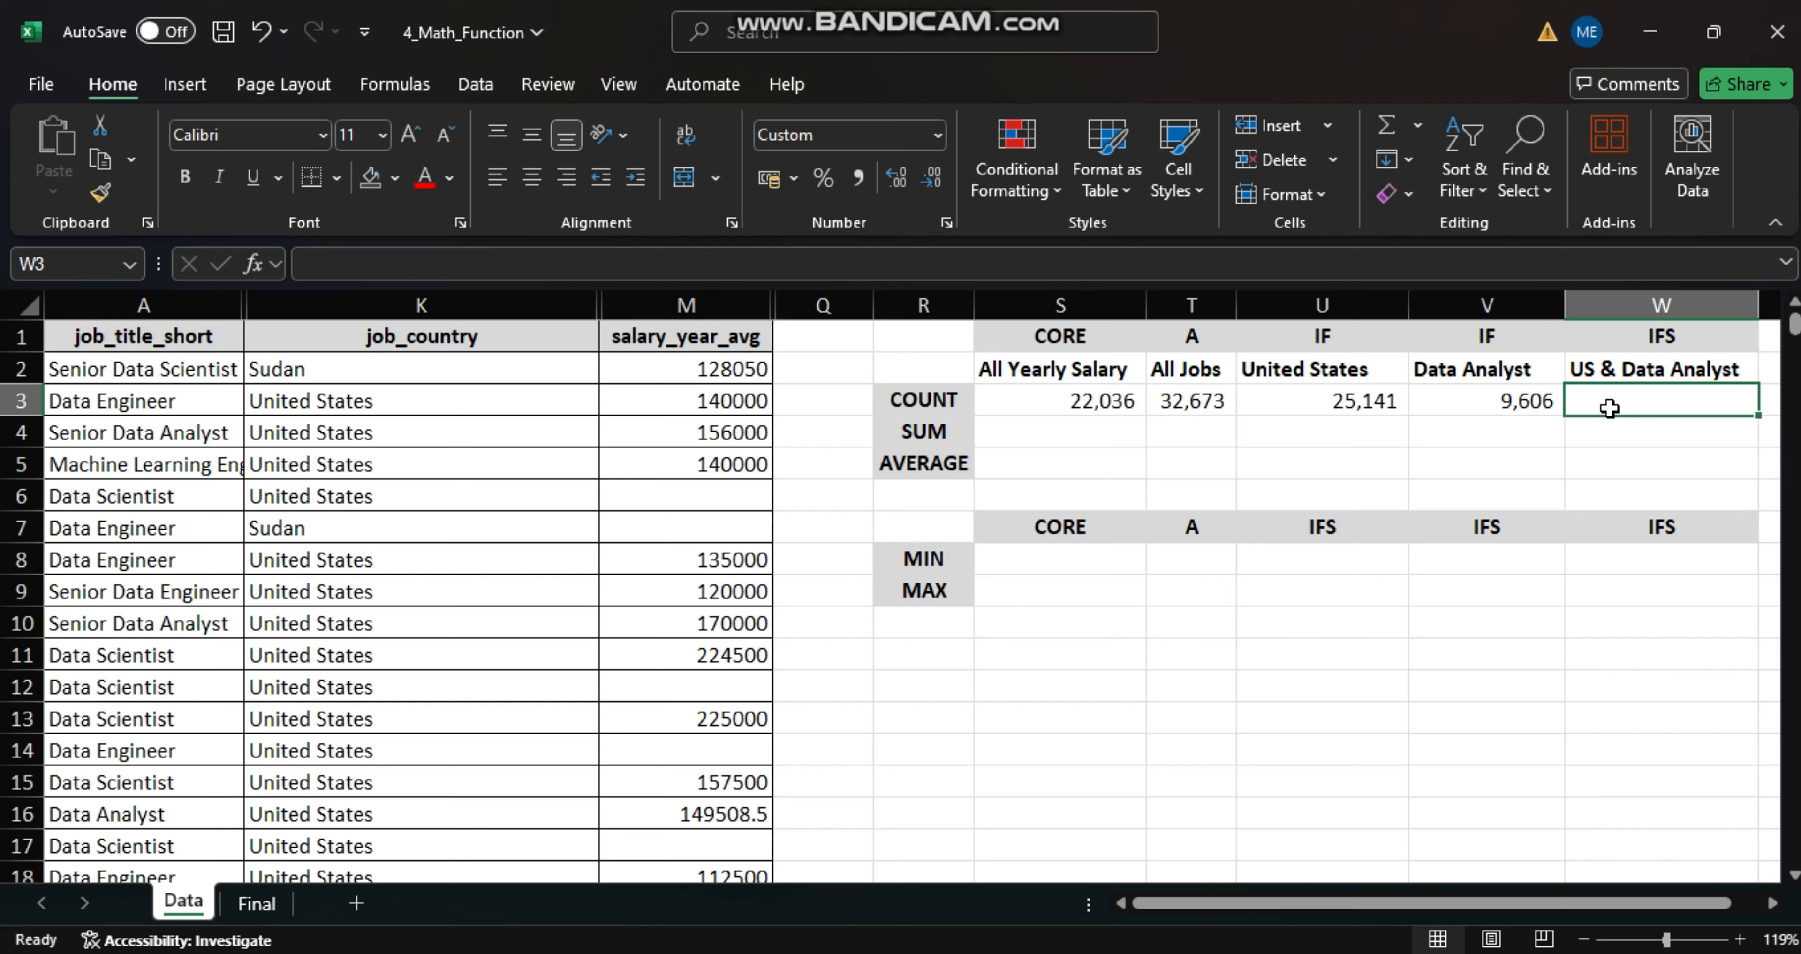
type("=C")
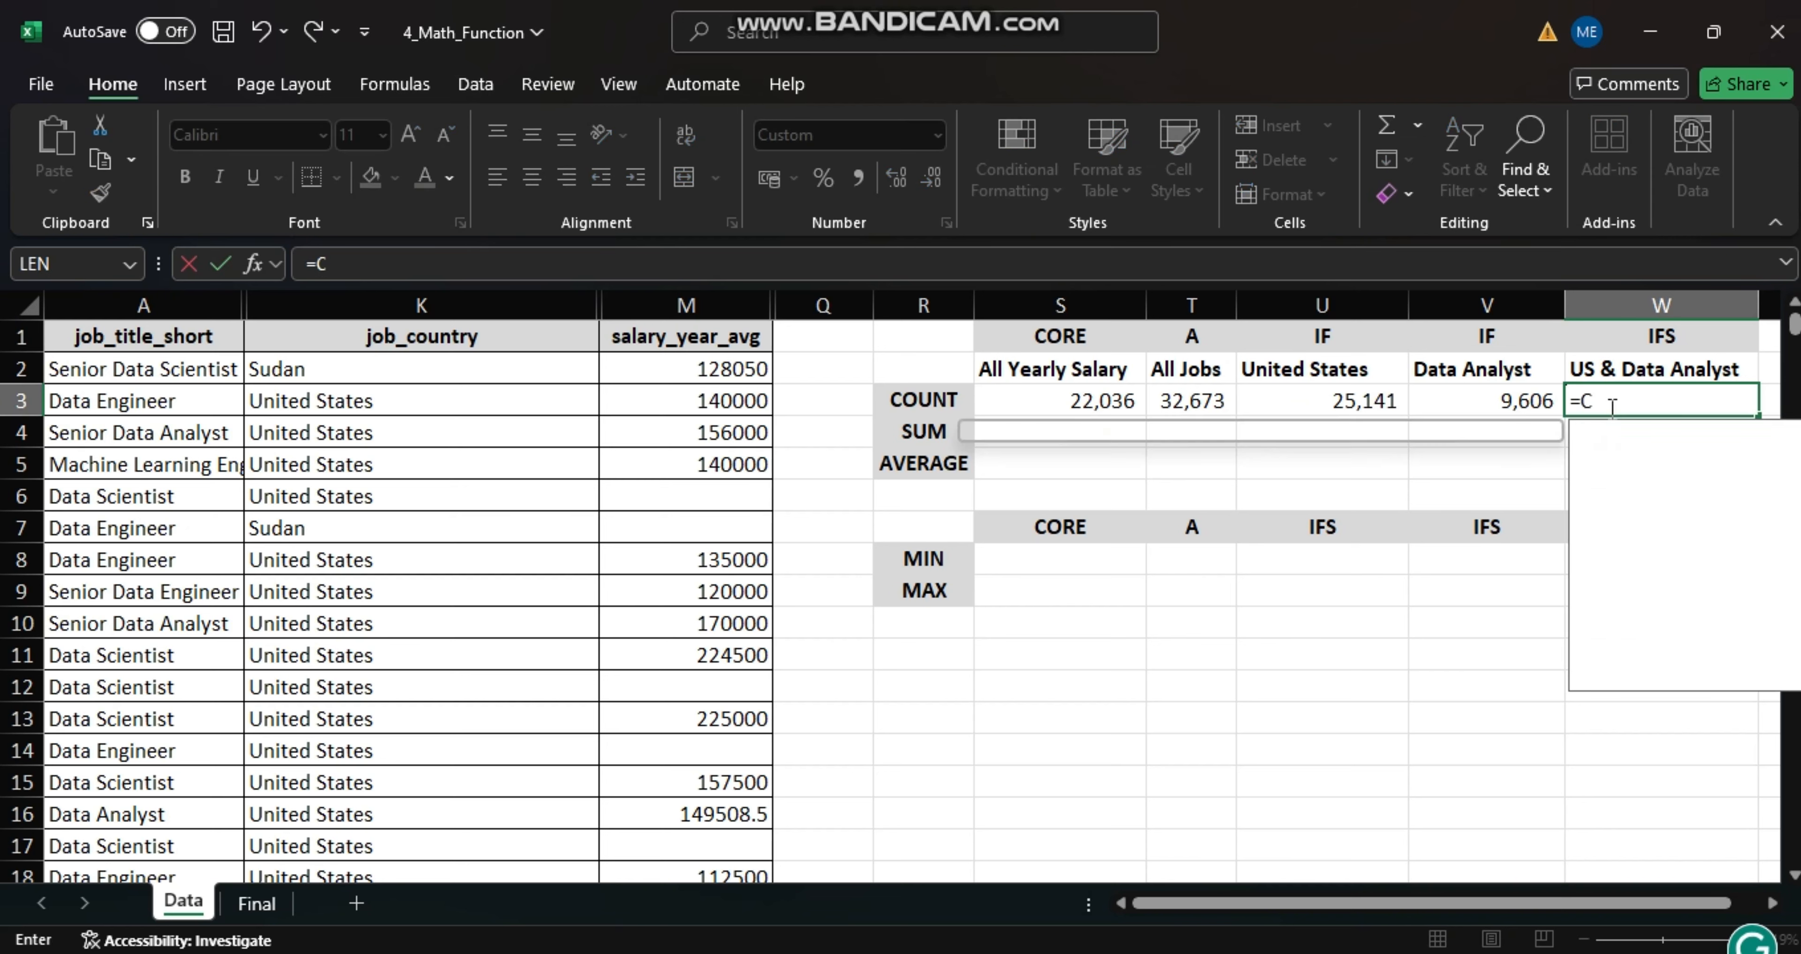
type("OUNTI")
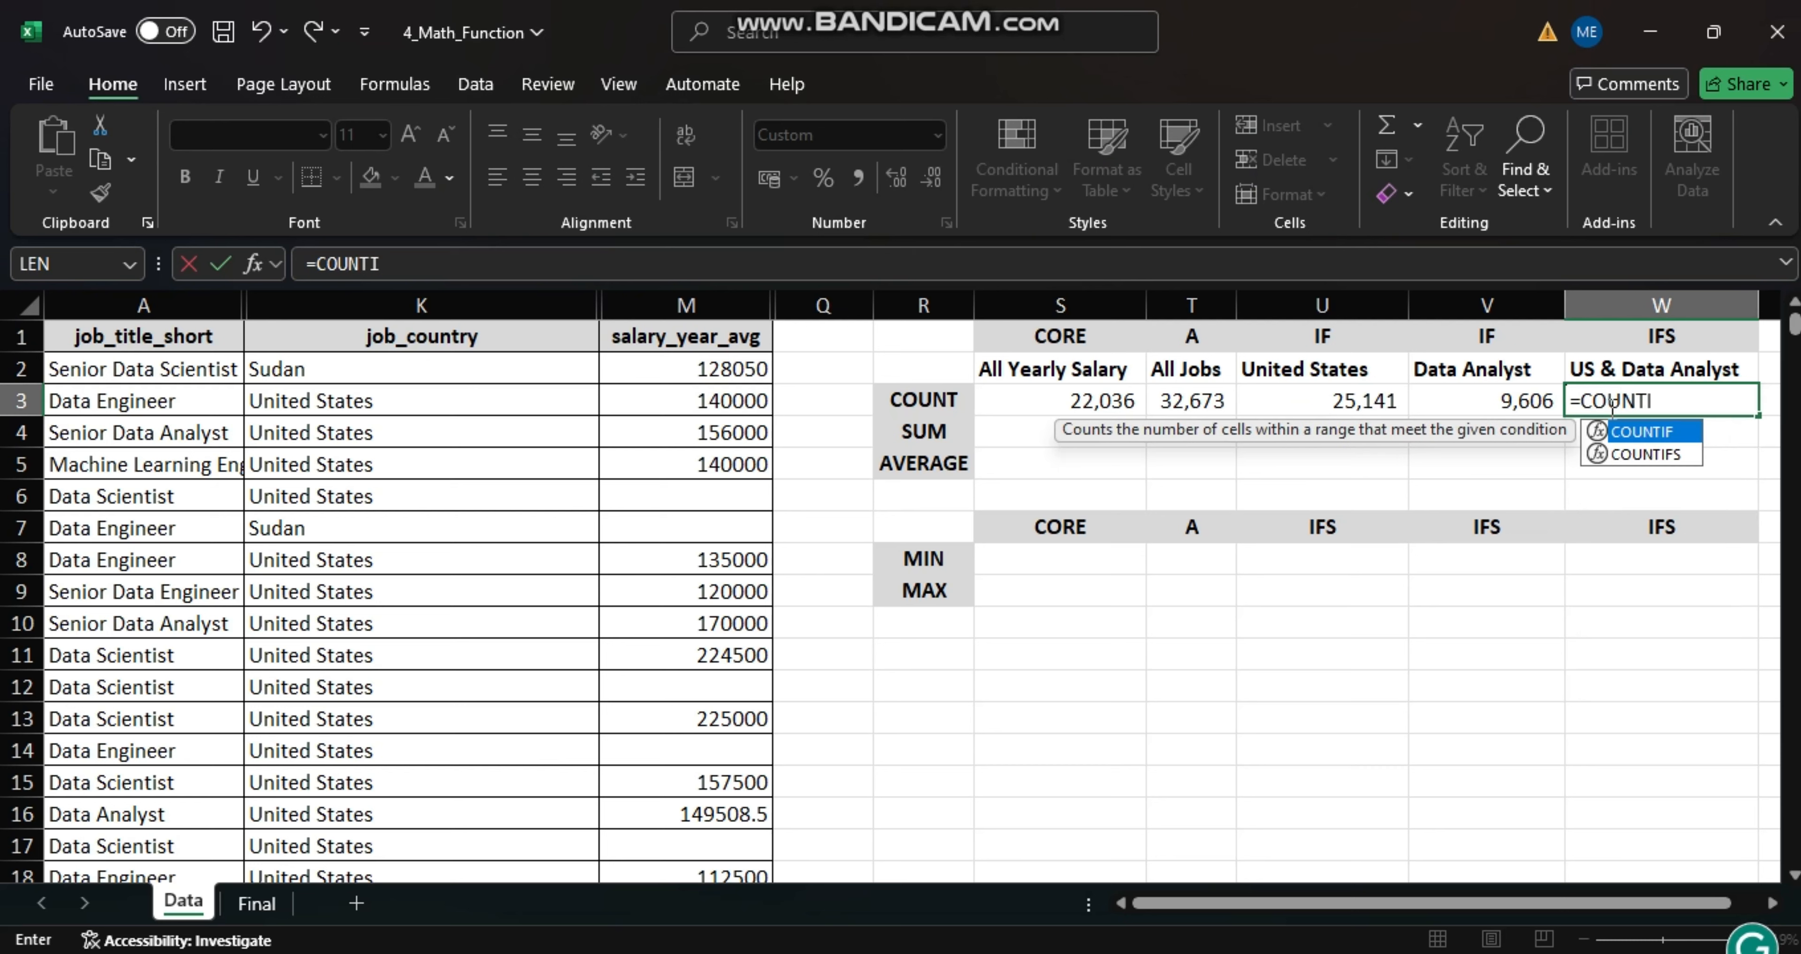
type("FS")
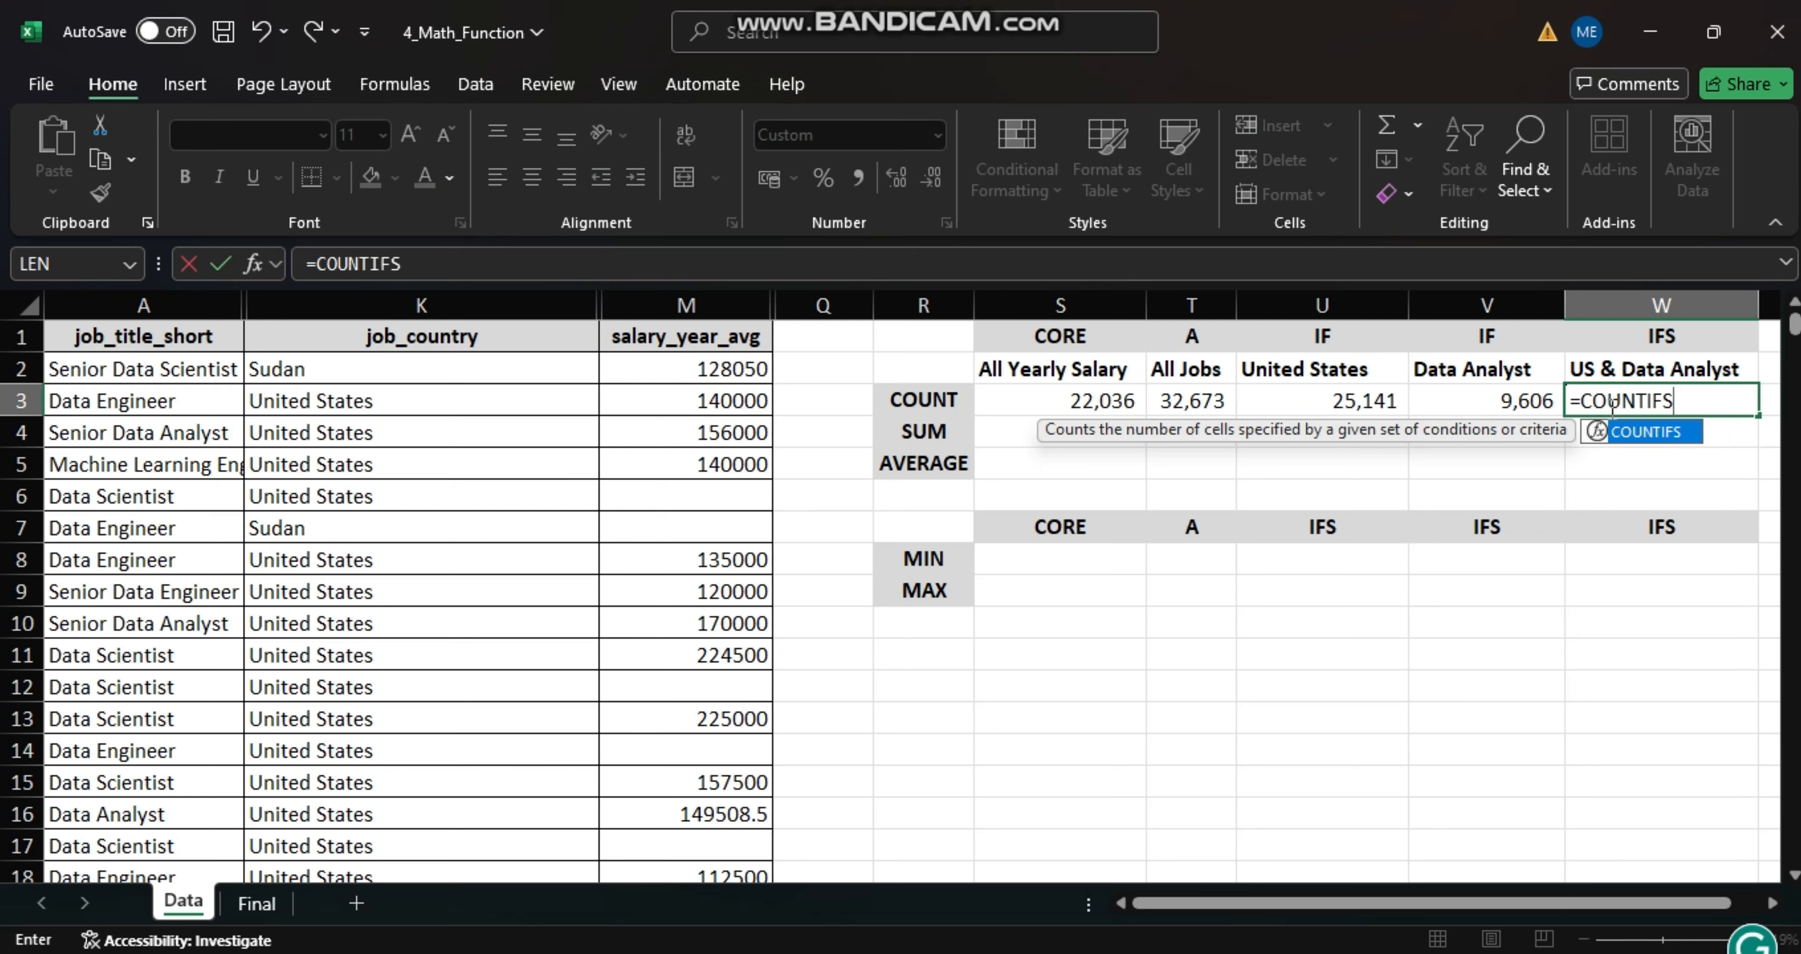
type("(")
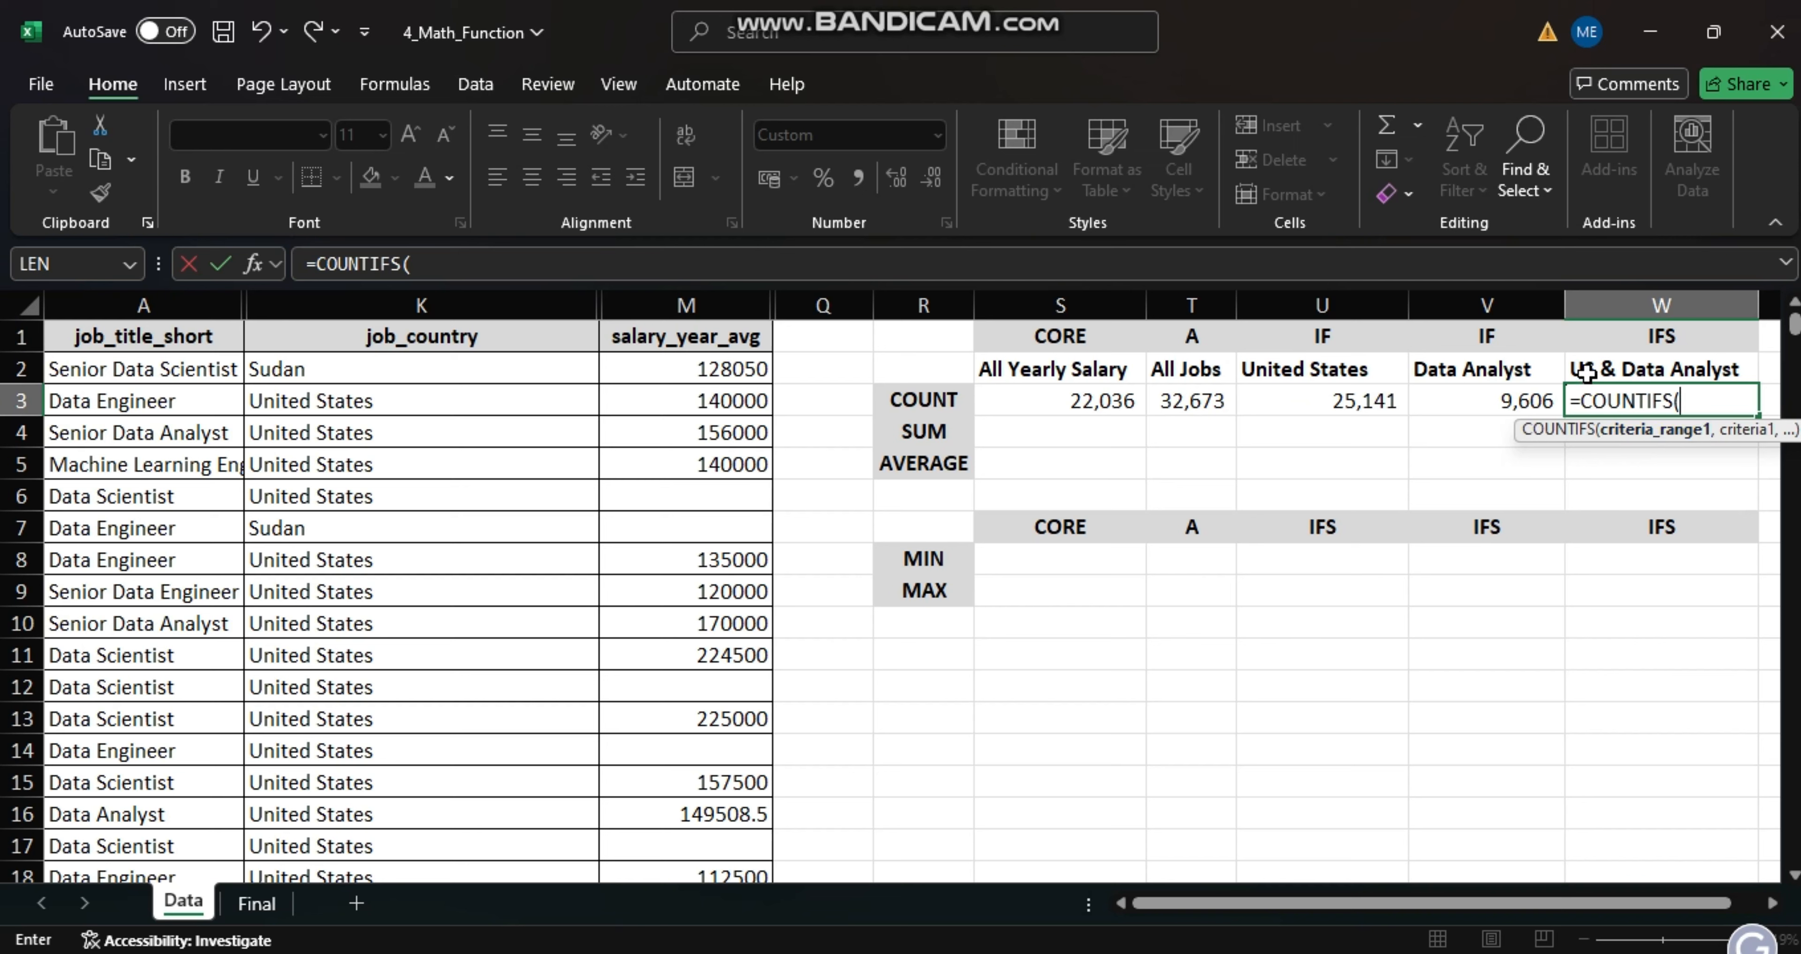
left_click(421, 298)
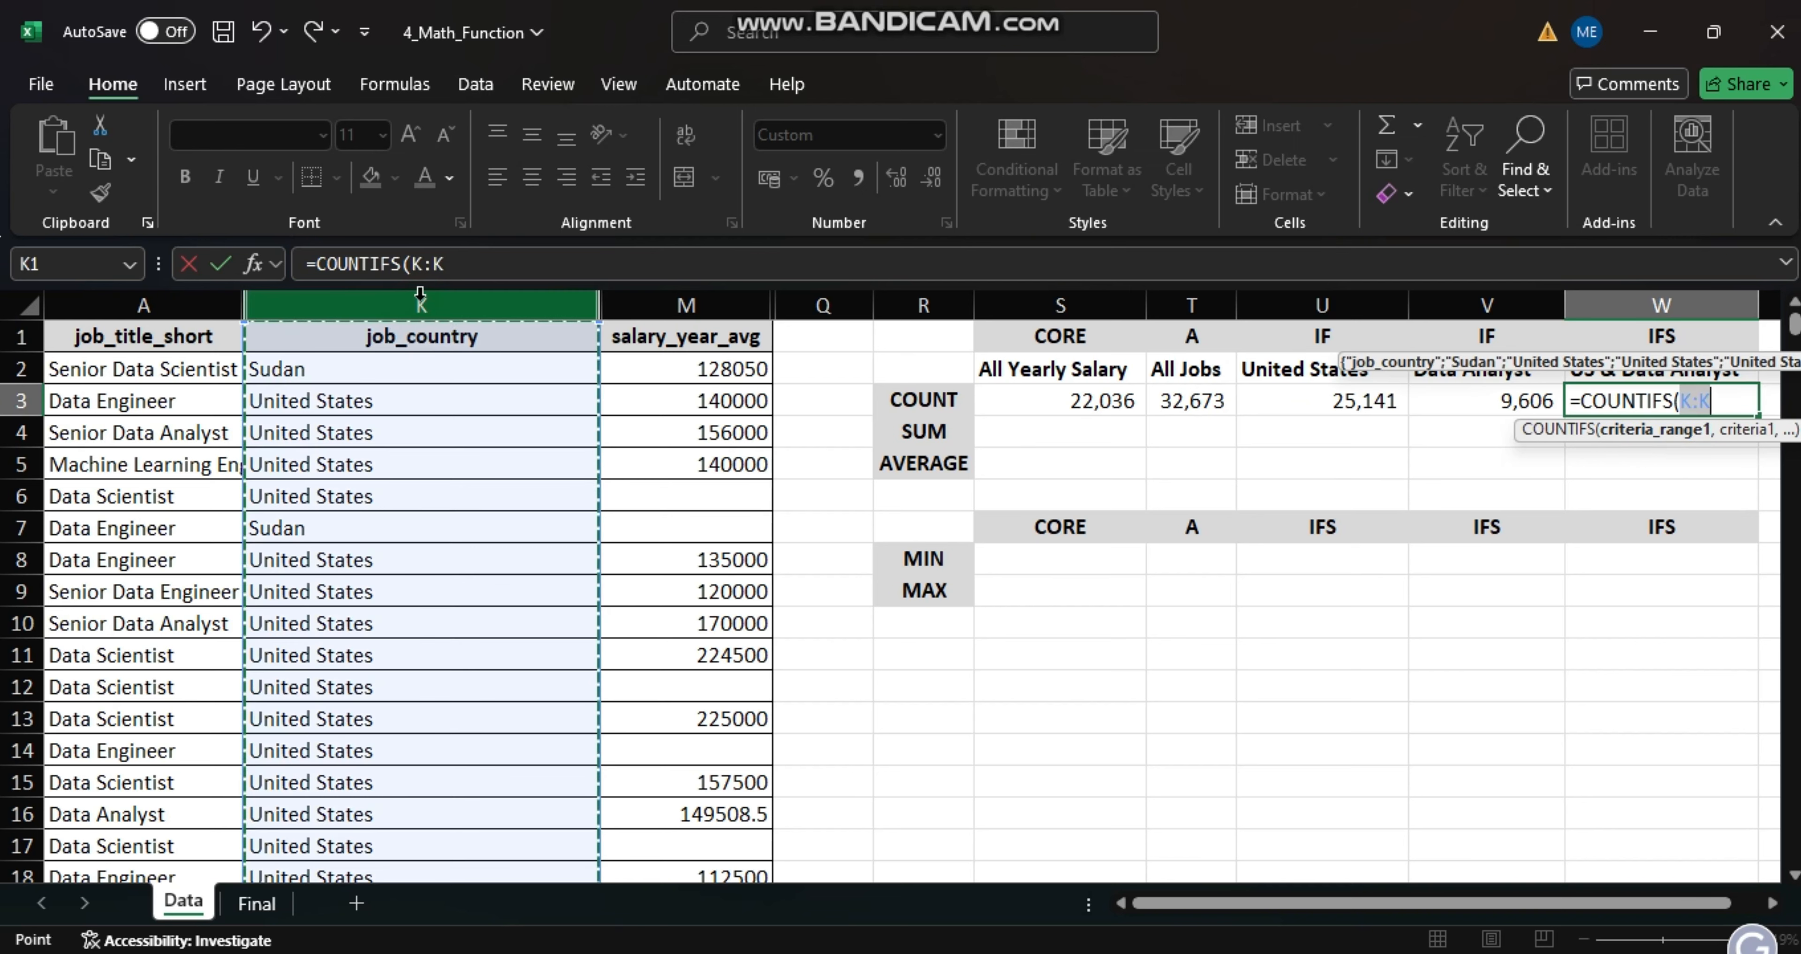
type(",")
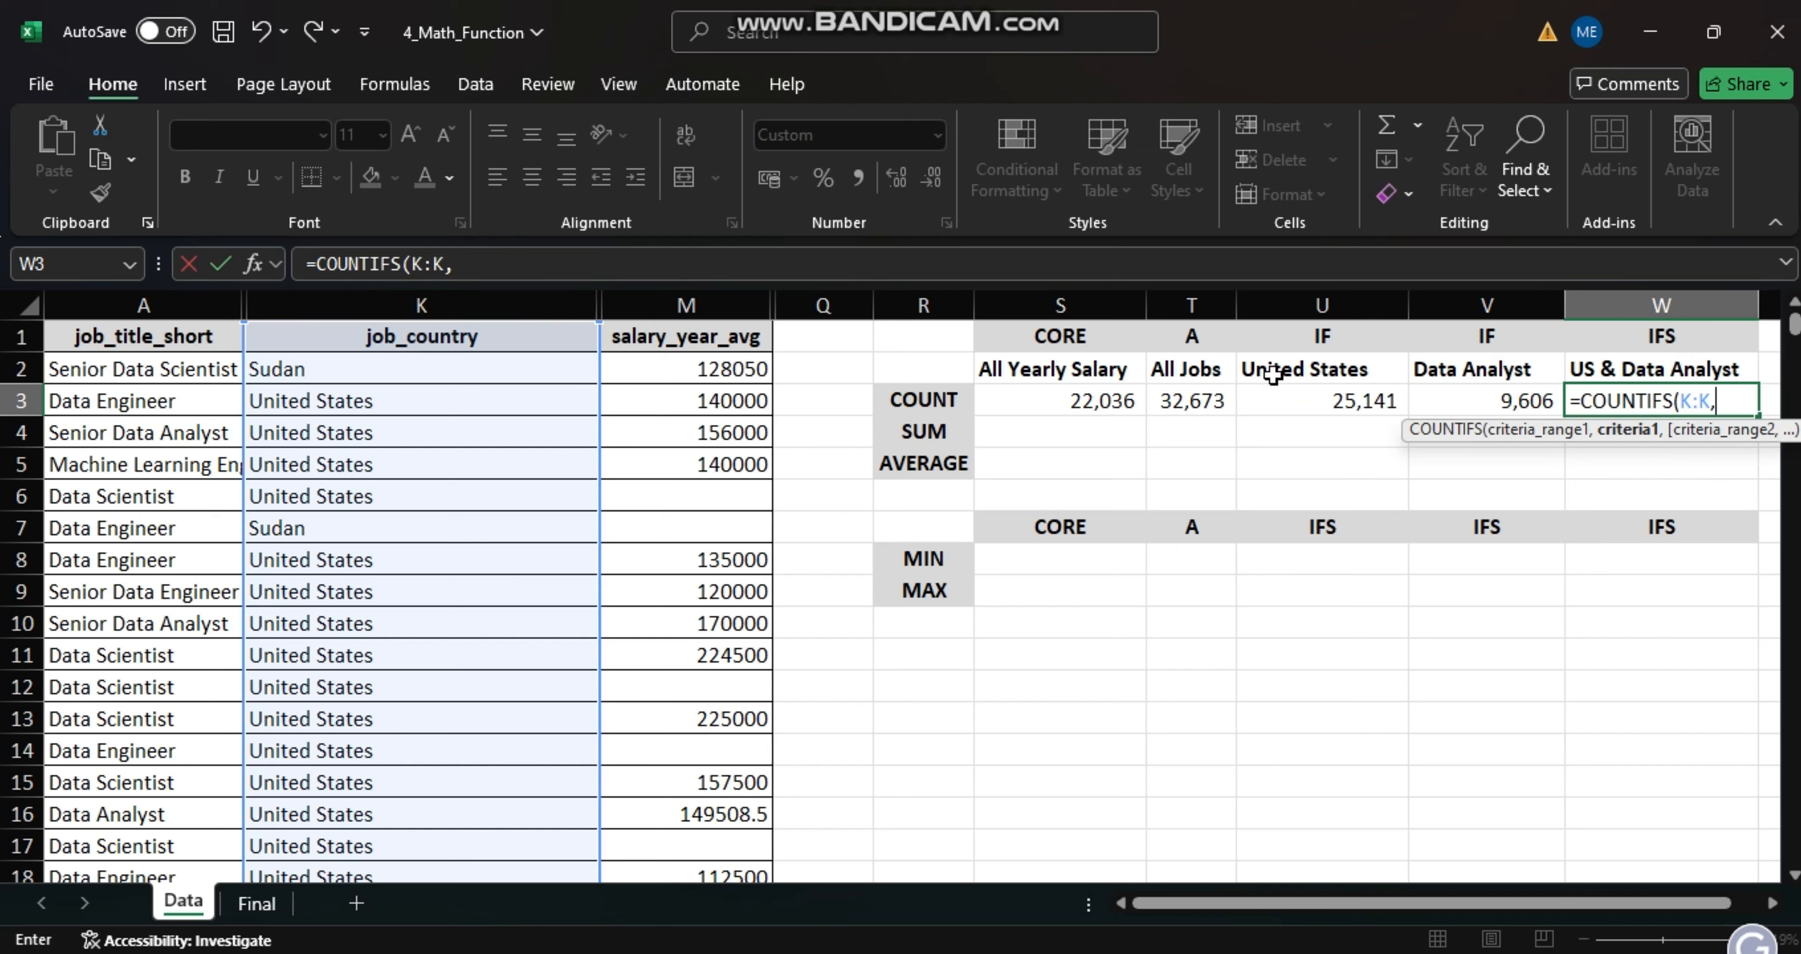
left_click(1287, 375)
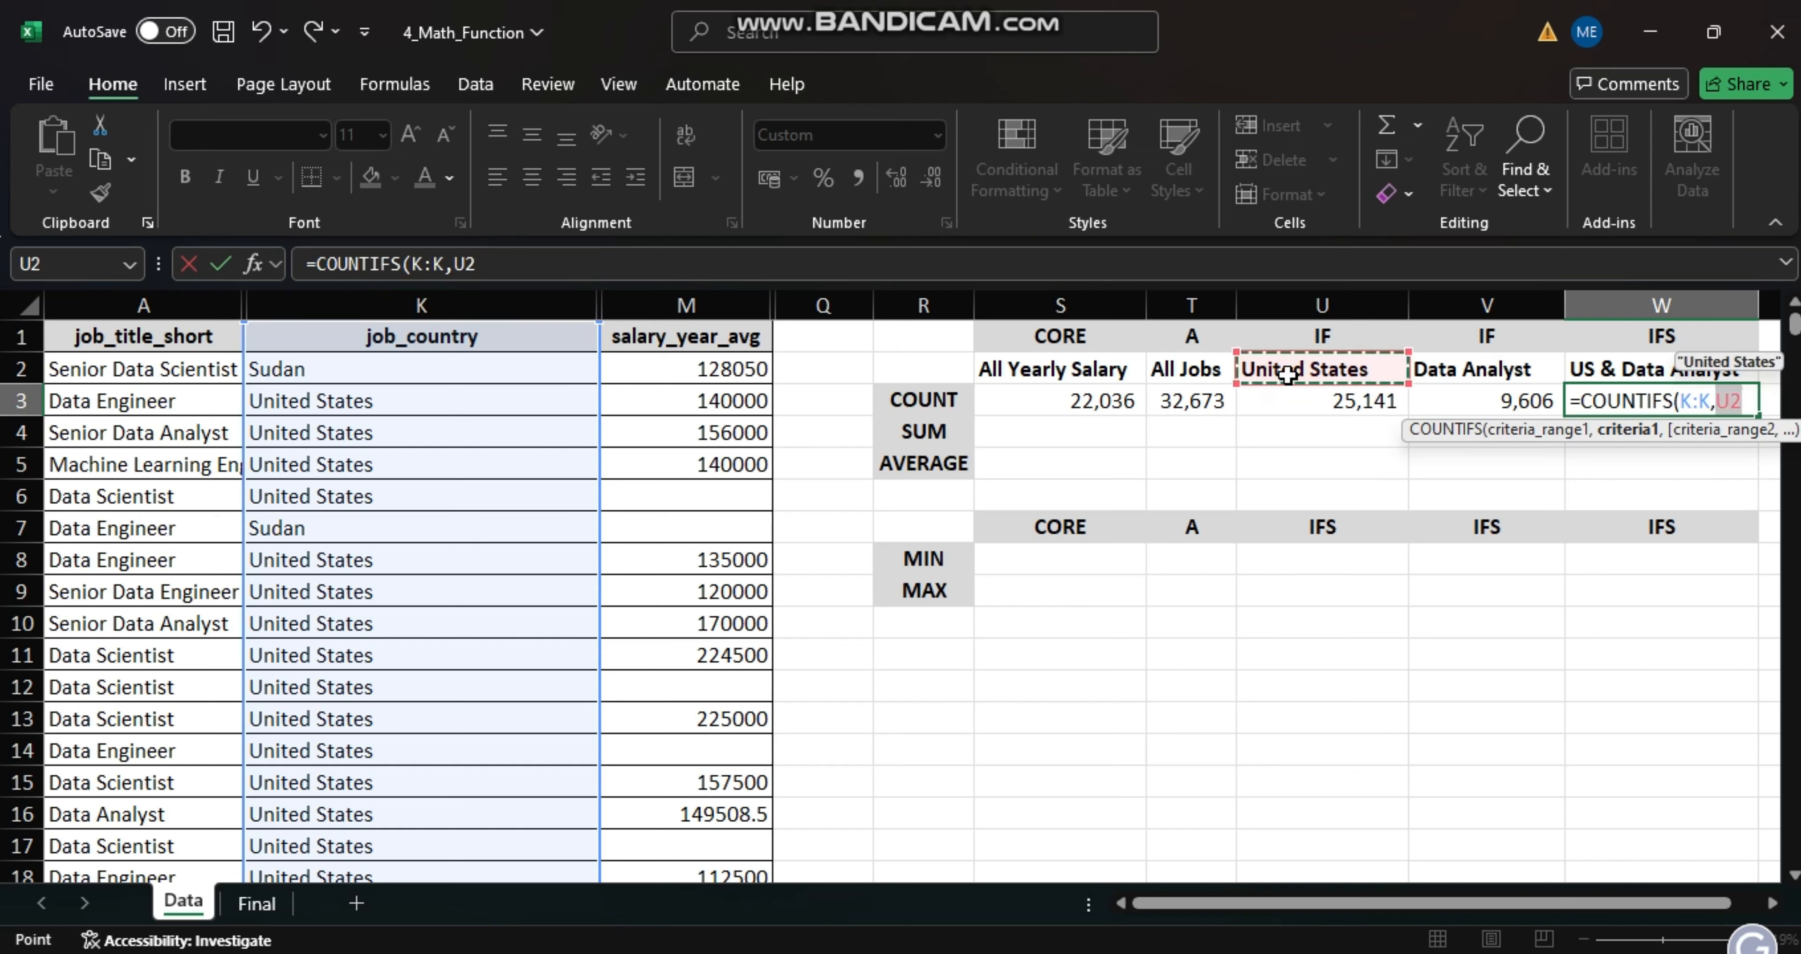
type(",")
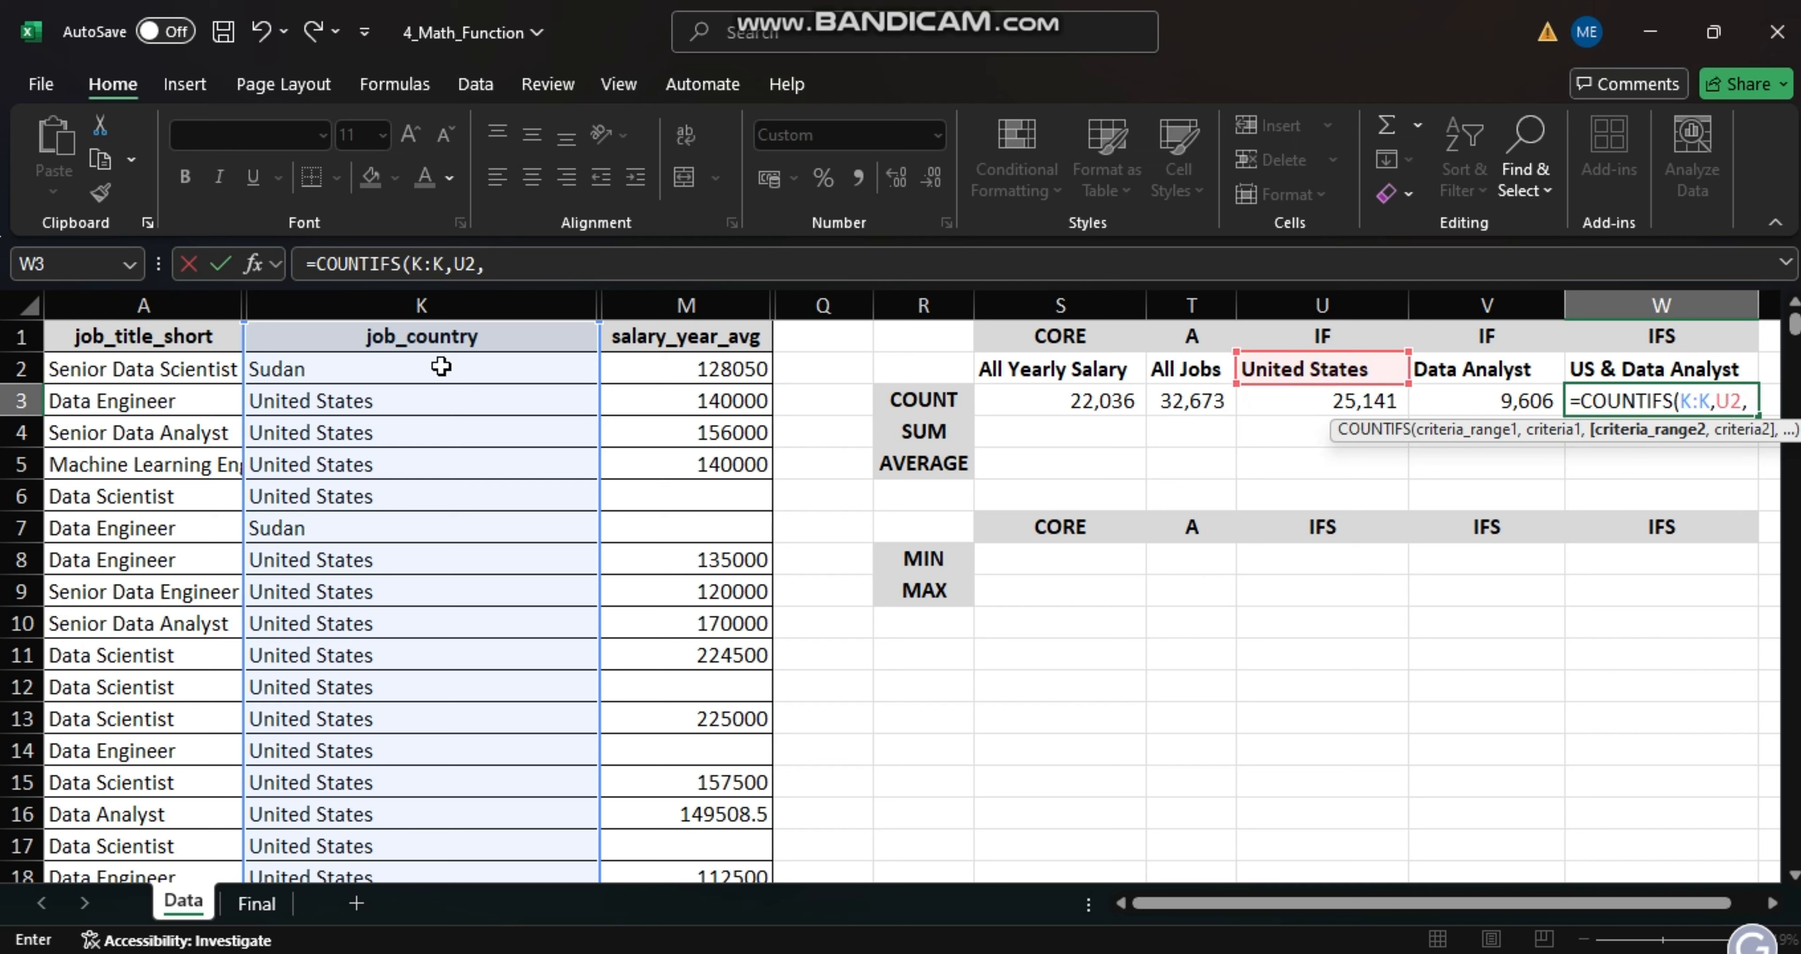
left_click(176, 308)
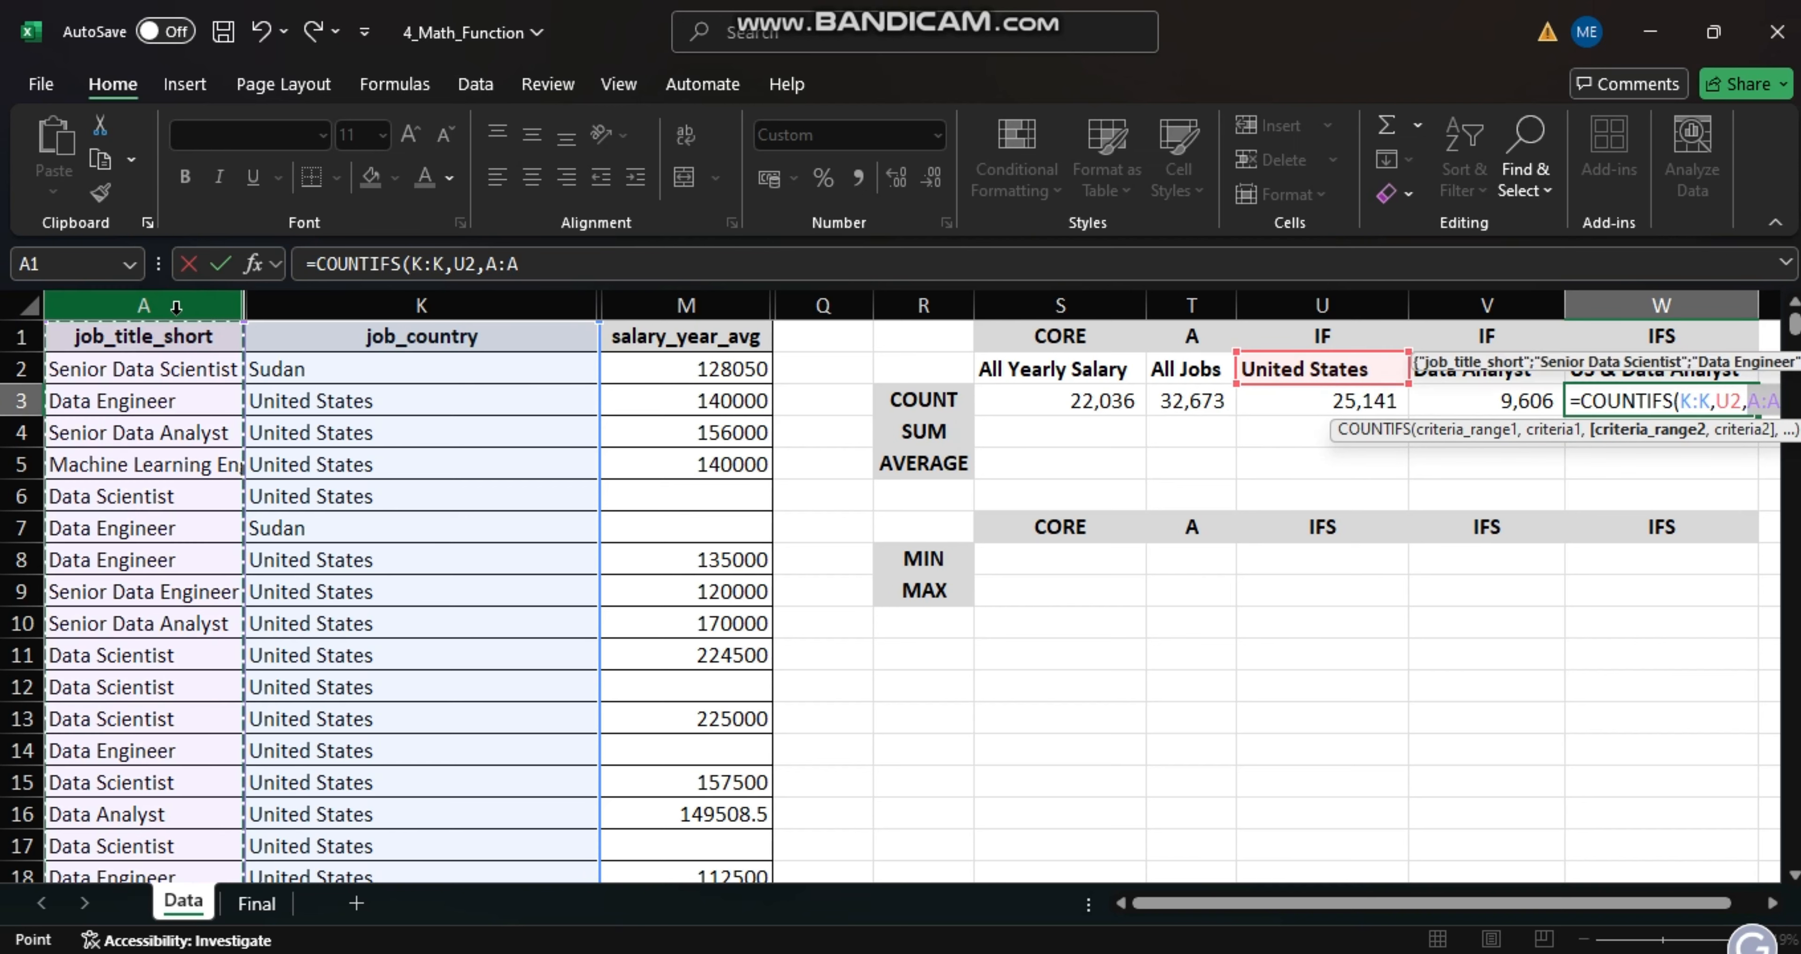
type(",")
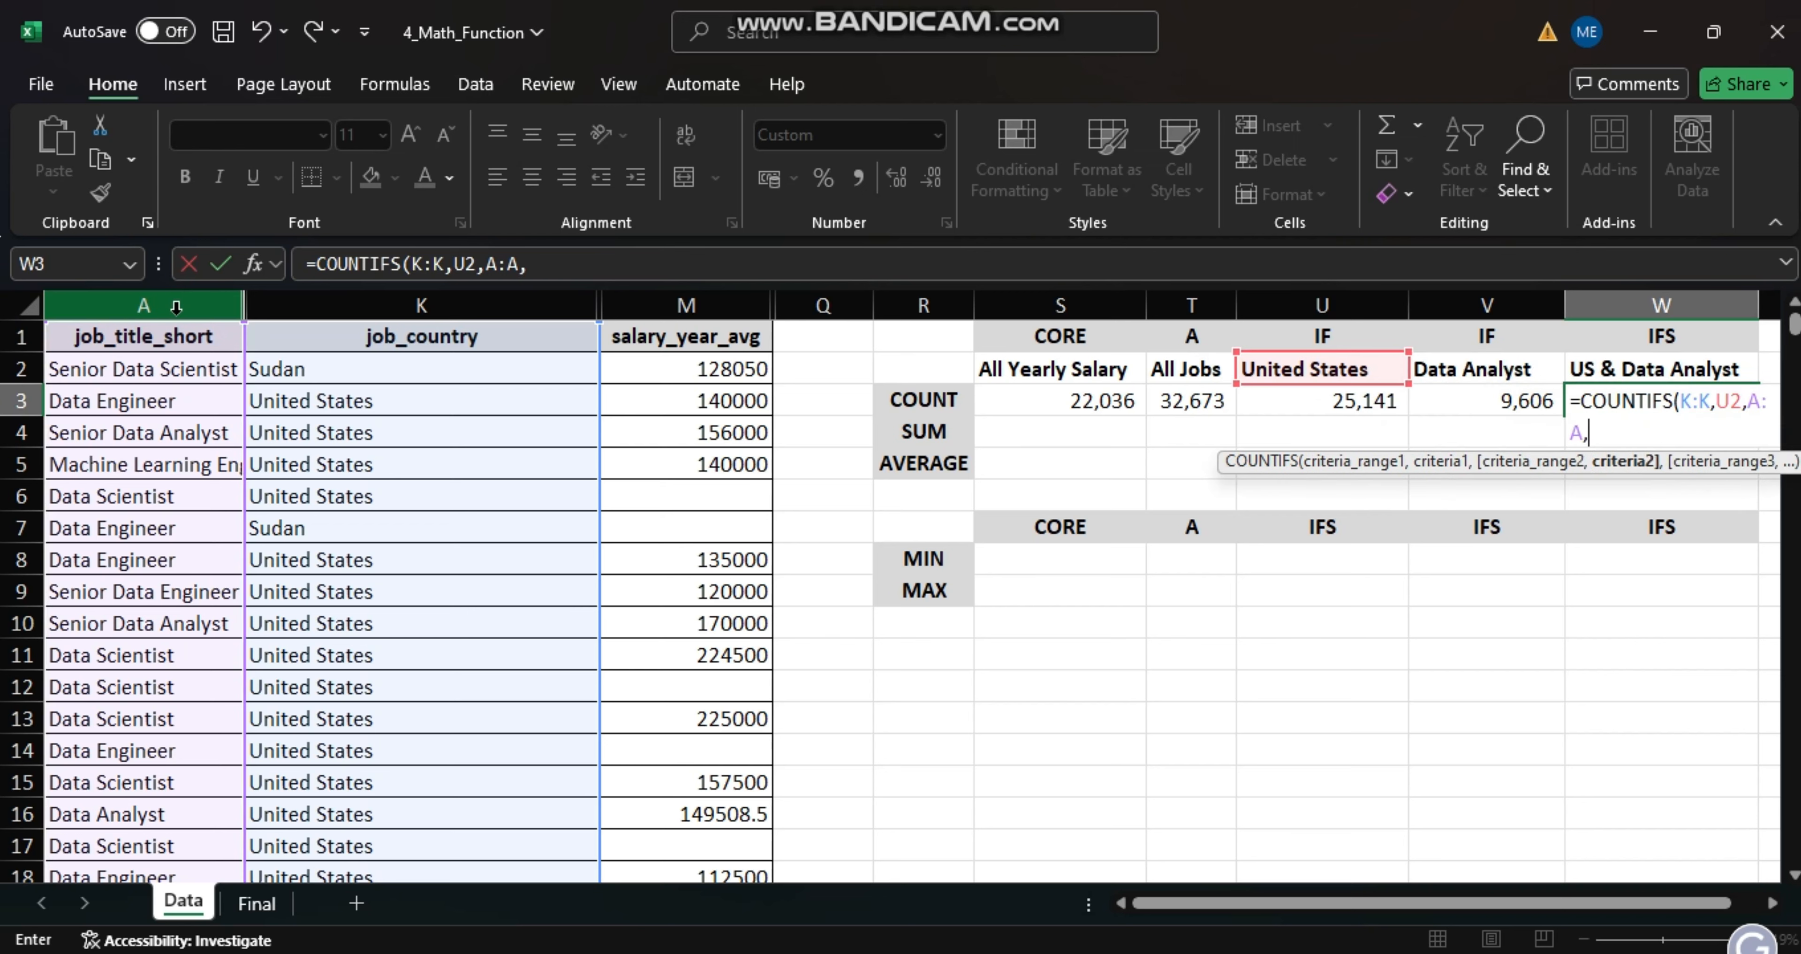
left_click(1445, 375)
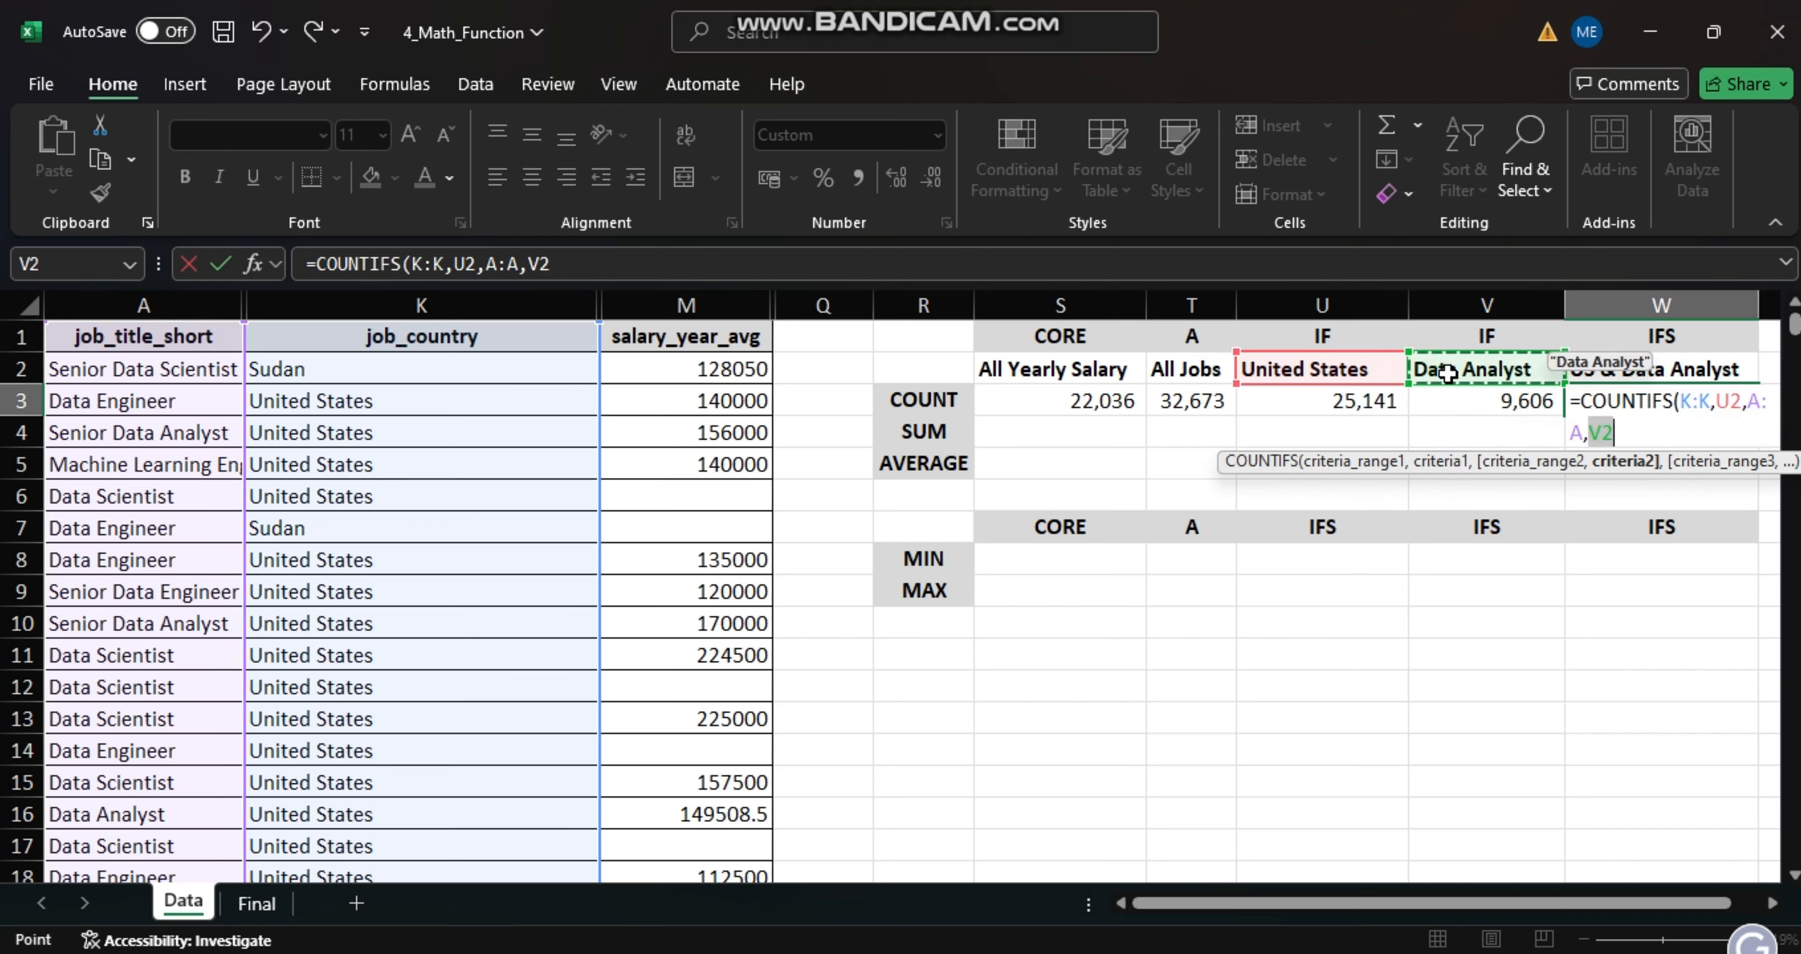
key("Return")
- Sum the whole salary_year_avg column in the All Yearly Salary cell S4 with a SUM formula over M:M
left_click(1063, 439)
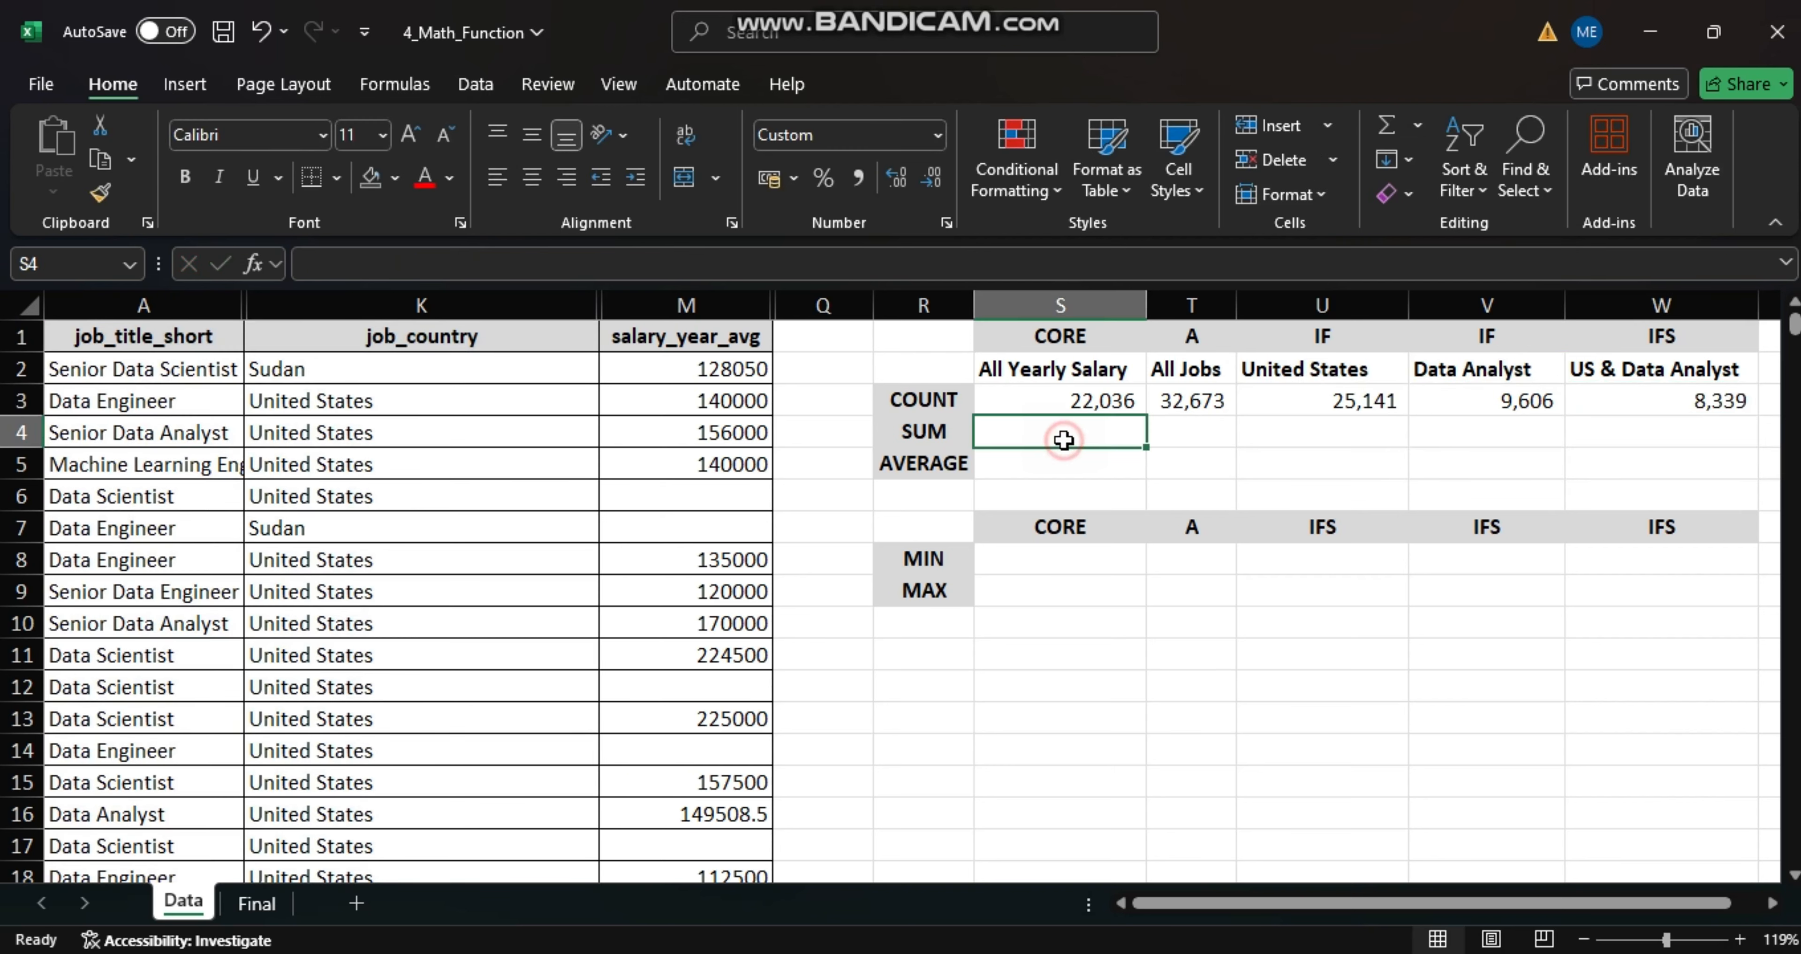
type("=")
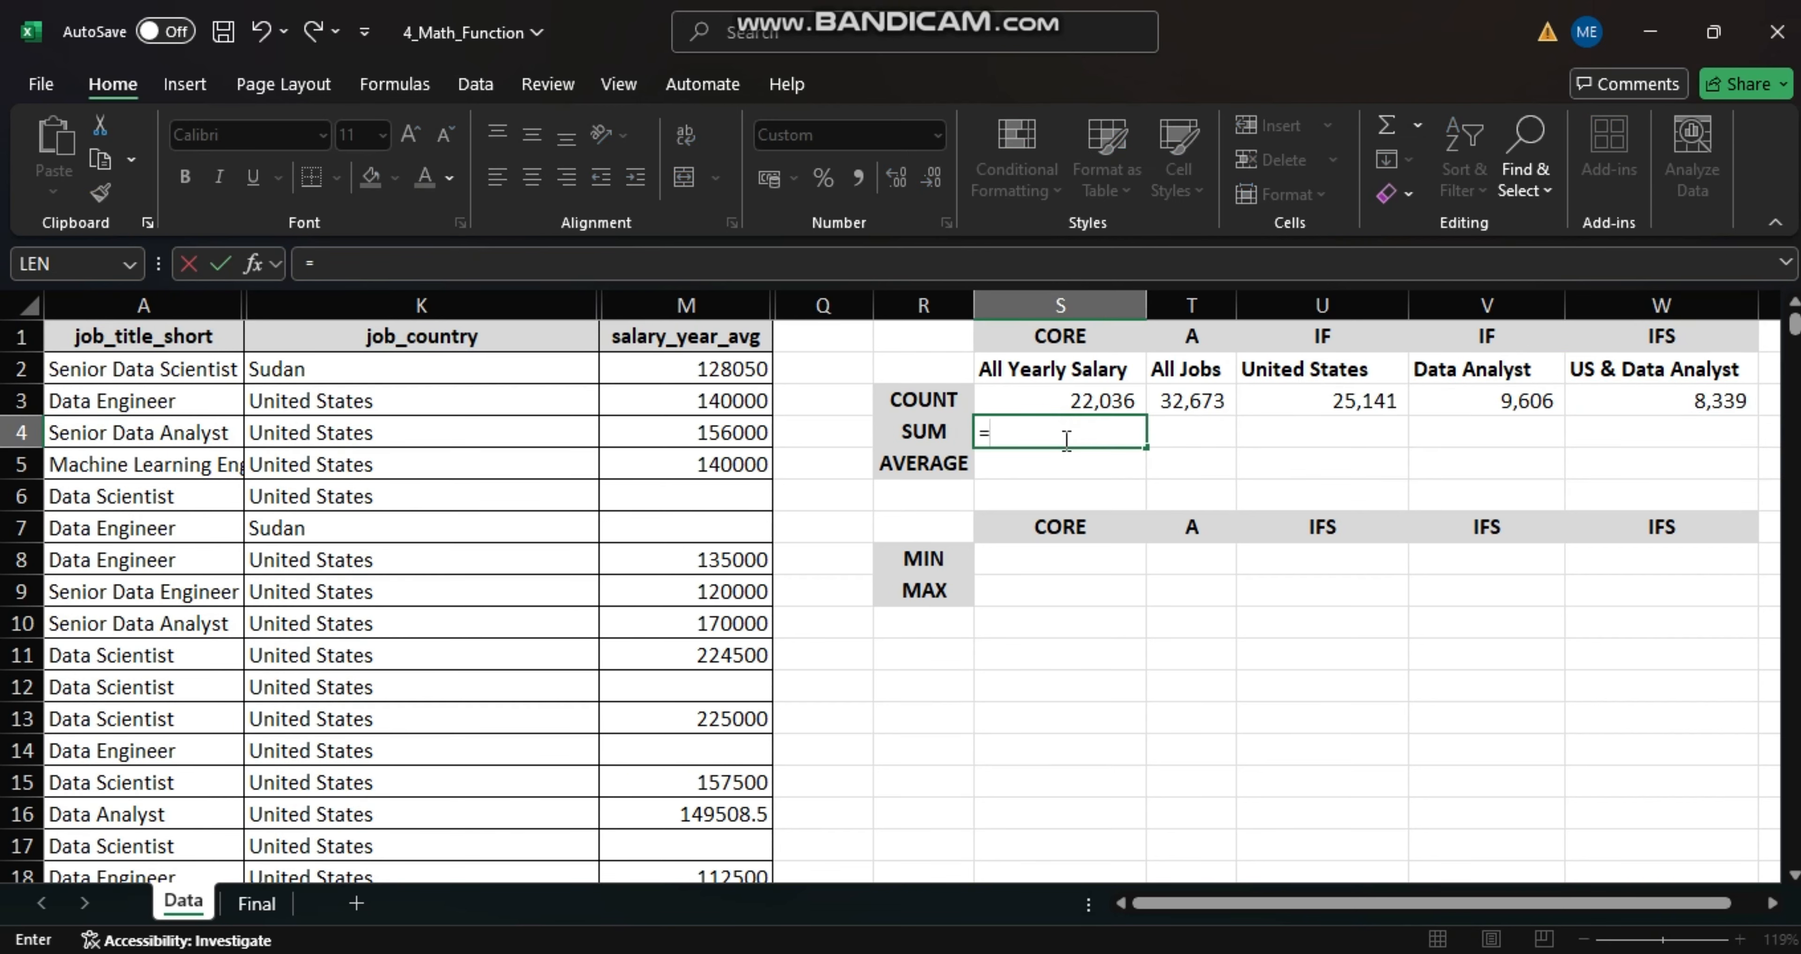
type("S")
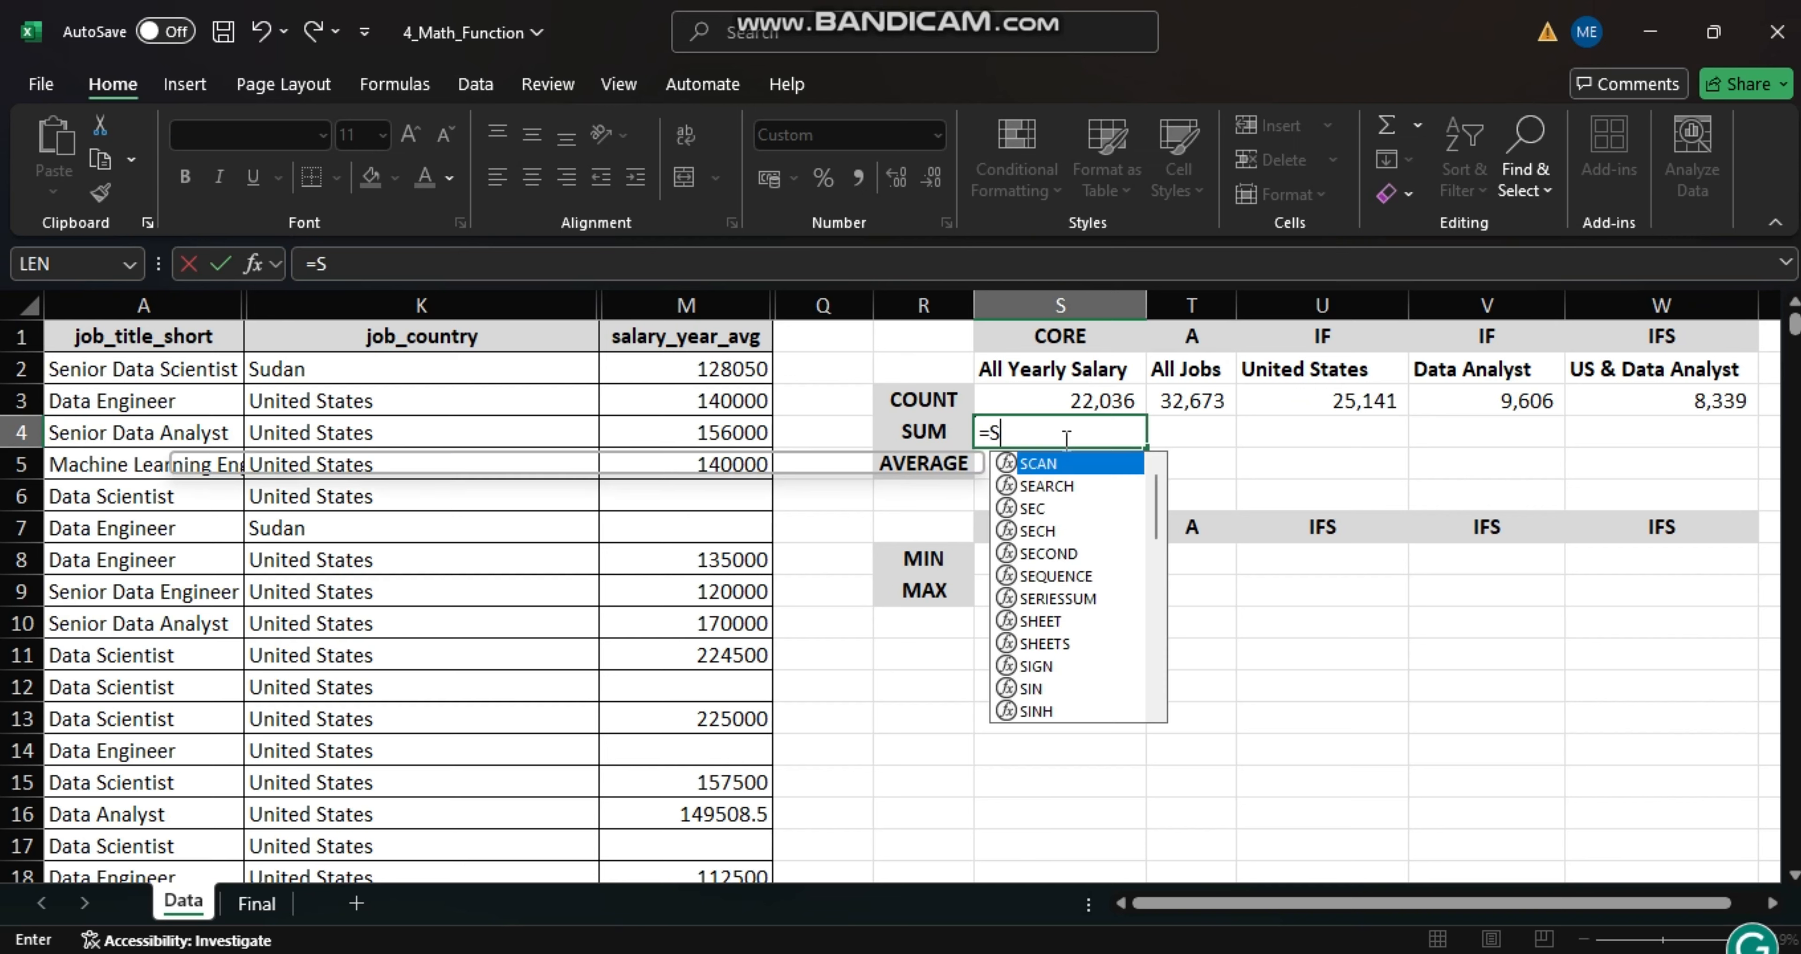
type("UM(")
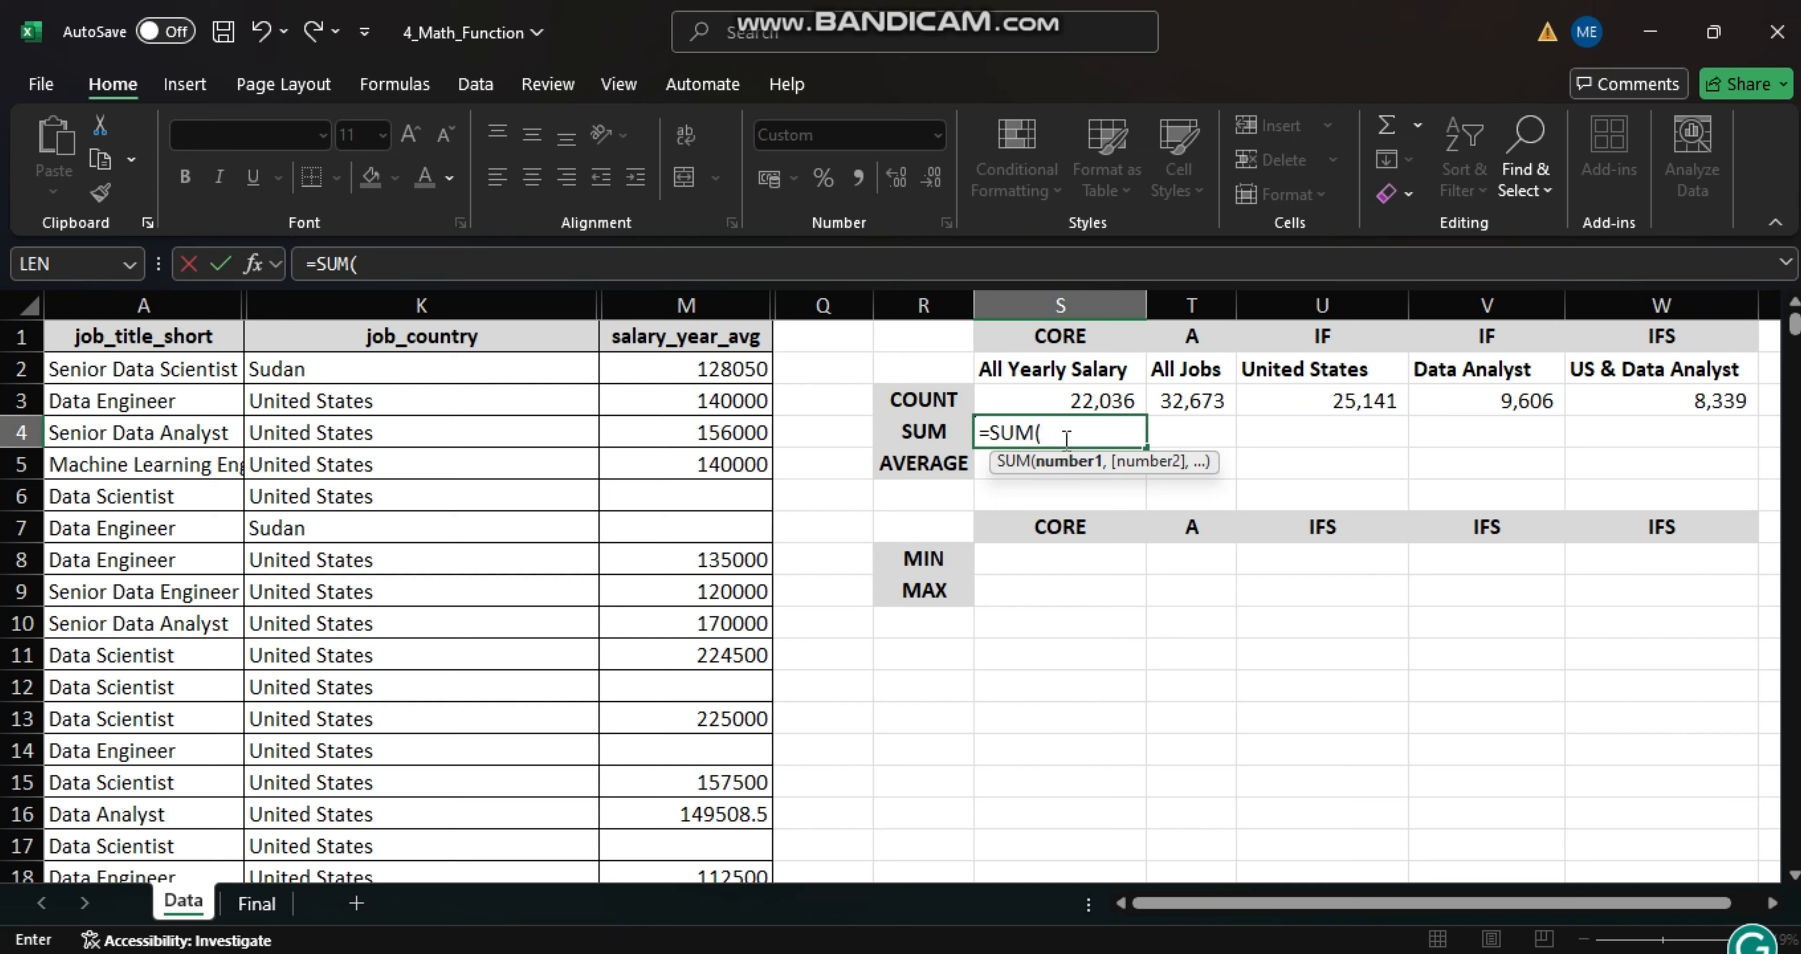
left_click(698, 302)
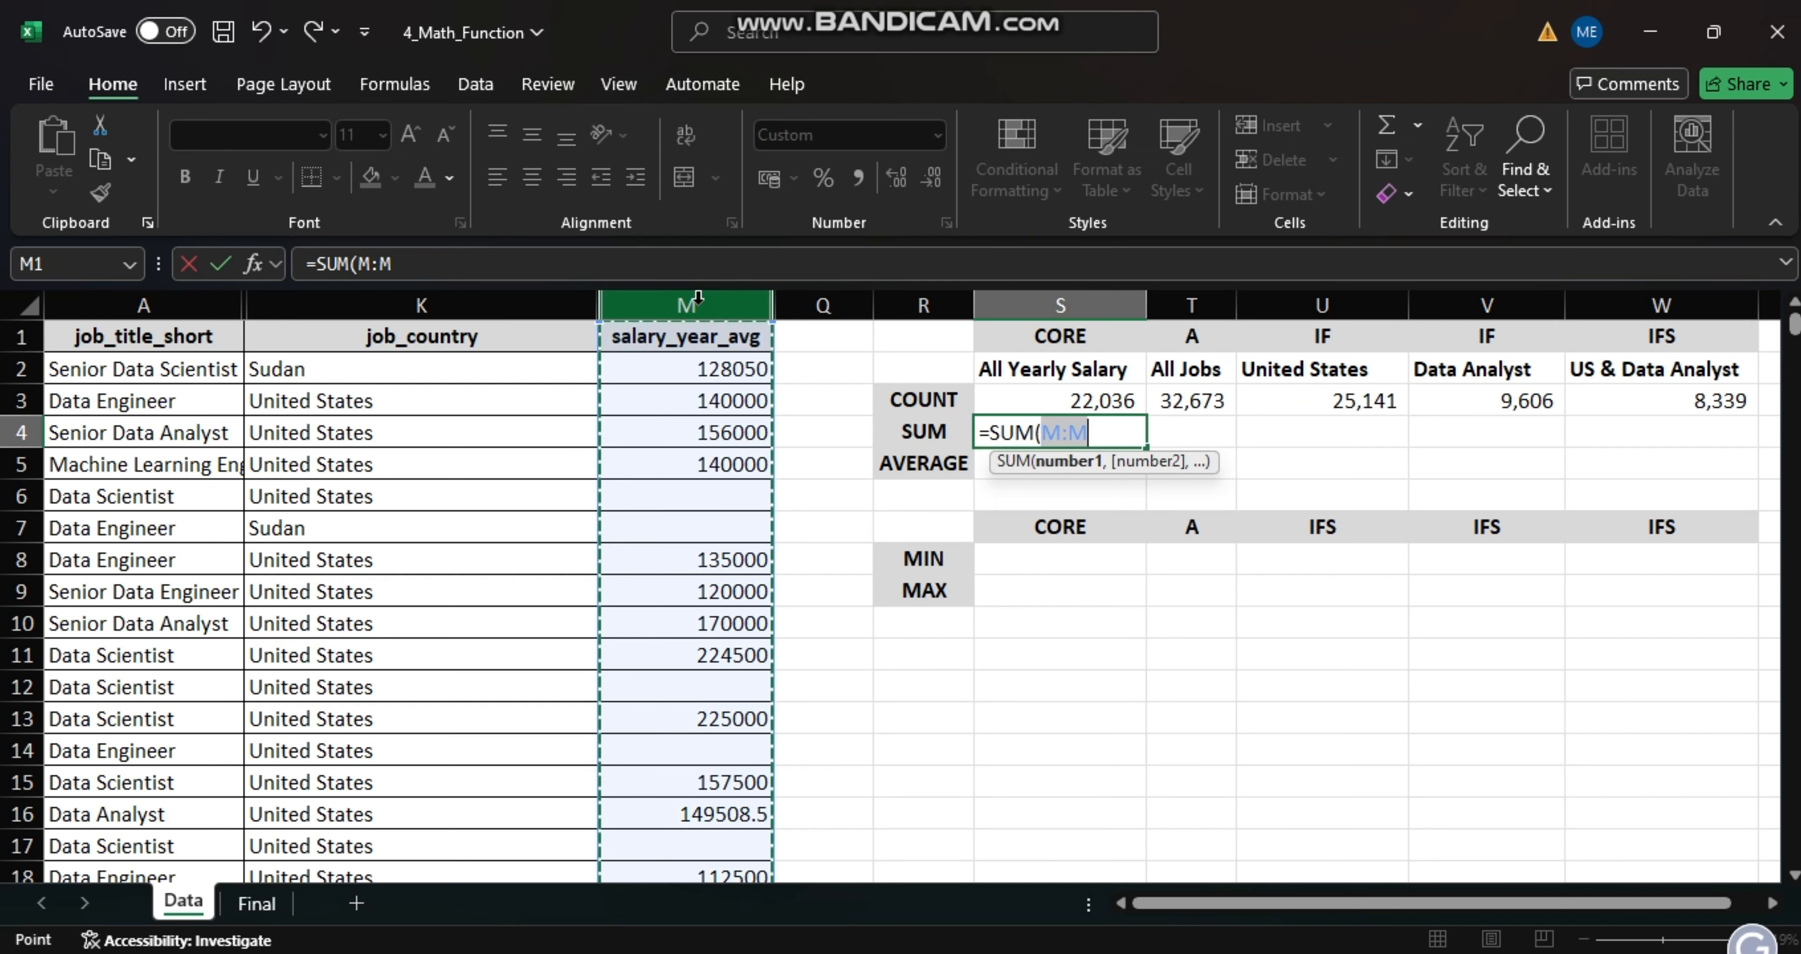
key("Return")
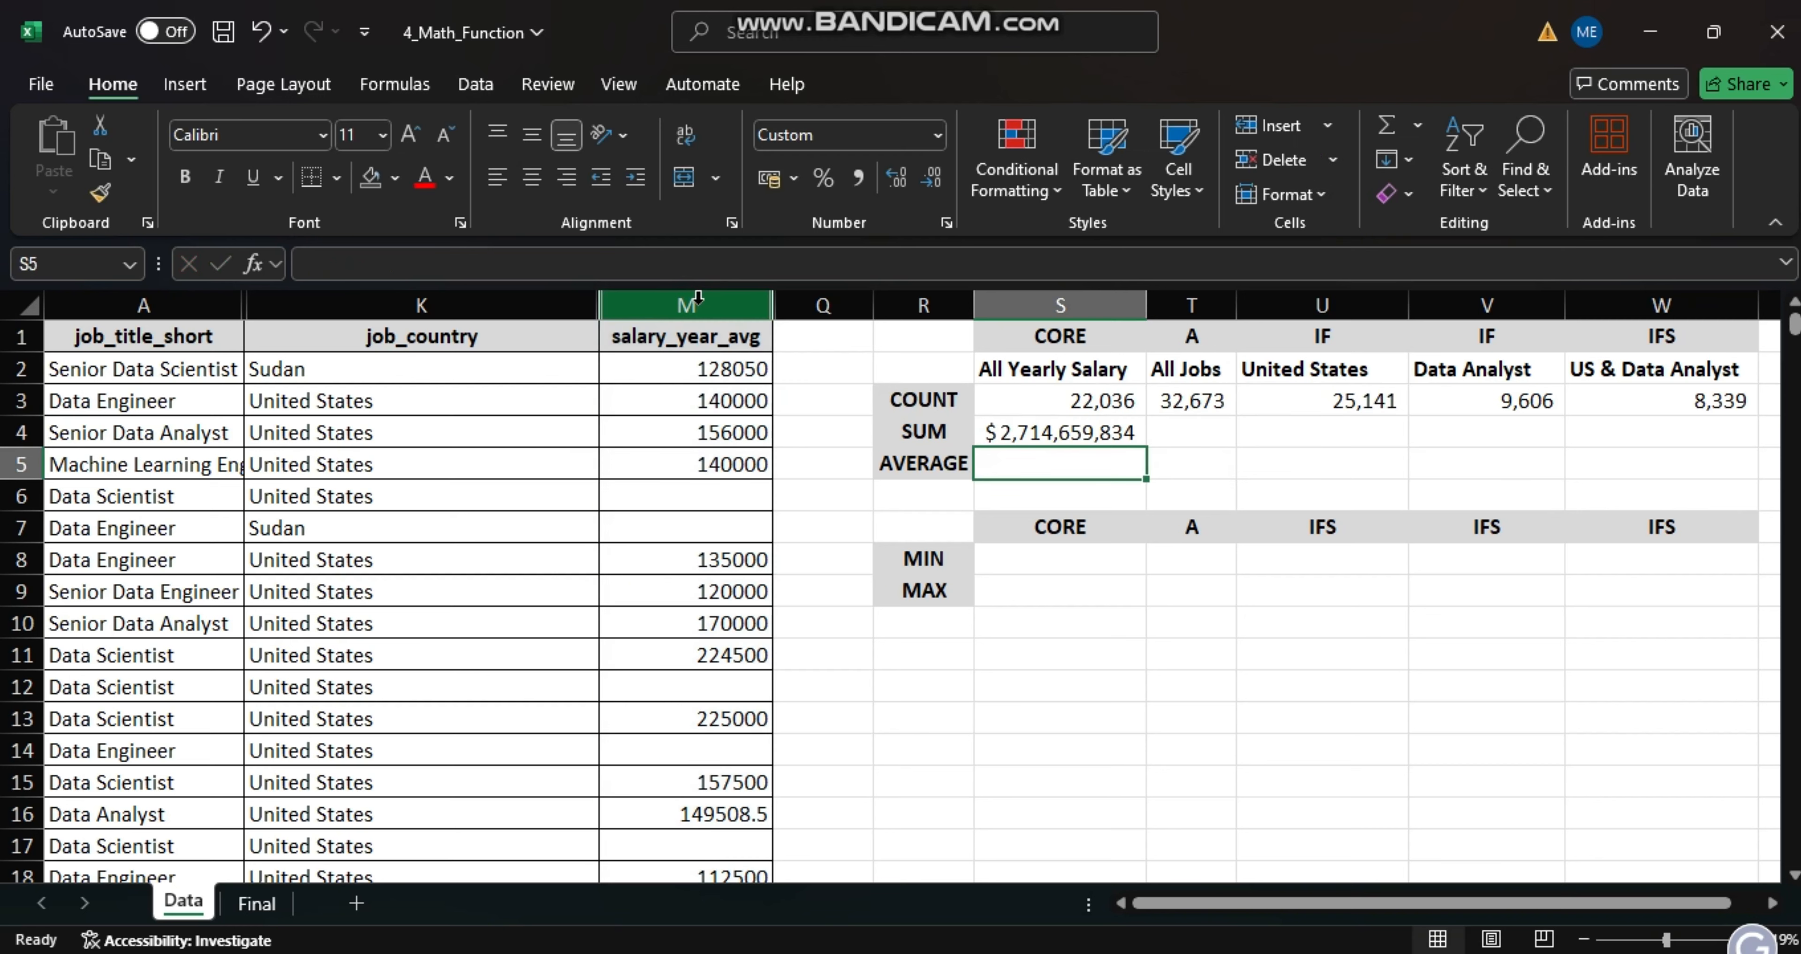
left_click(1176, 424)
type("=")
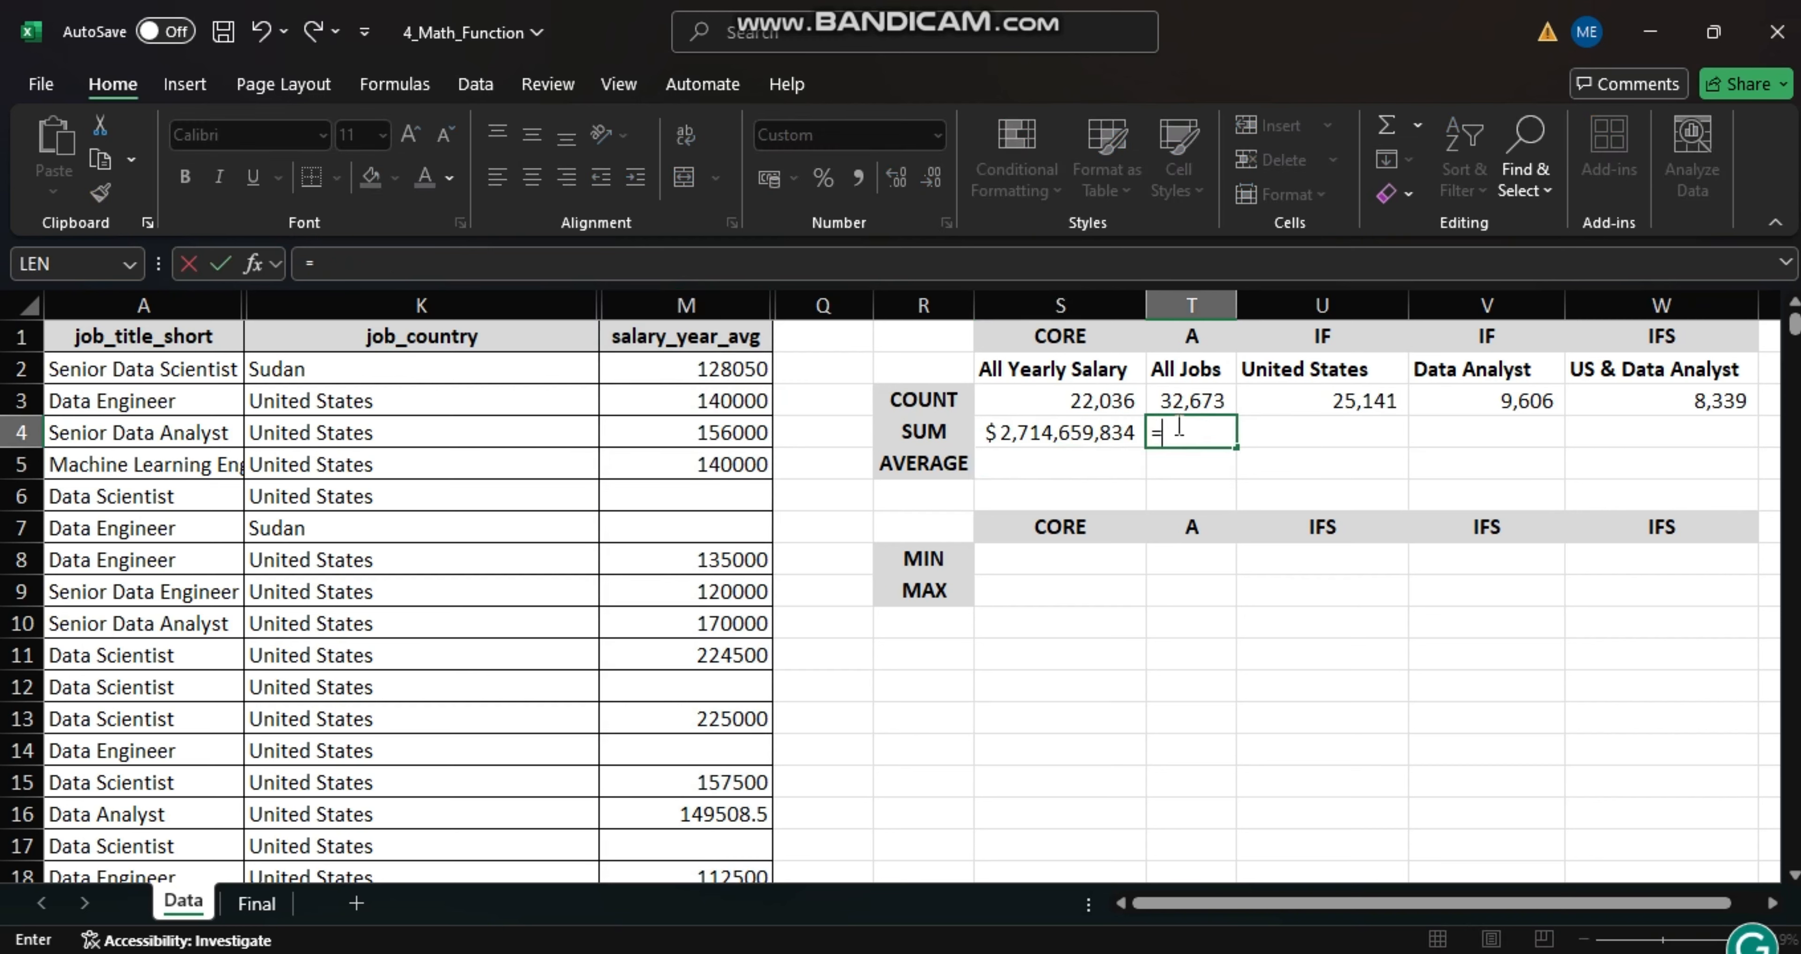
key("BackSpace")
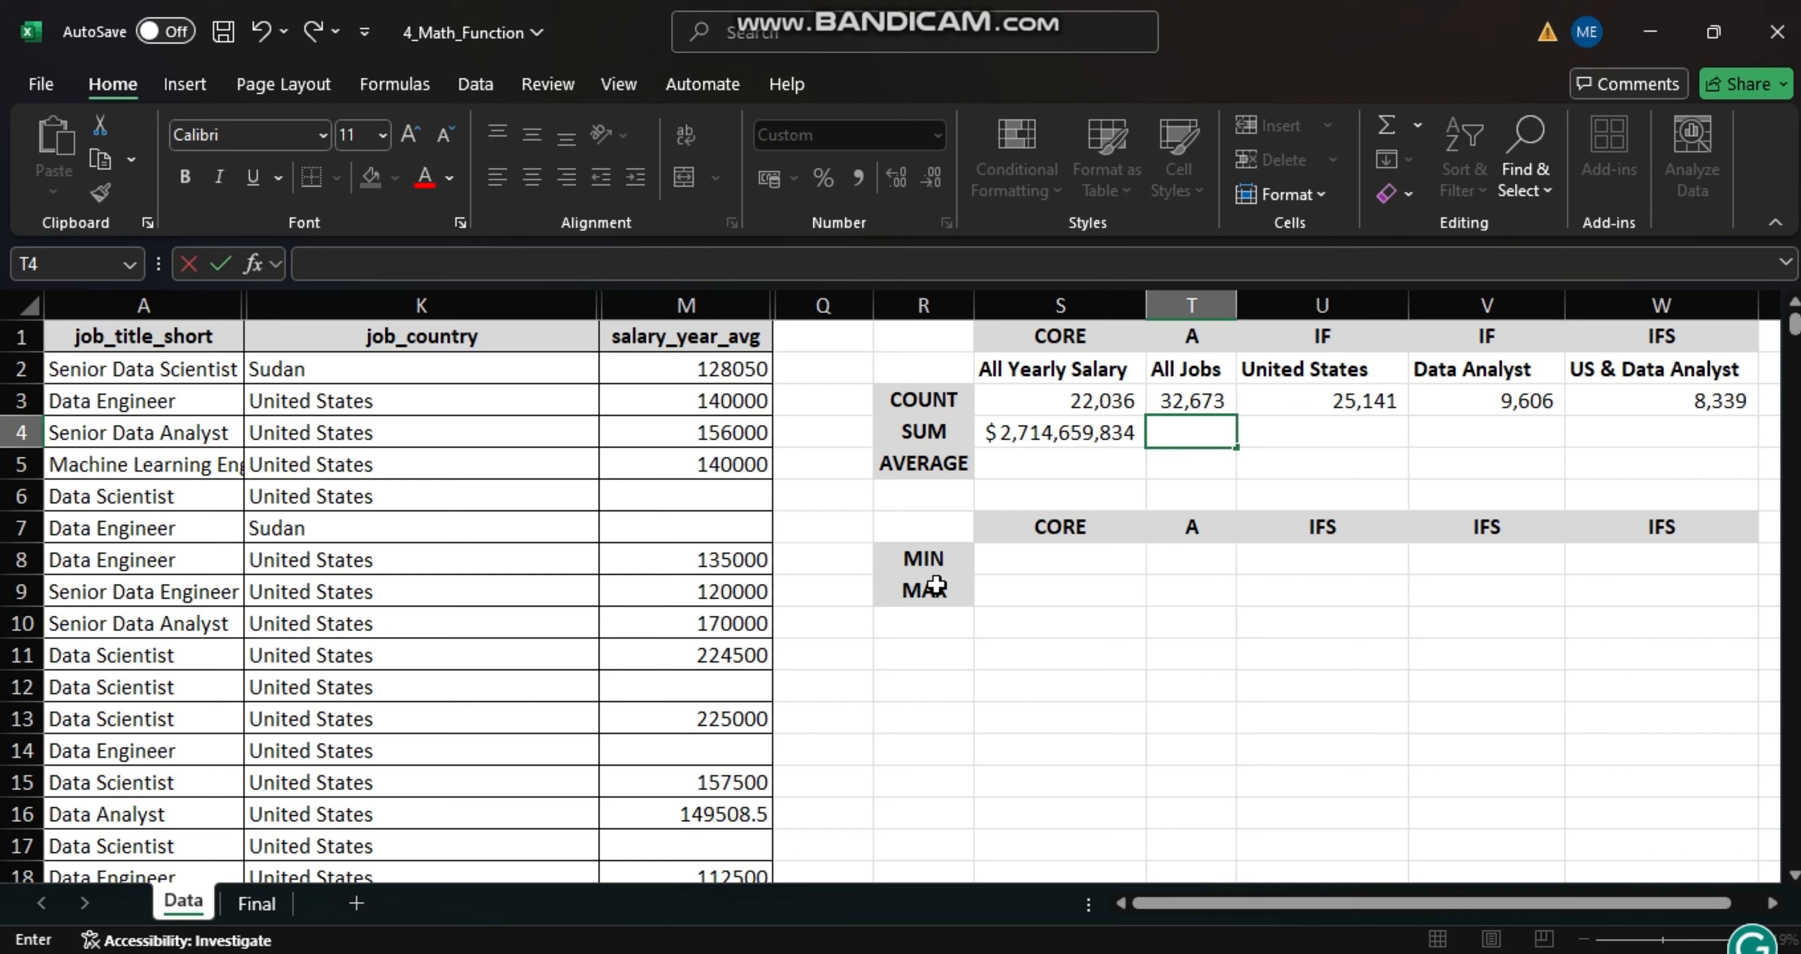
left_click(1182, 431)
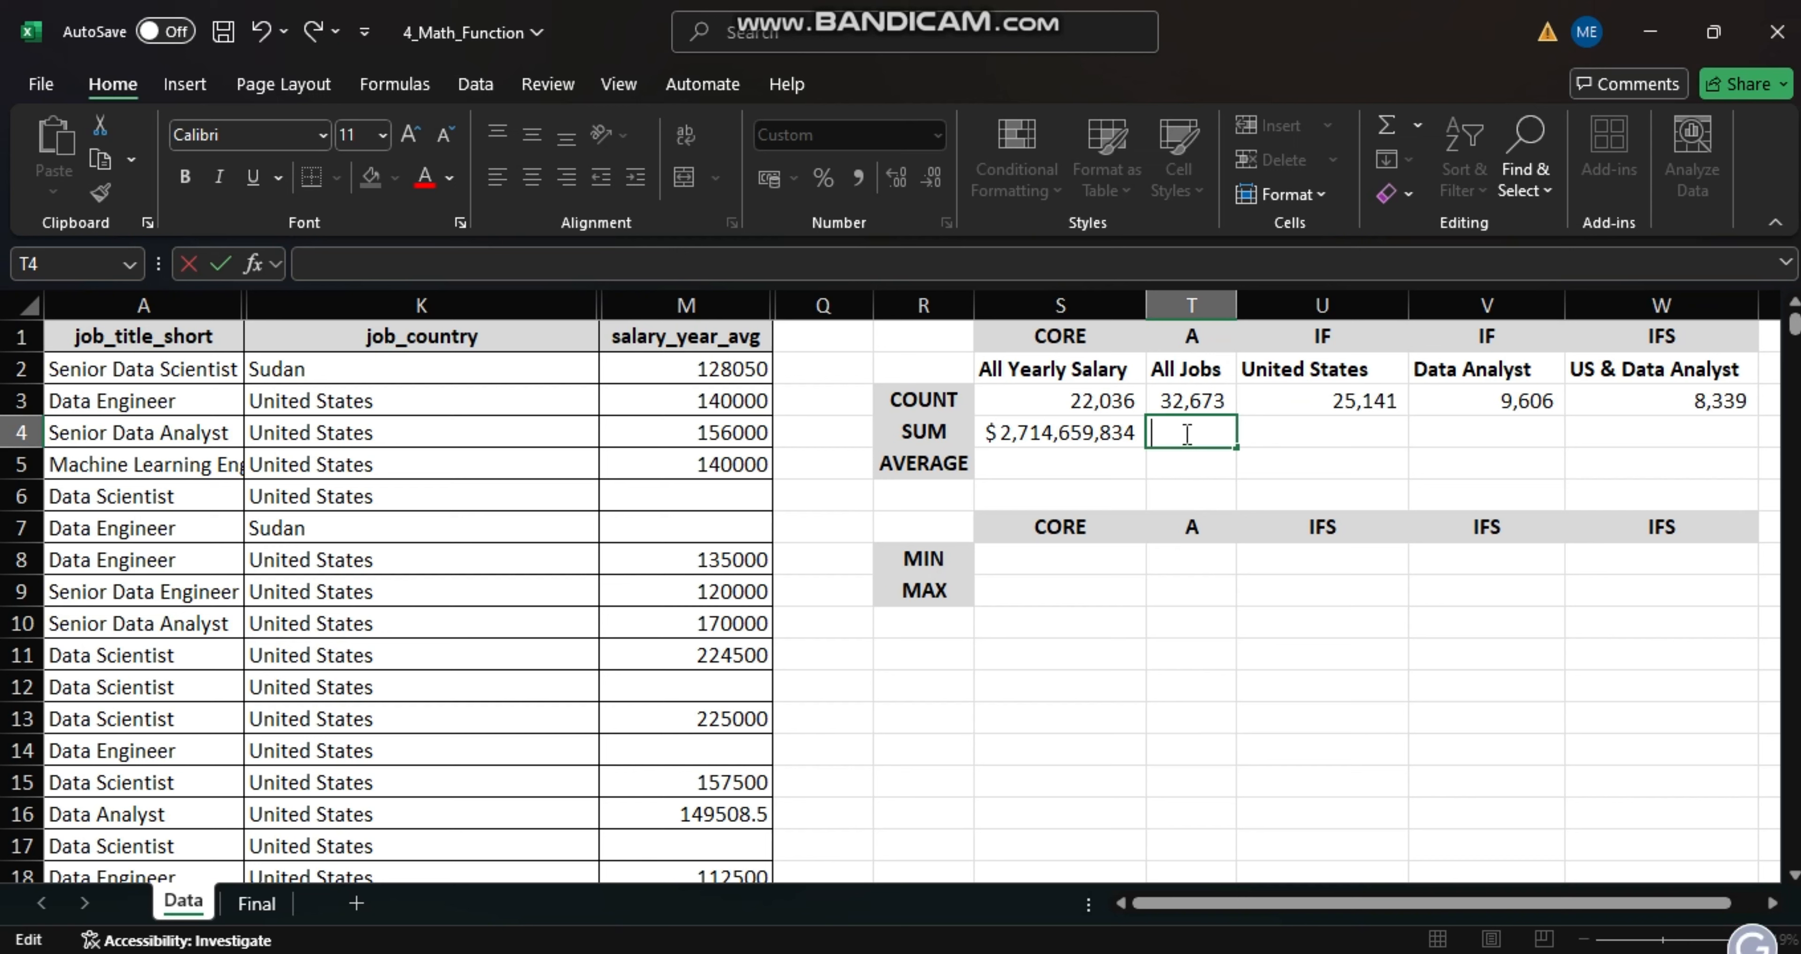
left_click(1259, 471)
- Shade the unused cells T4:T5 and T8:T9 in the A column of the summary tables with a light gray fill
left_click_drag(1176, 430, 1192, 465)
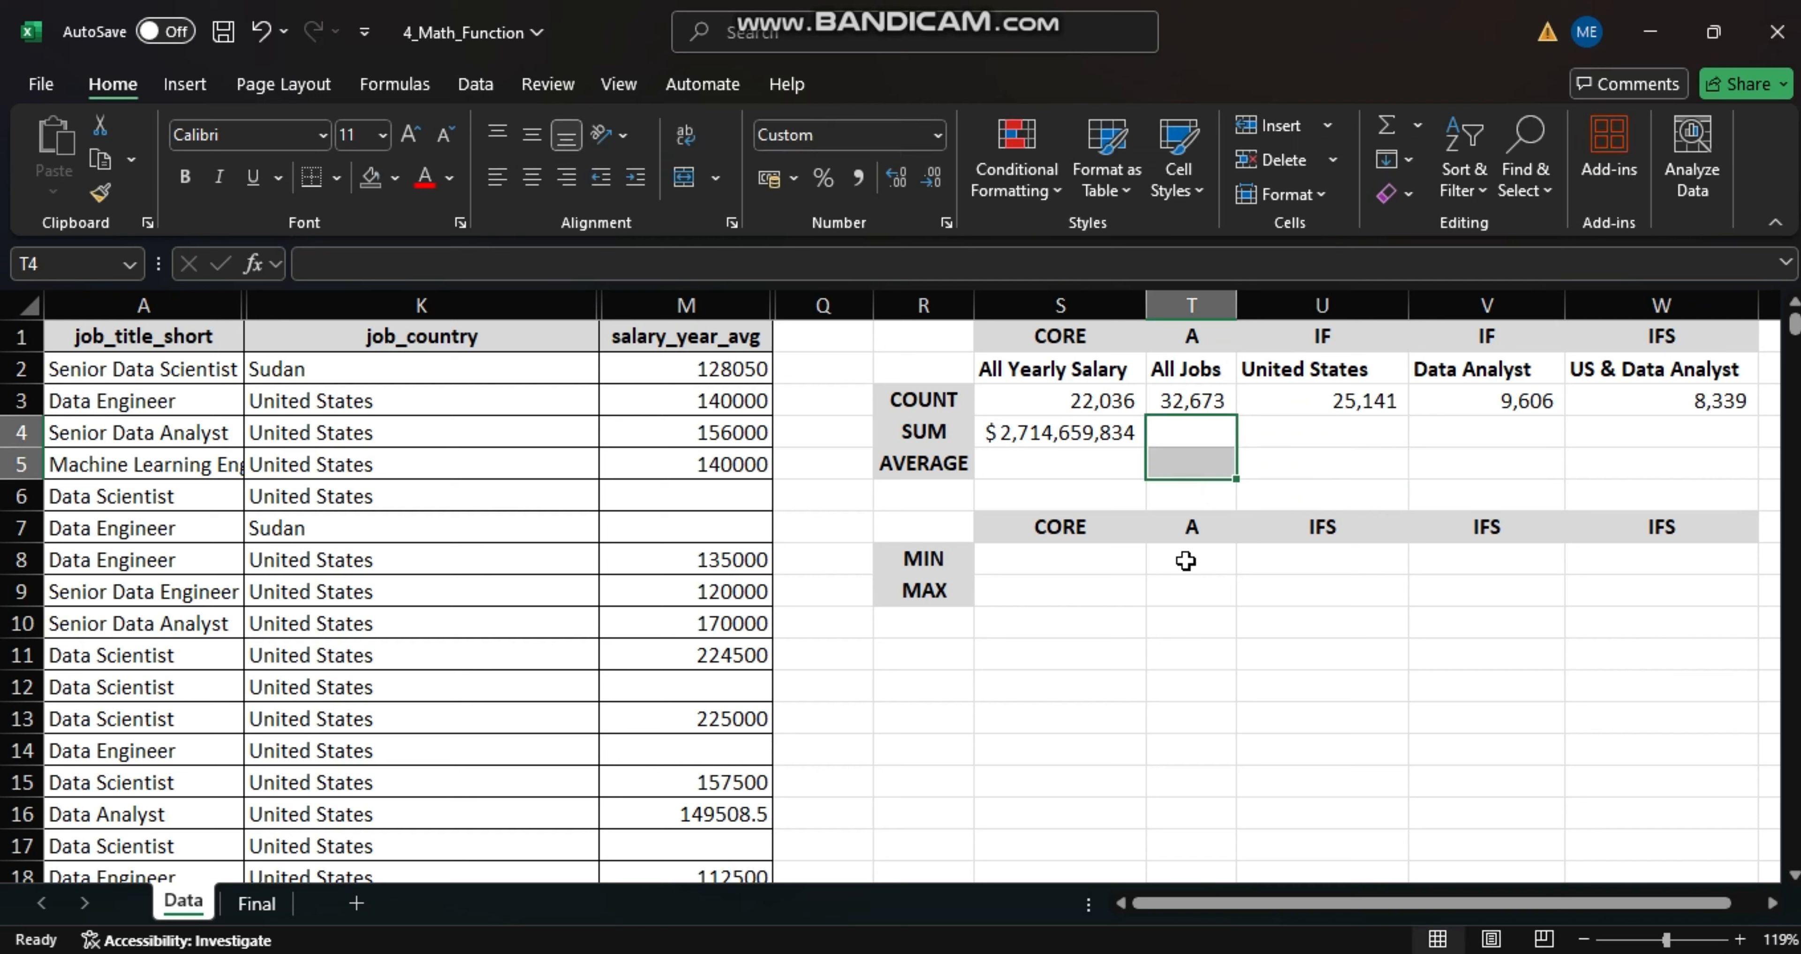
left_click_drag(1187, 558, 1188, 593)
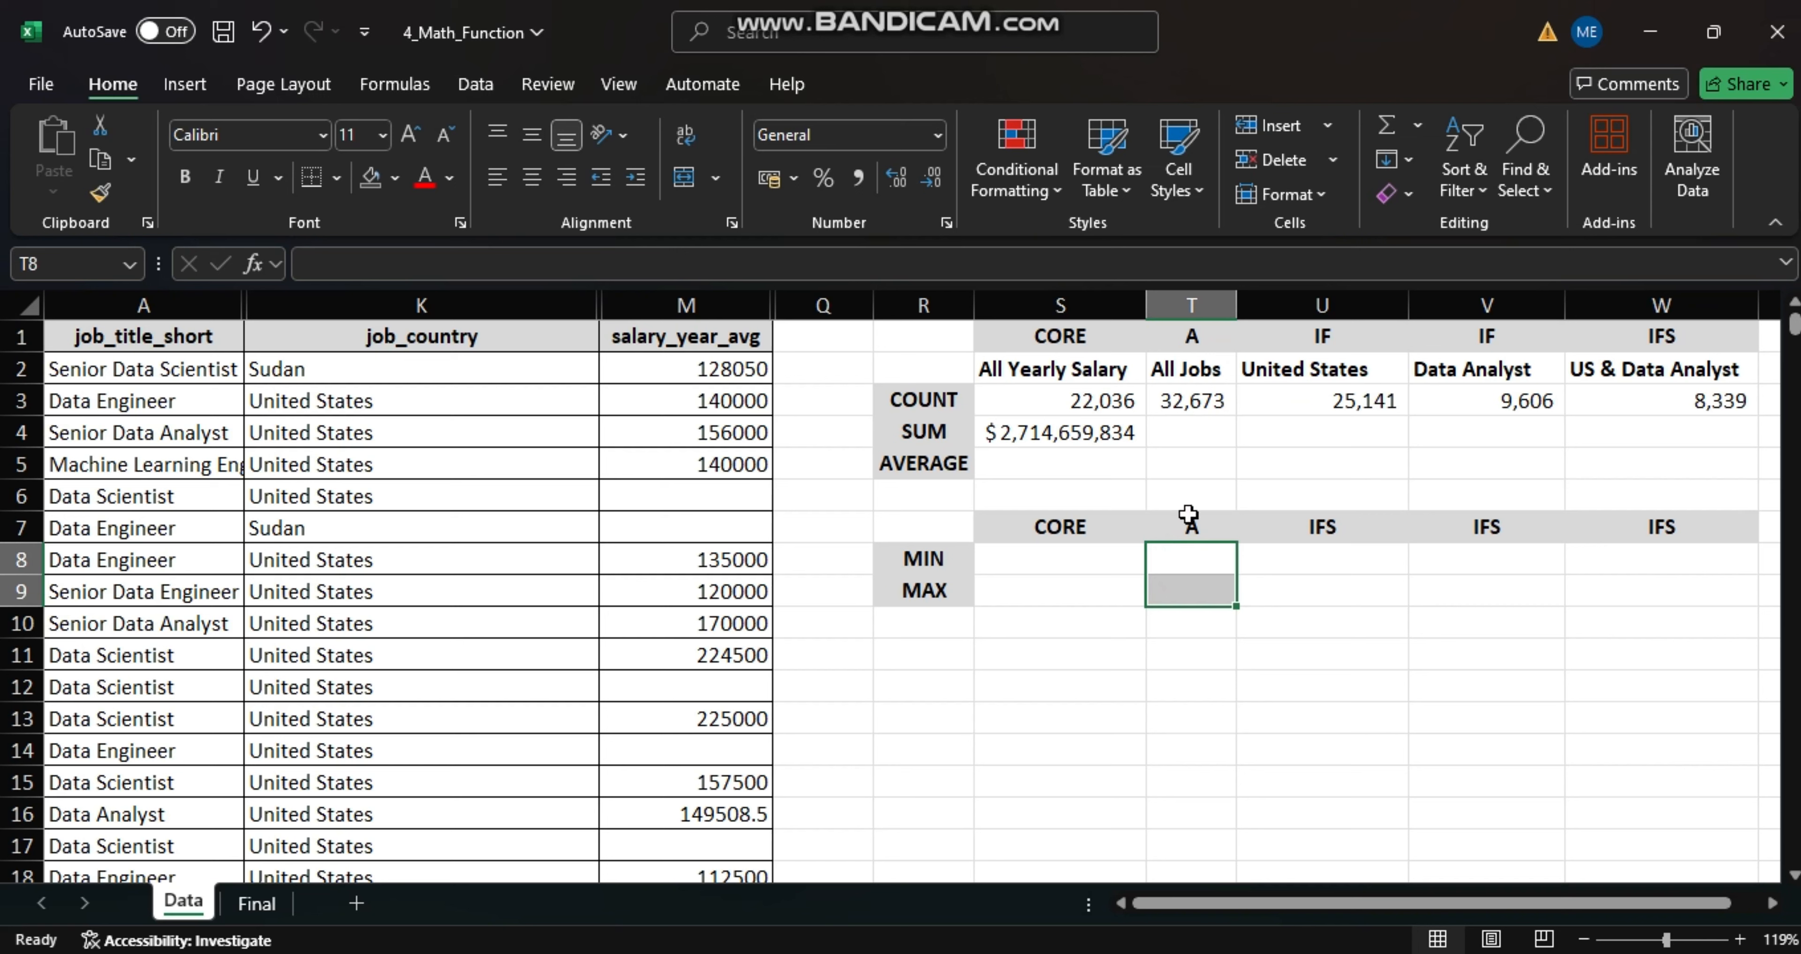
left_click_drag(1188, 439, 1195, 460)
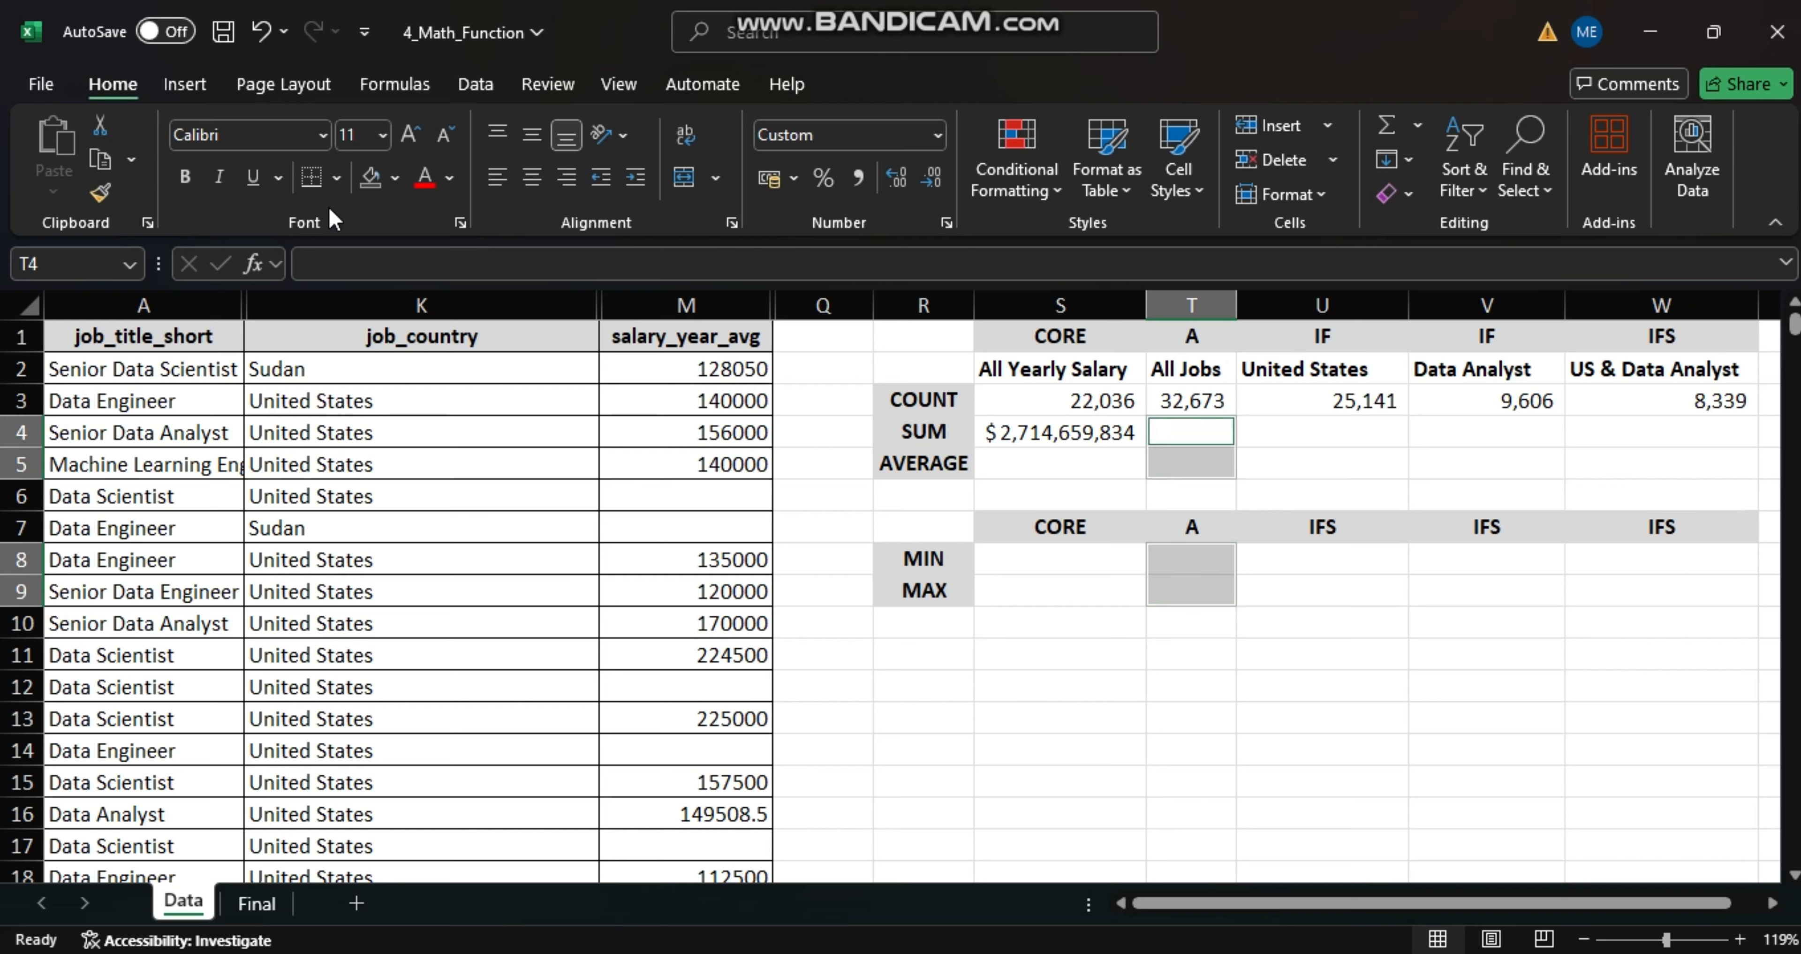
left_click(393, 182)
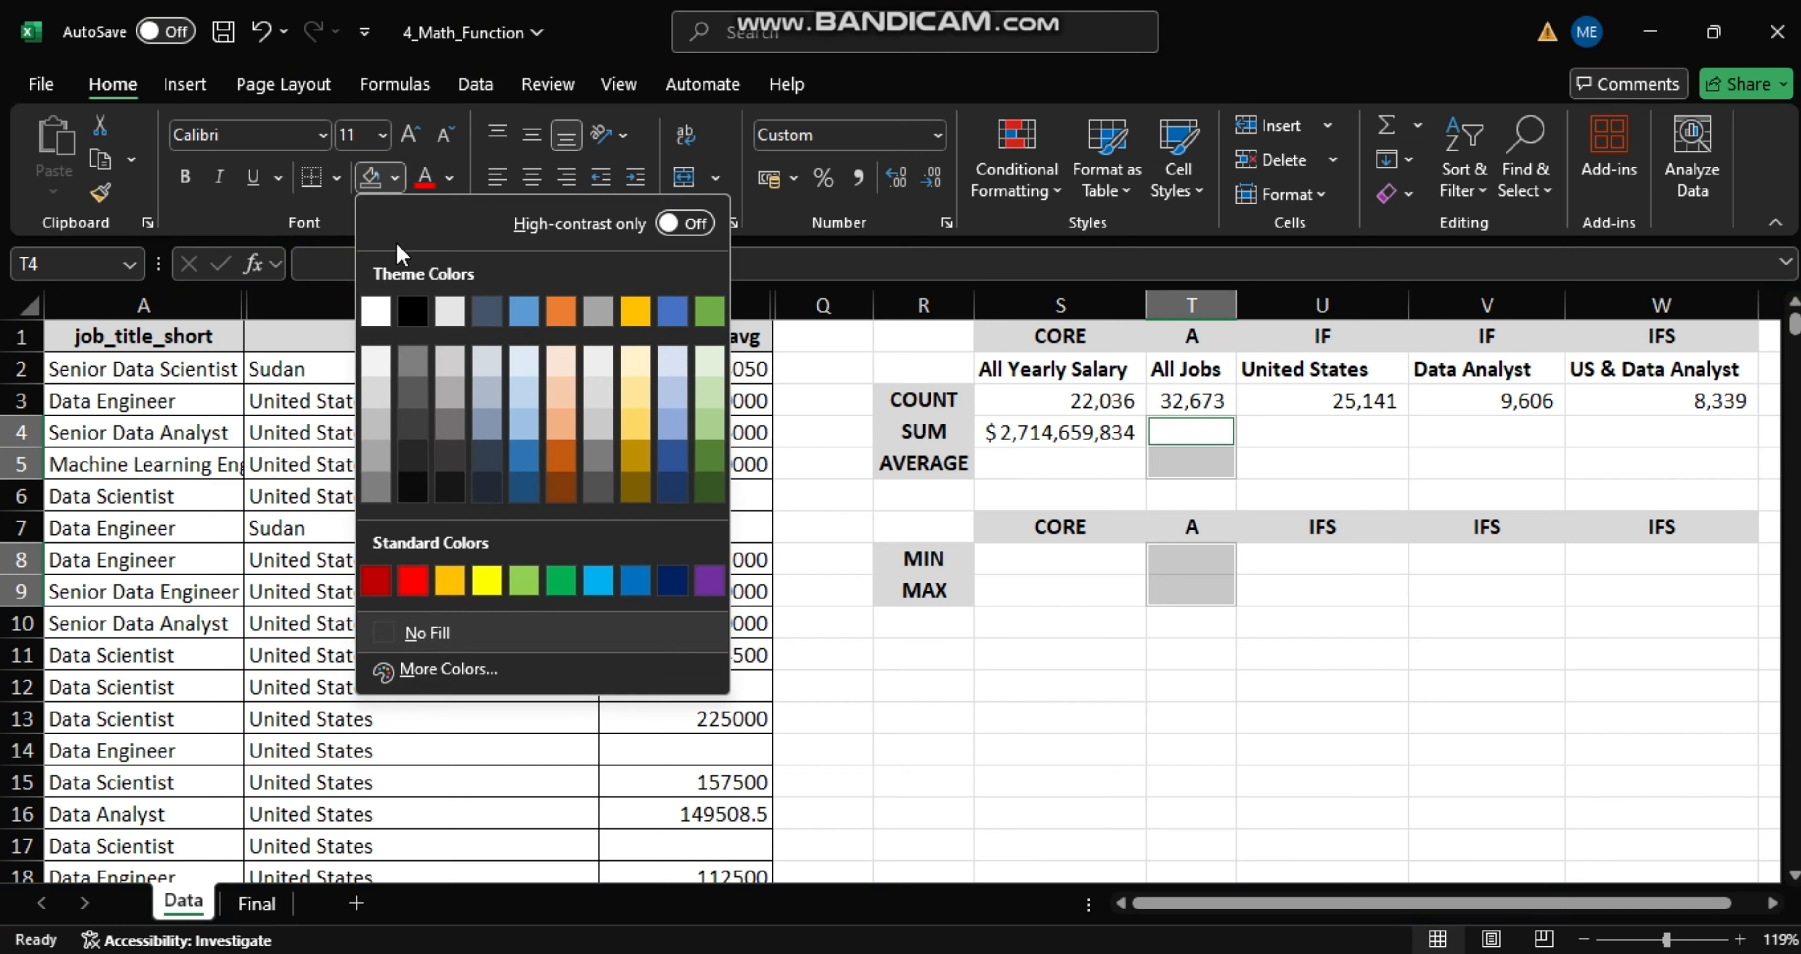
left_click(370, 392)
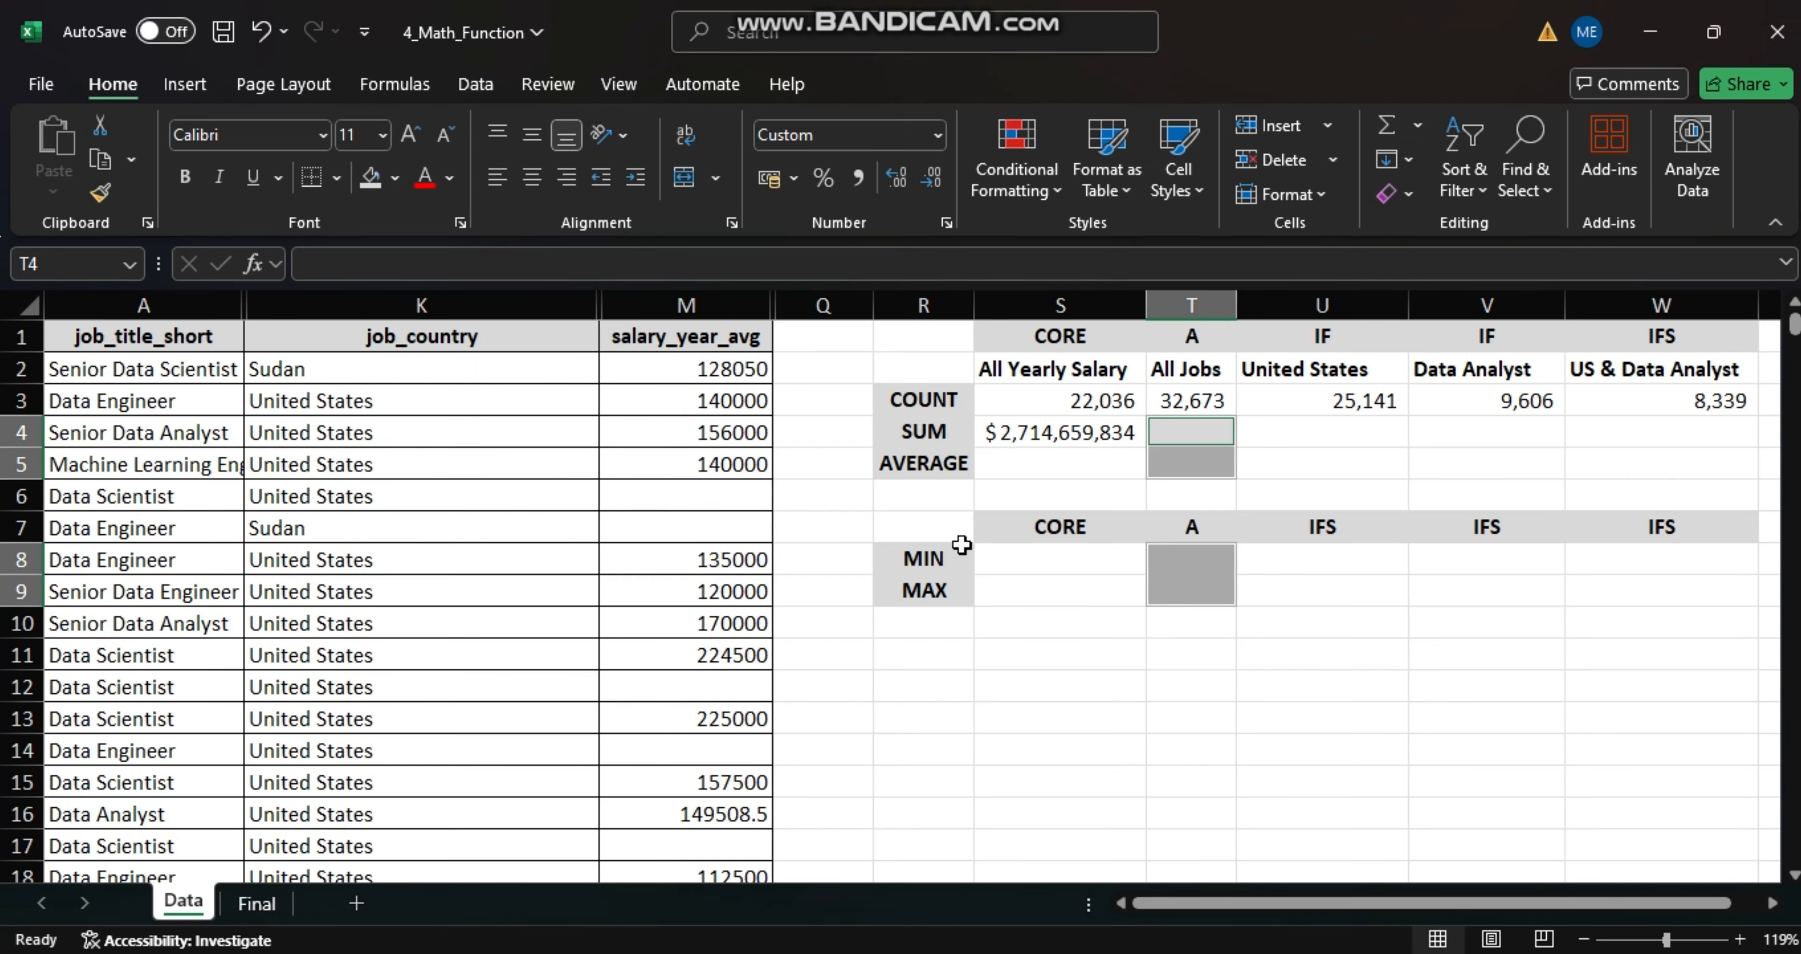
- Sum the United States salaries in cell U4 using SUMIF with range K:K, criteria U2 and sum range M:M
left_click(1285, 443)
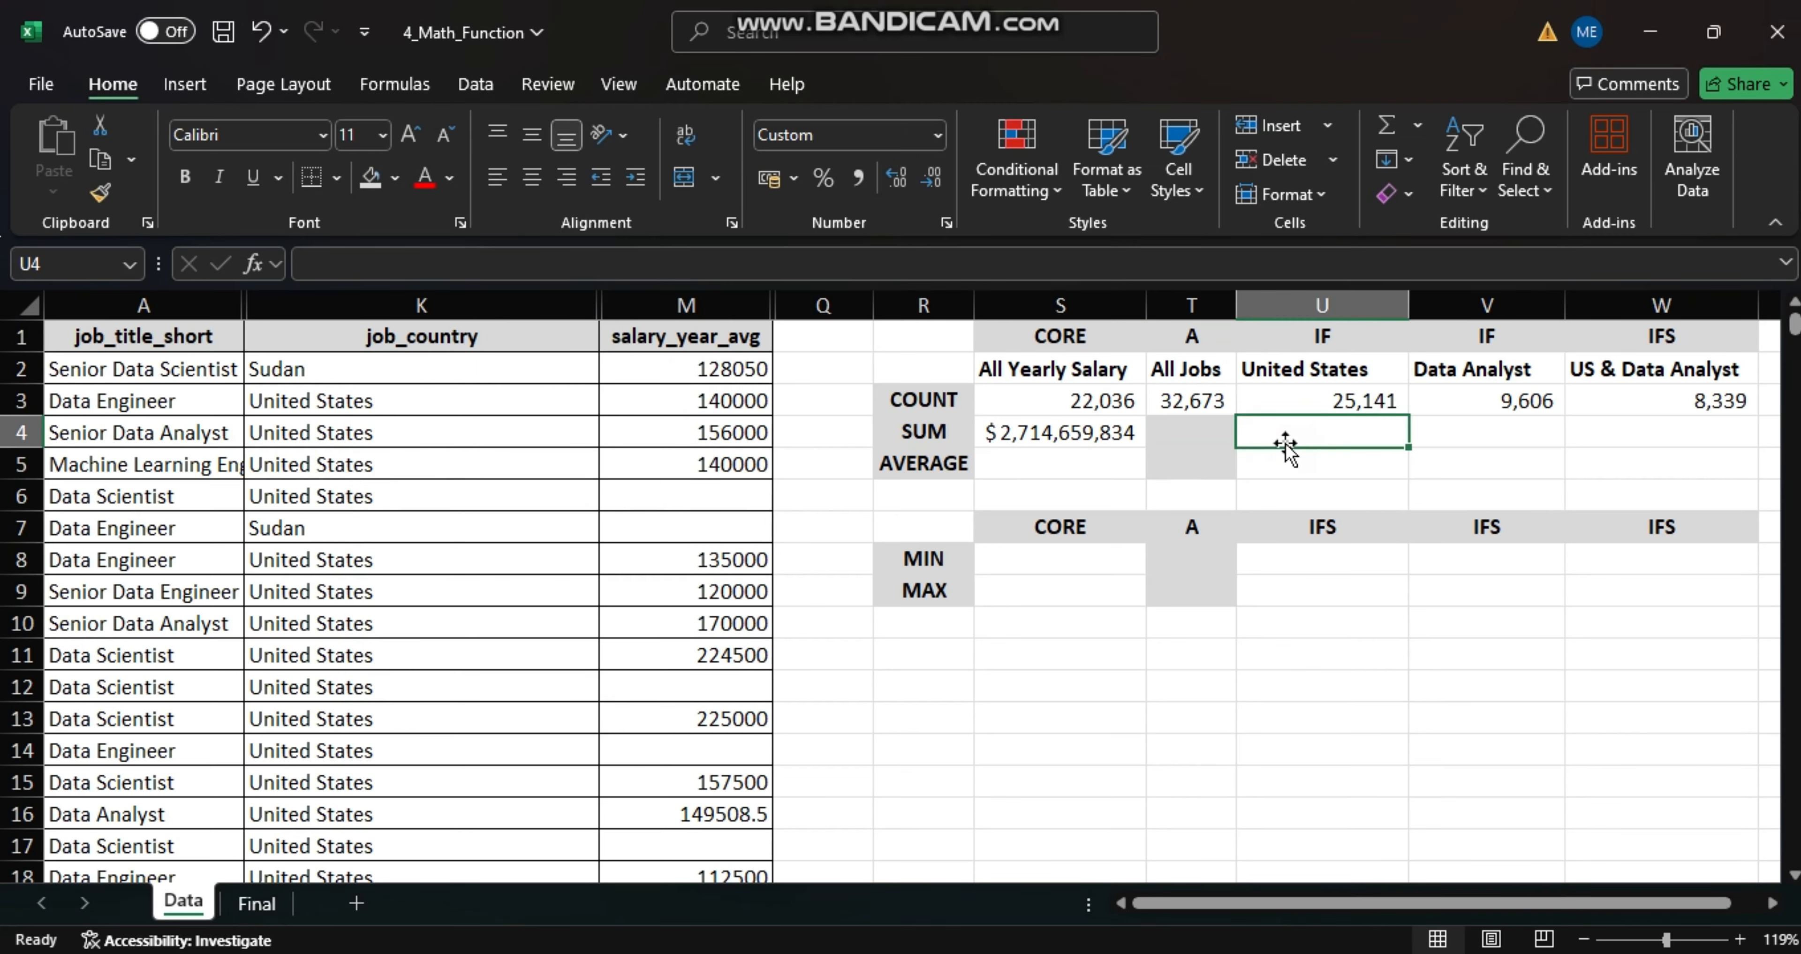
type("=")
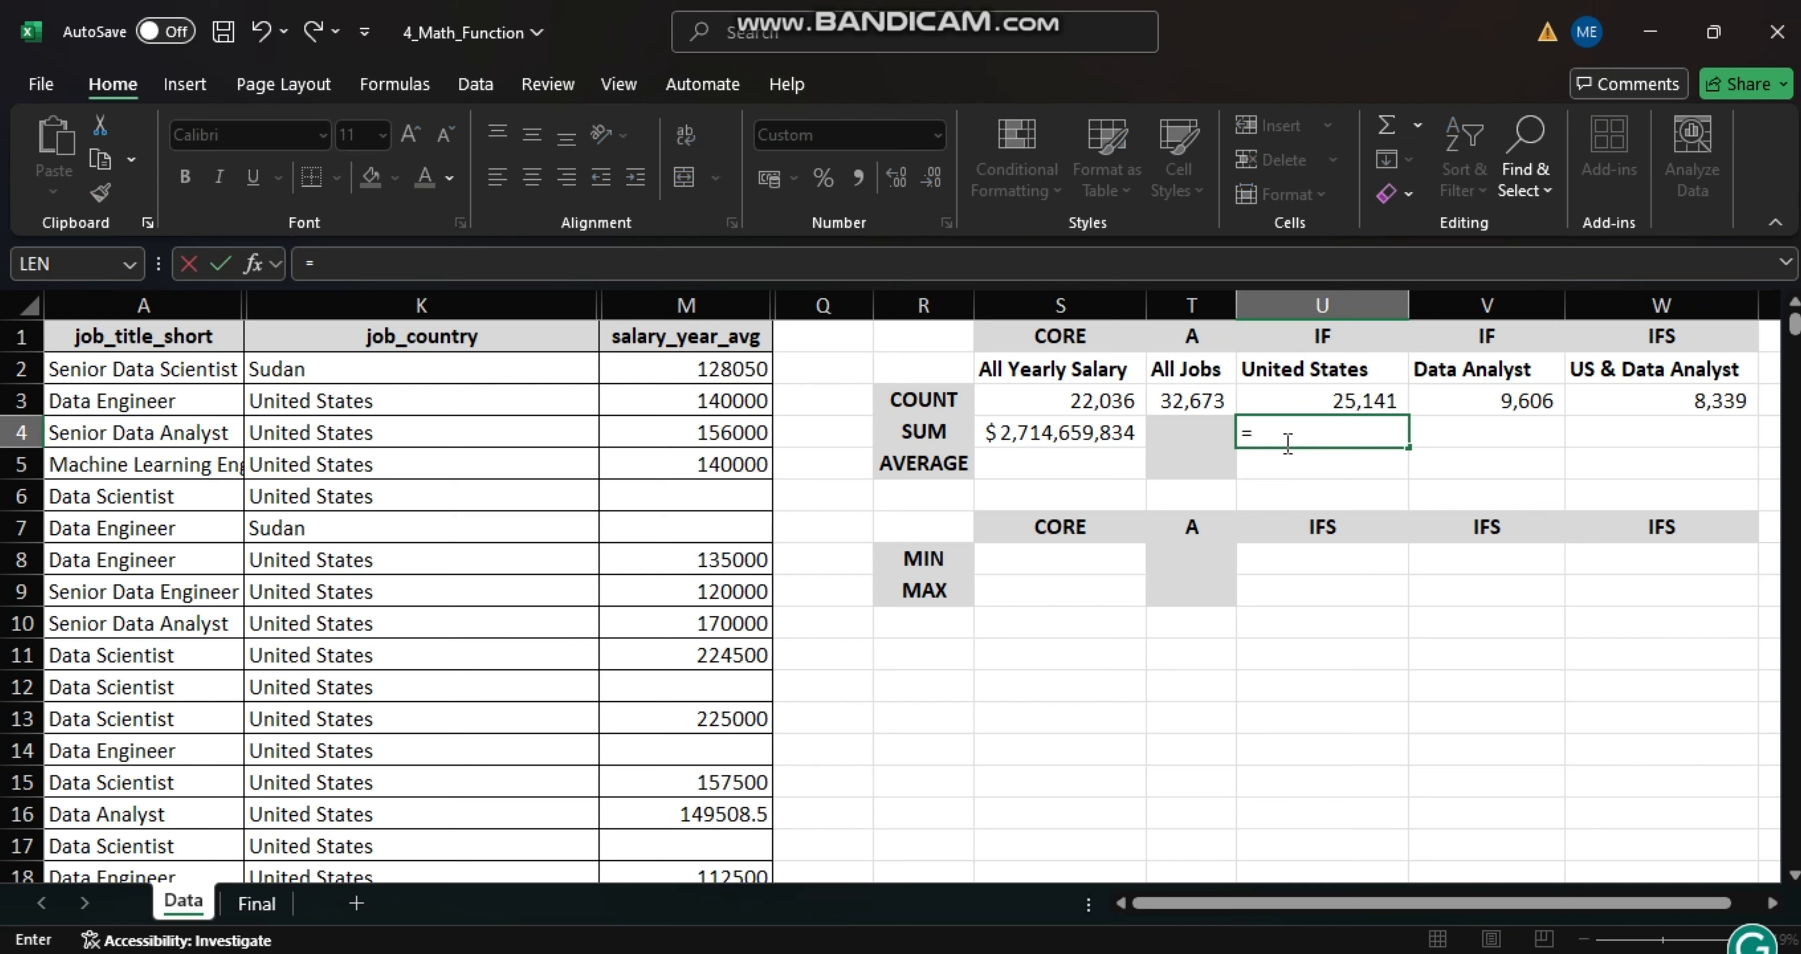
type("SUMI")
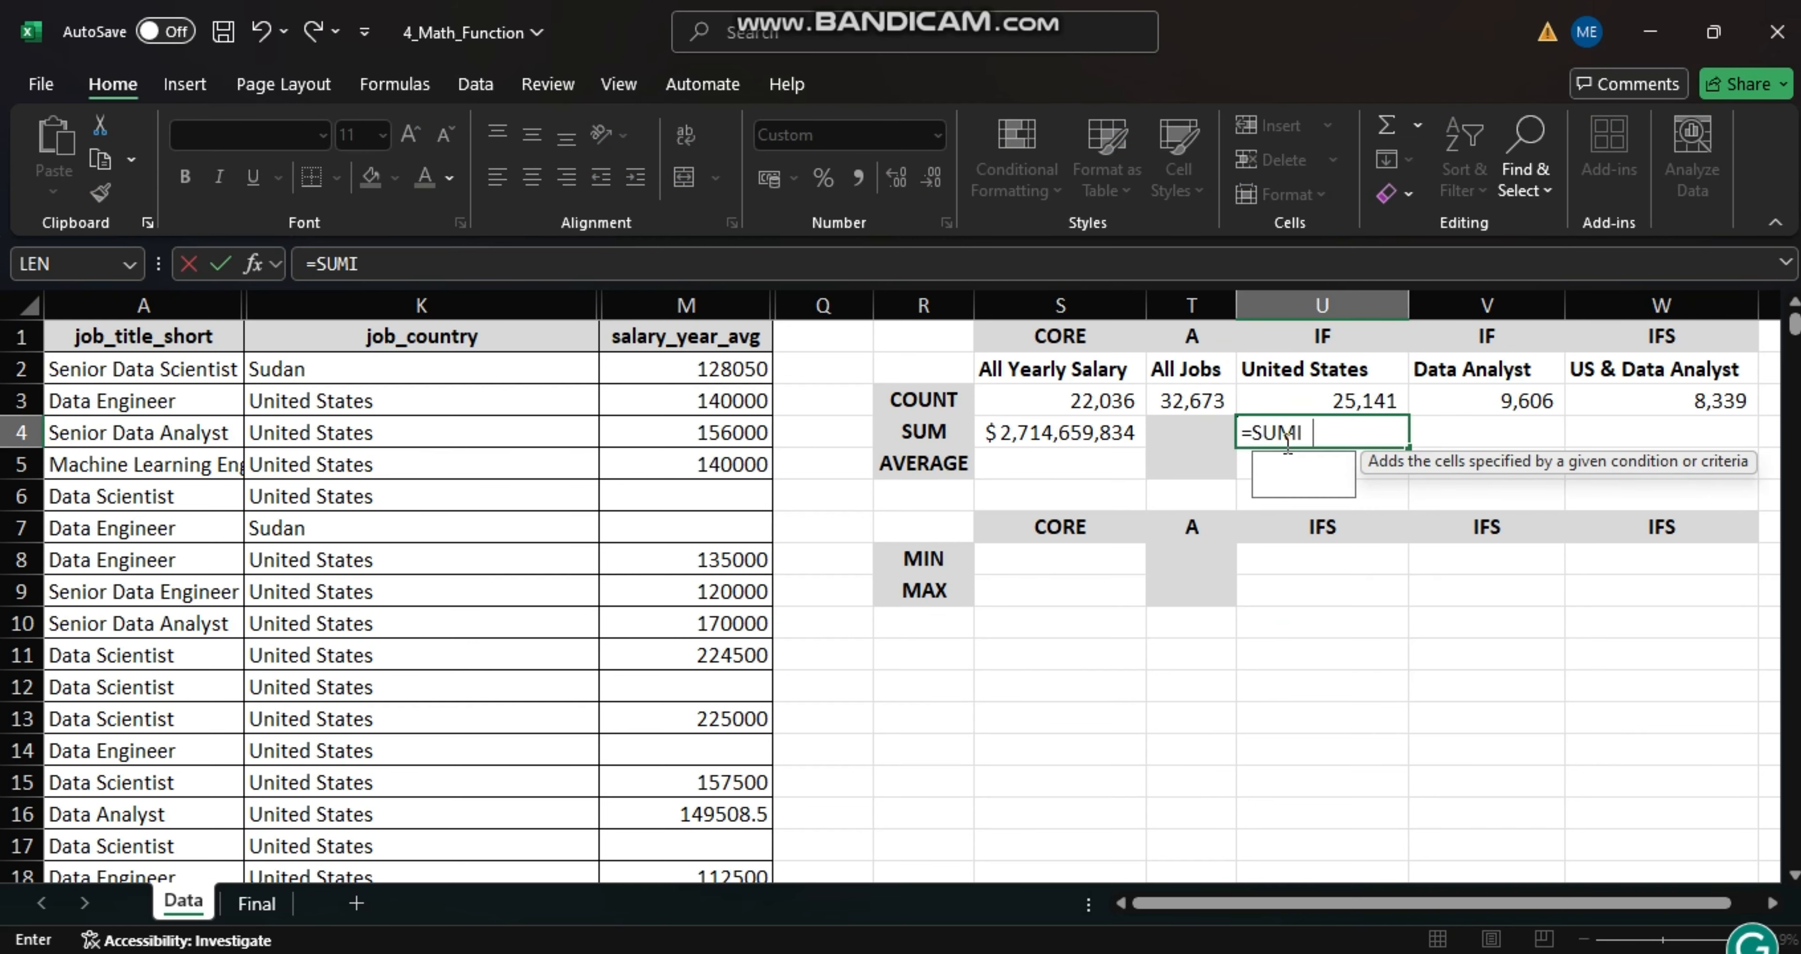
type("F(")
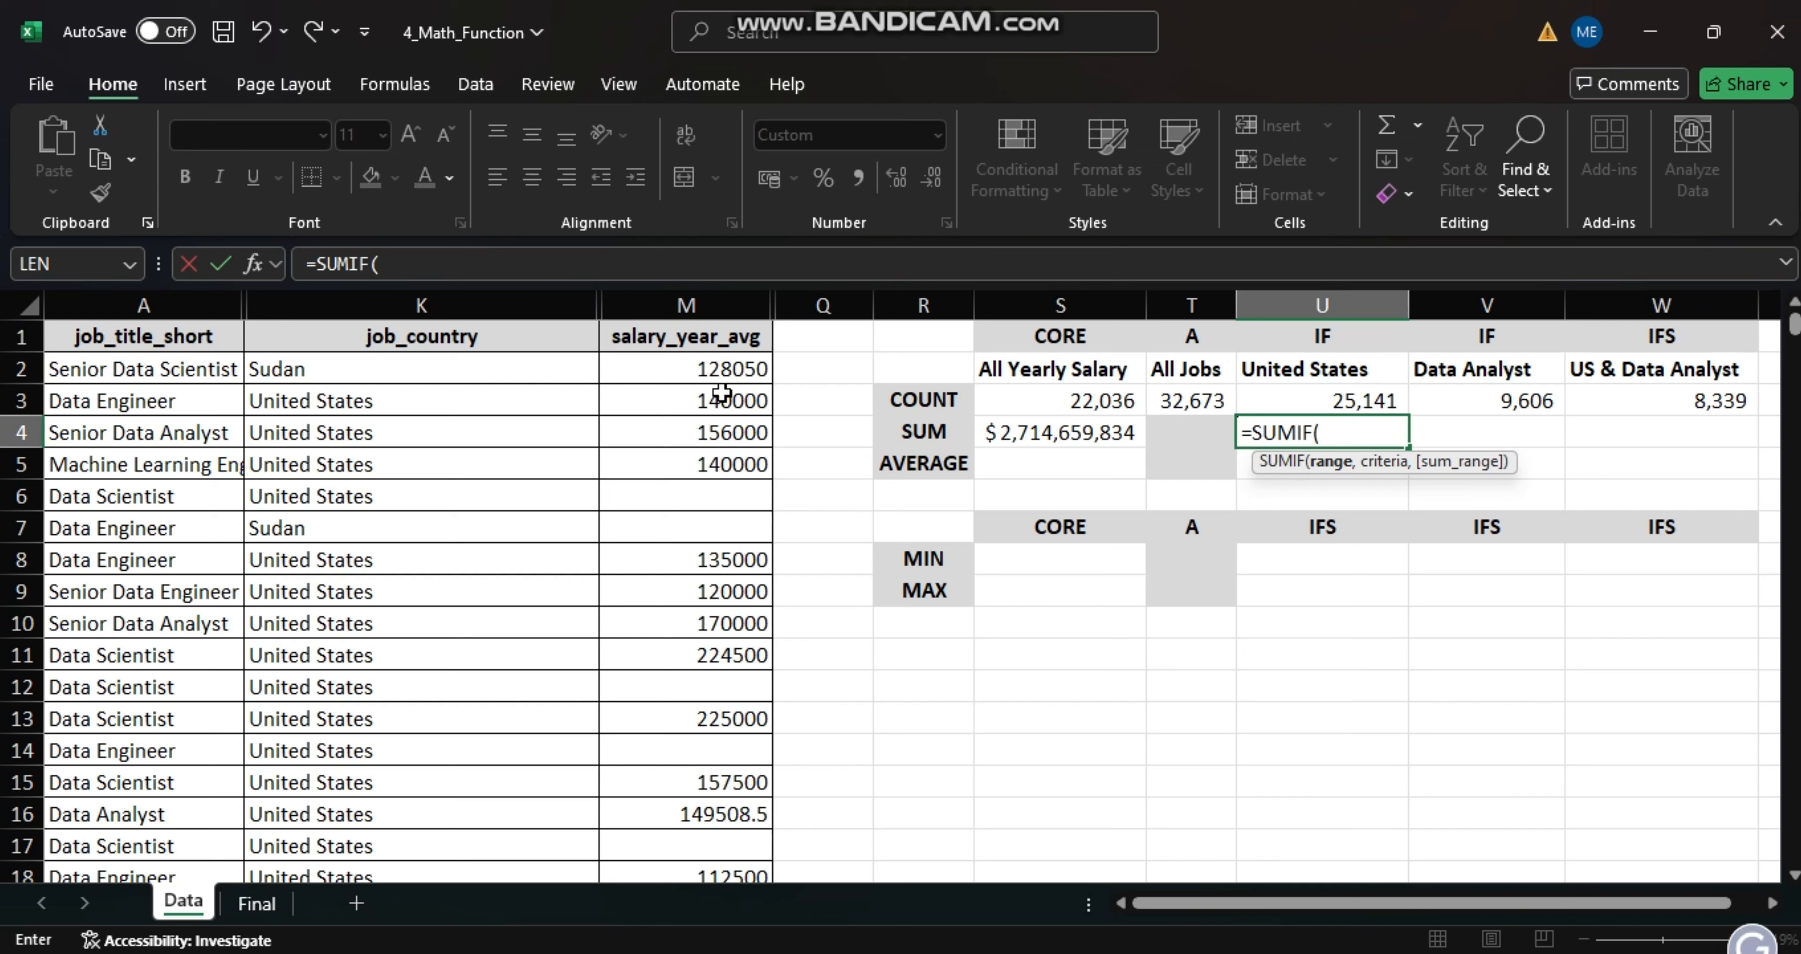
left_click(460, 305)
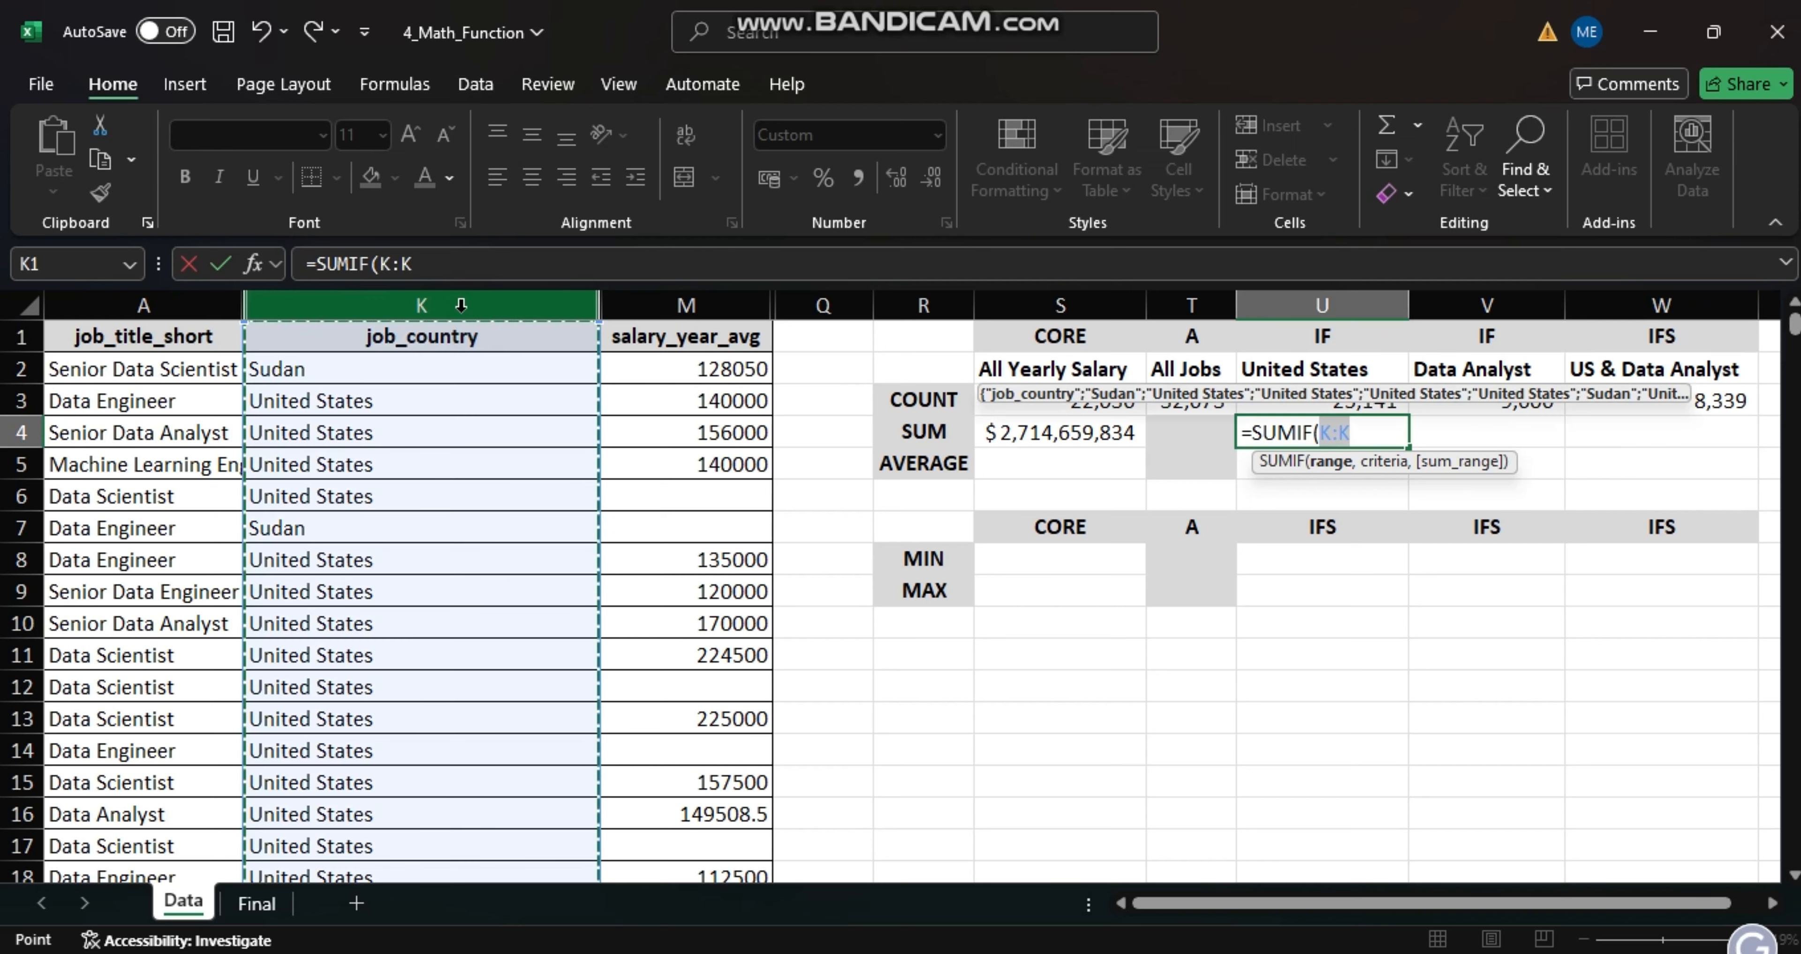
type(",")
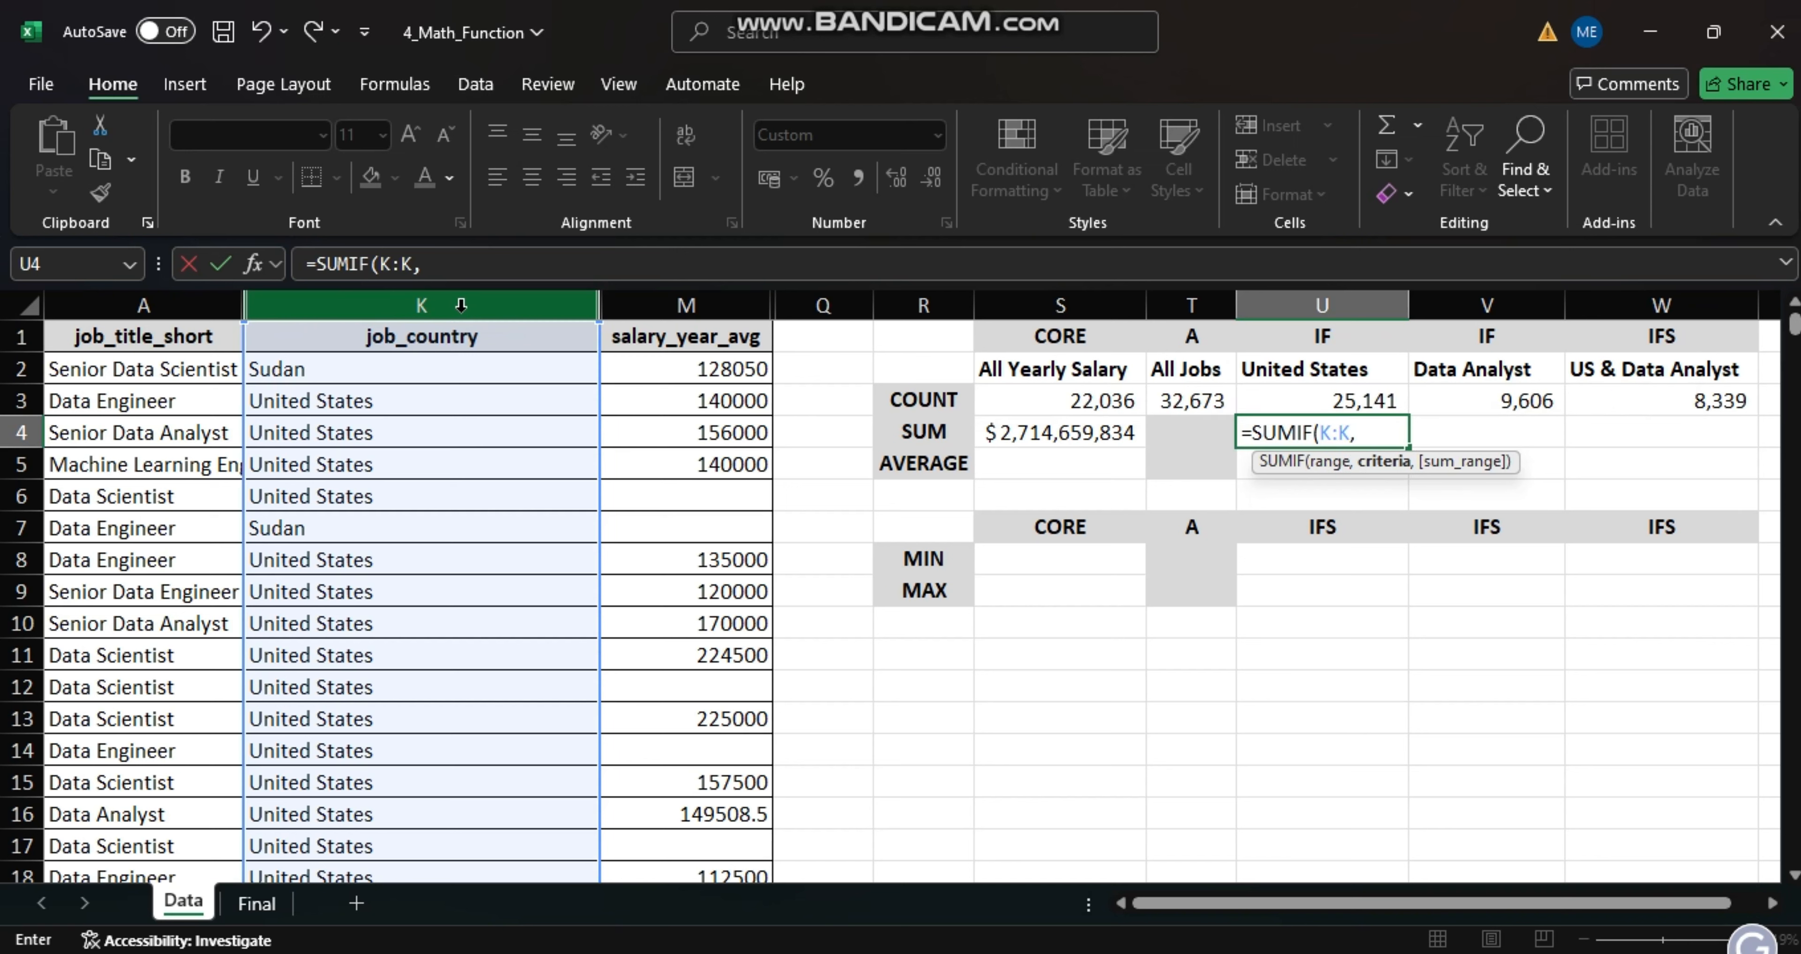
left_click(1303, 374)
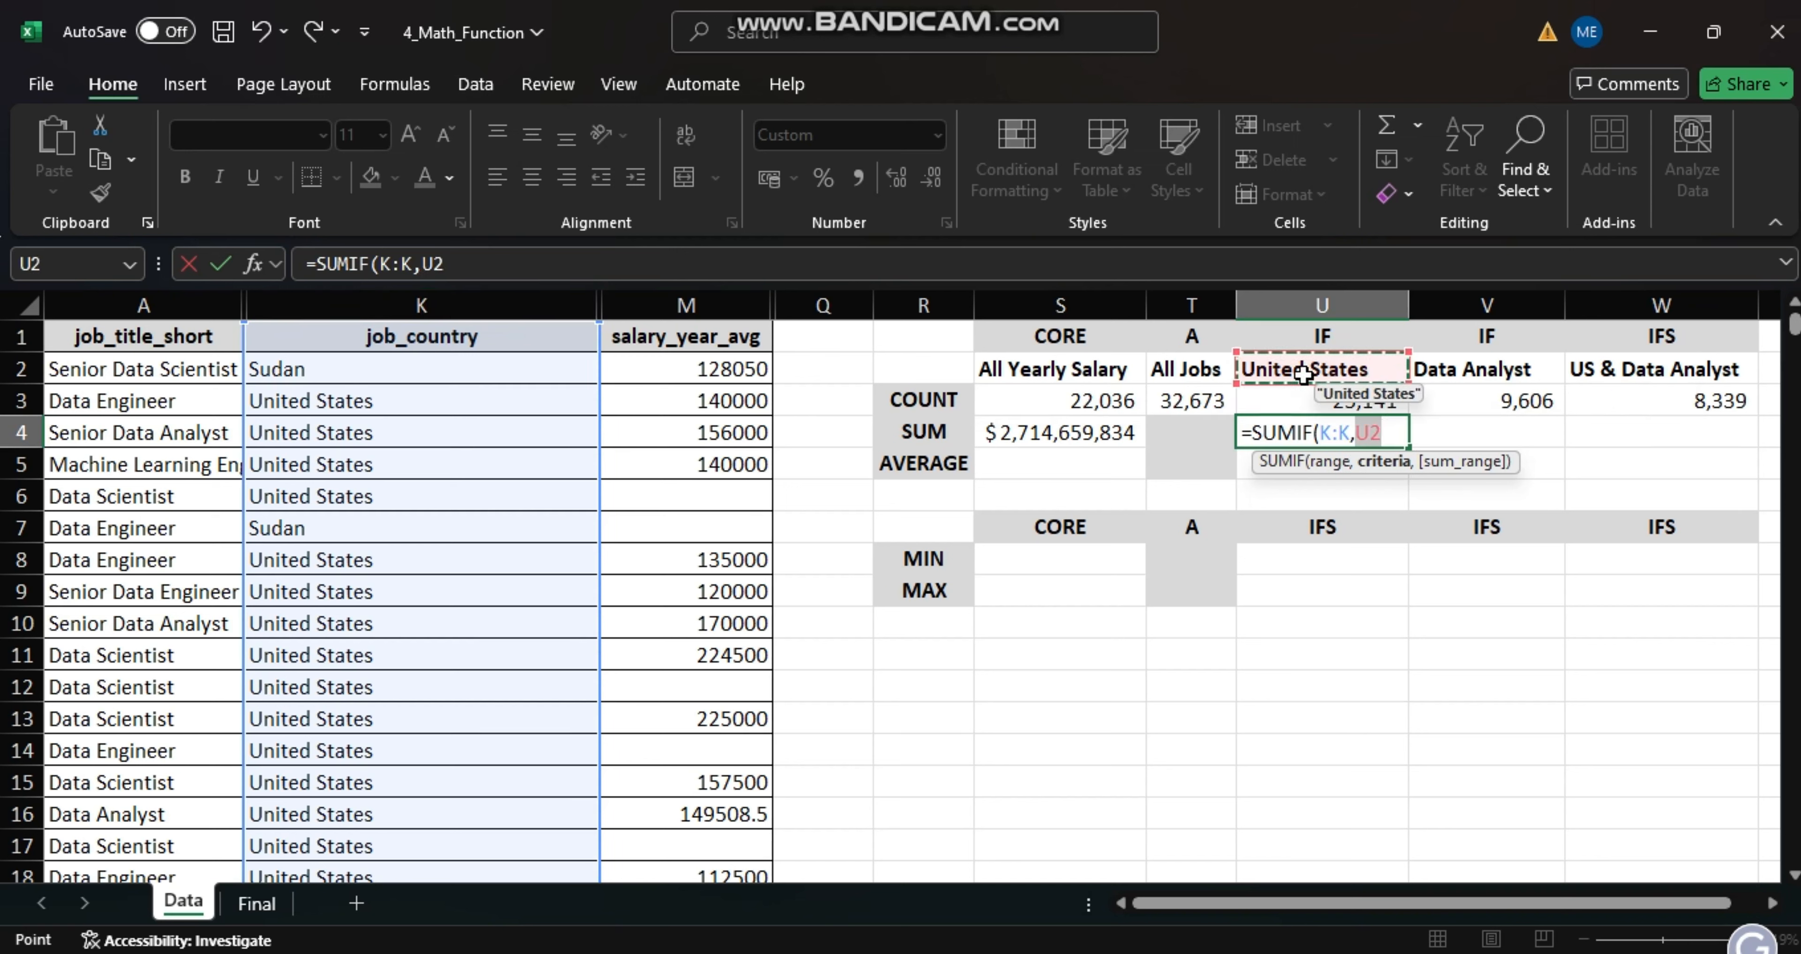
type(",")
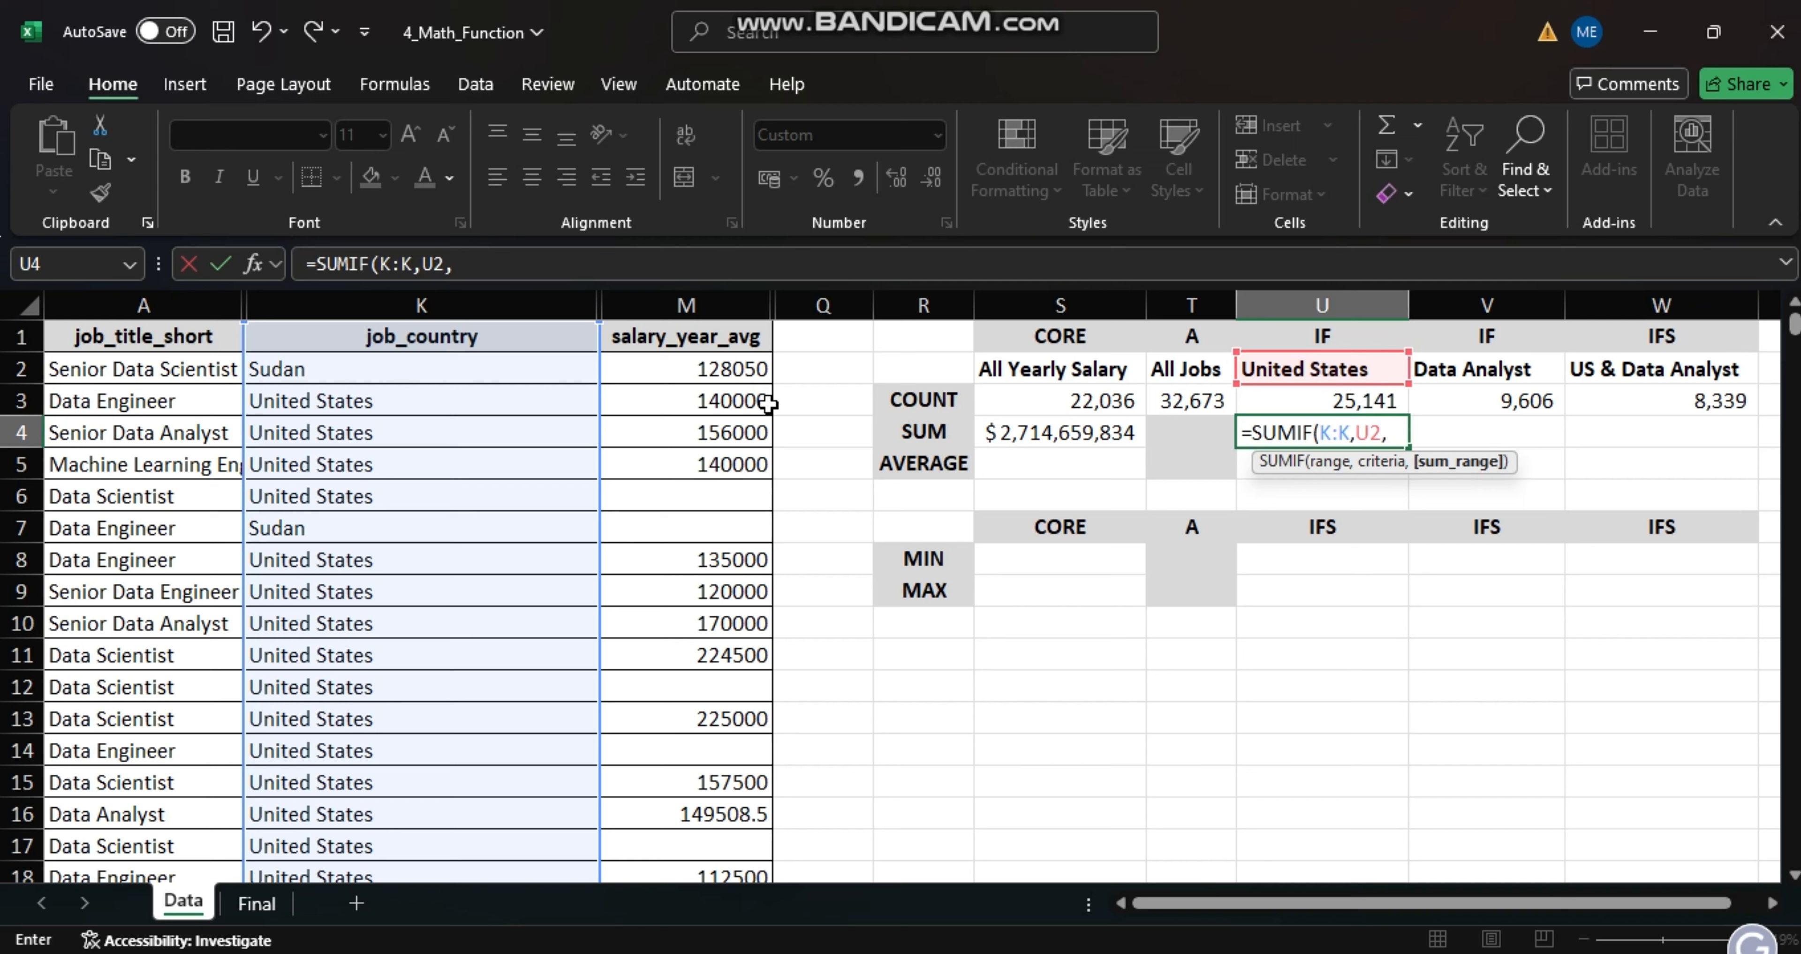
left_click(711, 311)
key("Return")
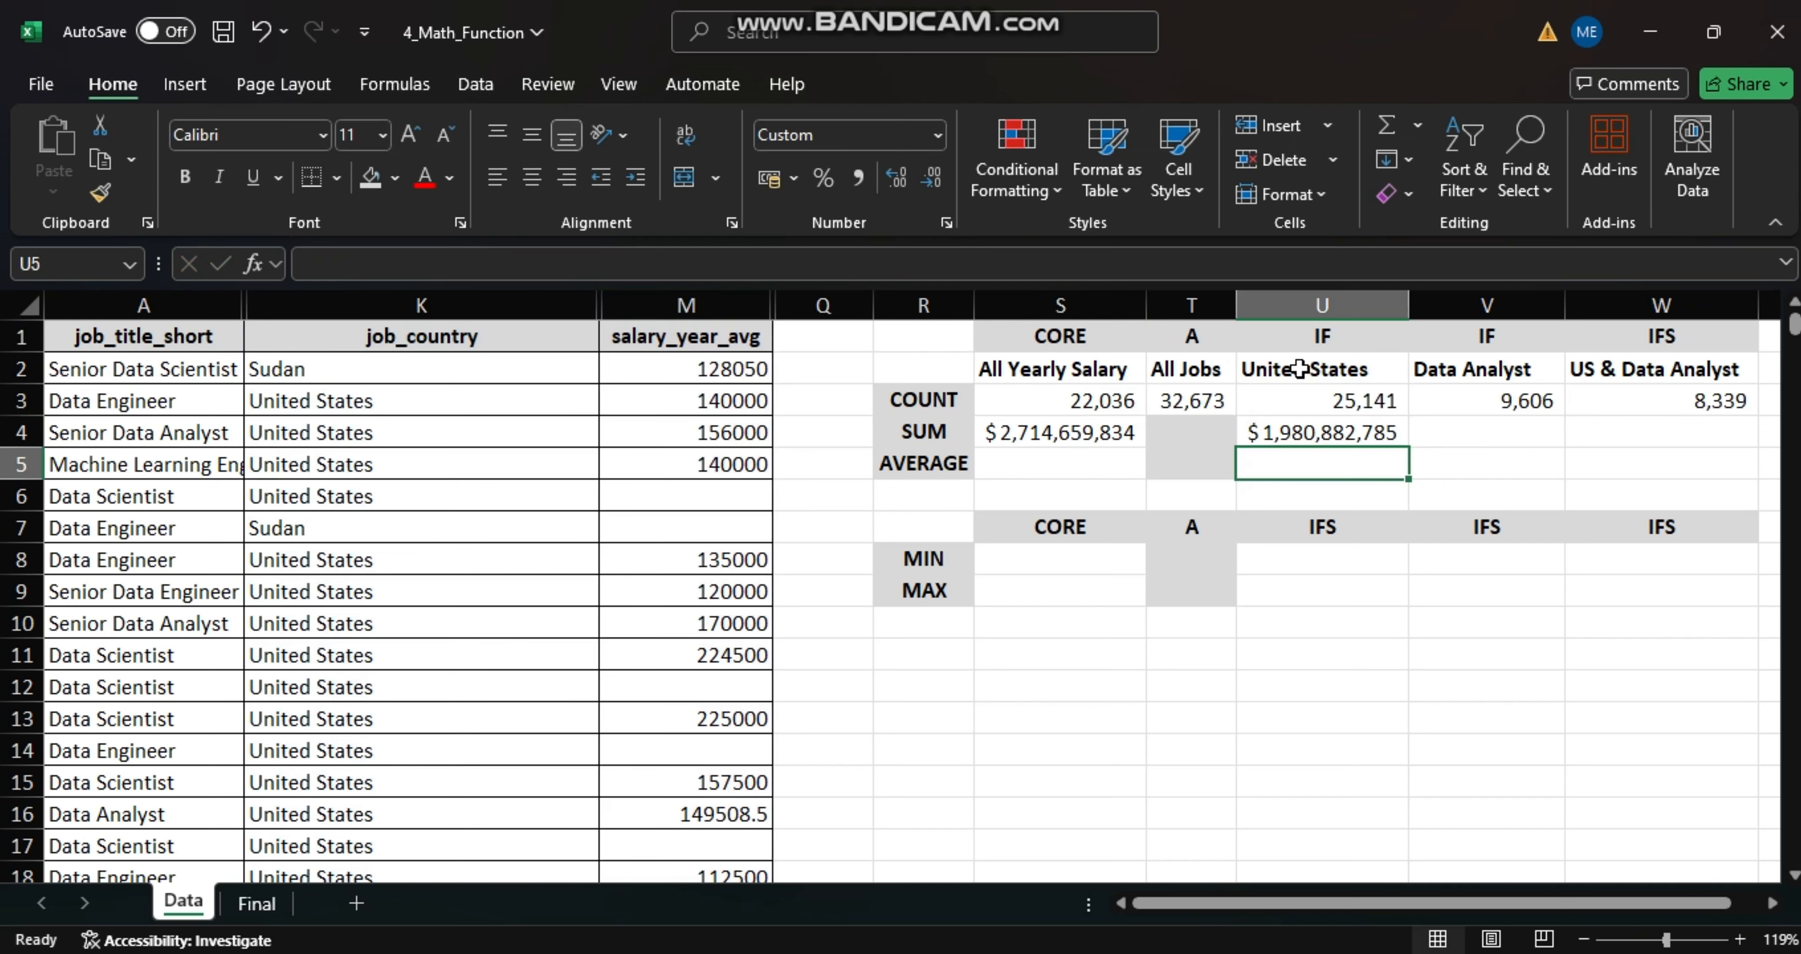
- Sum the Data Analyst salaries in cell V4 using SUMIF with range A:A, criteria V2 and sum range M:M
left_click(1454, 435)
type("=")
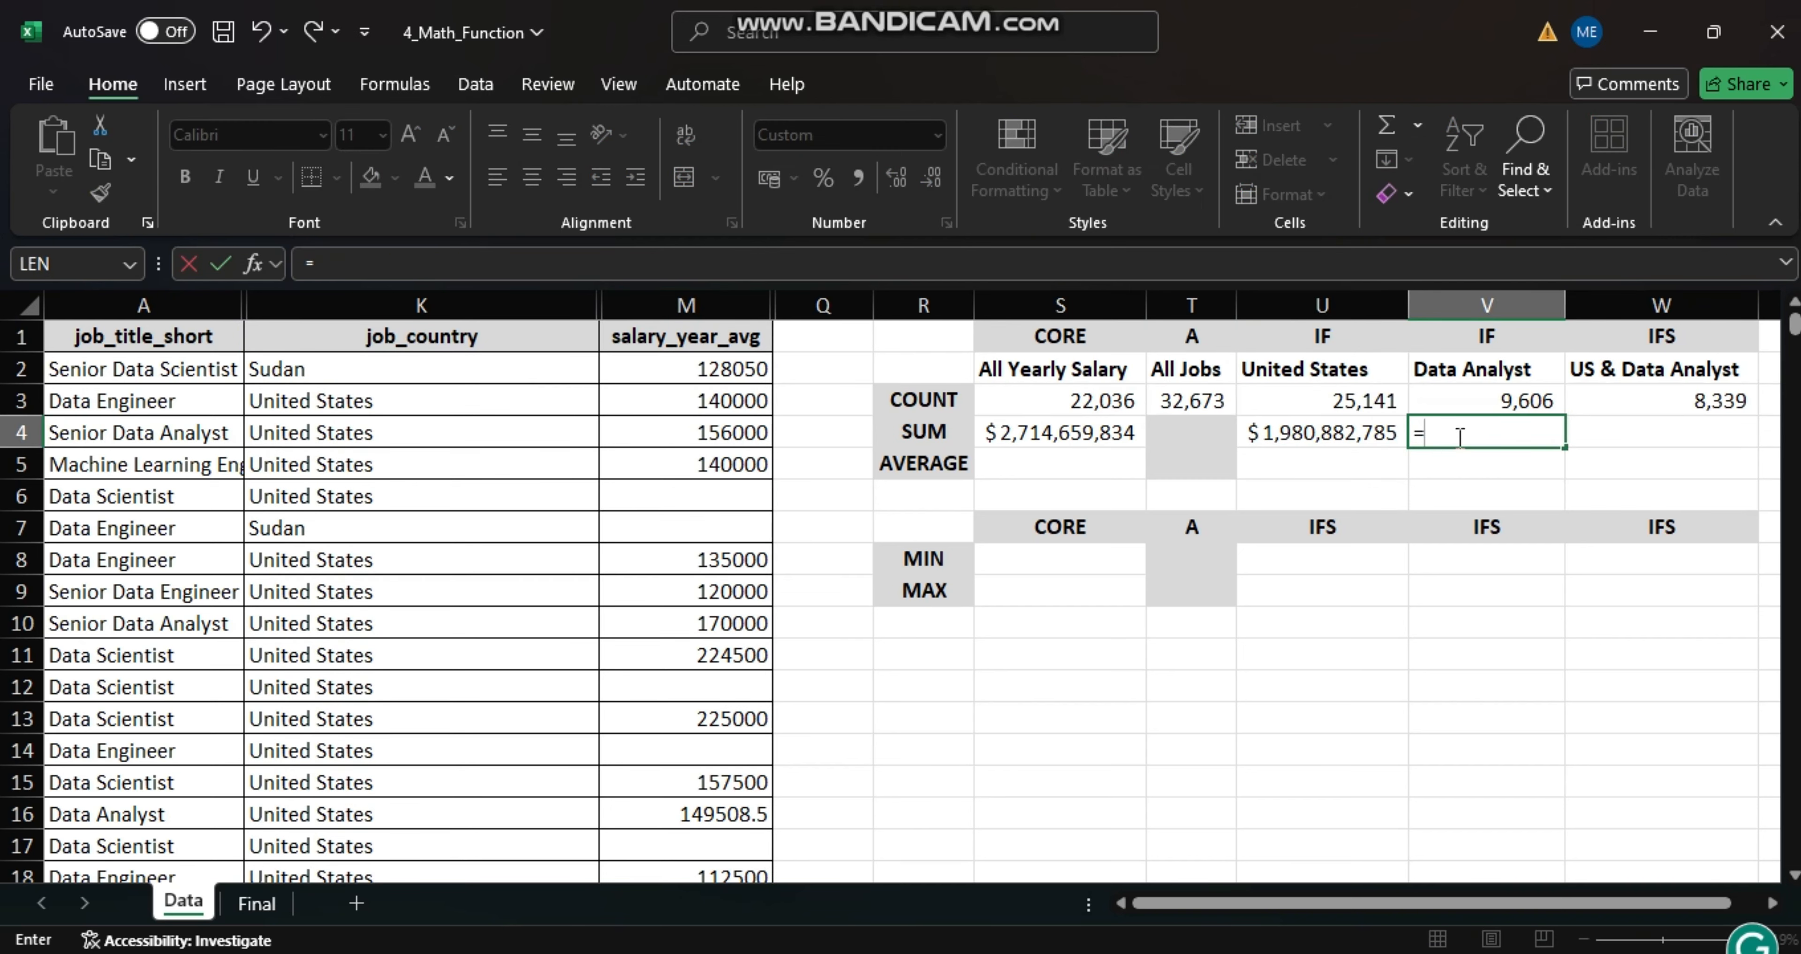
type("SUMIF")
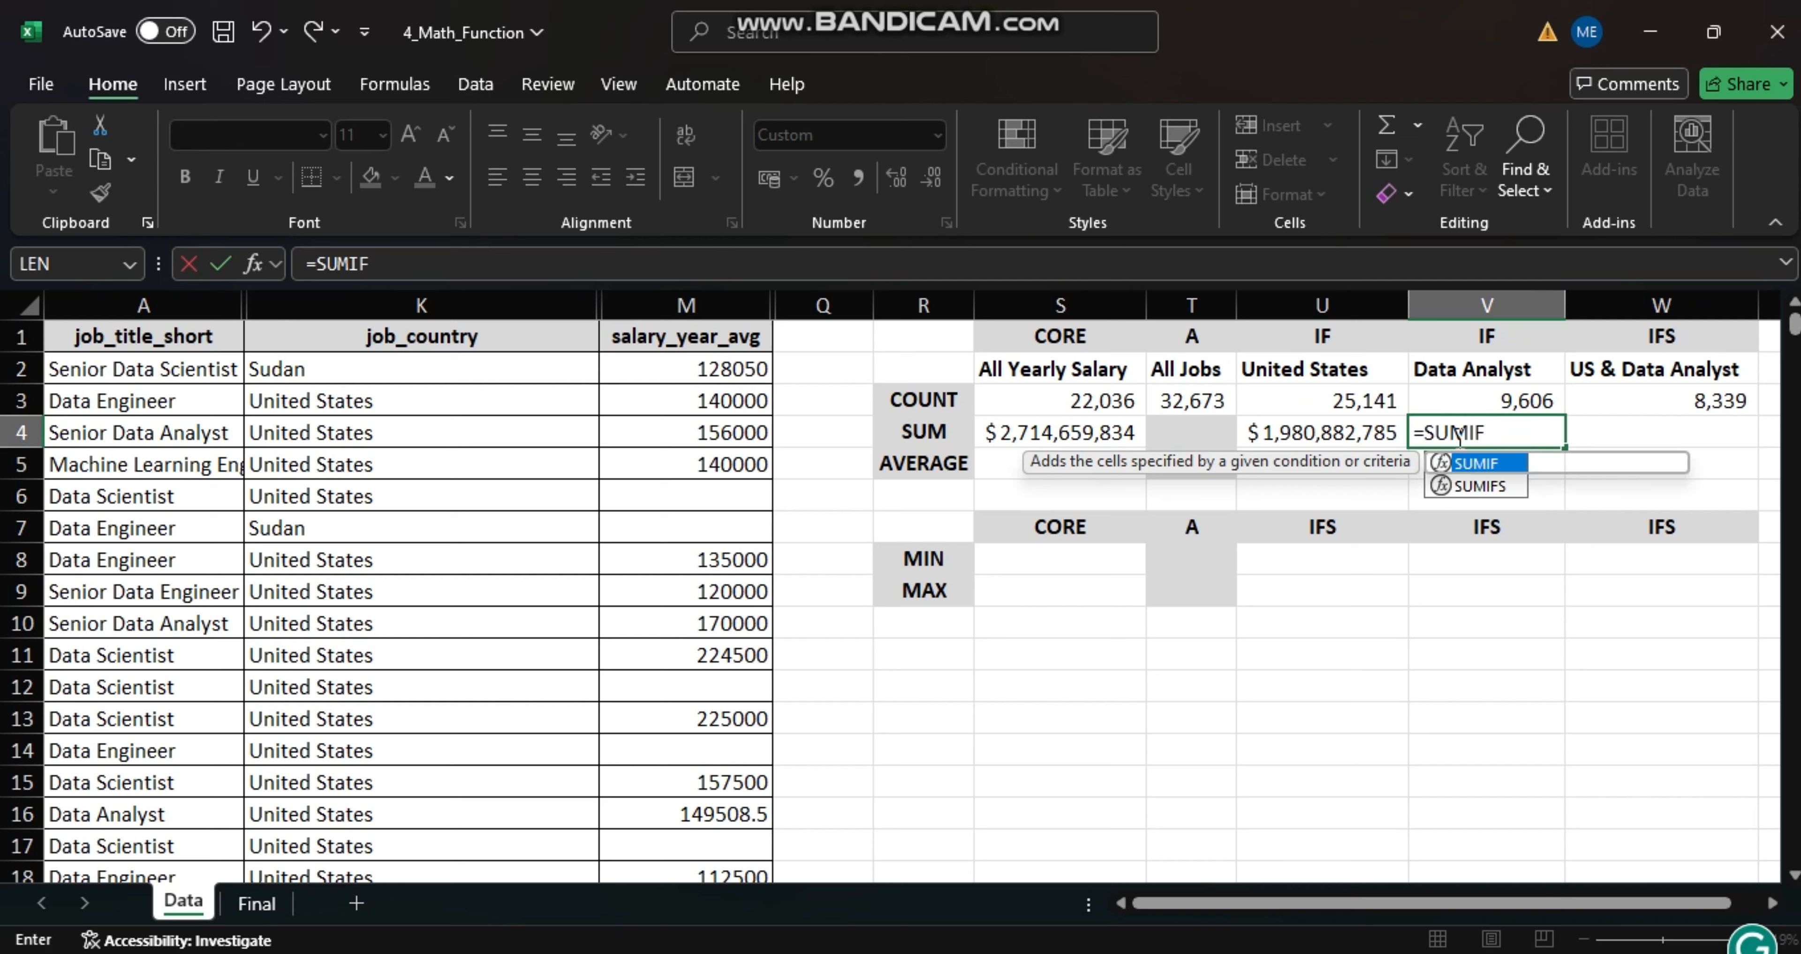
type("(")
left_click(418, 306)
type(",")
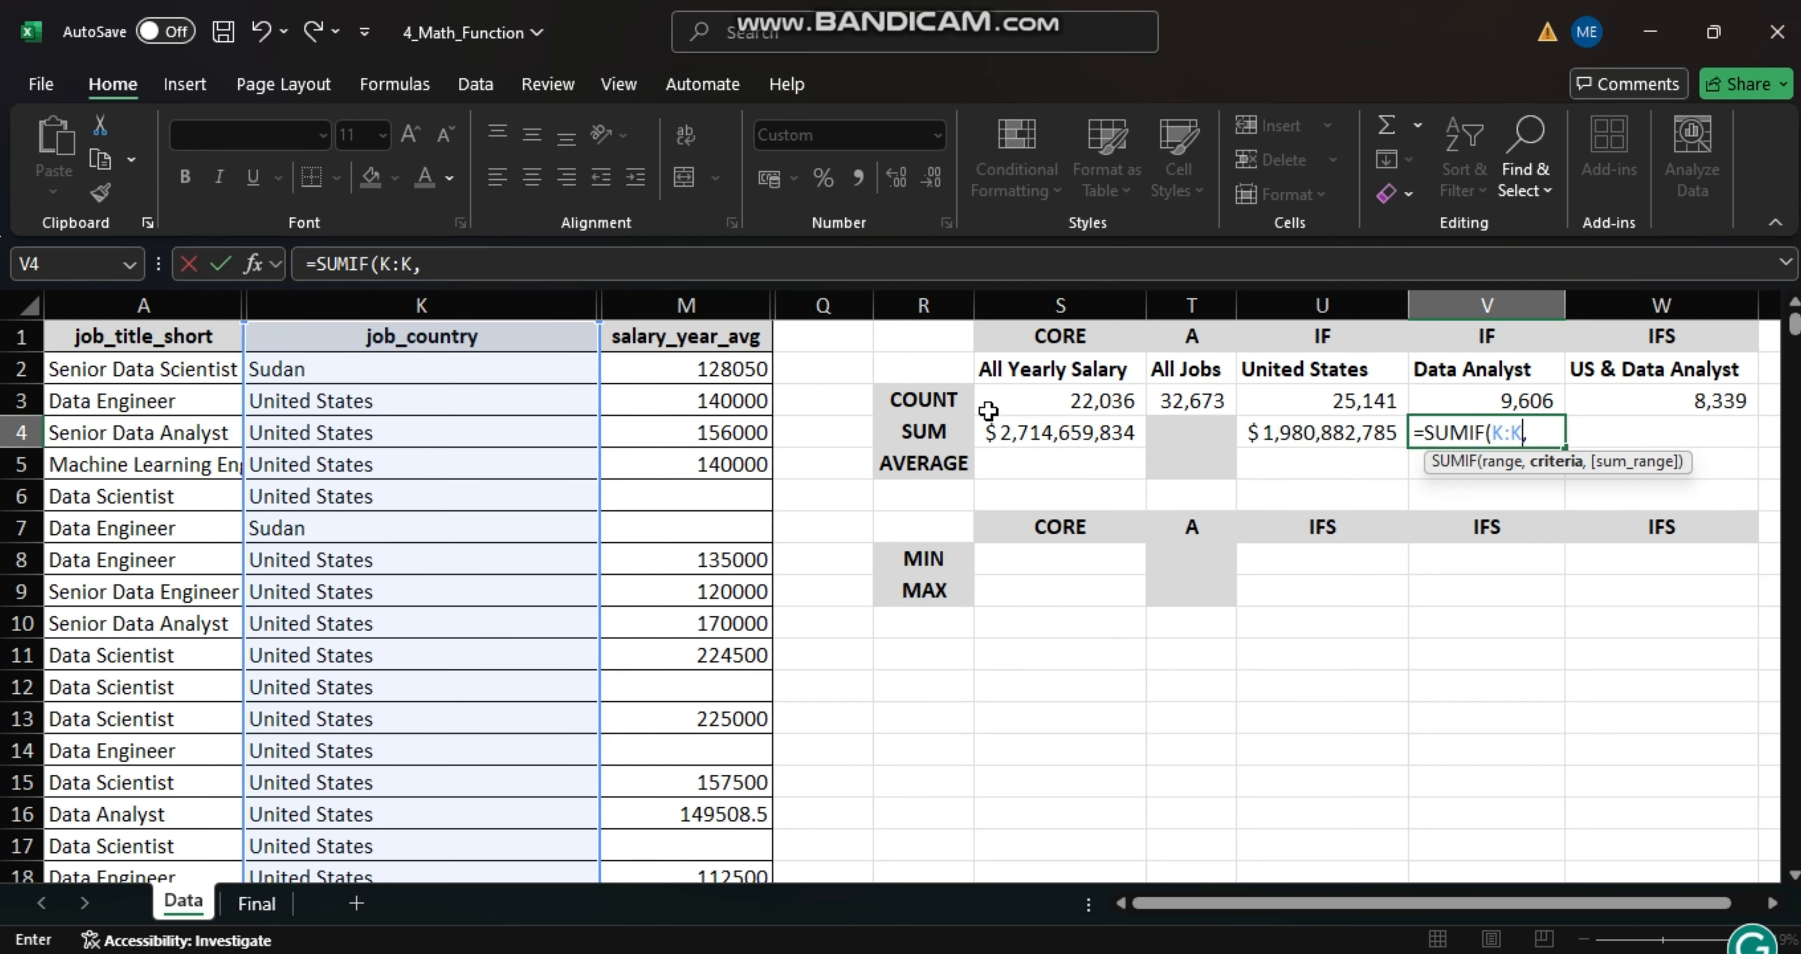
key("BackSpace")
key("BackSpace")
key("BackSpace")
key("BackSpace")
left_click(140, 305)
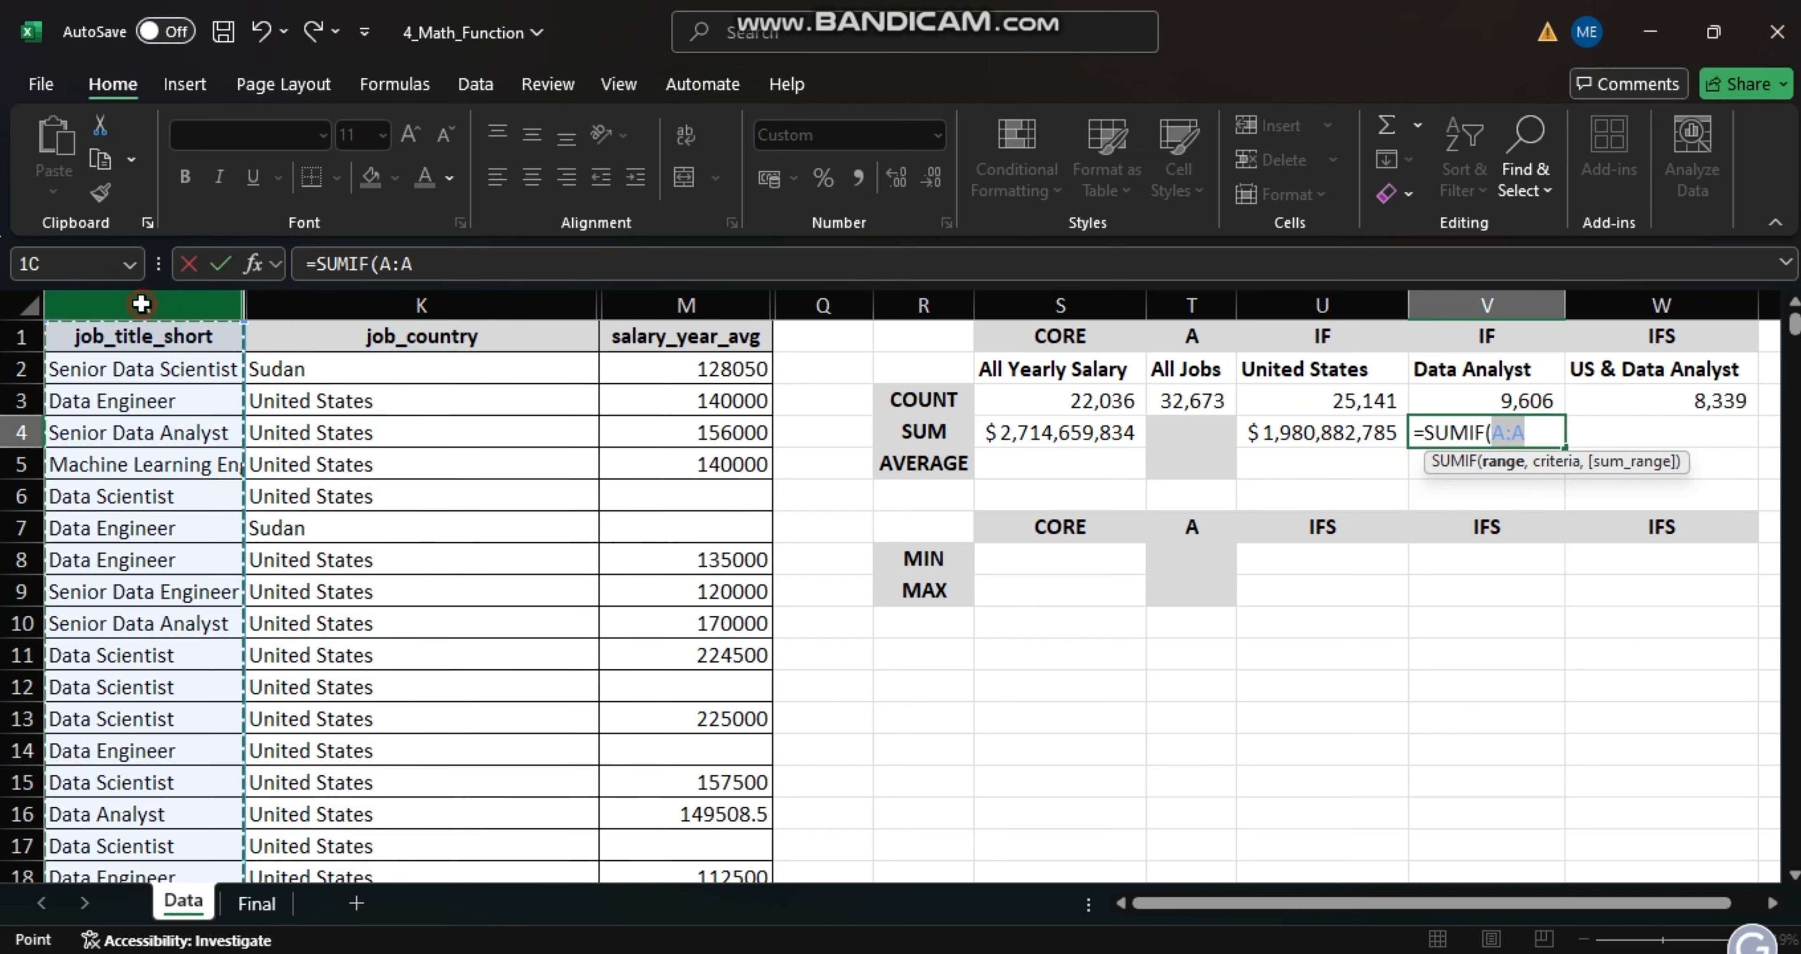
type(",")
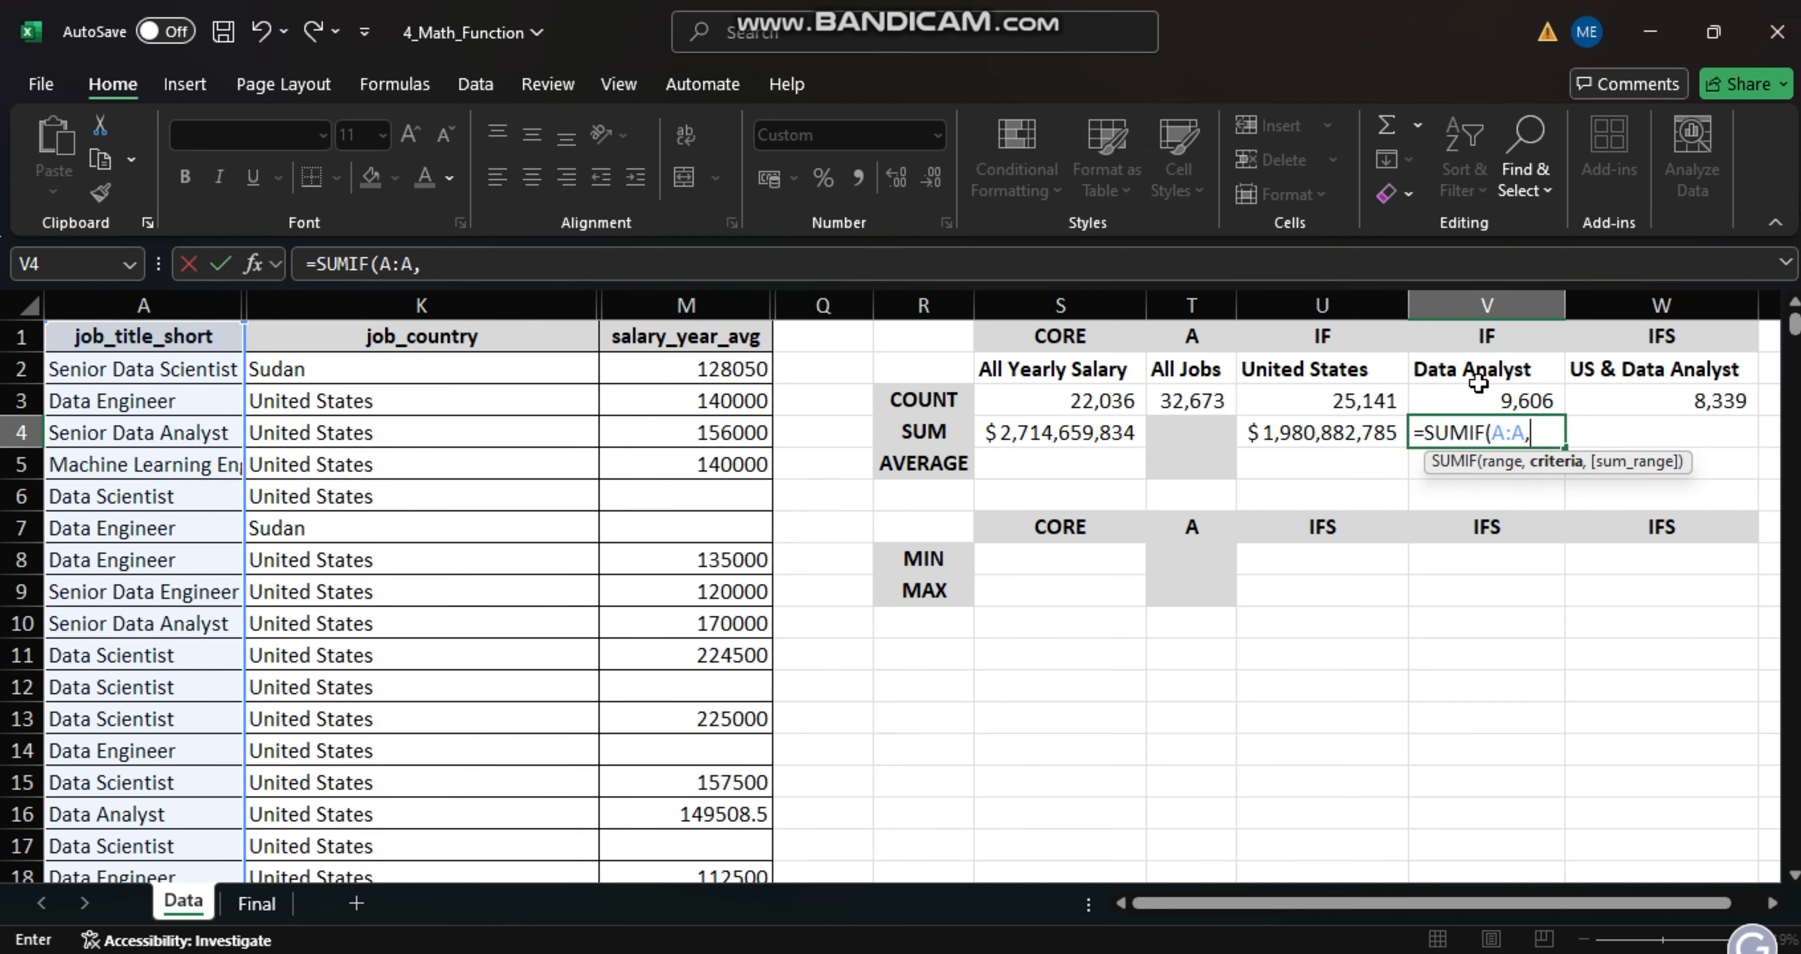
left_click(1471, 369)
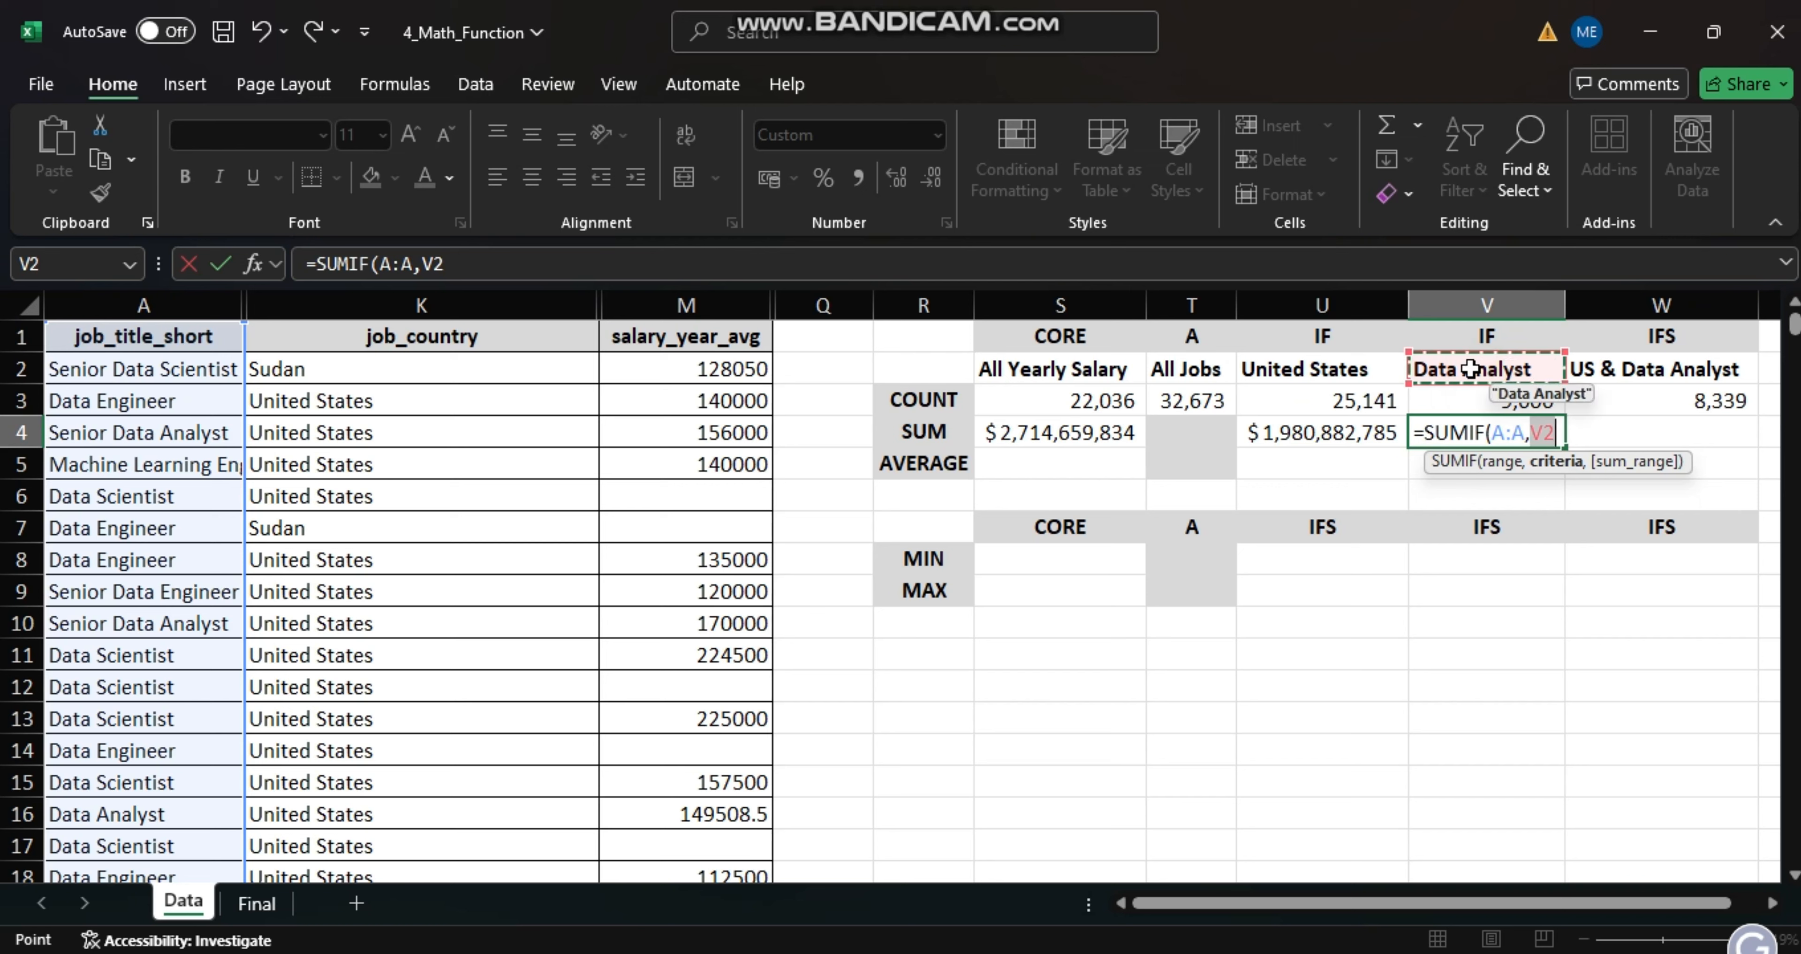
type(",")
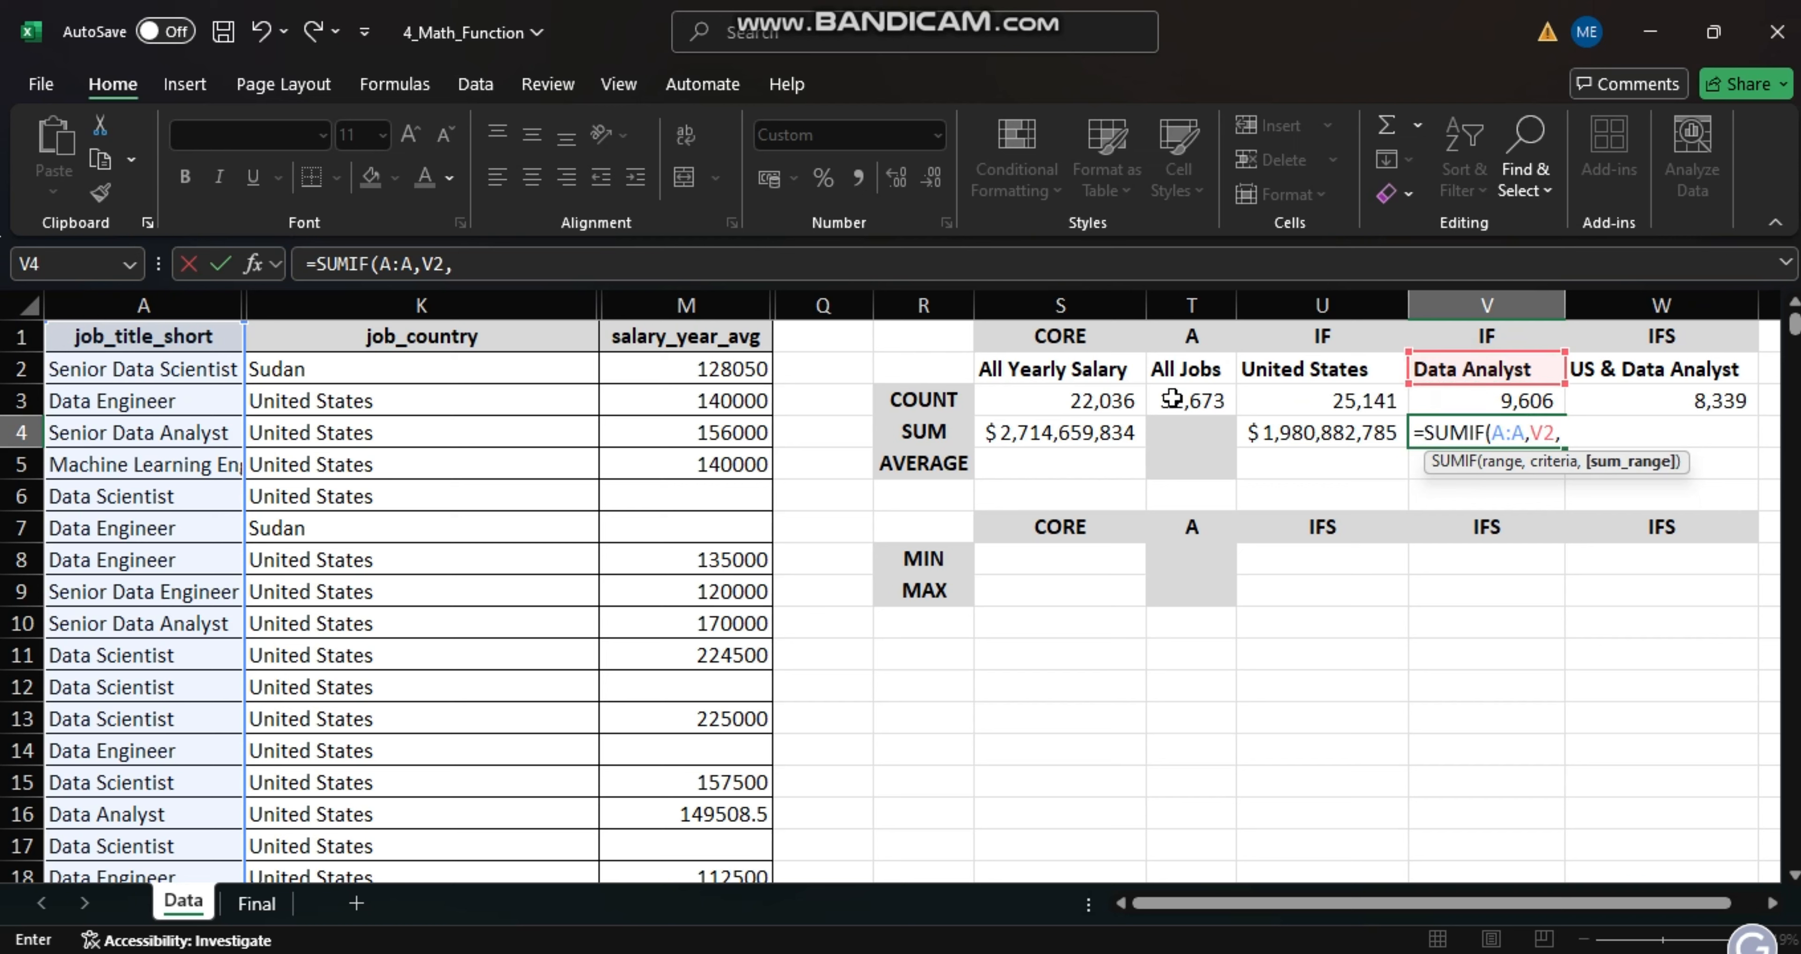
left_click(720, 305)
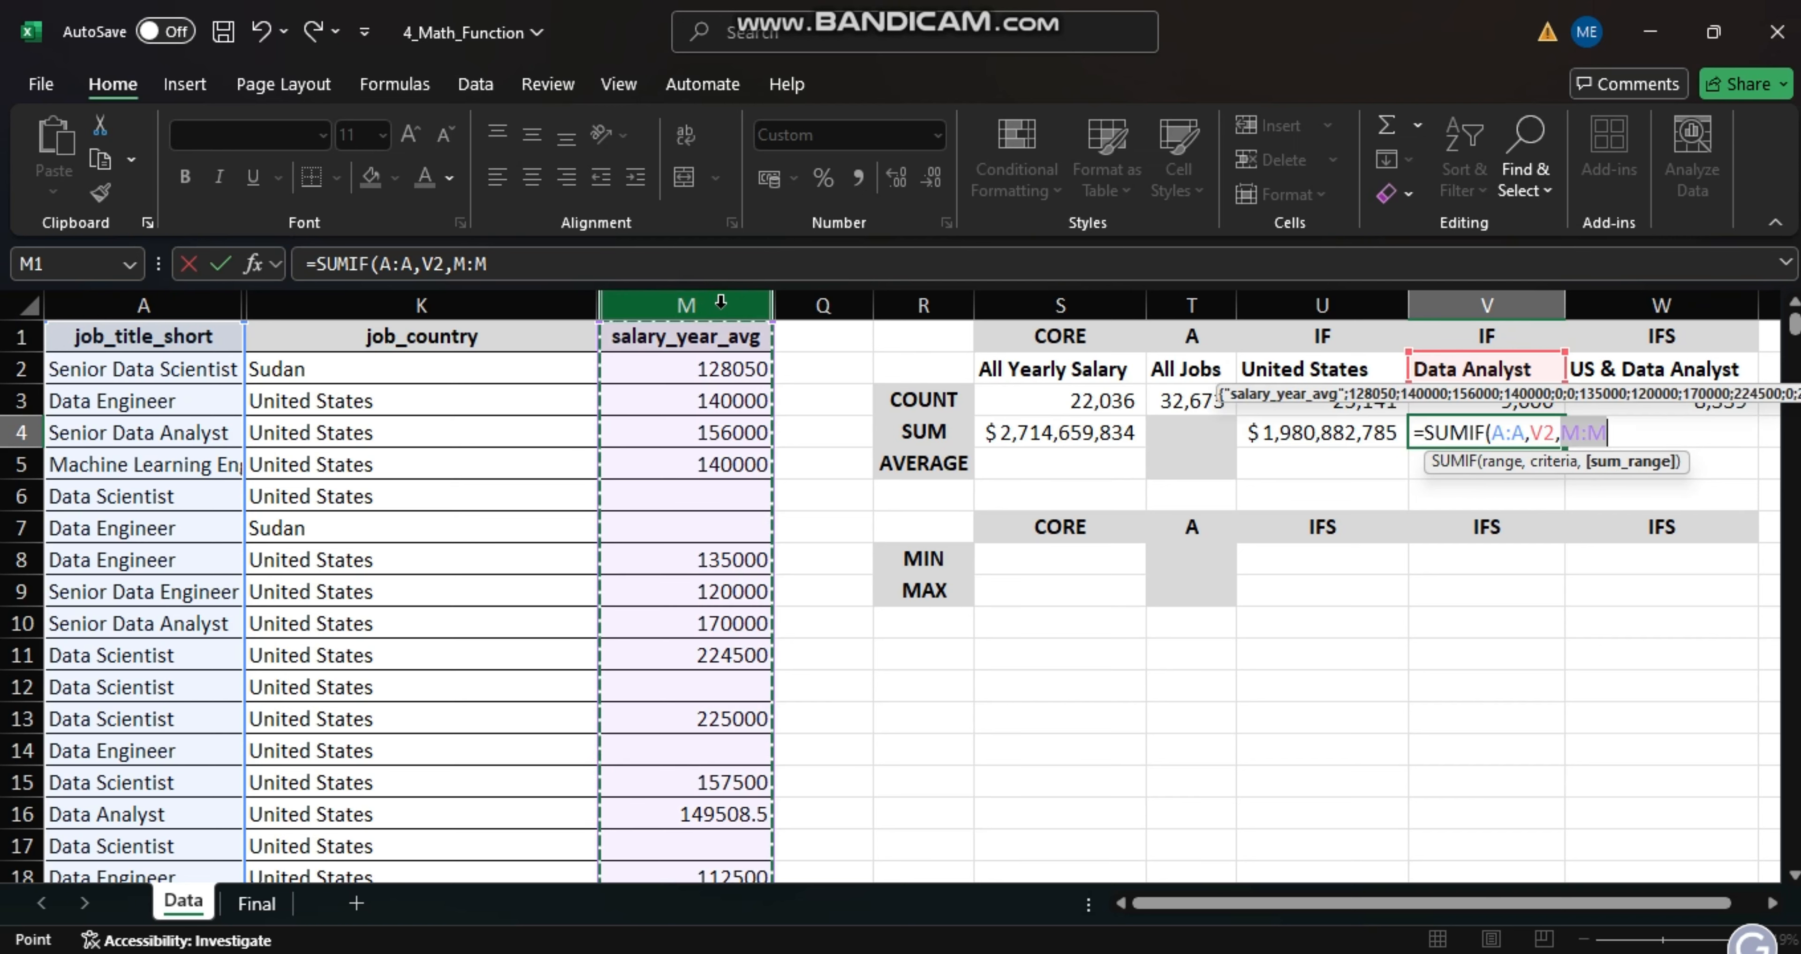
key("Return")
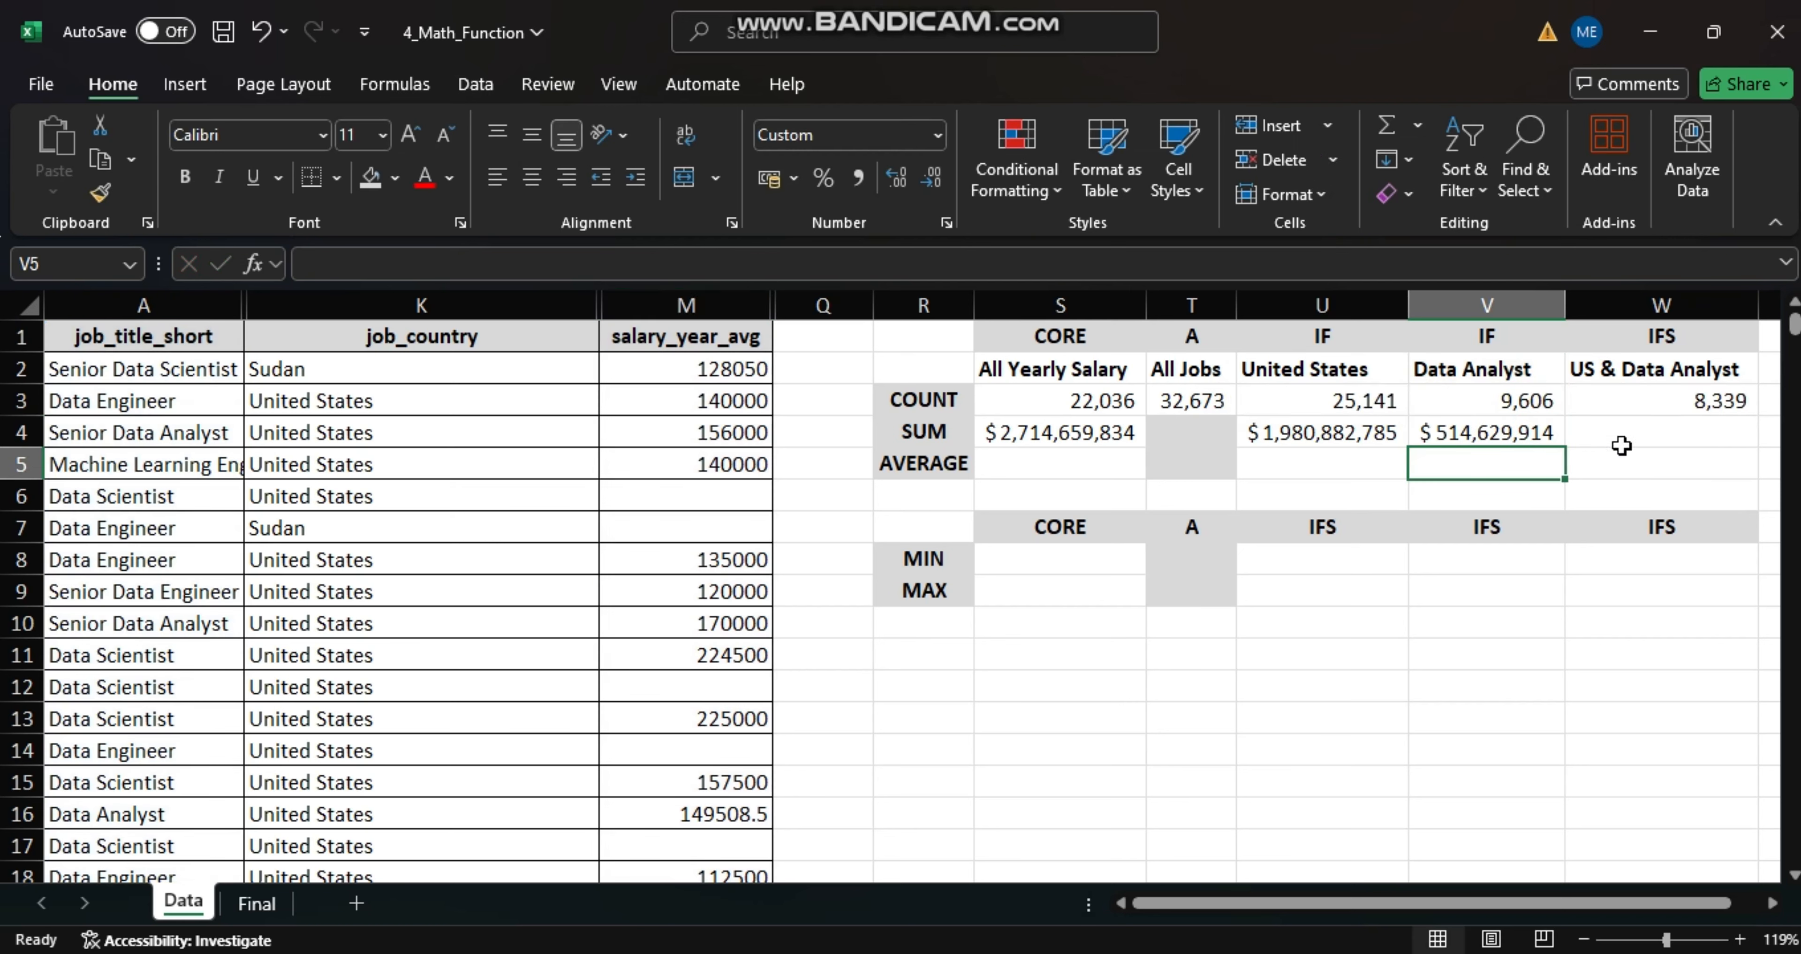
- Sum the United States Data Analyst salaries in cell W4 with the formula =SUMIFS(M:M,K:K,U2,A:A,V2)
left_click(1606, 440)
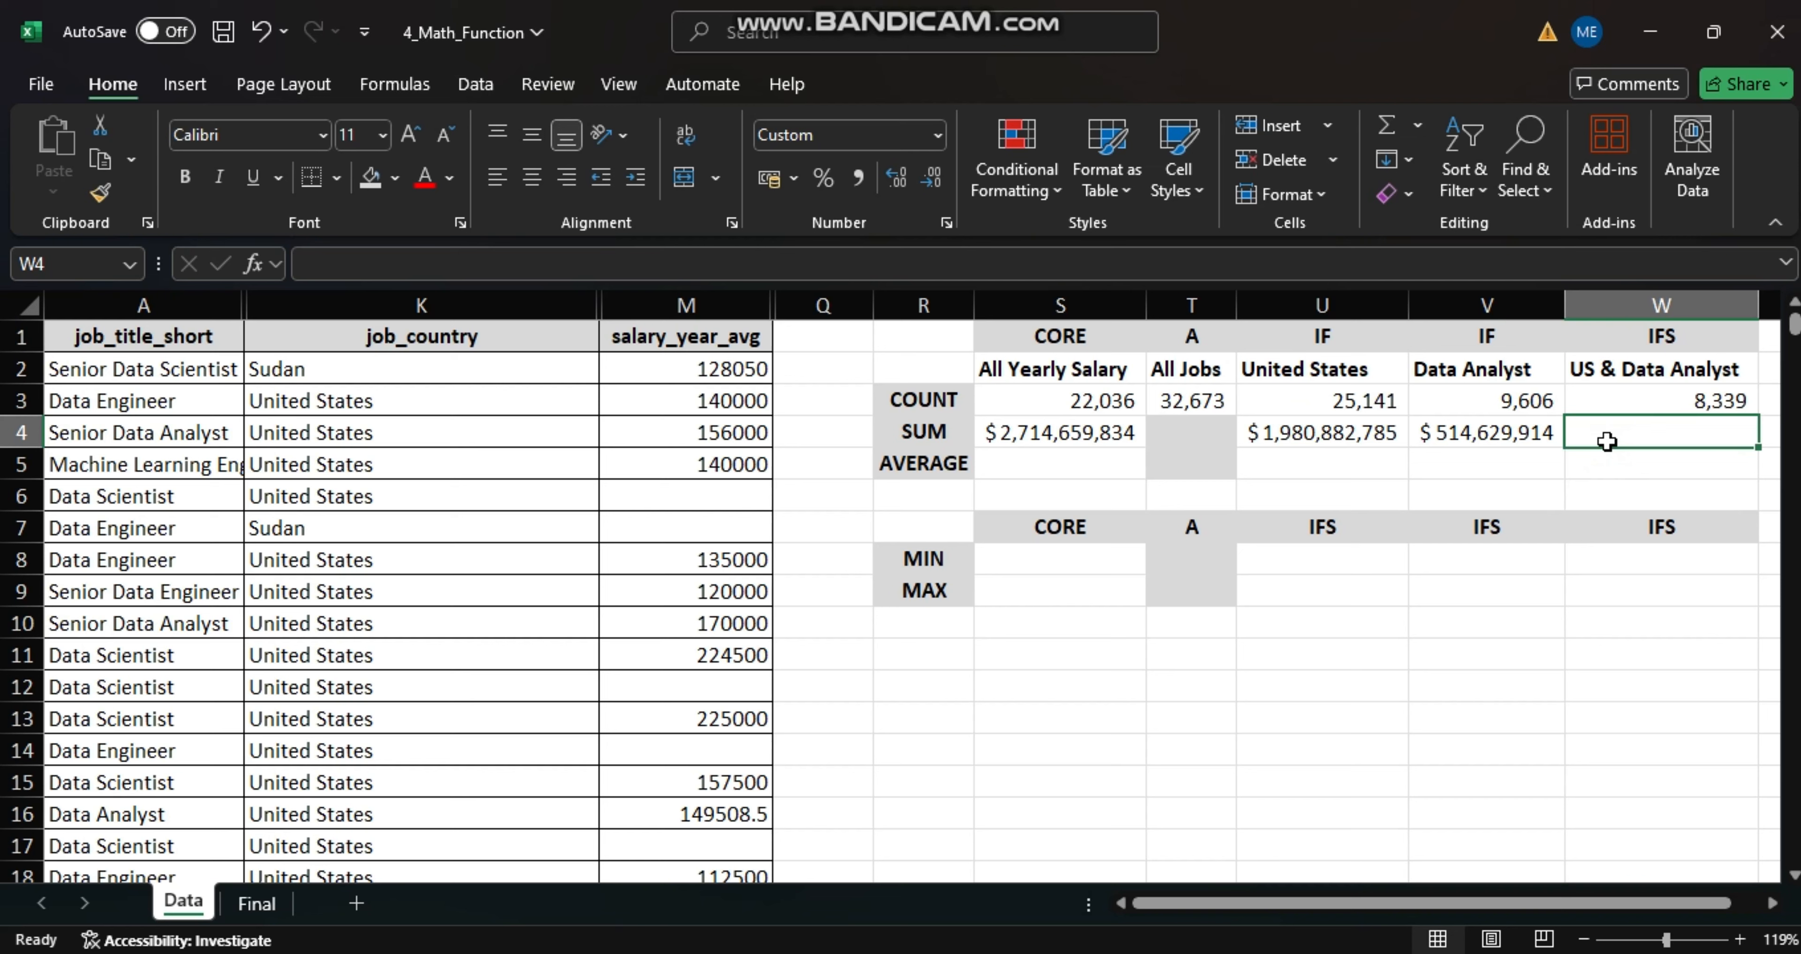
type("=")
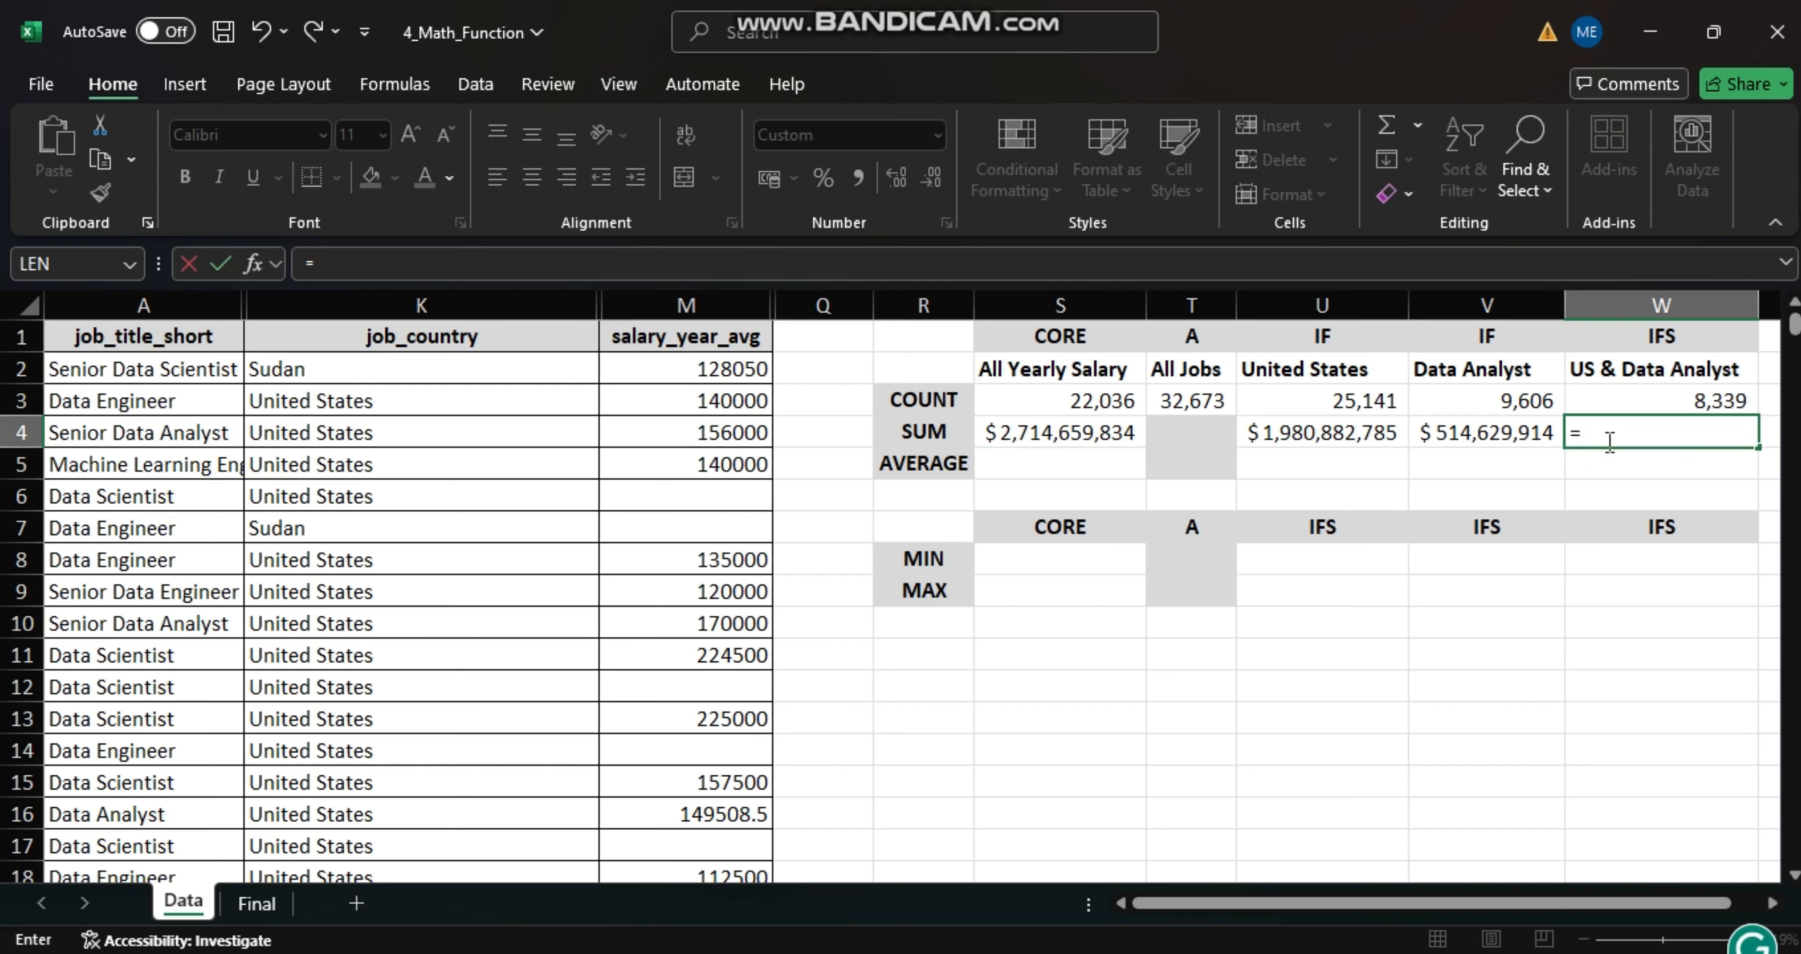
type("SUMIFS")
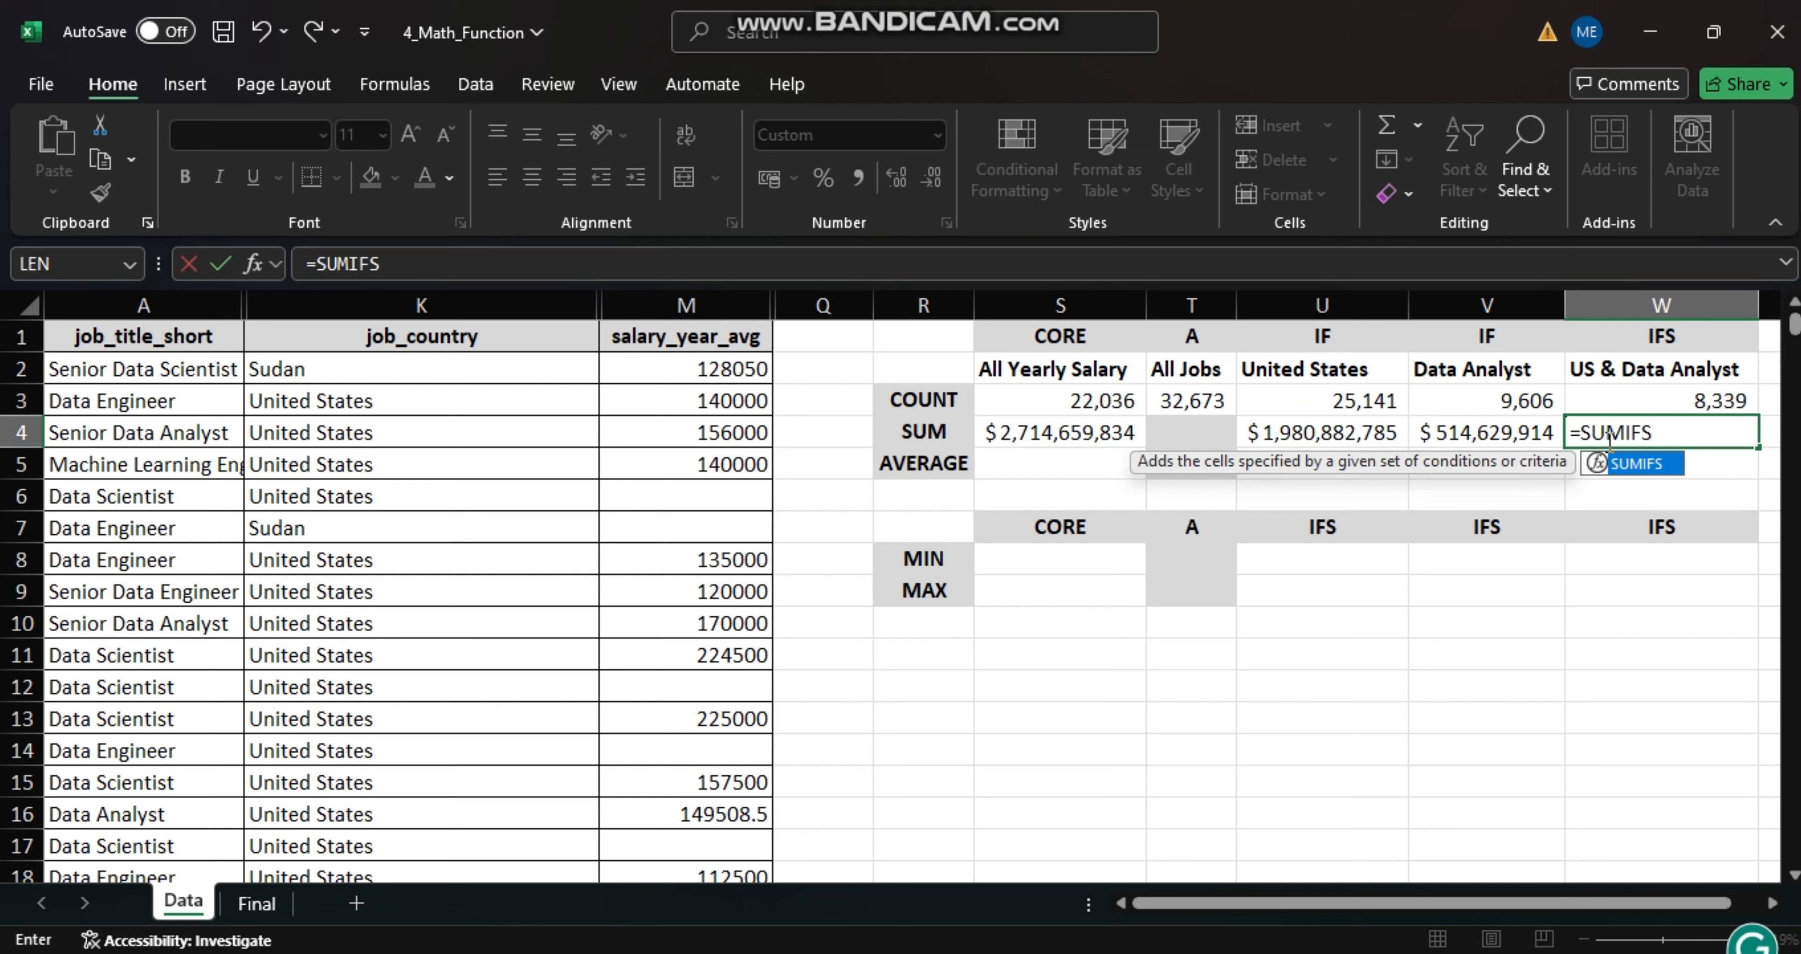
type("(")
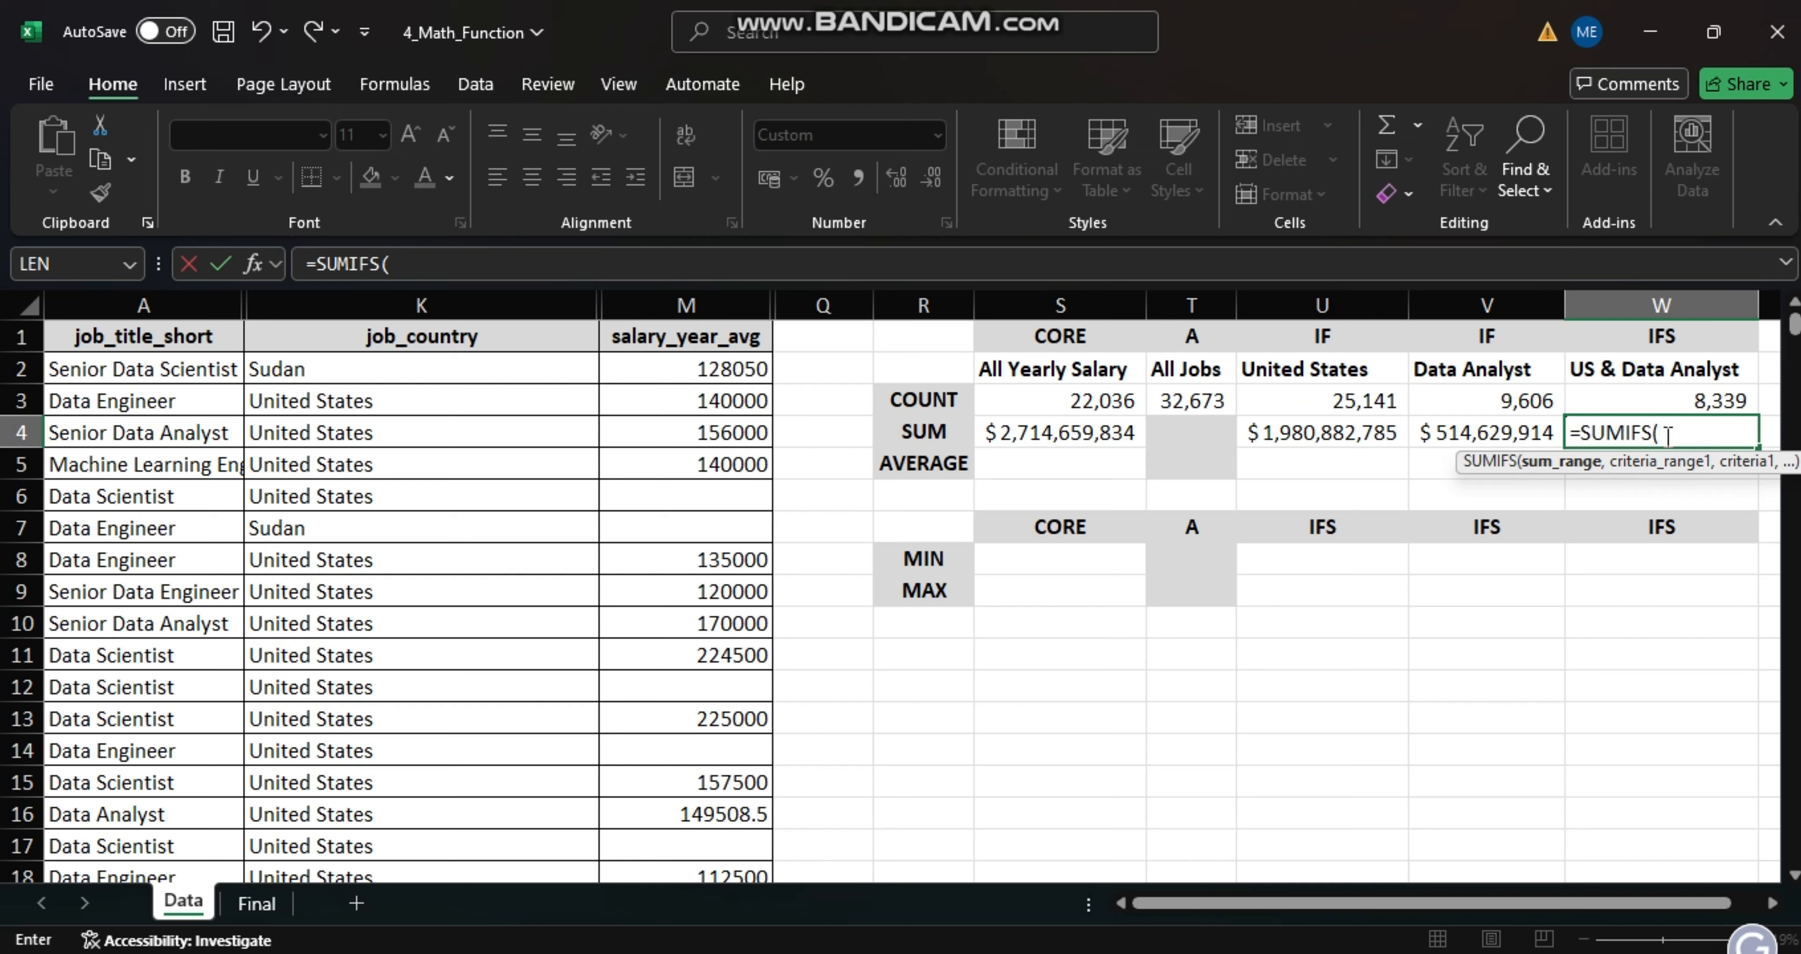
left_click(712, 304)
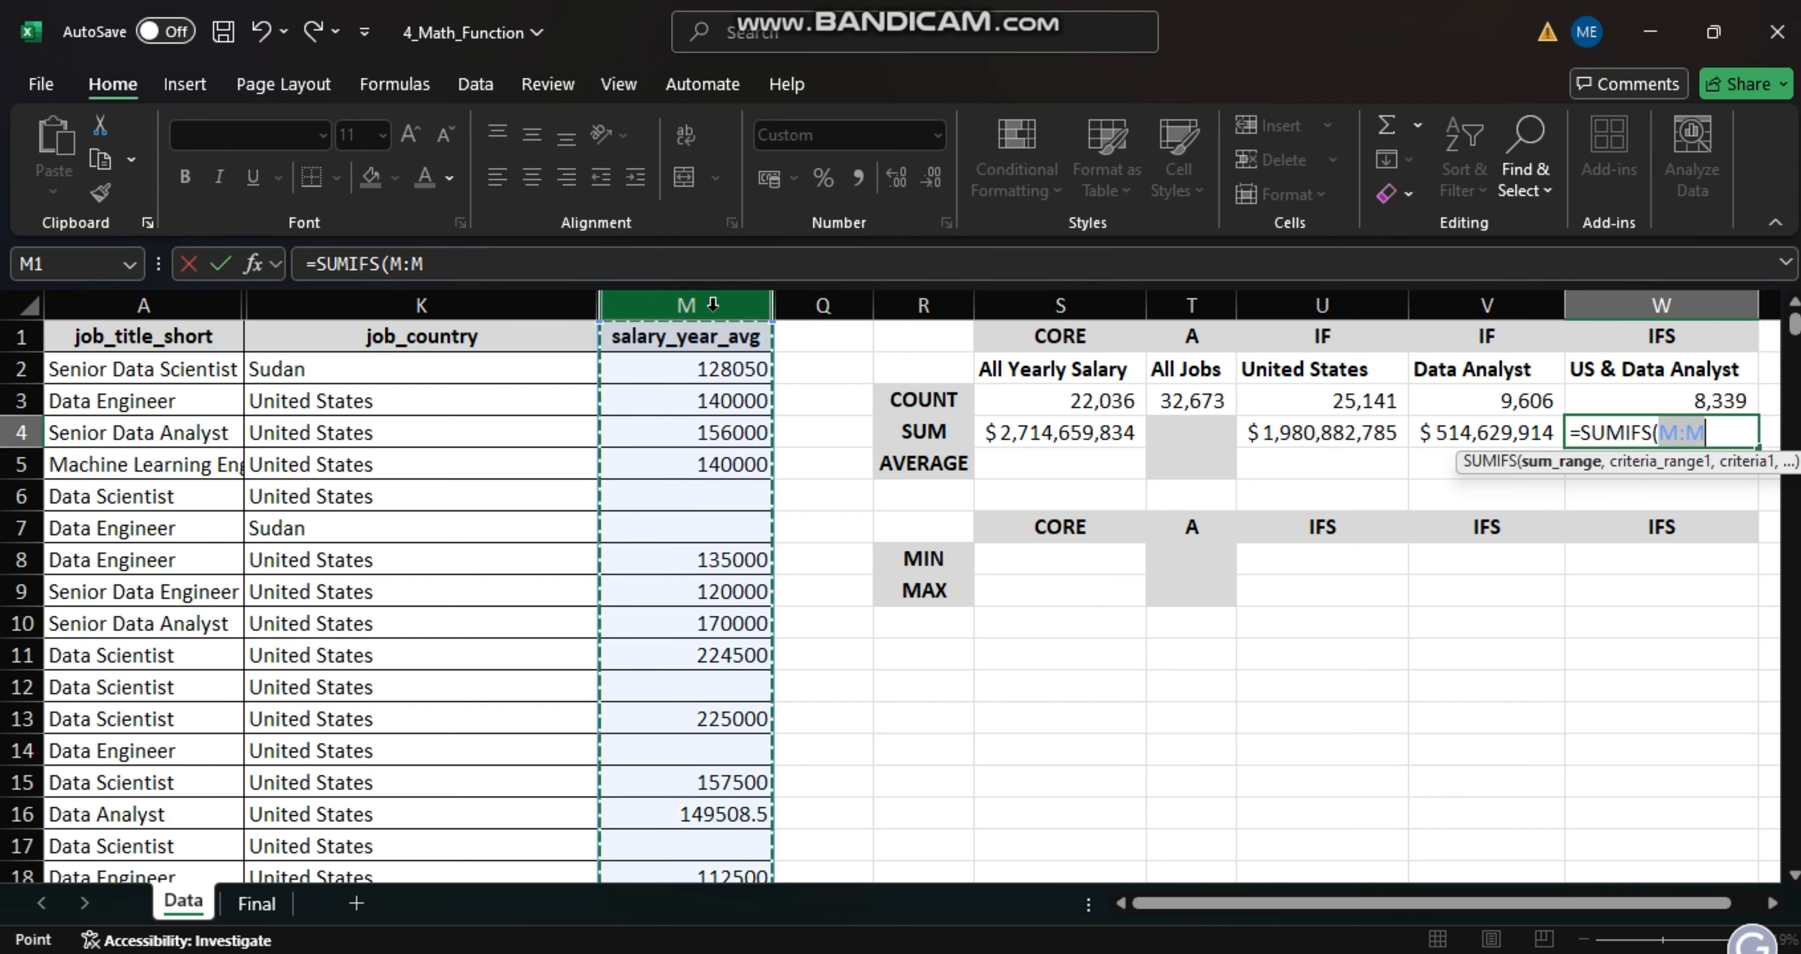
type(",")
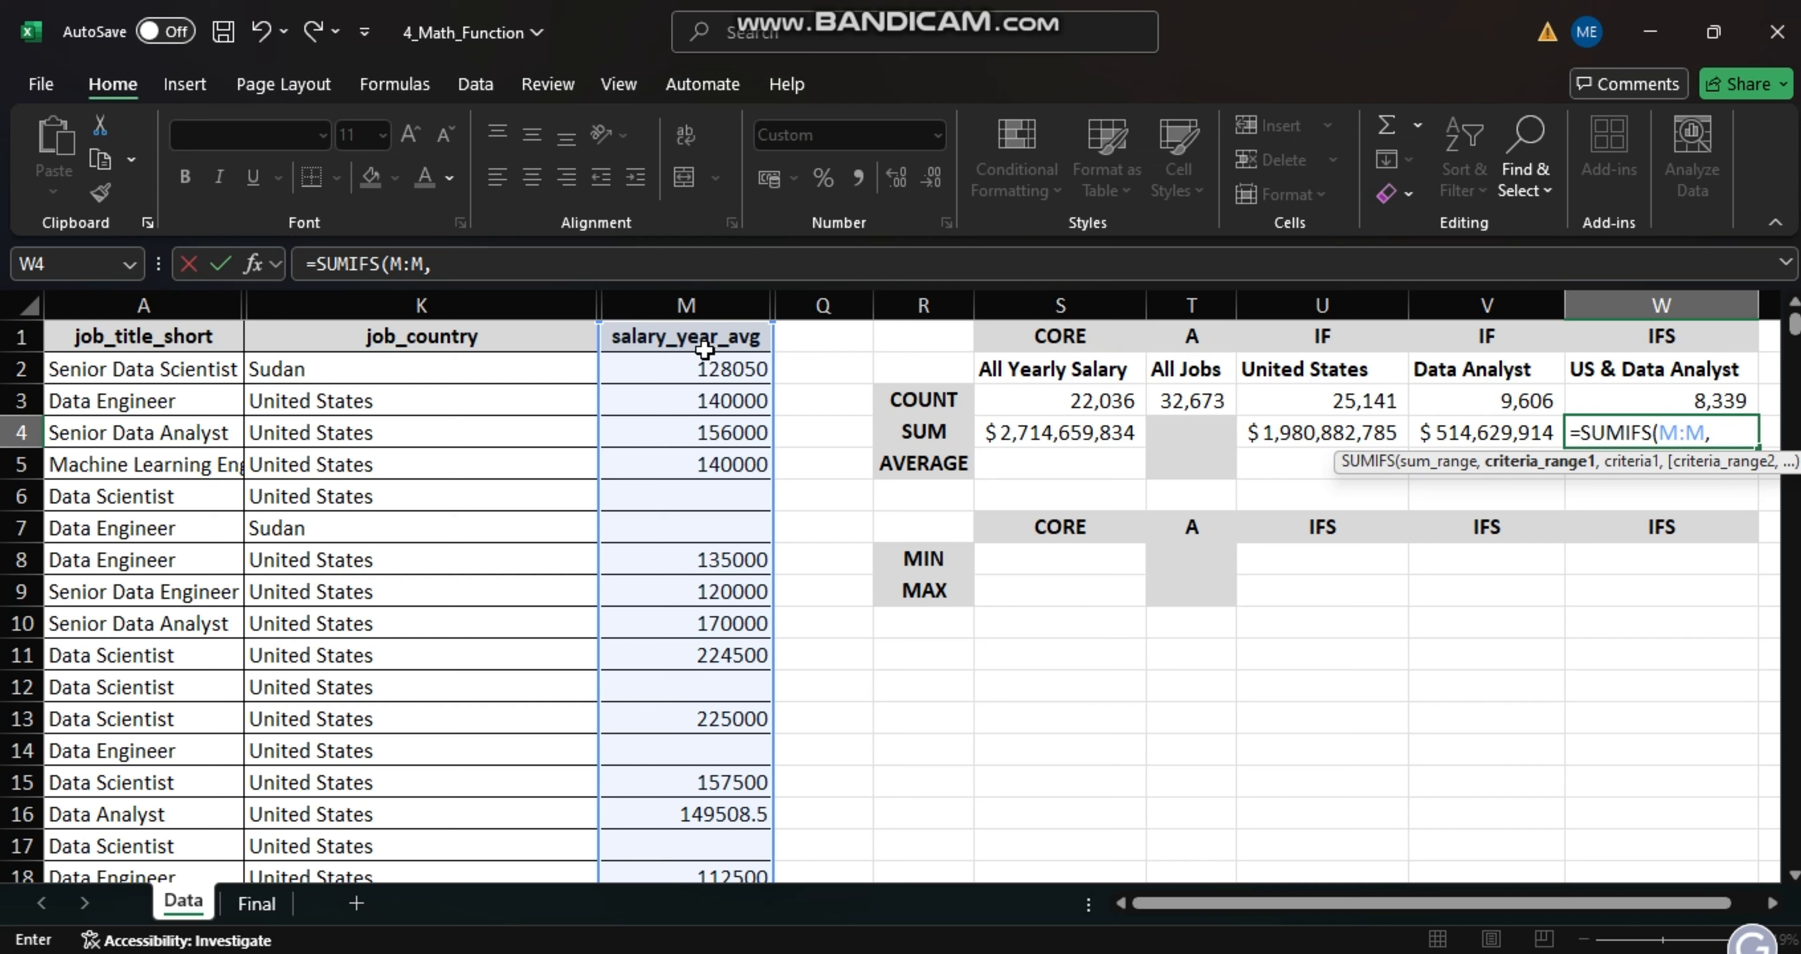
left_click(420, 302)
type(",")
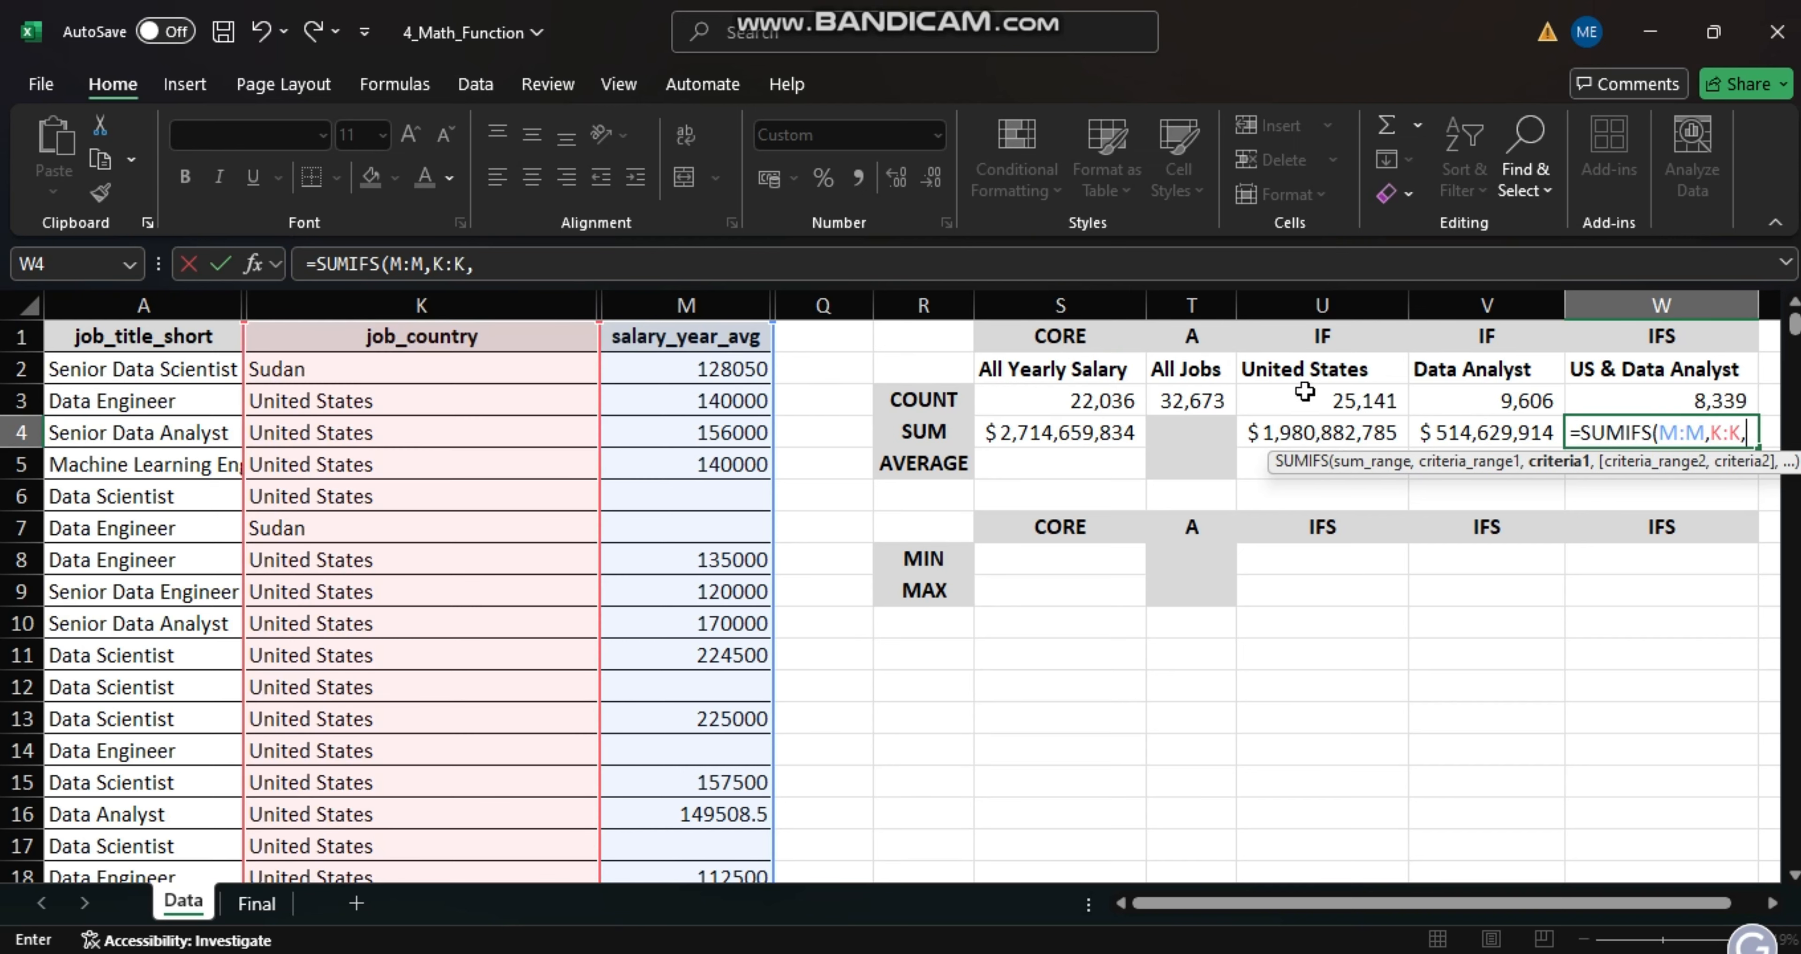
left_click(1299, 362)
type(",")
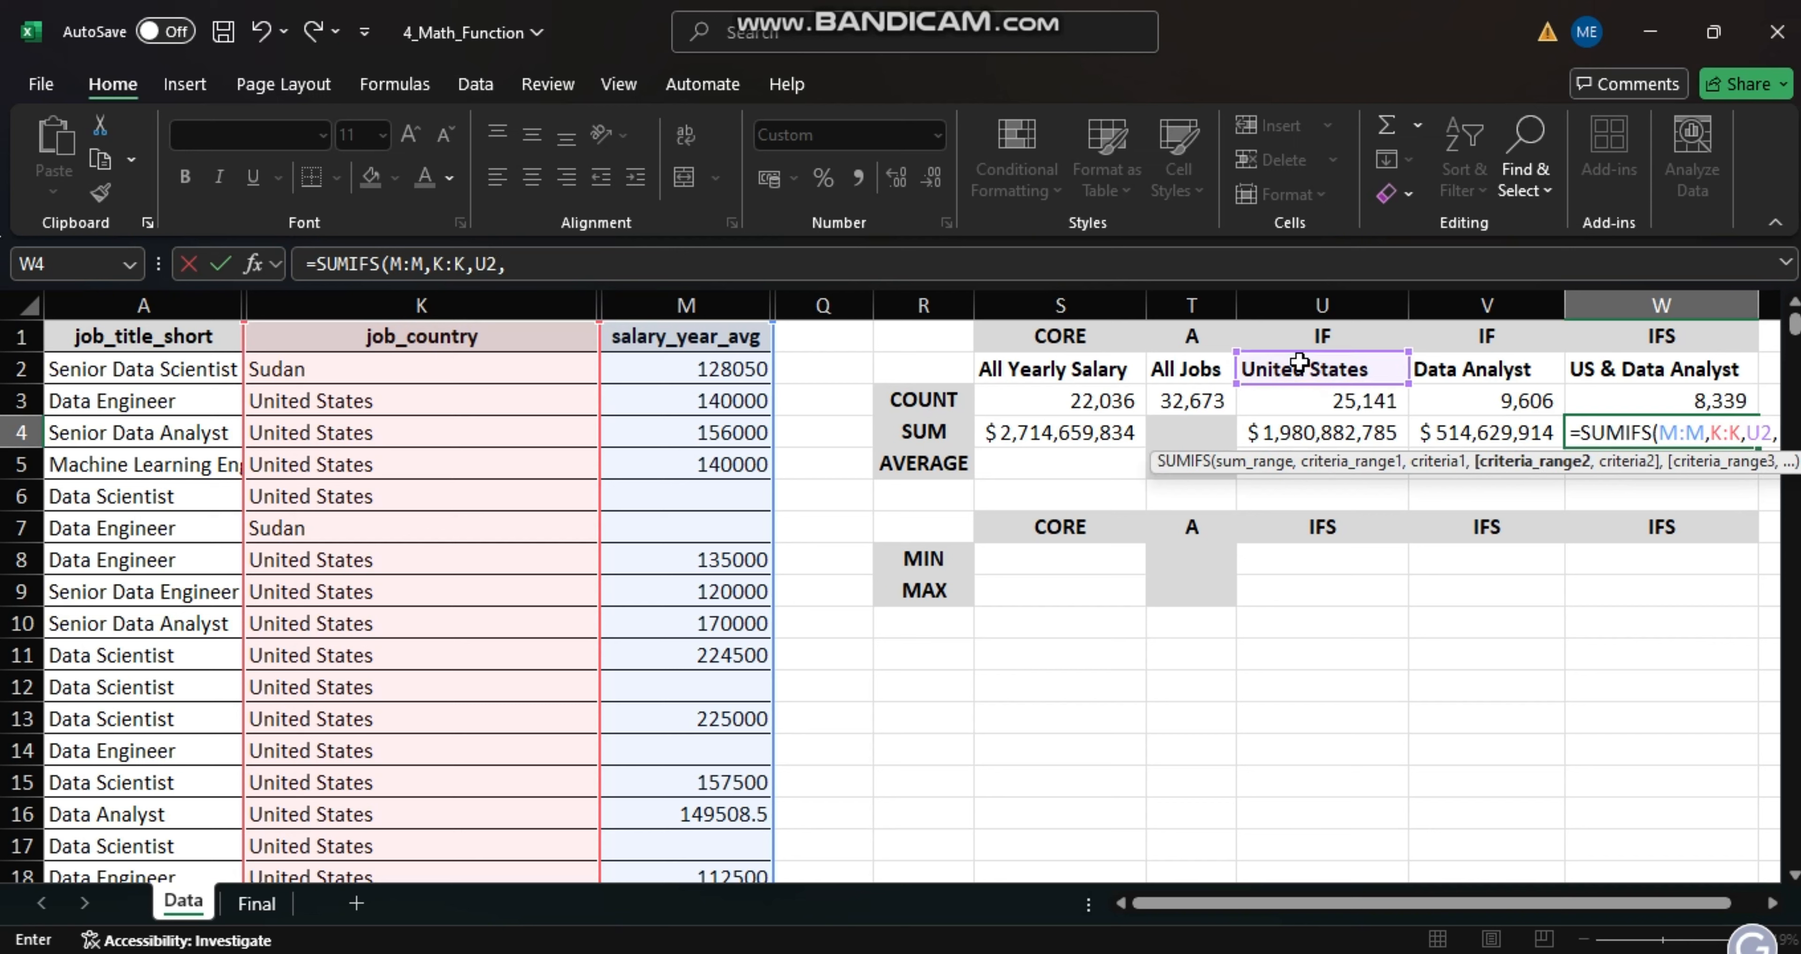
left_click(162, 310)
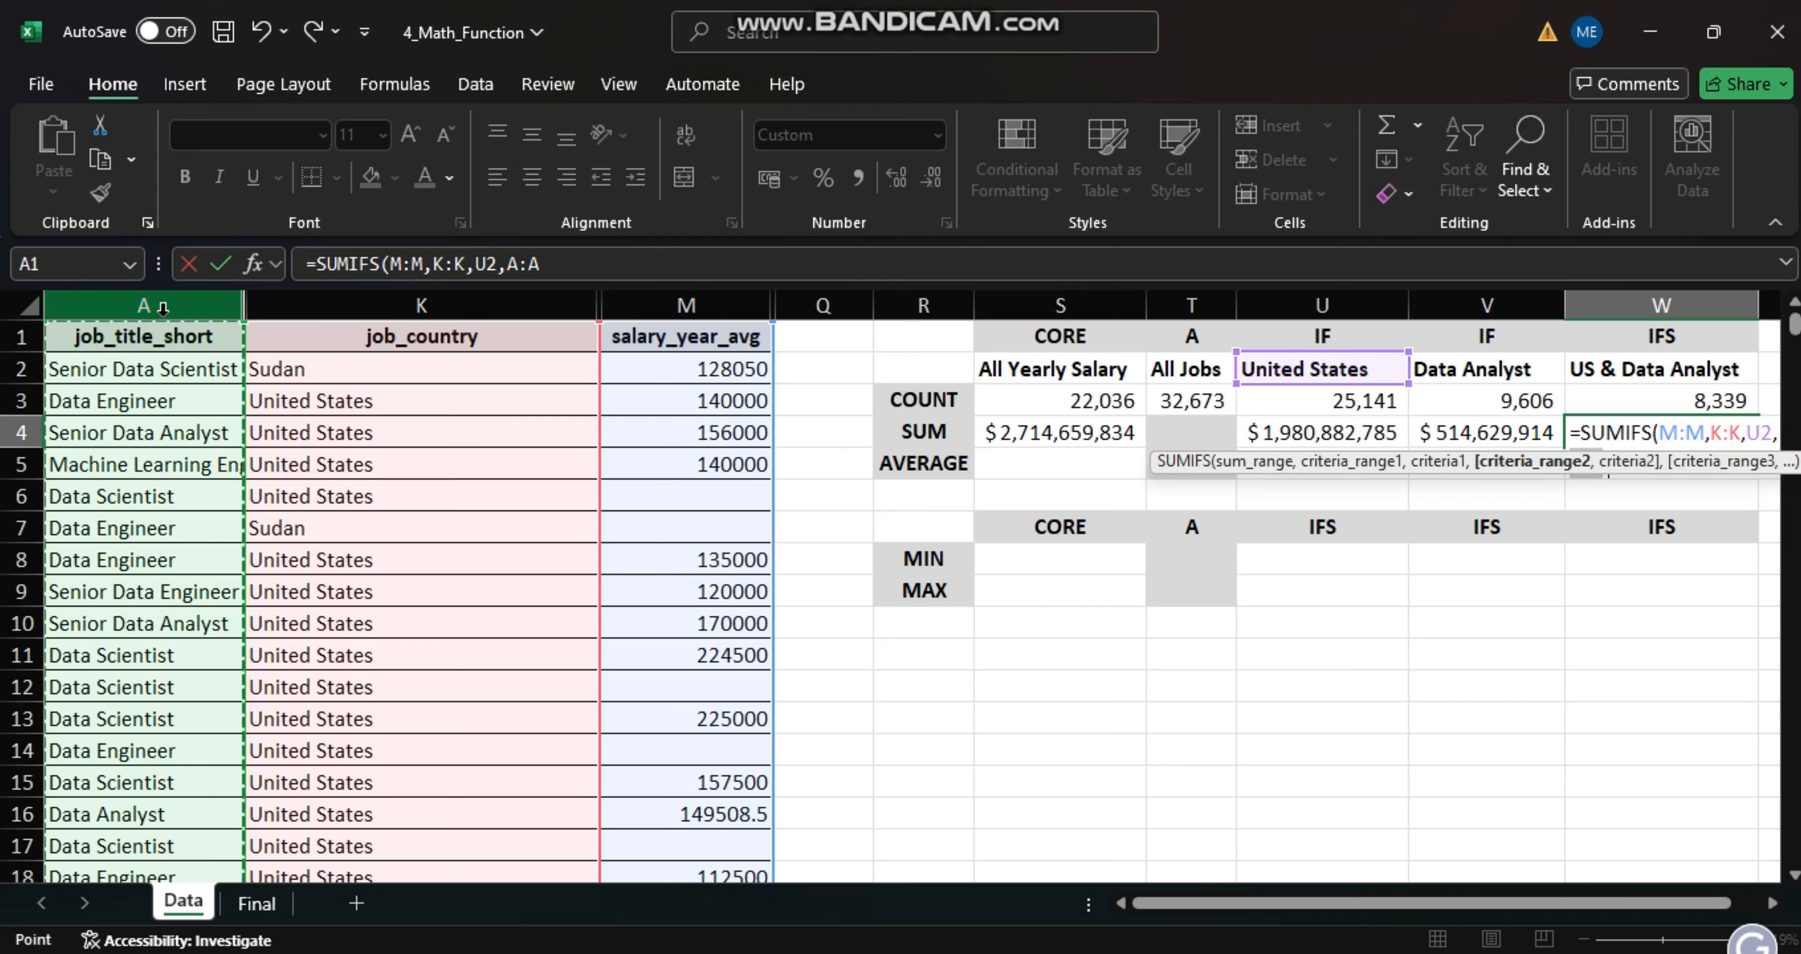
type(",")
left_click(1460, 374)
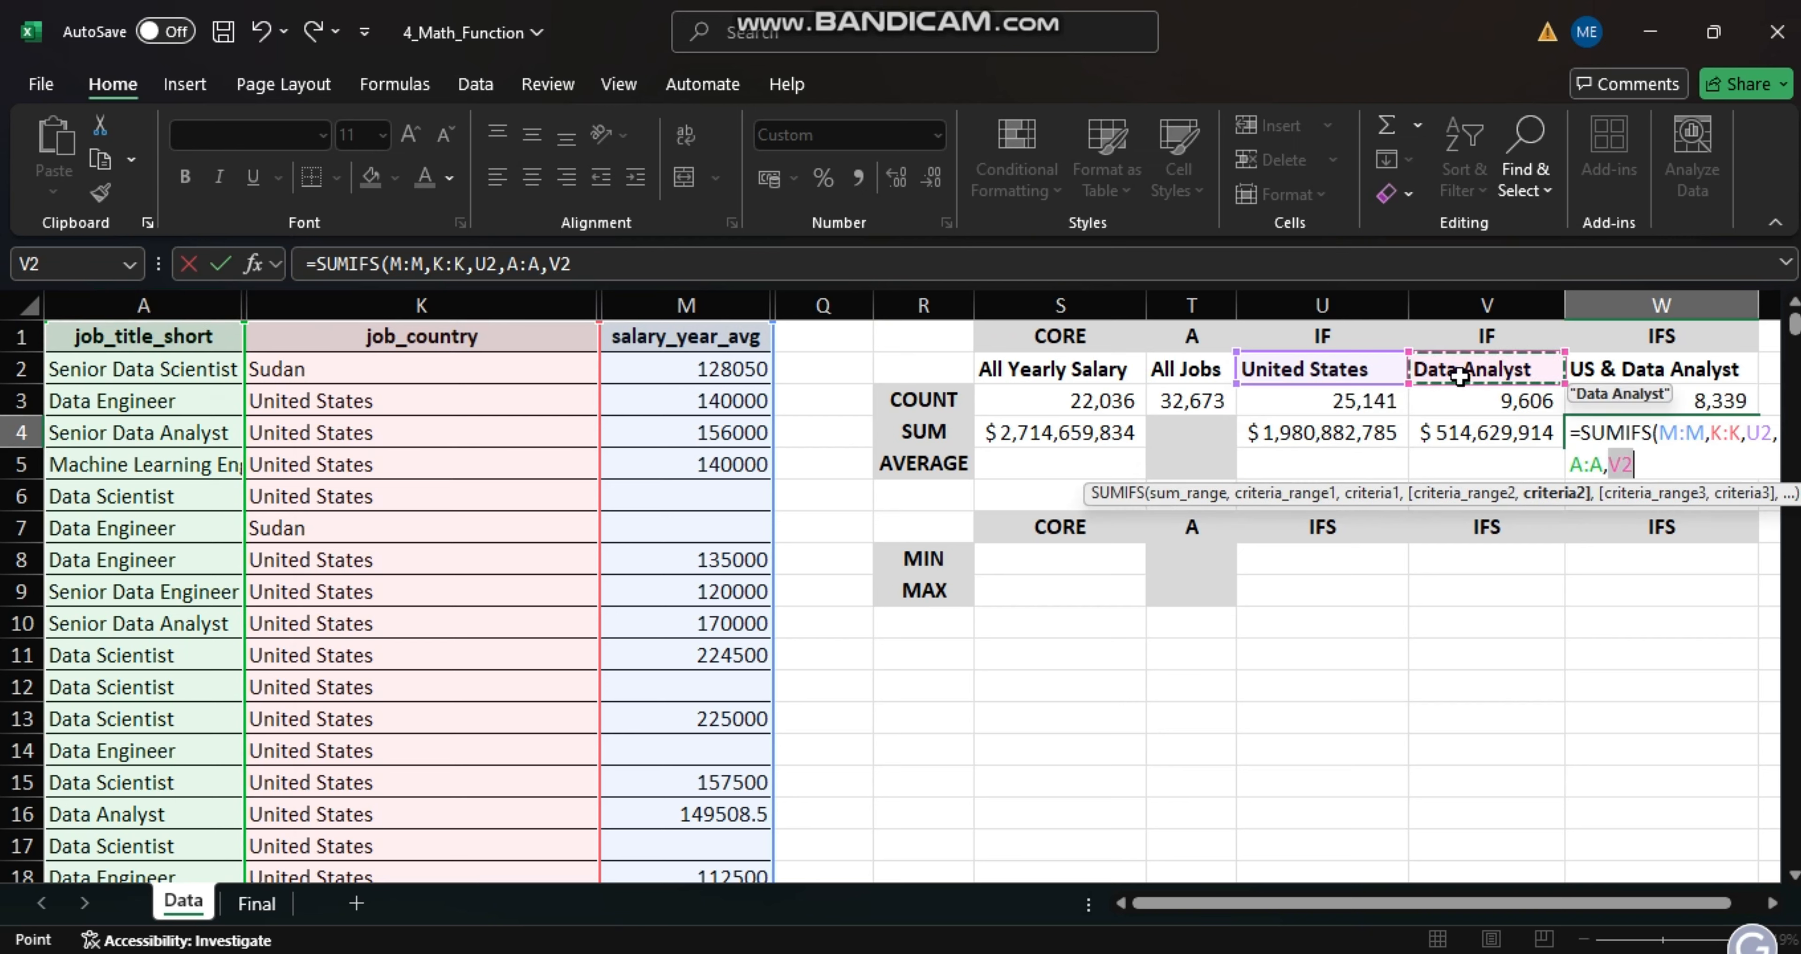
type(")")
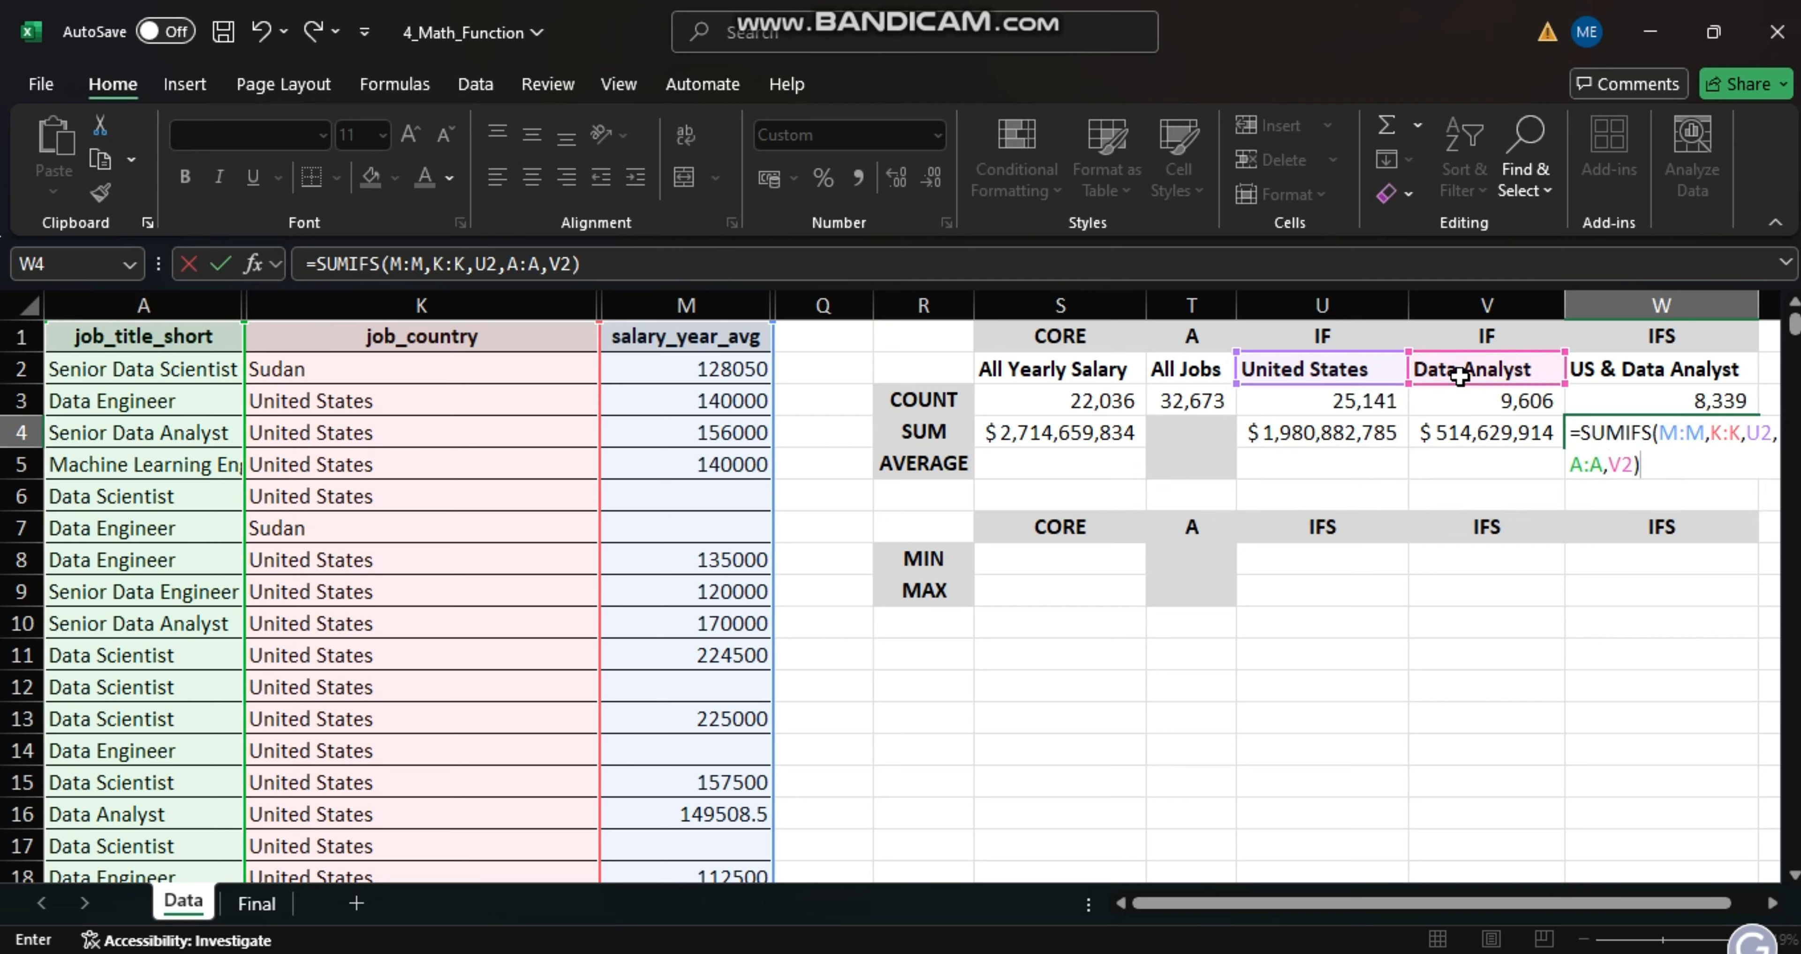
key("Return")
- Average the whole salary_year_avg column in the All Yearly Salary cell S5 with an AVERAGE formula over M:M
left_click(1057, 461)
type("=AVERAGE(")
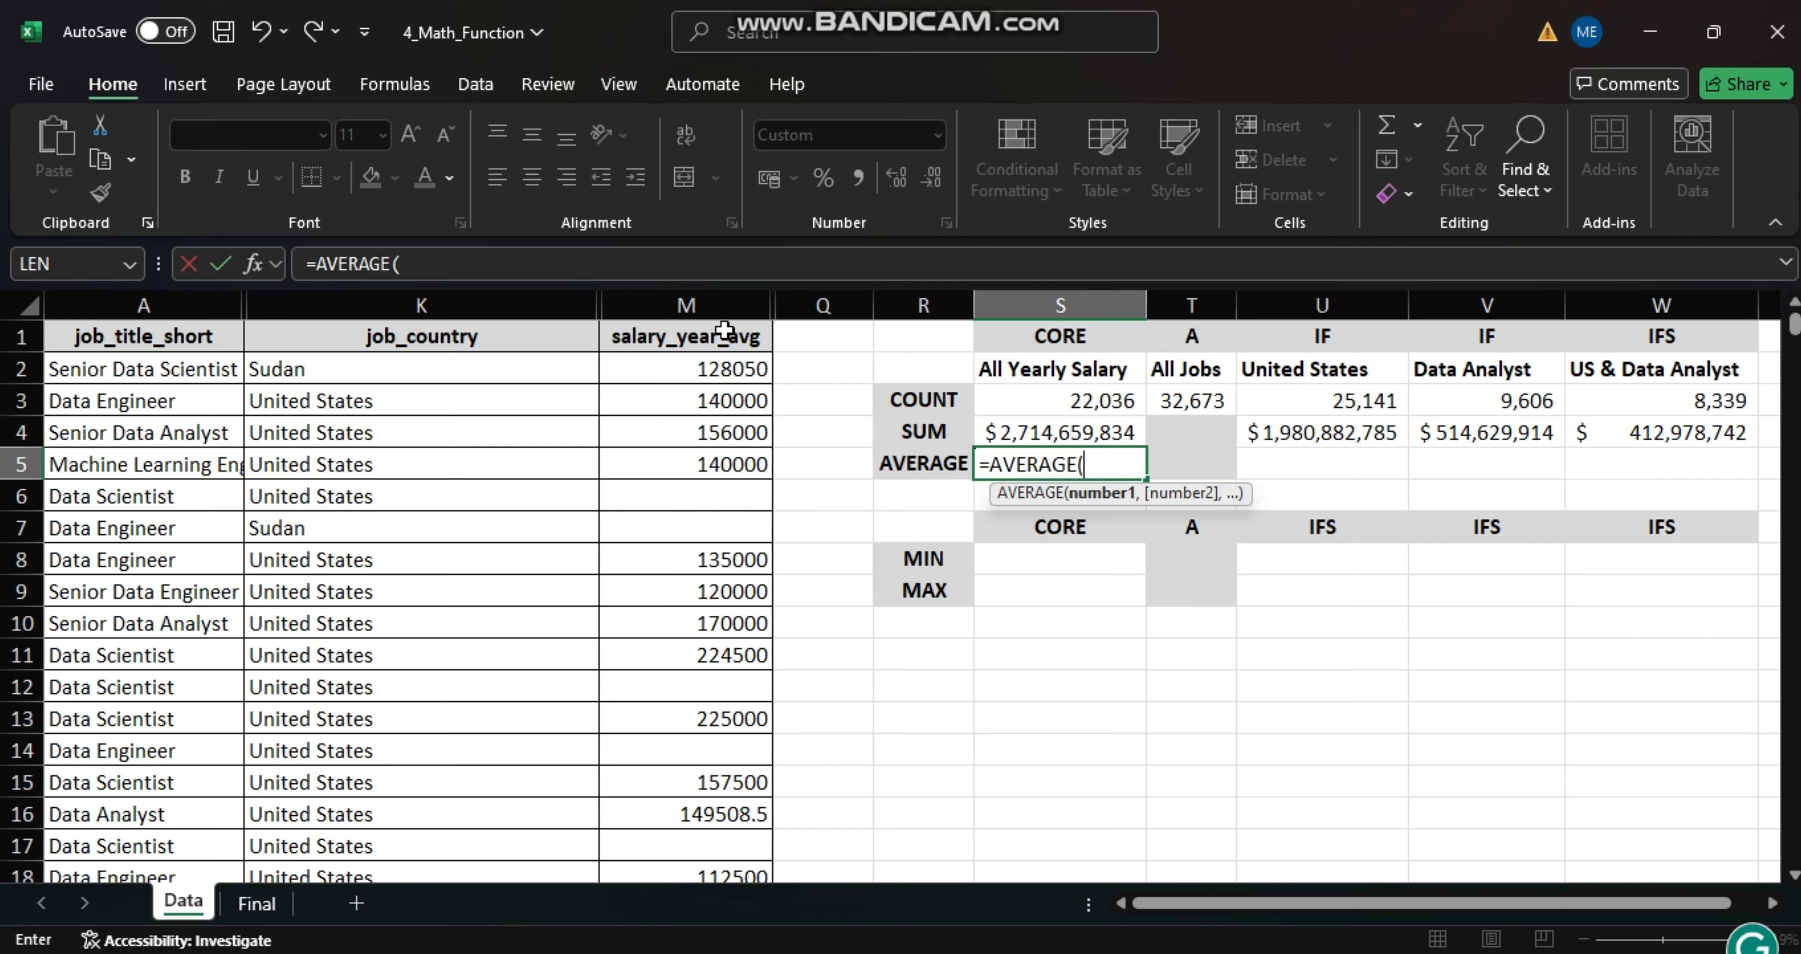
left_click(704, 308)
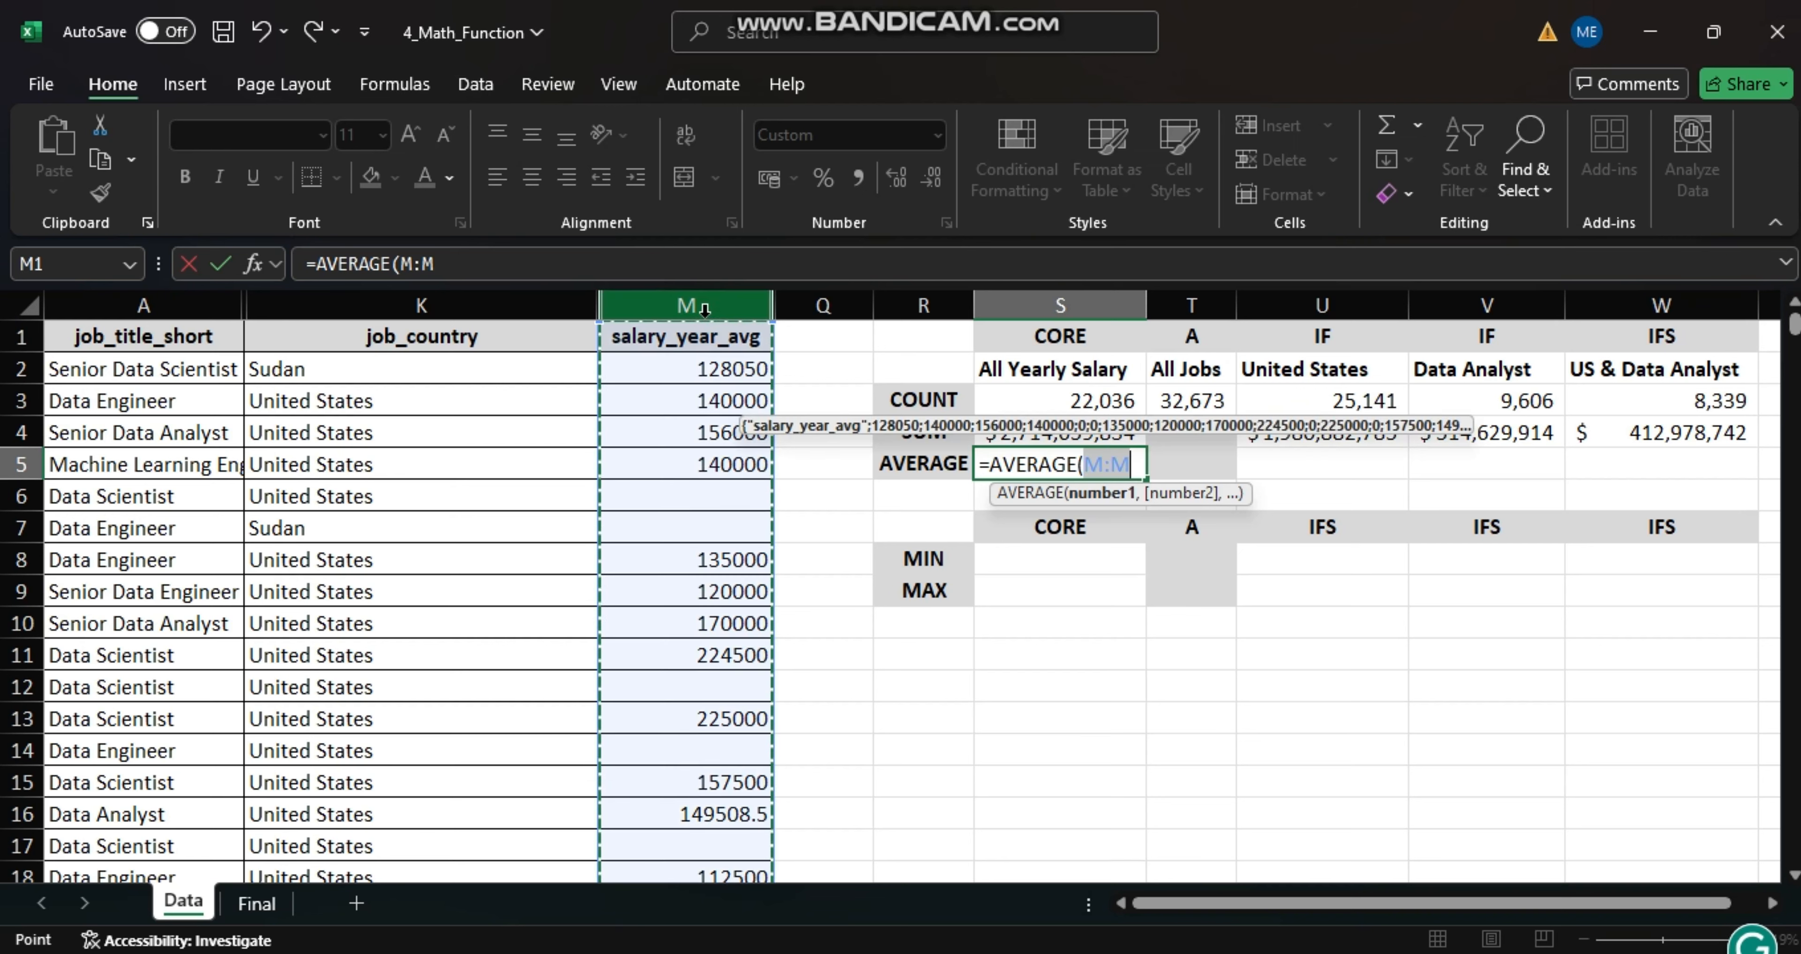
key("Return")
- Enter an AVERAGEIF formula in the United States cell U5 with range K:K and criteria U2
left_click(1311, 457)
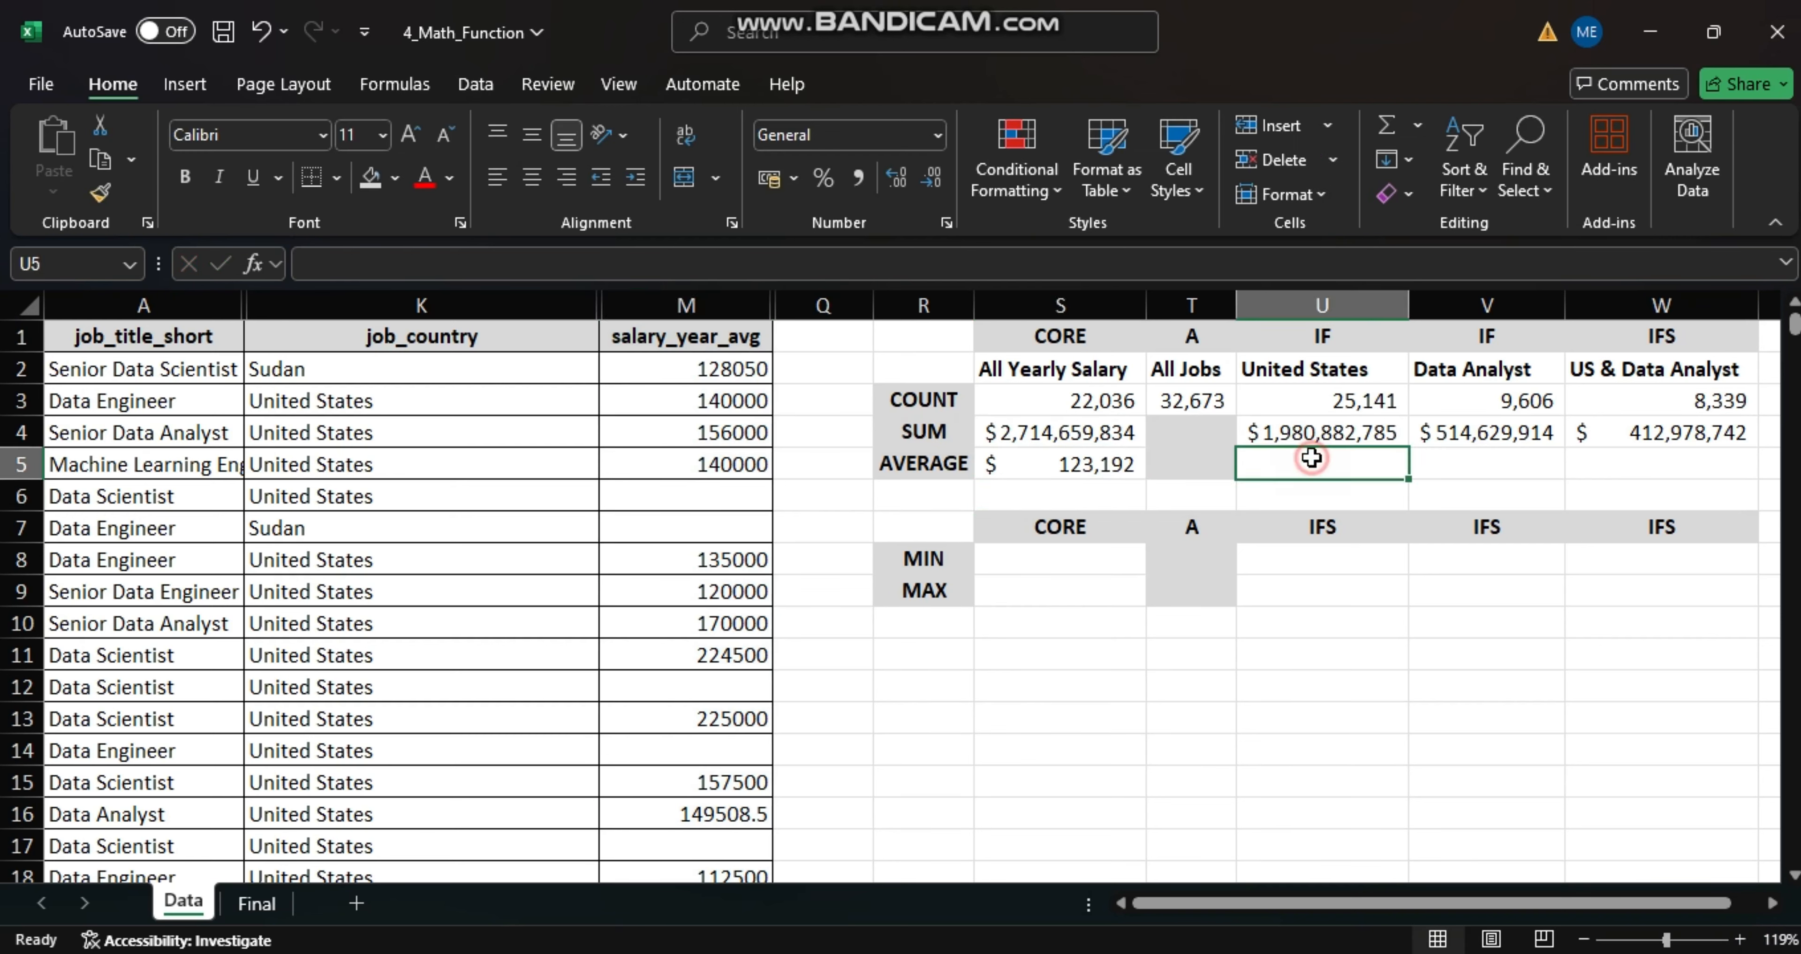
type("=AVERAGEI")
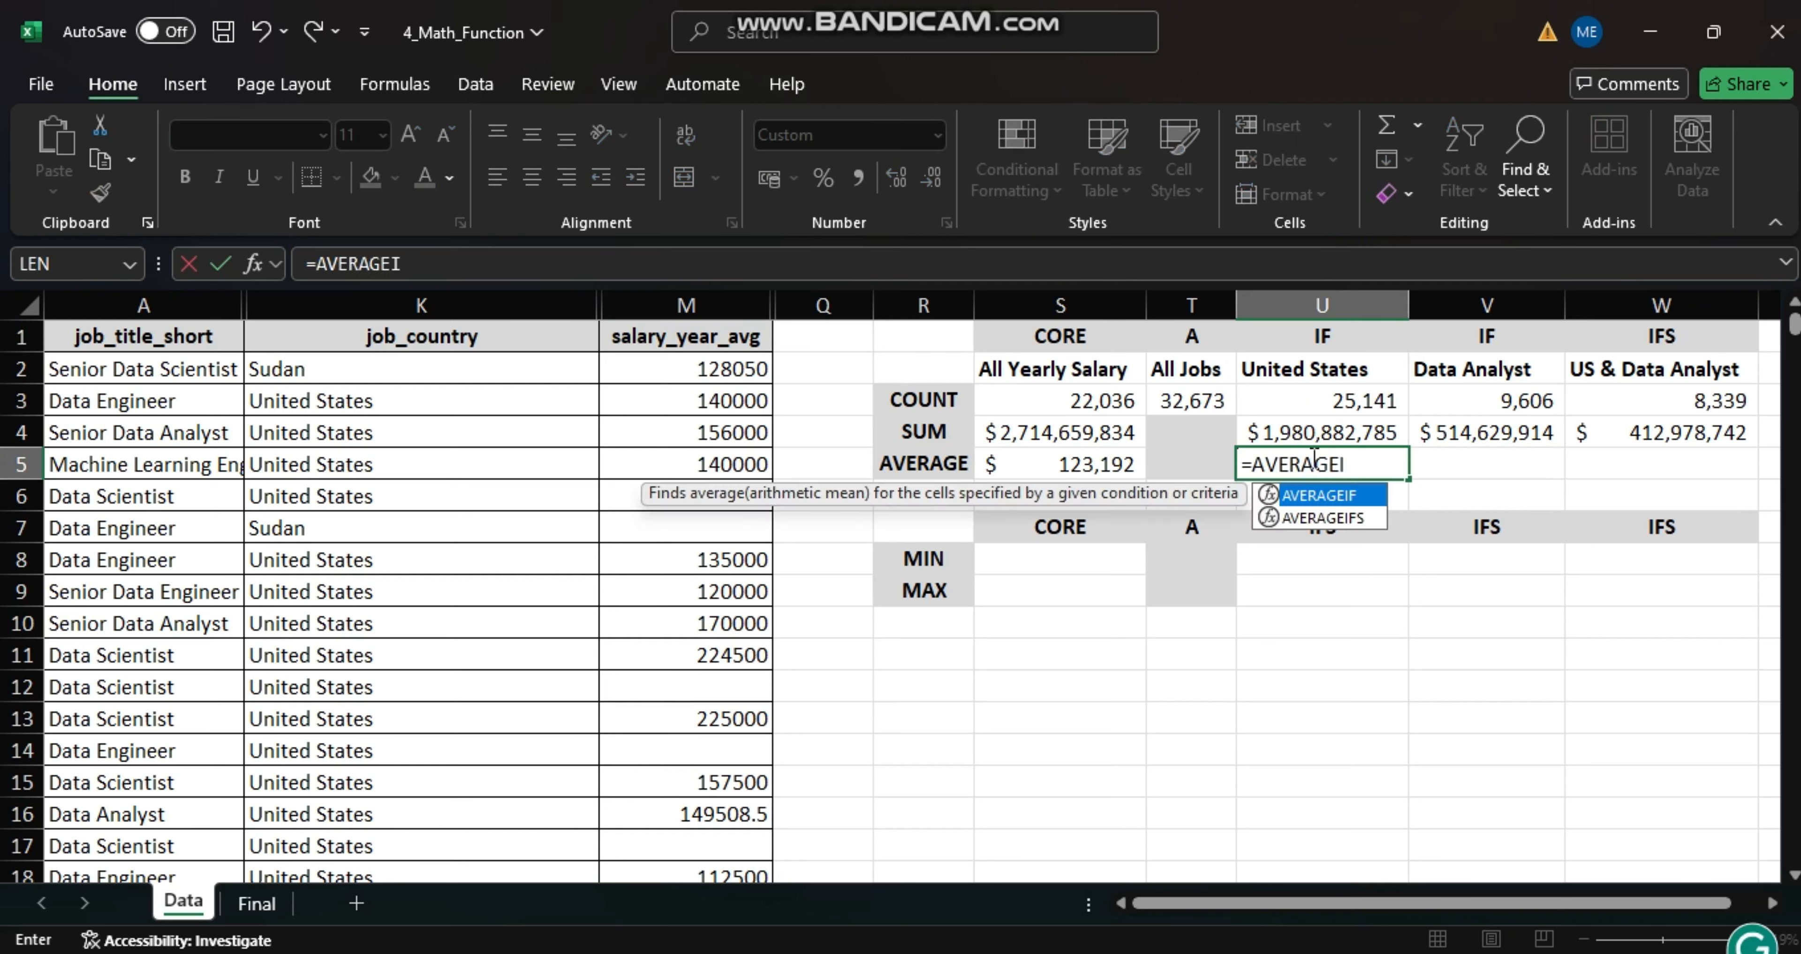
type("F(")
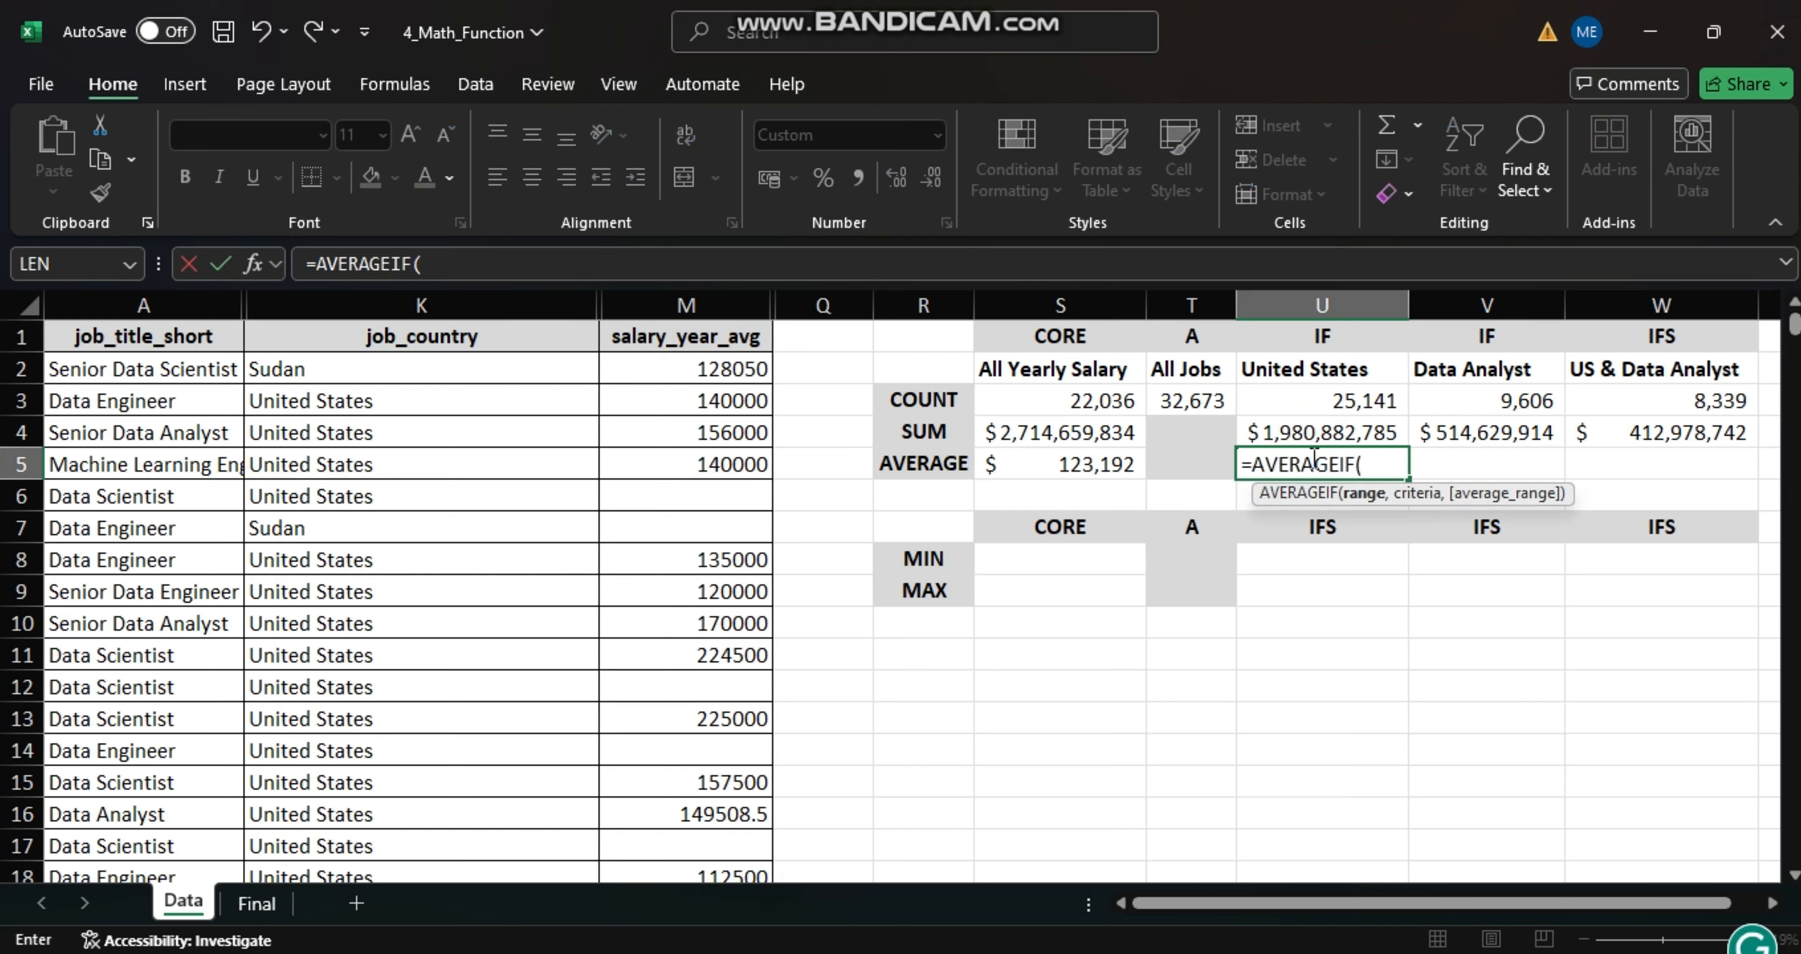
left_click(433, 303)
type(",")
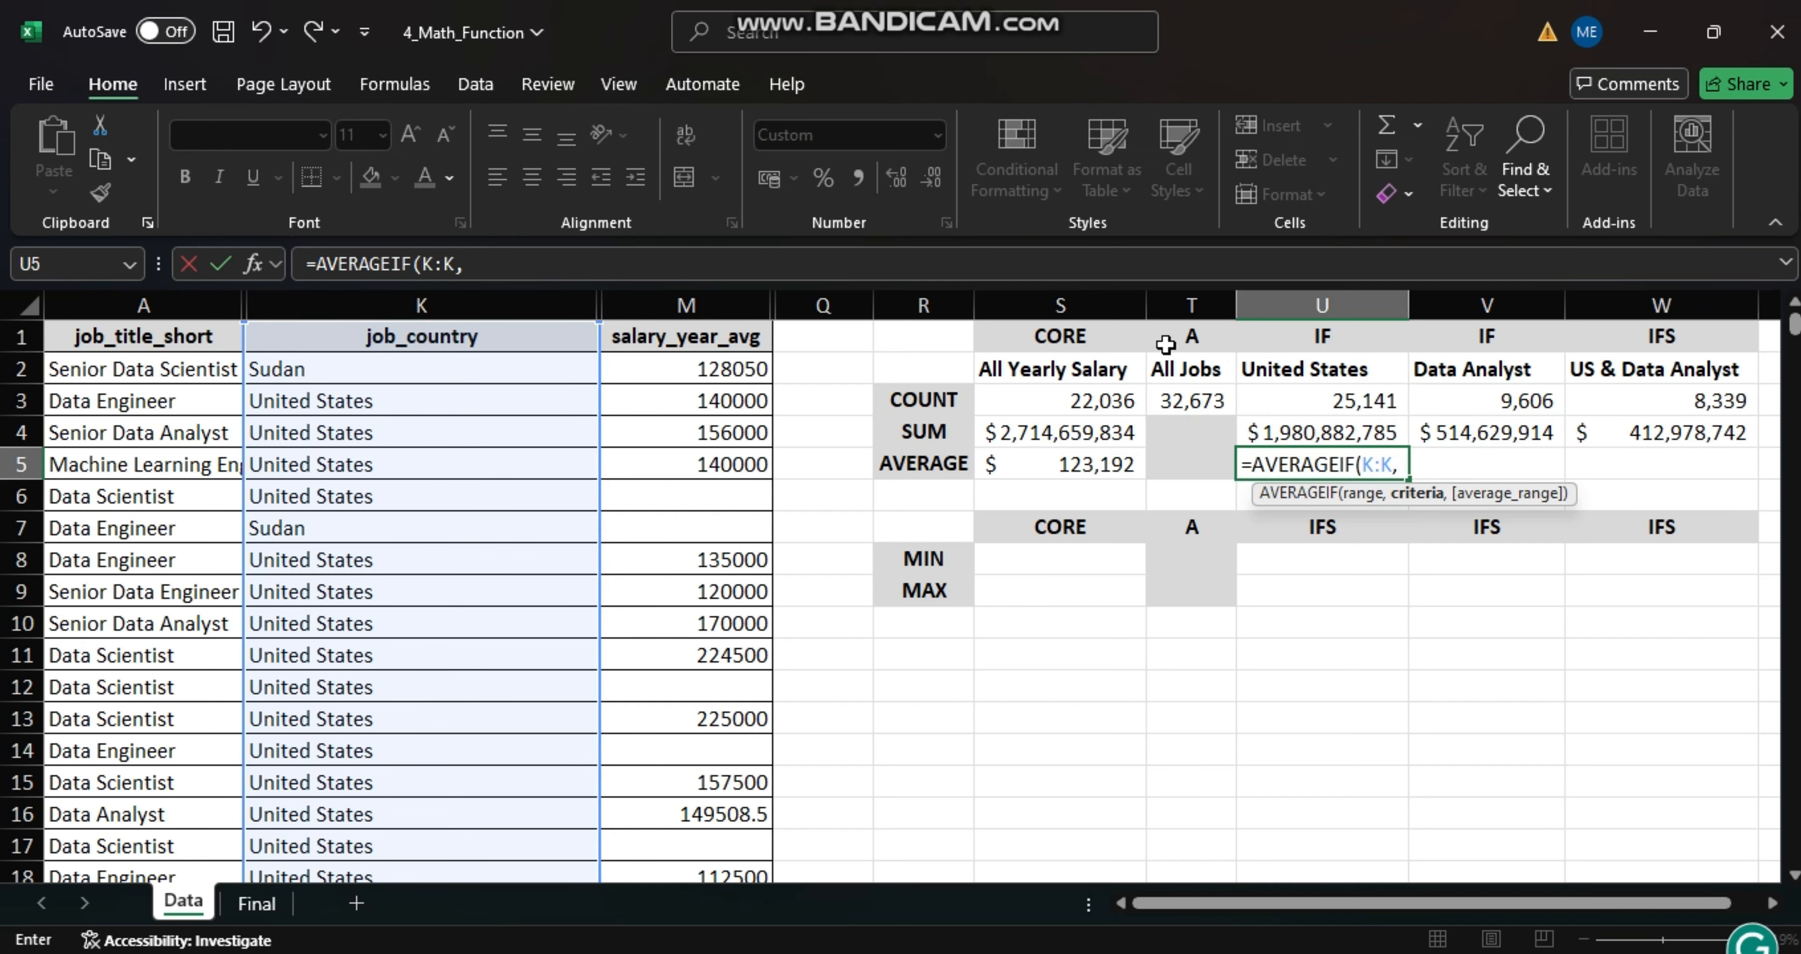
left_click(1305, 370)
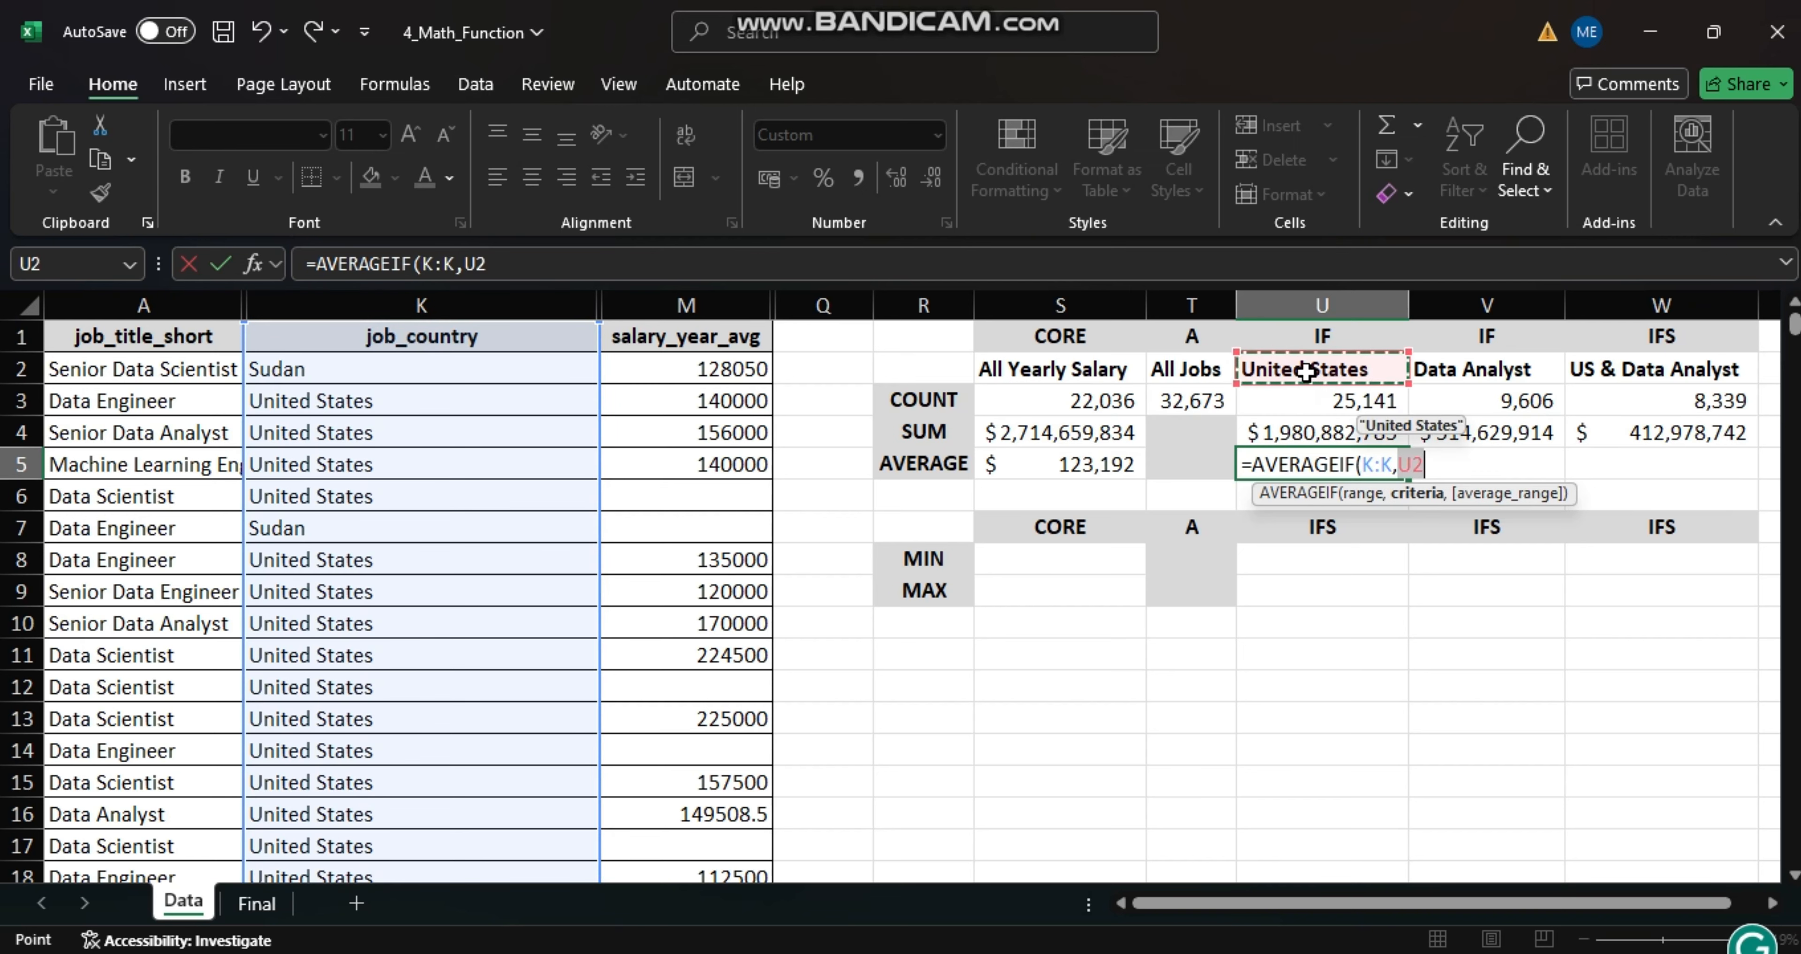
key("Return")
- Add M:M as the average range of the AVERAGEIF formula in cell U5
double_click(1328, 462)
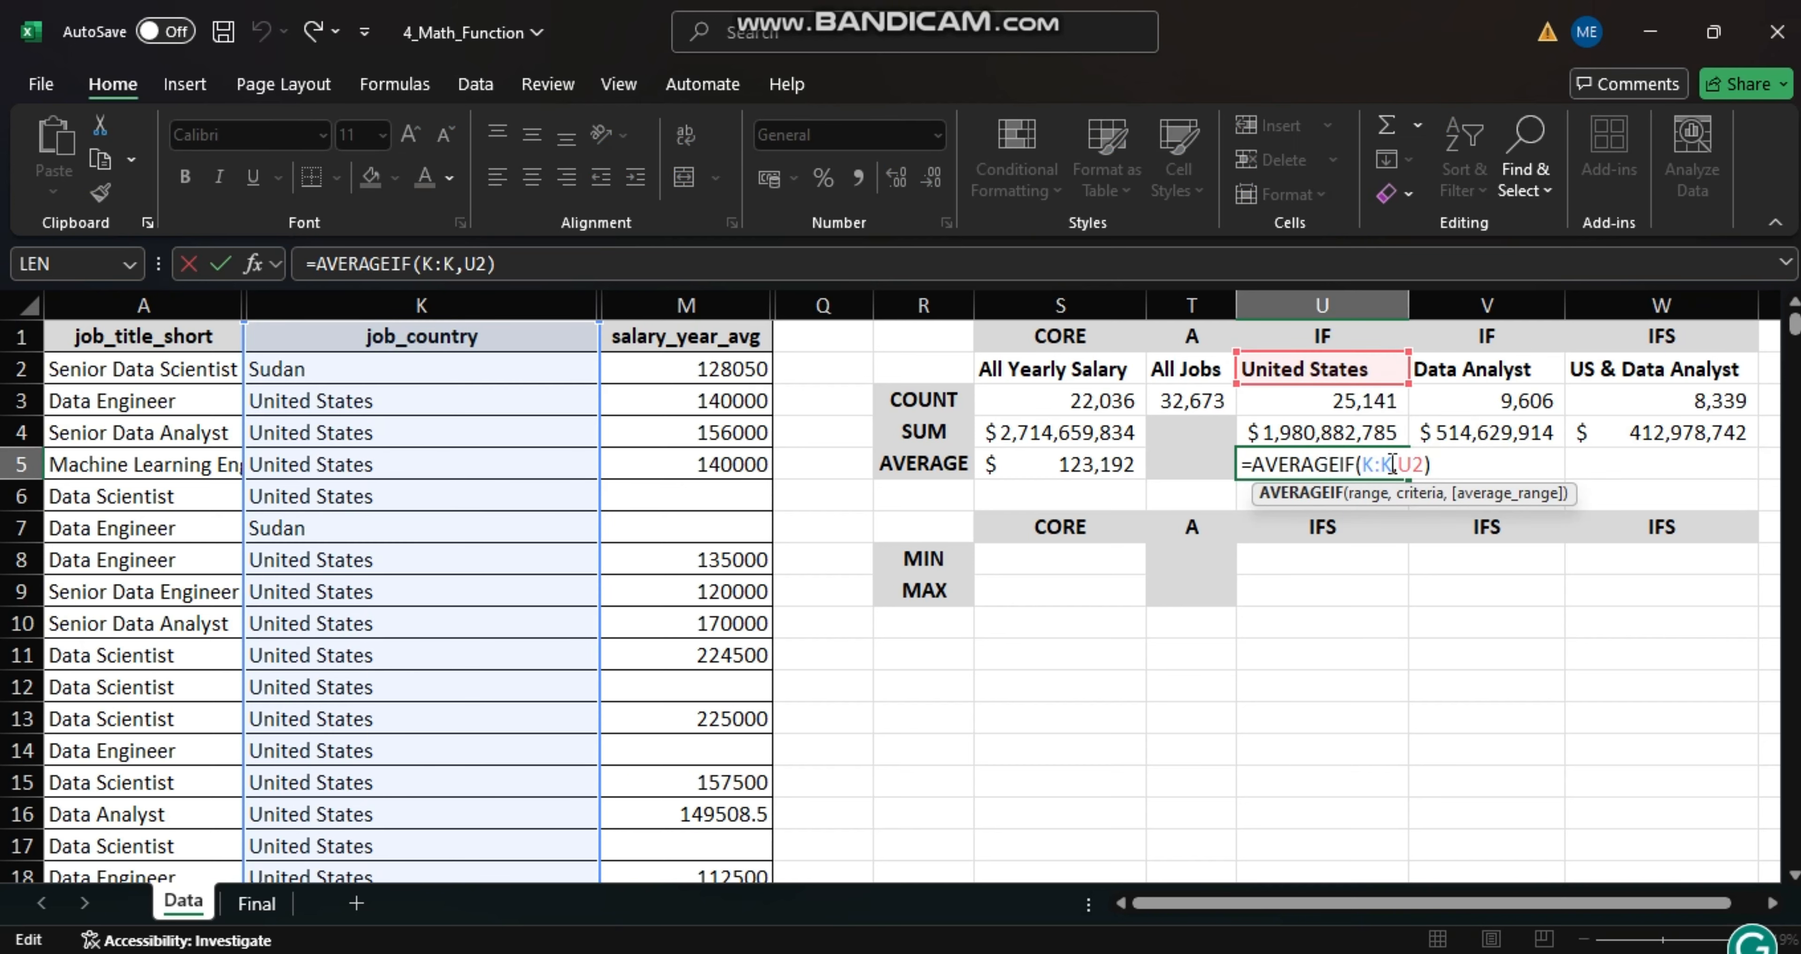
left_click(1423, 463)
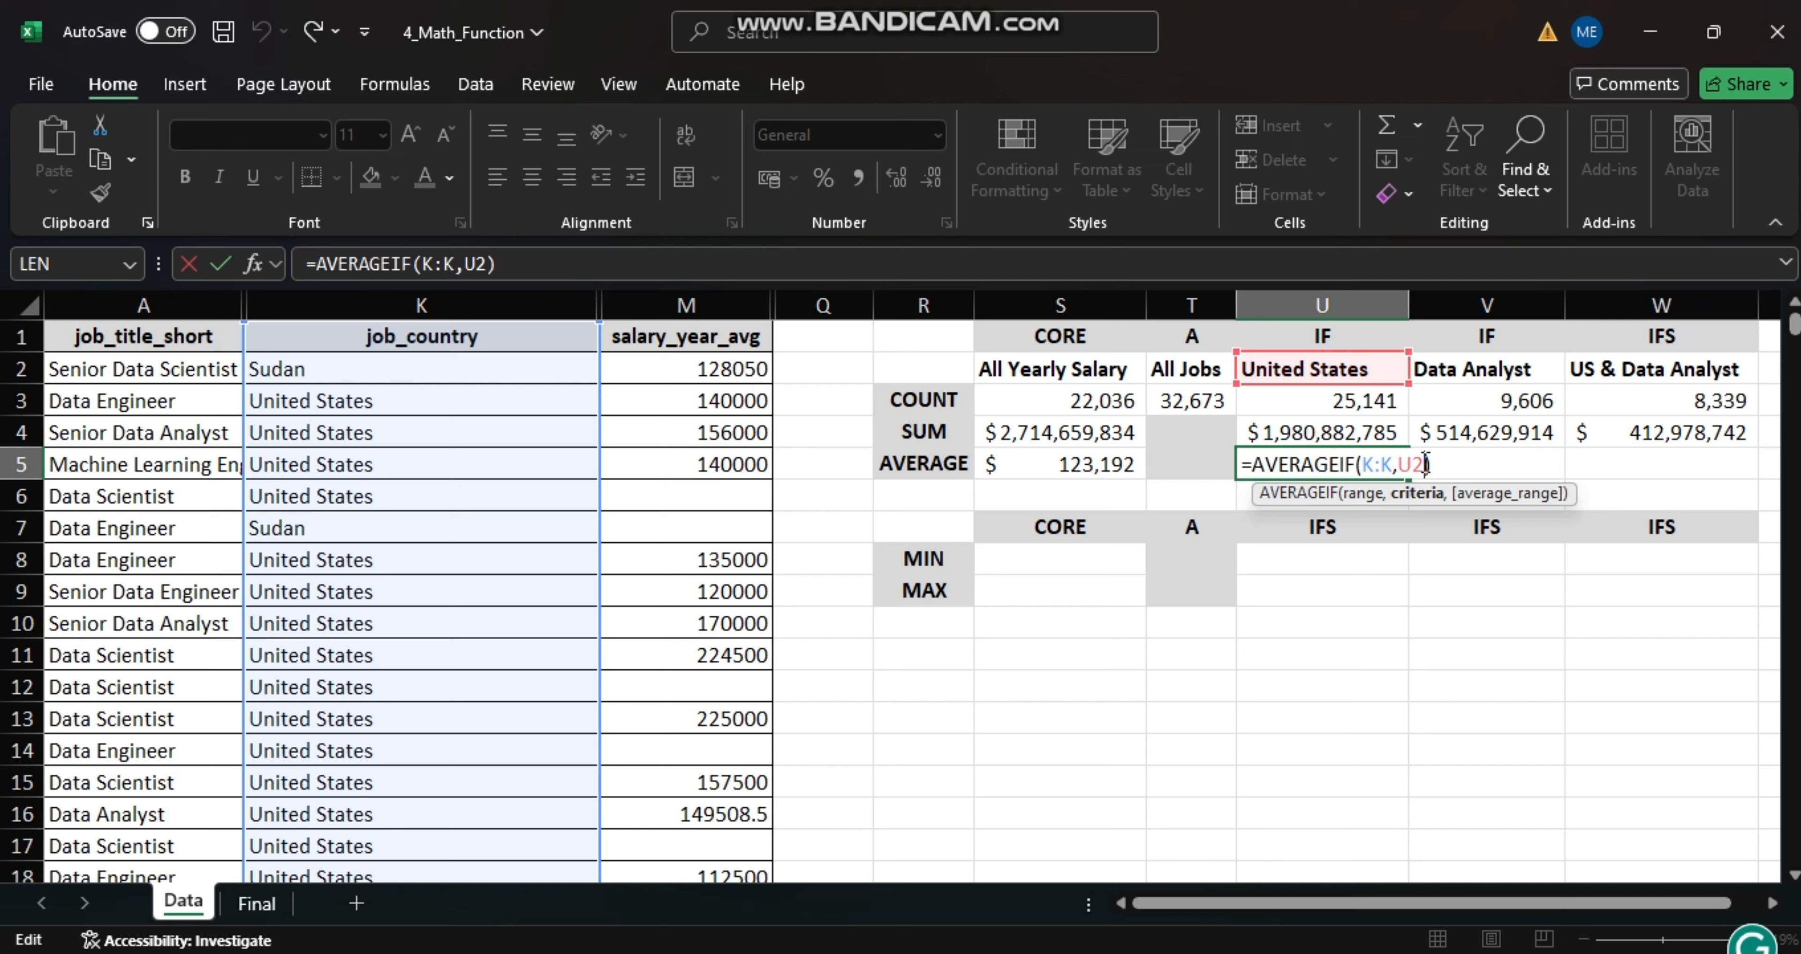
type(",")
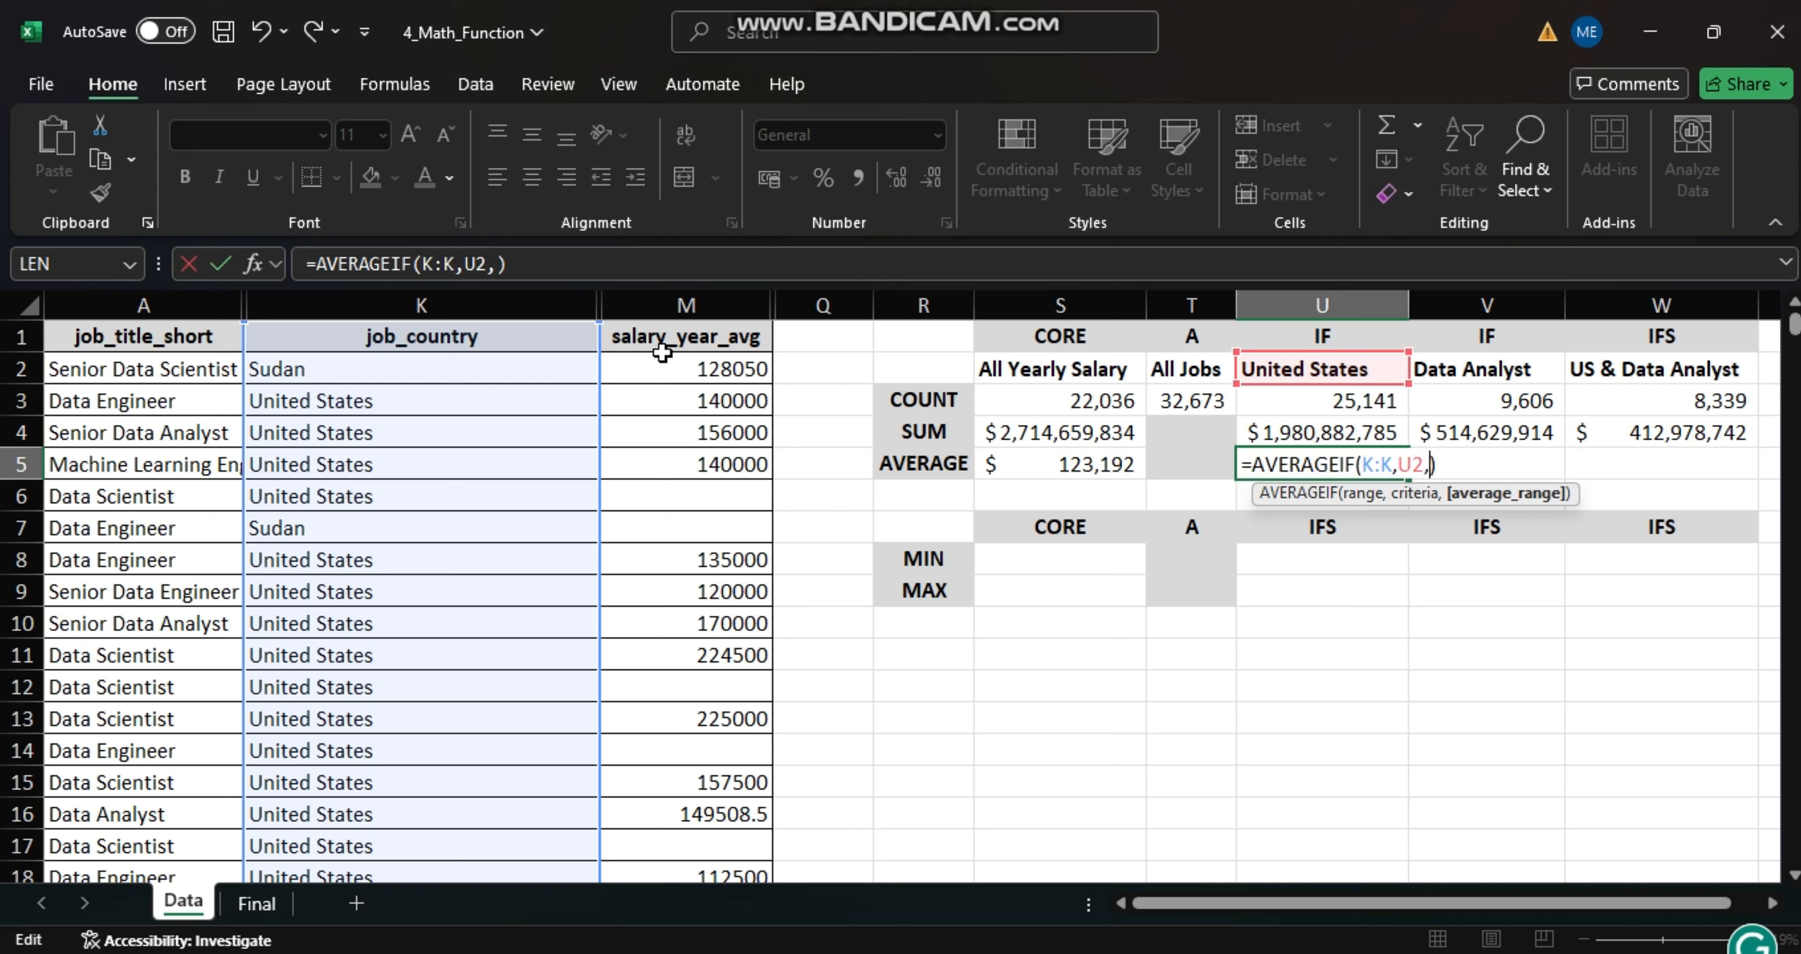
left_click(686, 305)
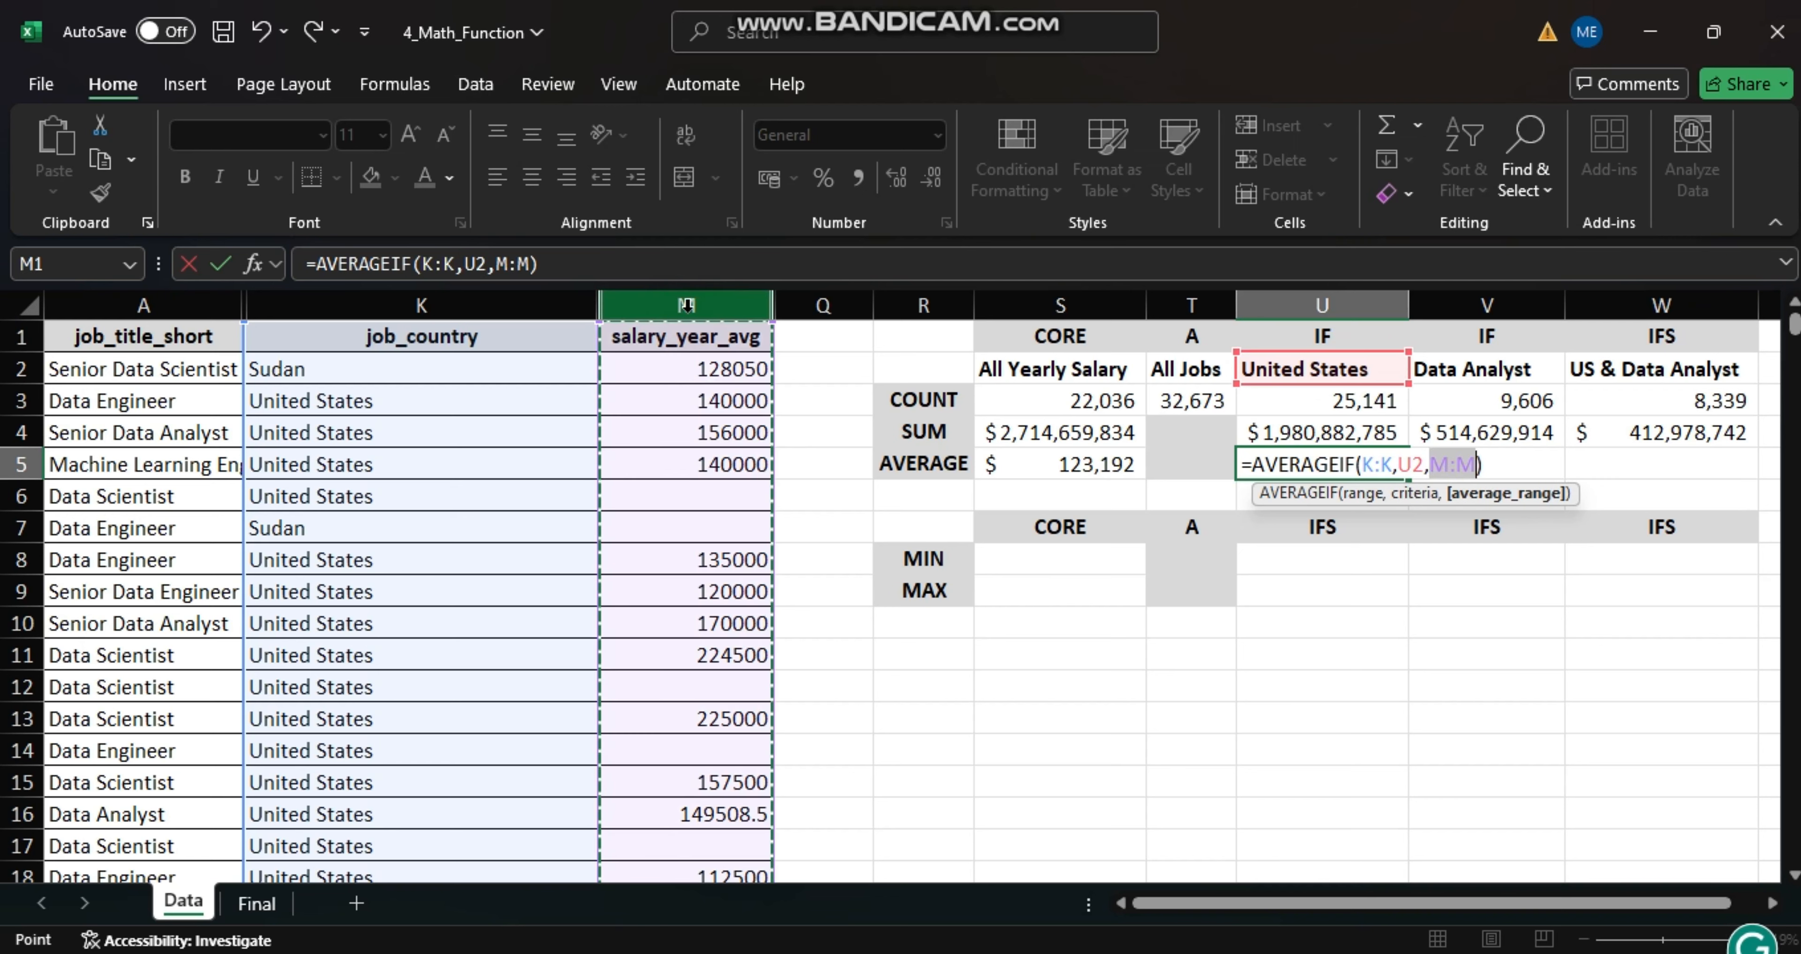
key("Return")
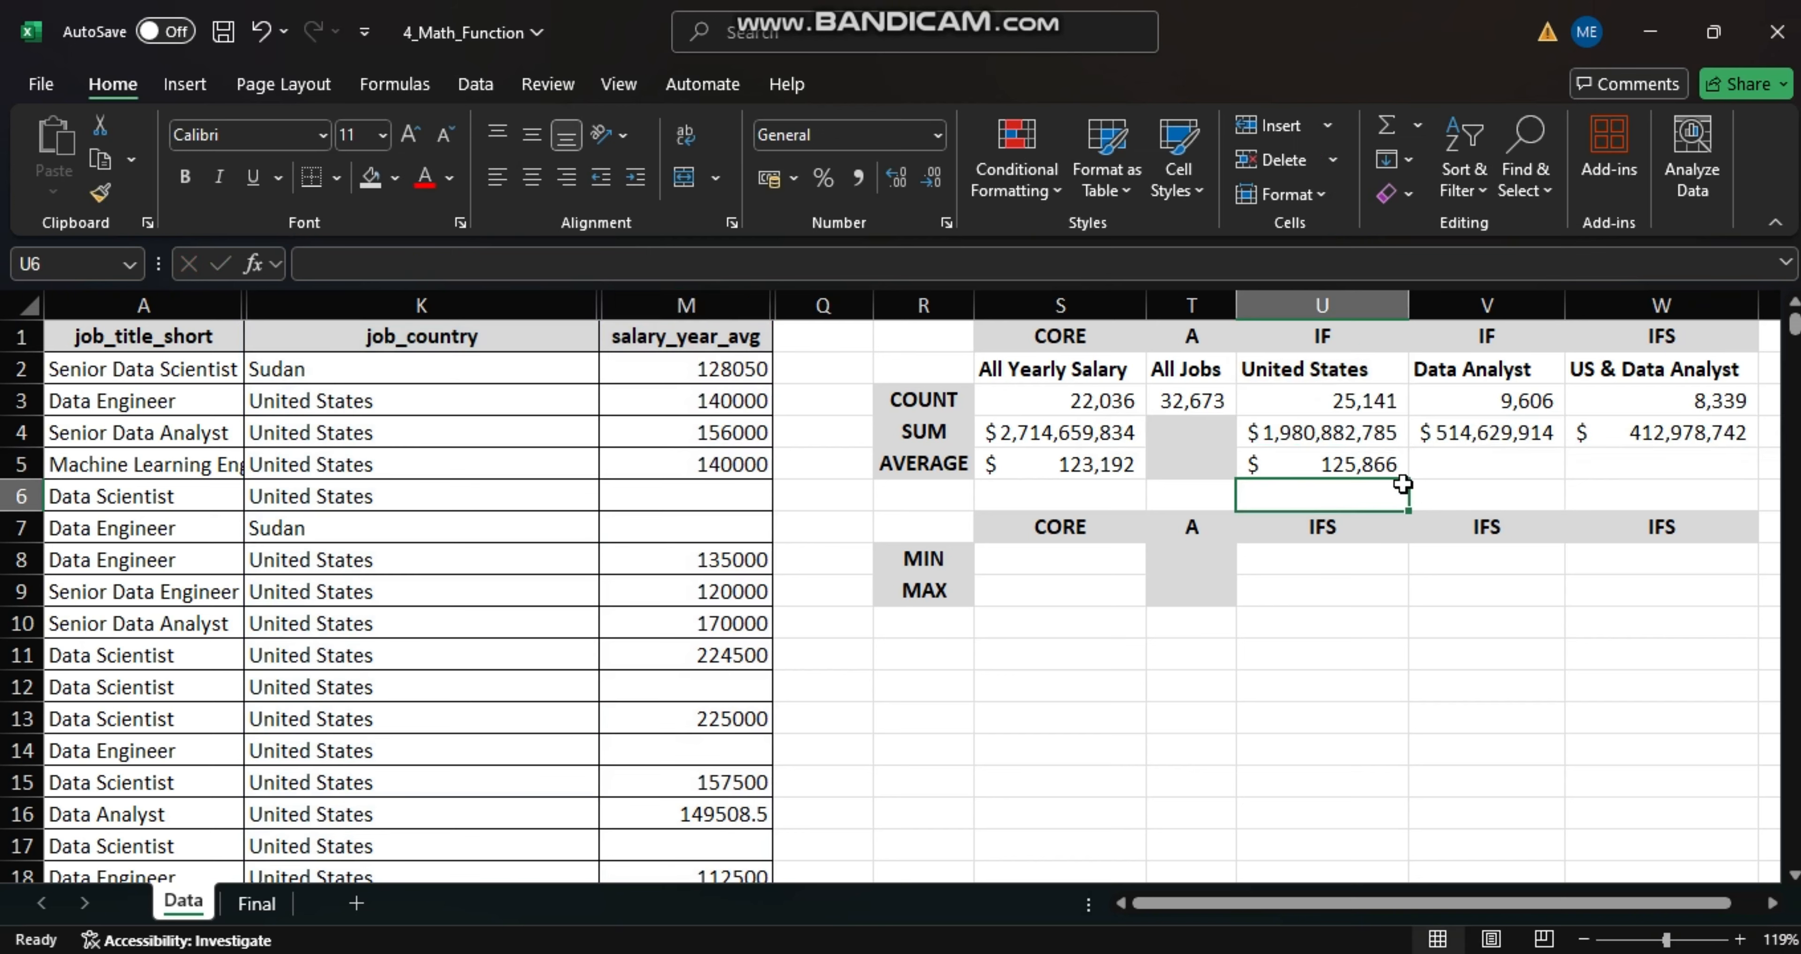
- Average the Data Analyst salaries in cell V5 with an AVERAGEIF formula using range A:A, criteria V2 and average range M:M
left_click(1454, 462)
type("=")
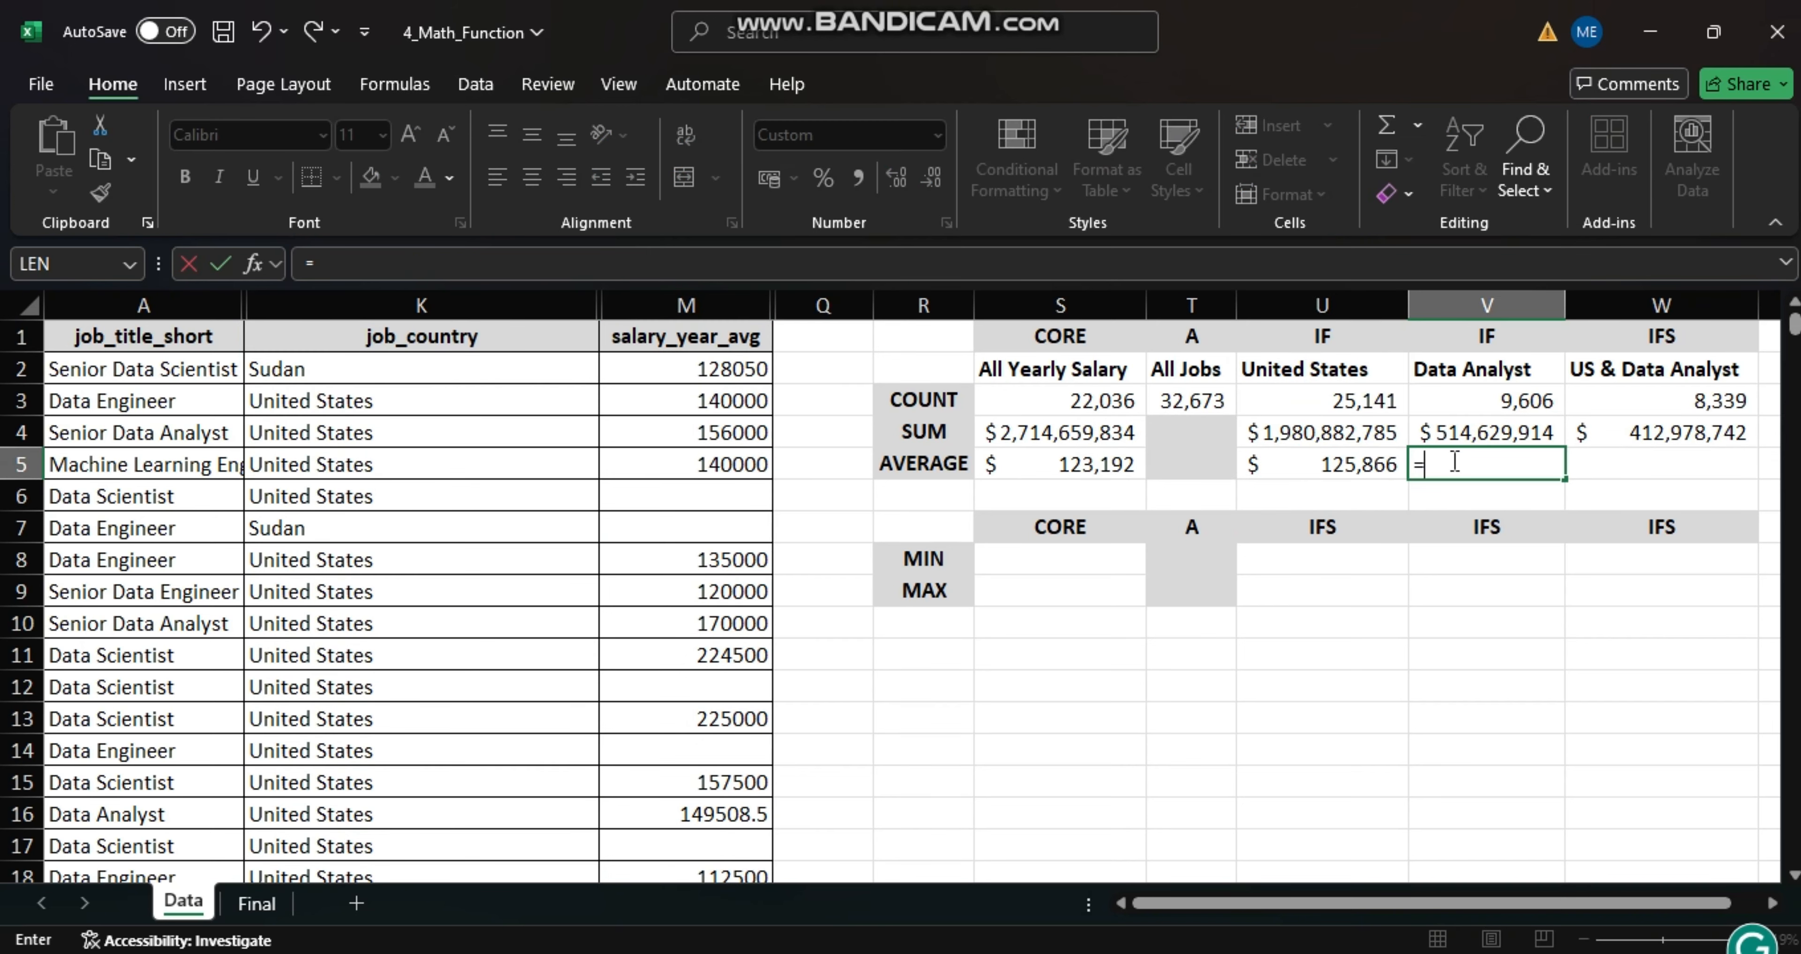
type("AVERAGEIF(")
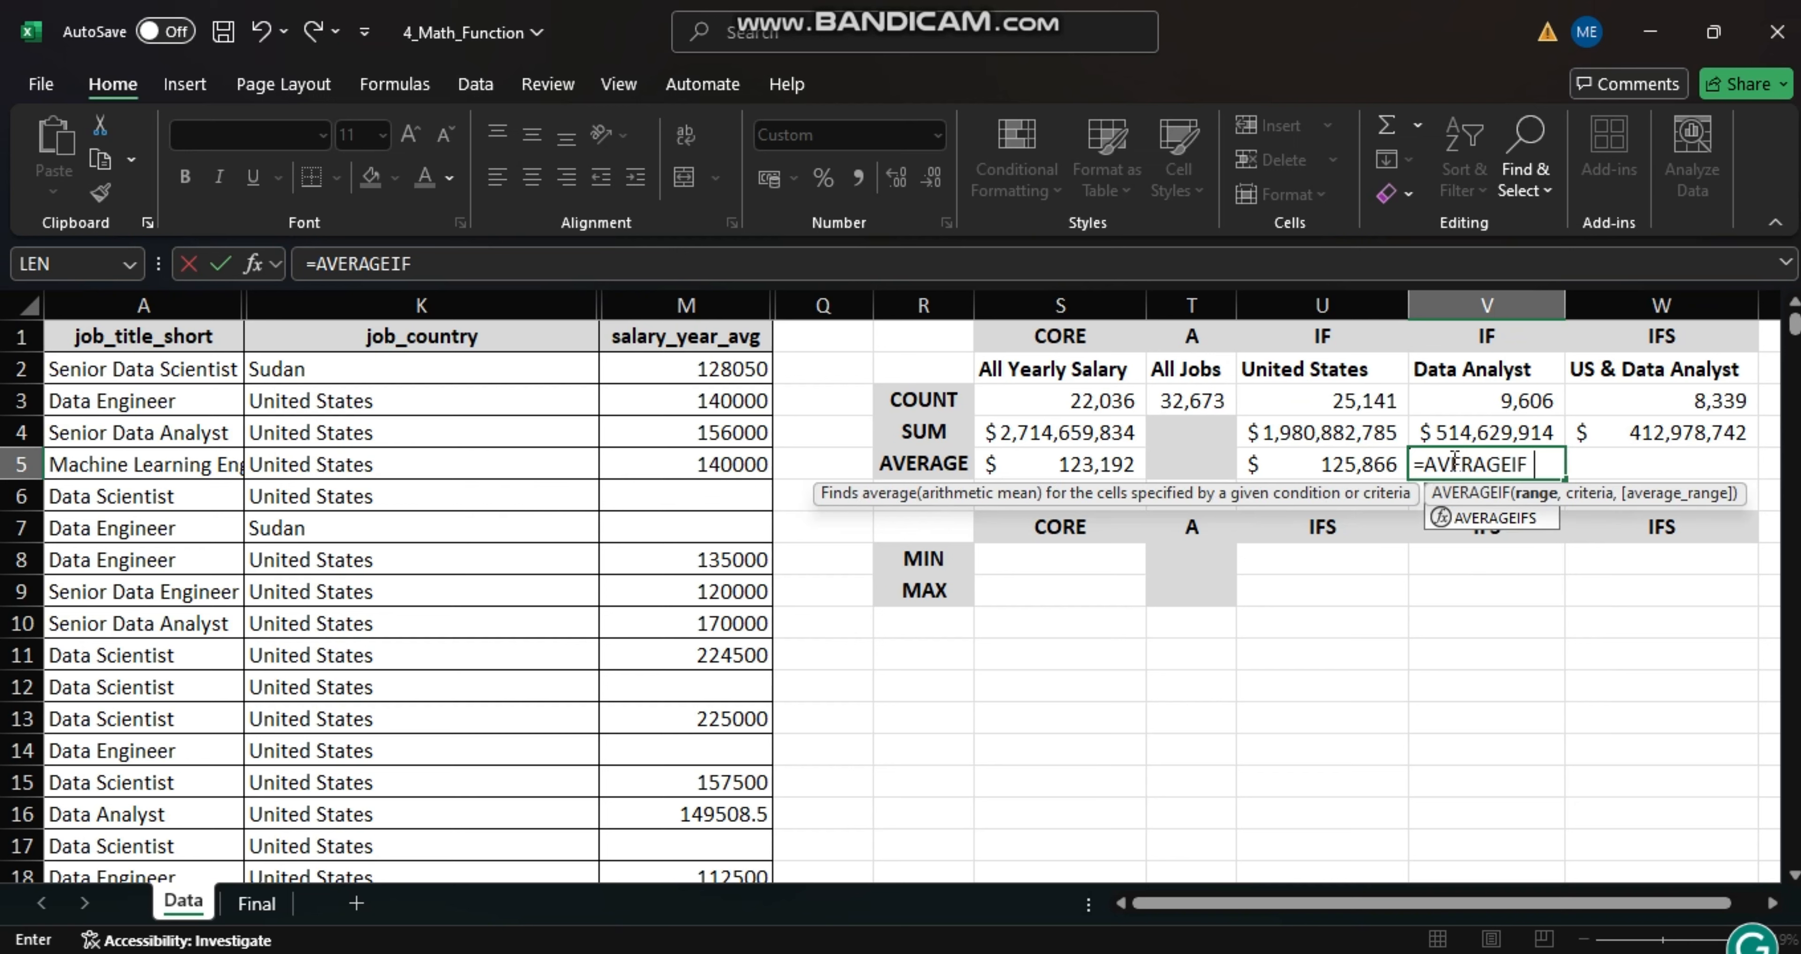
left_click(145, 304)
type(",")
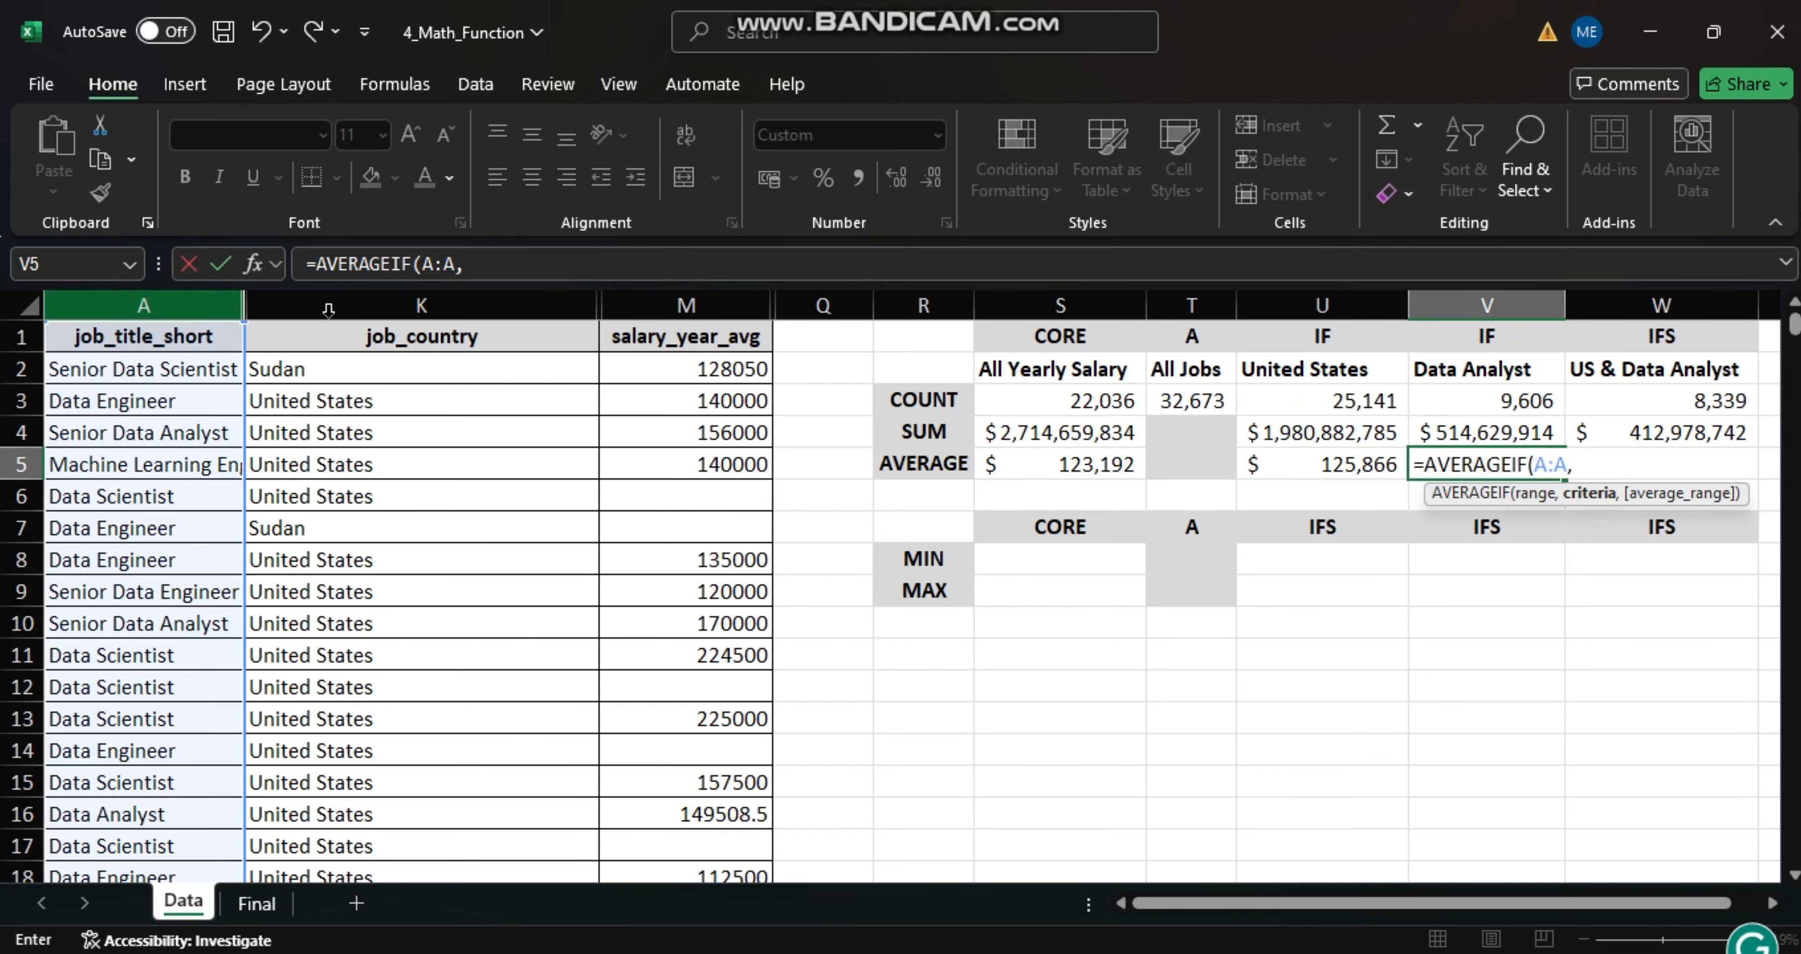
left_click(1450, 373)
type(",")
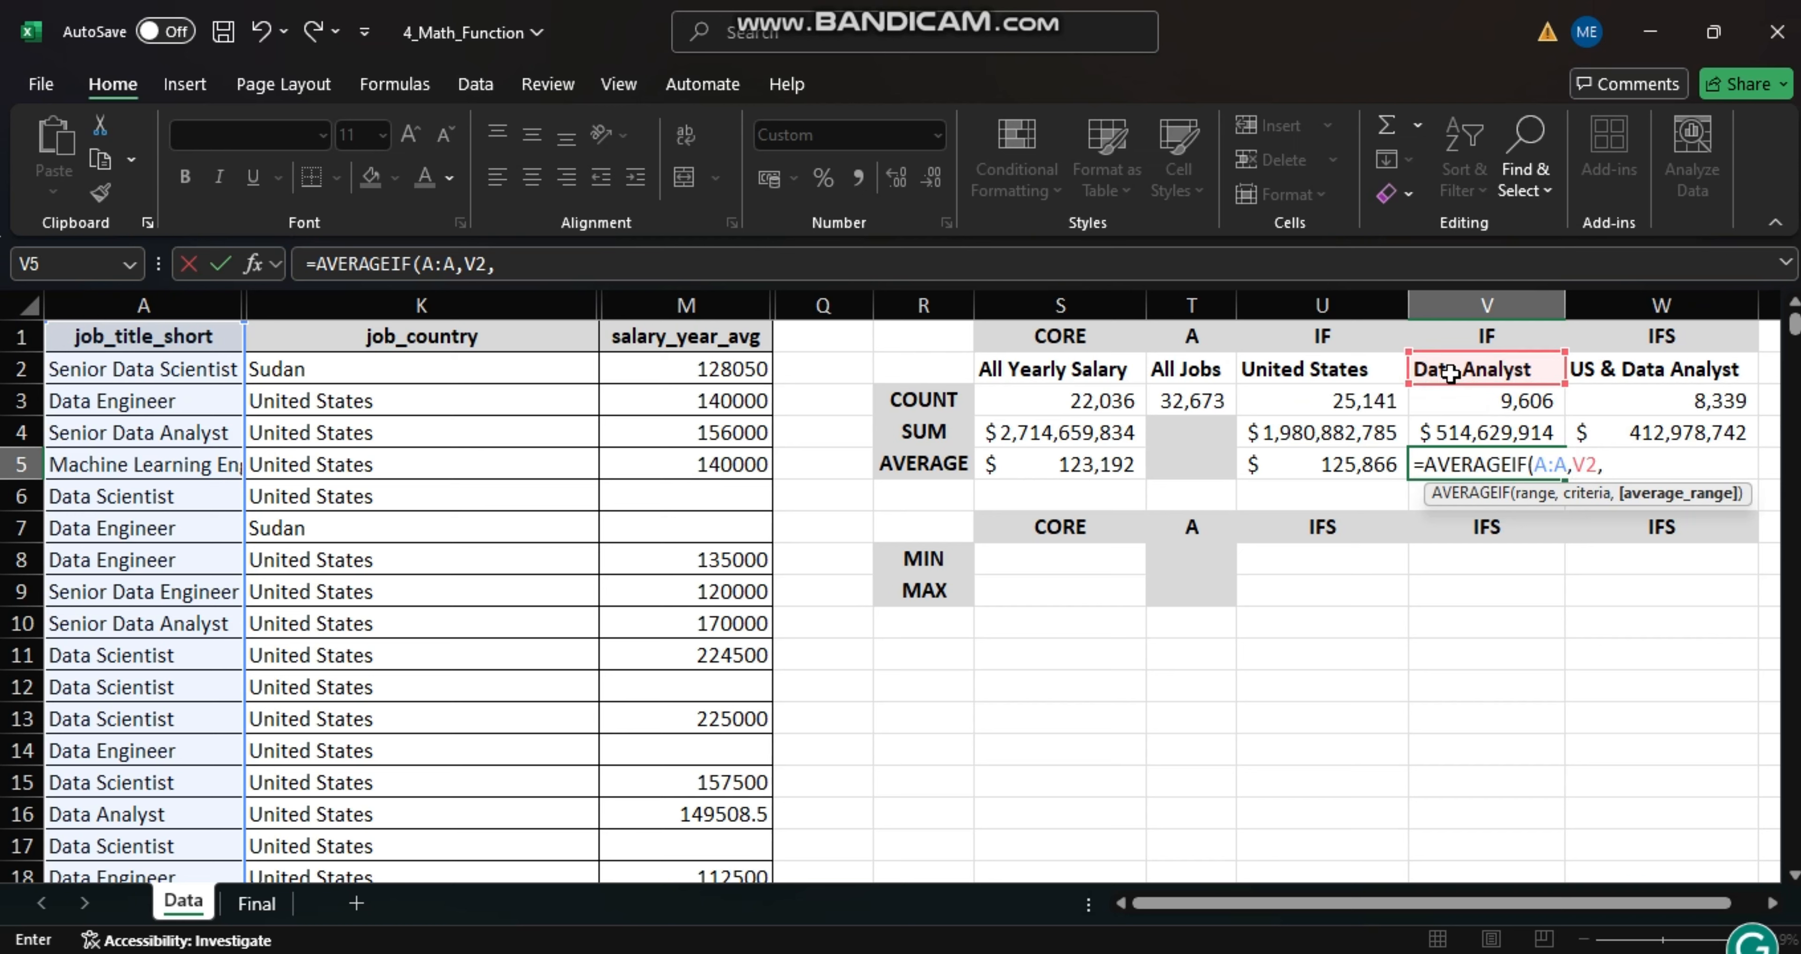
left_click(694, 301)
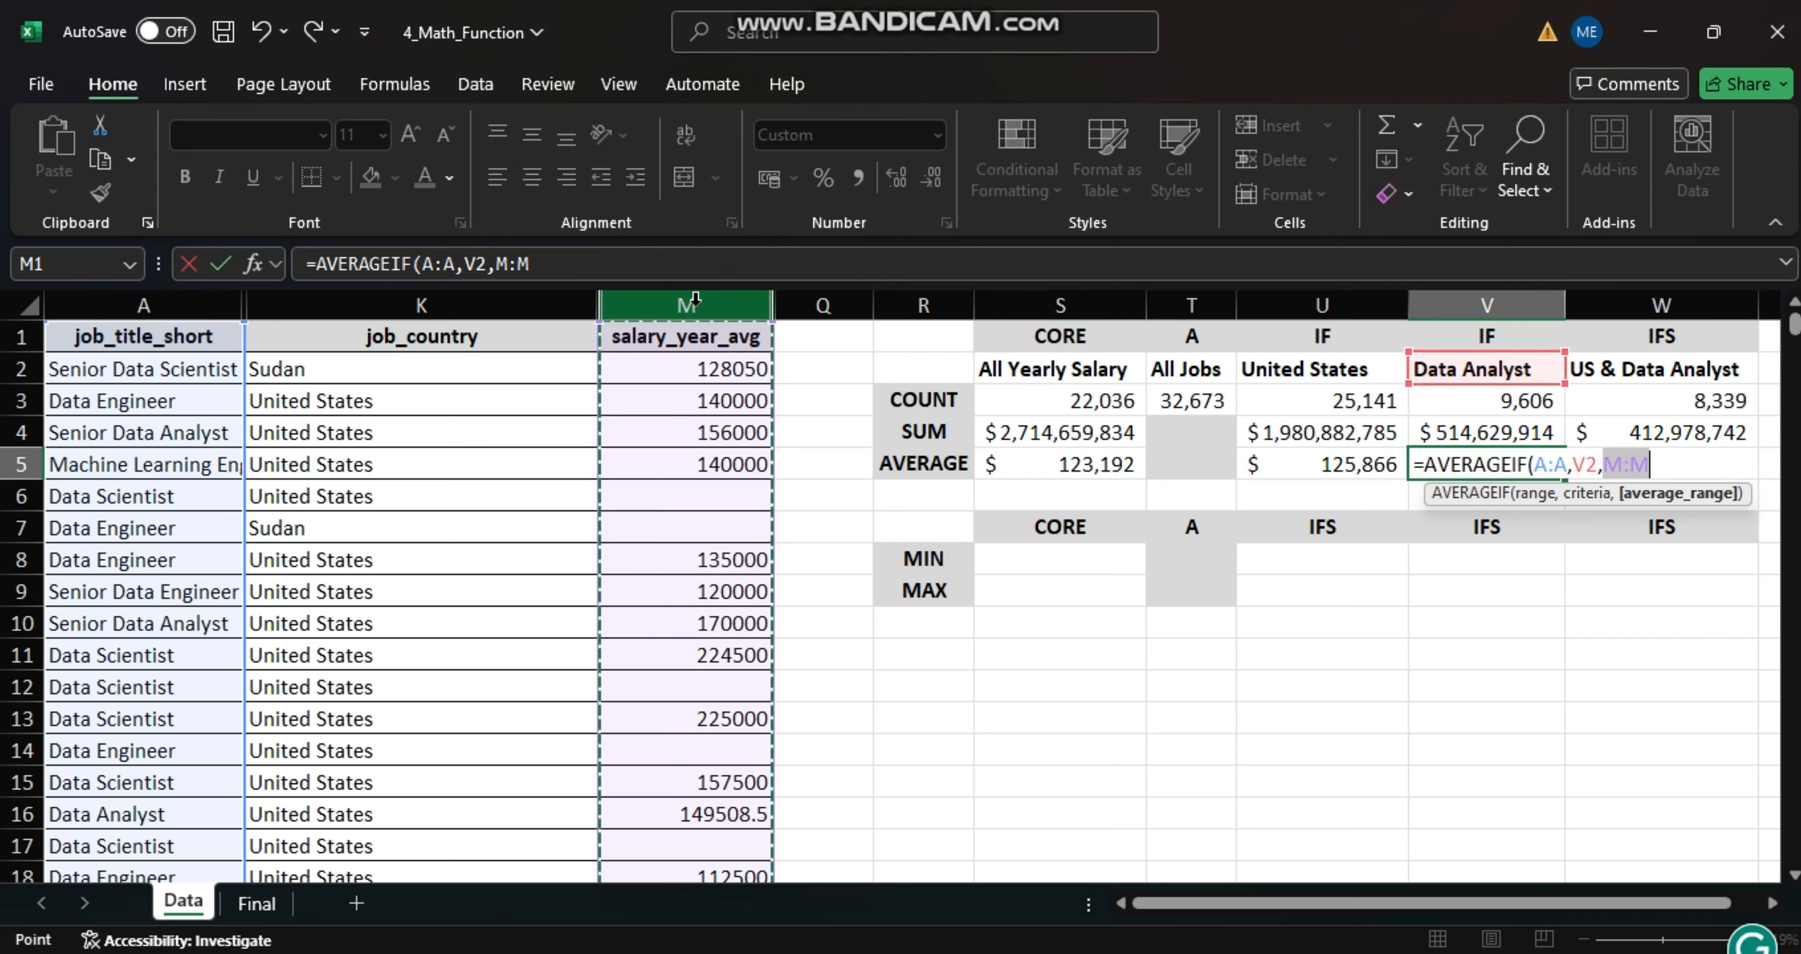
key("Return")
- Begin an AVERAGEIFS formula in the US & Data Analyst cell W5 with M:M as the average range
left_click(1741, 465)
type("=A")
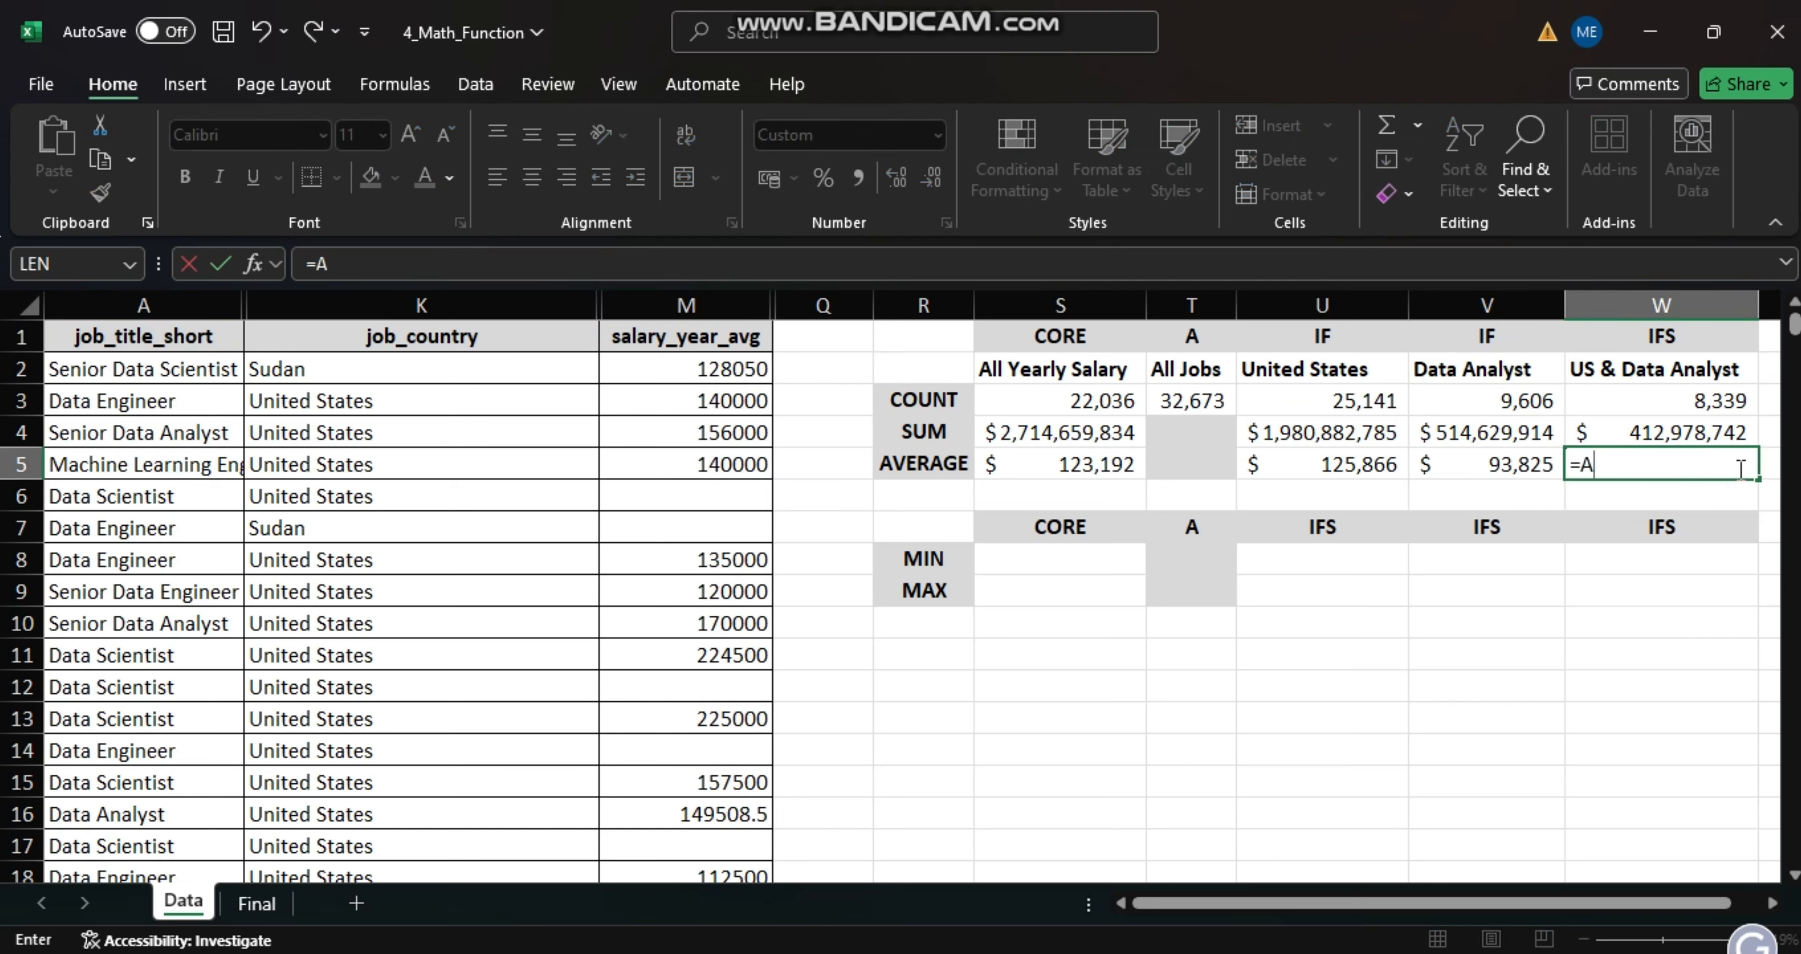
type("VEERAGEIFS")
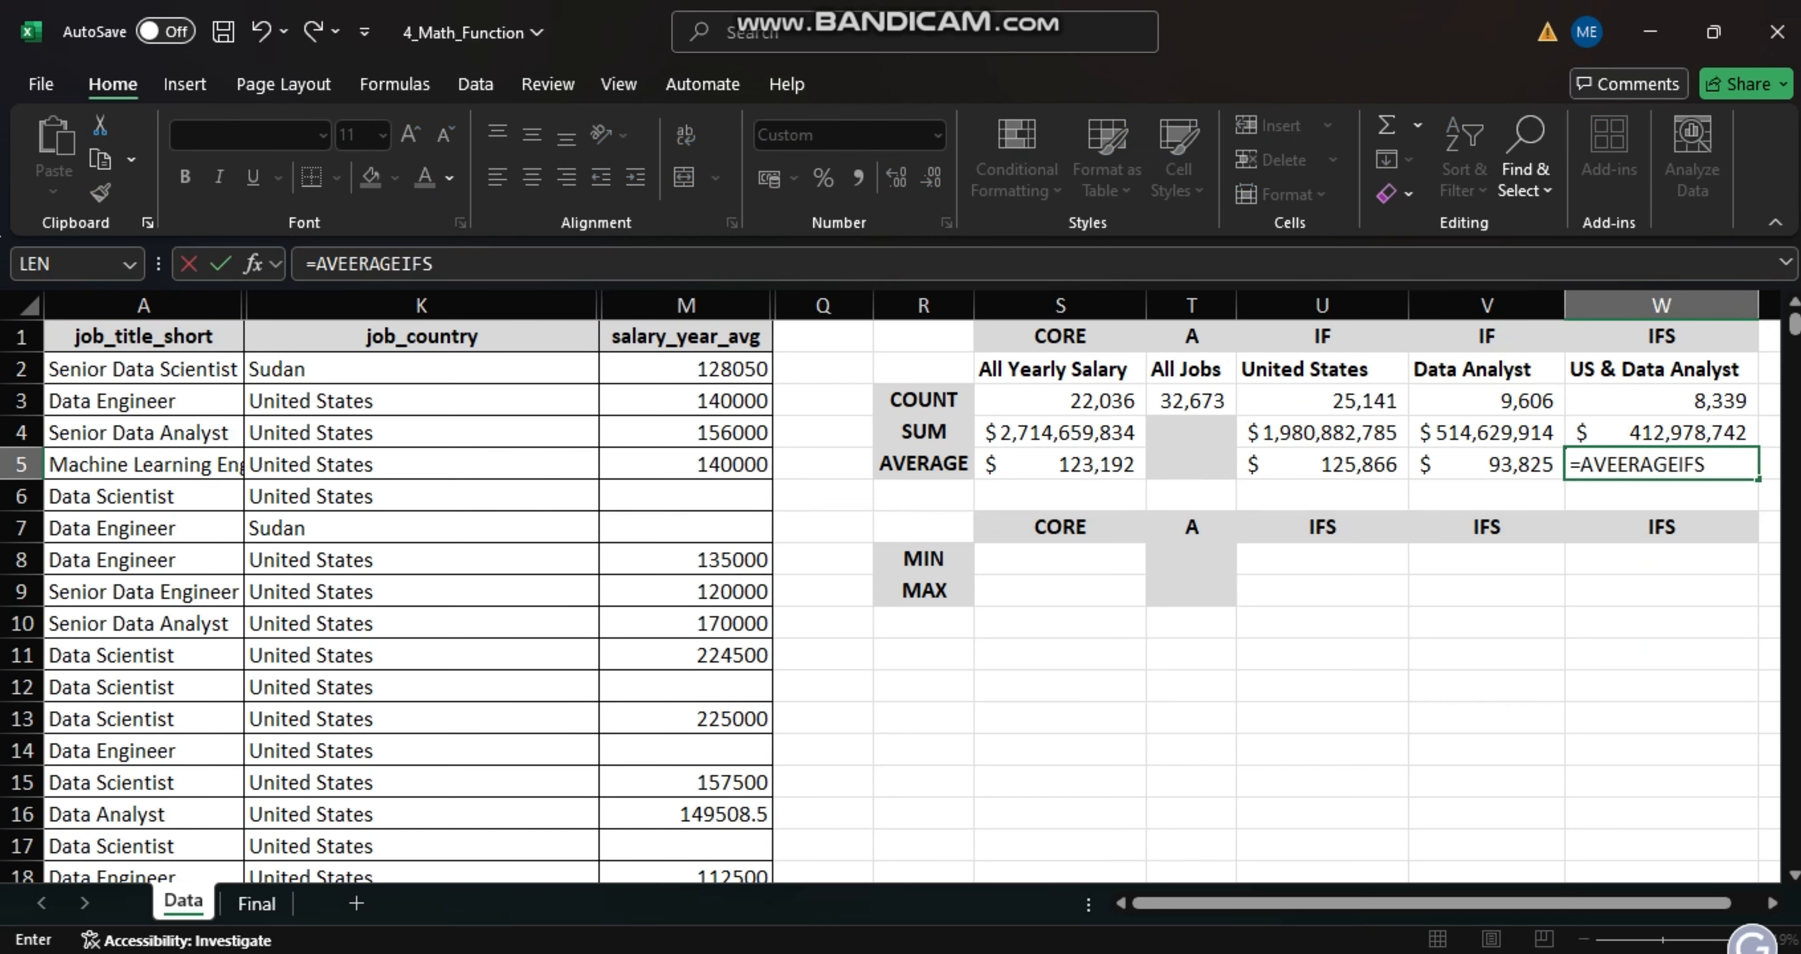
left_click(1619, 463)
key("BackSpace")
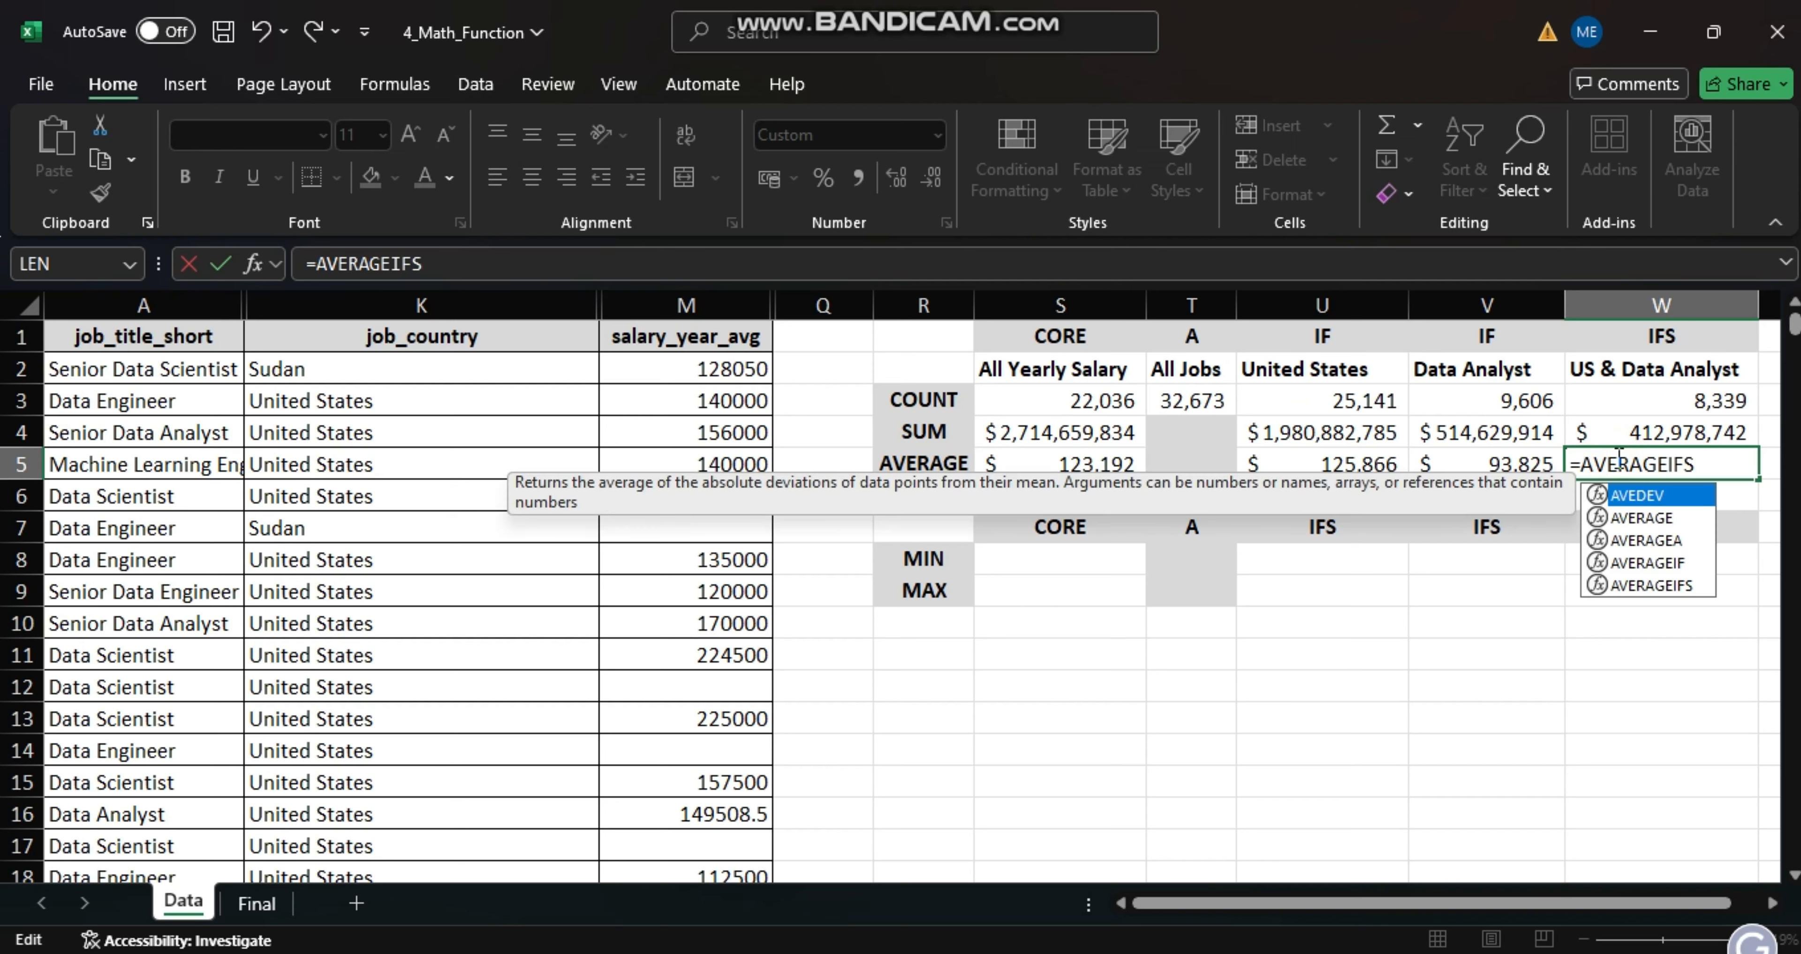
left_click(1754, 464)
type("(")
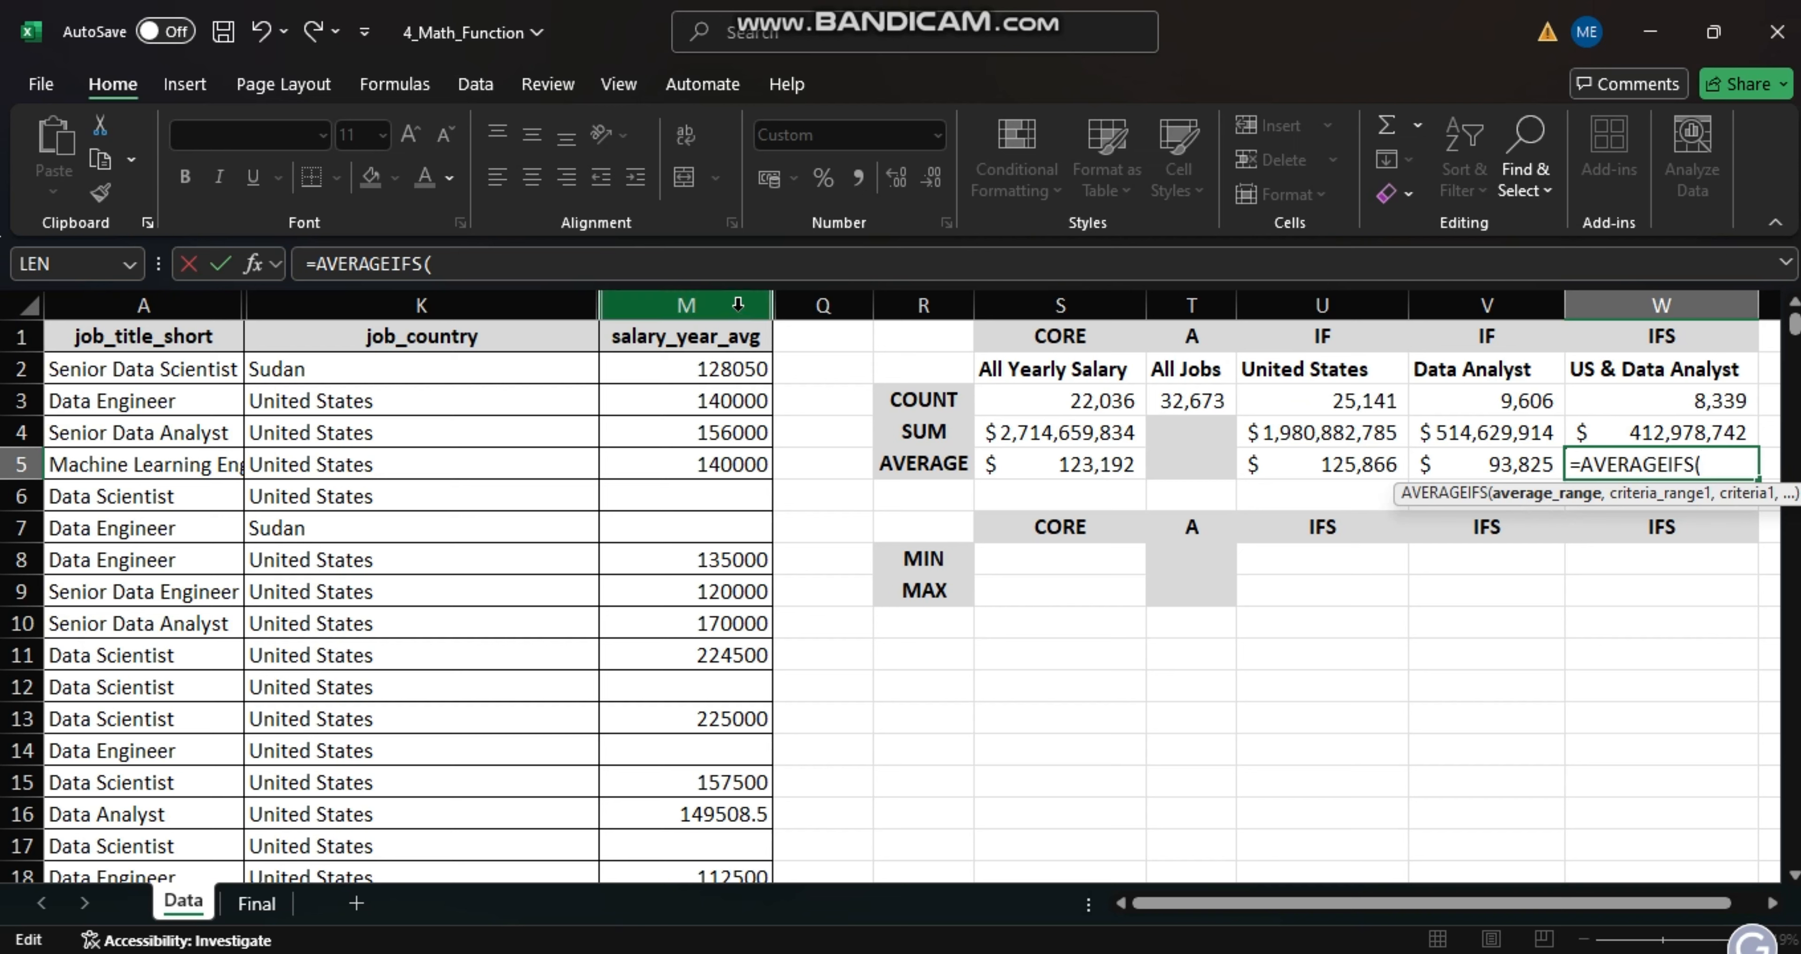
left_click(686, 304)
type(",")
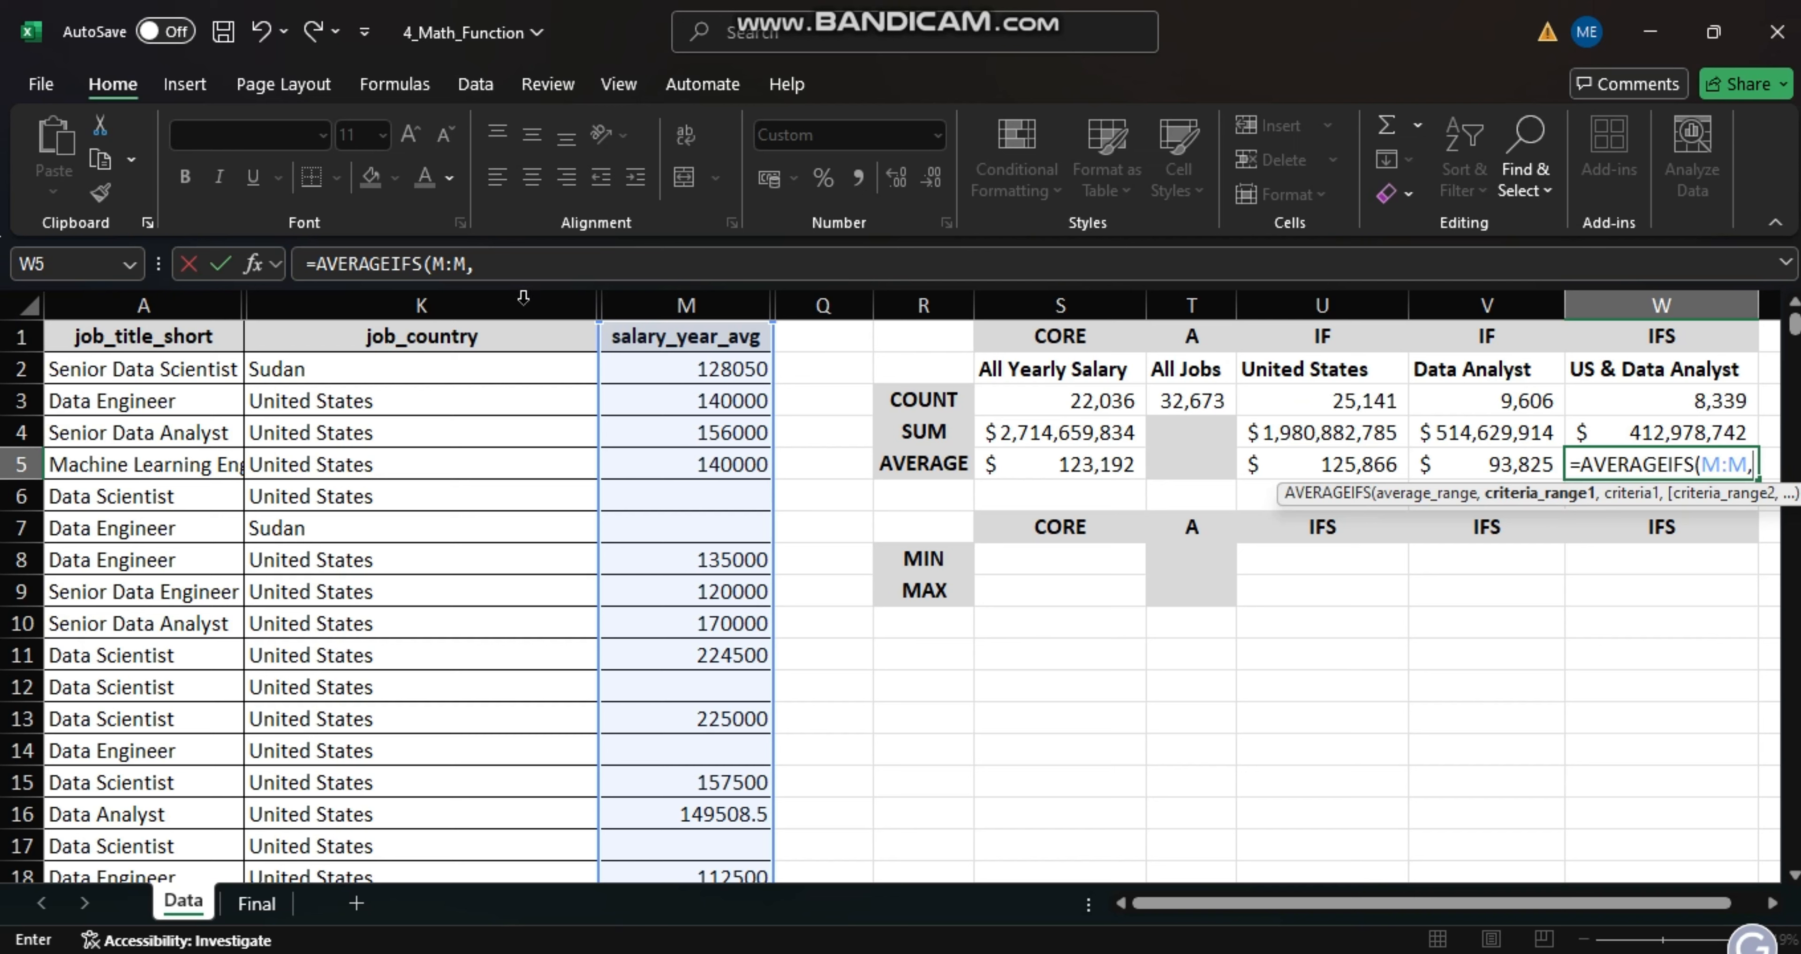
- Complete the AVERAGEIFS formula in W5 with criteria pairs K:K matching U2 and A:A matching V2
left_click(470, 305)
type(",")
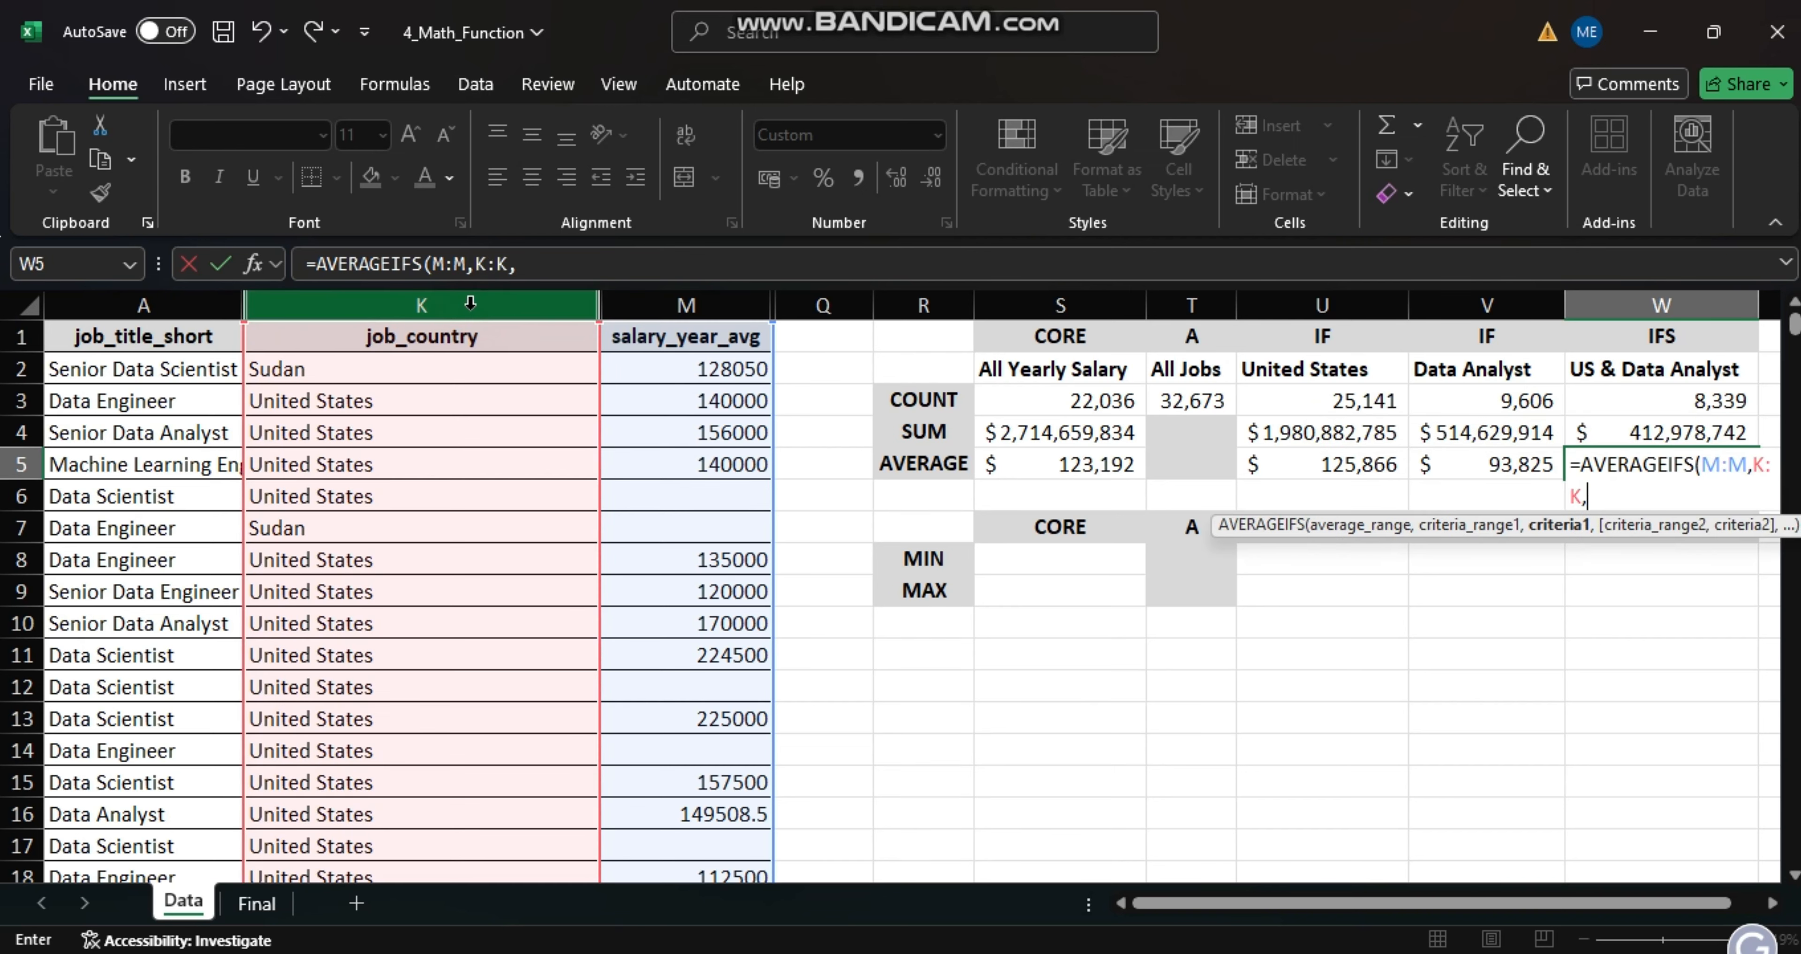
left_click(1318, 363)
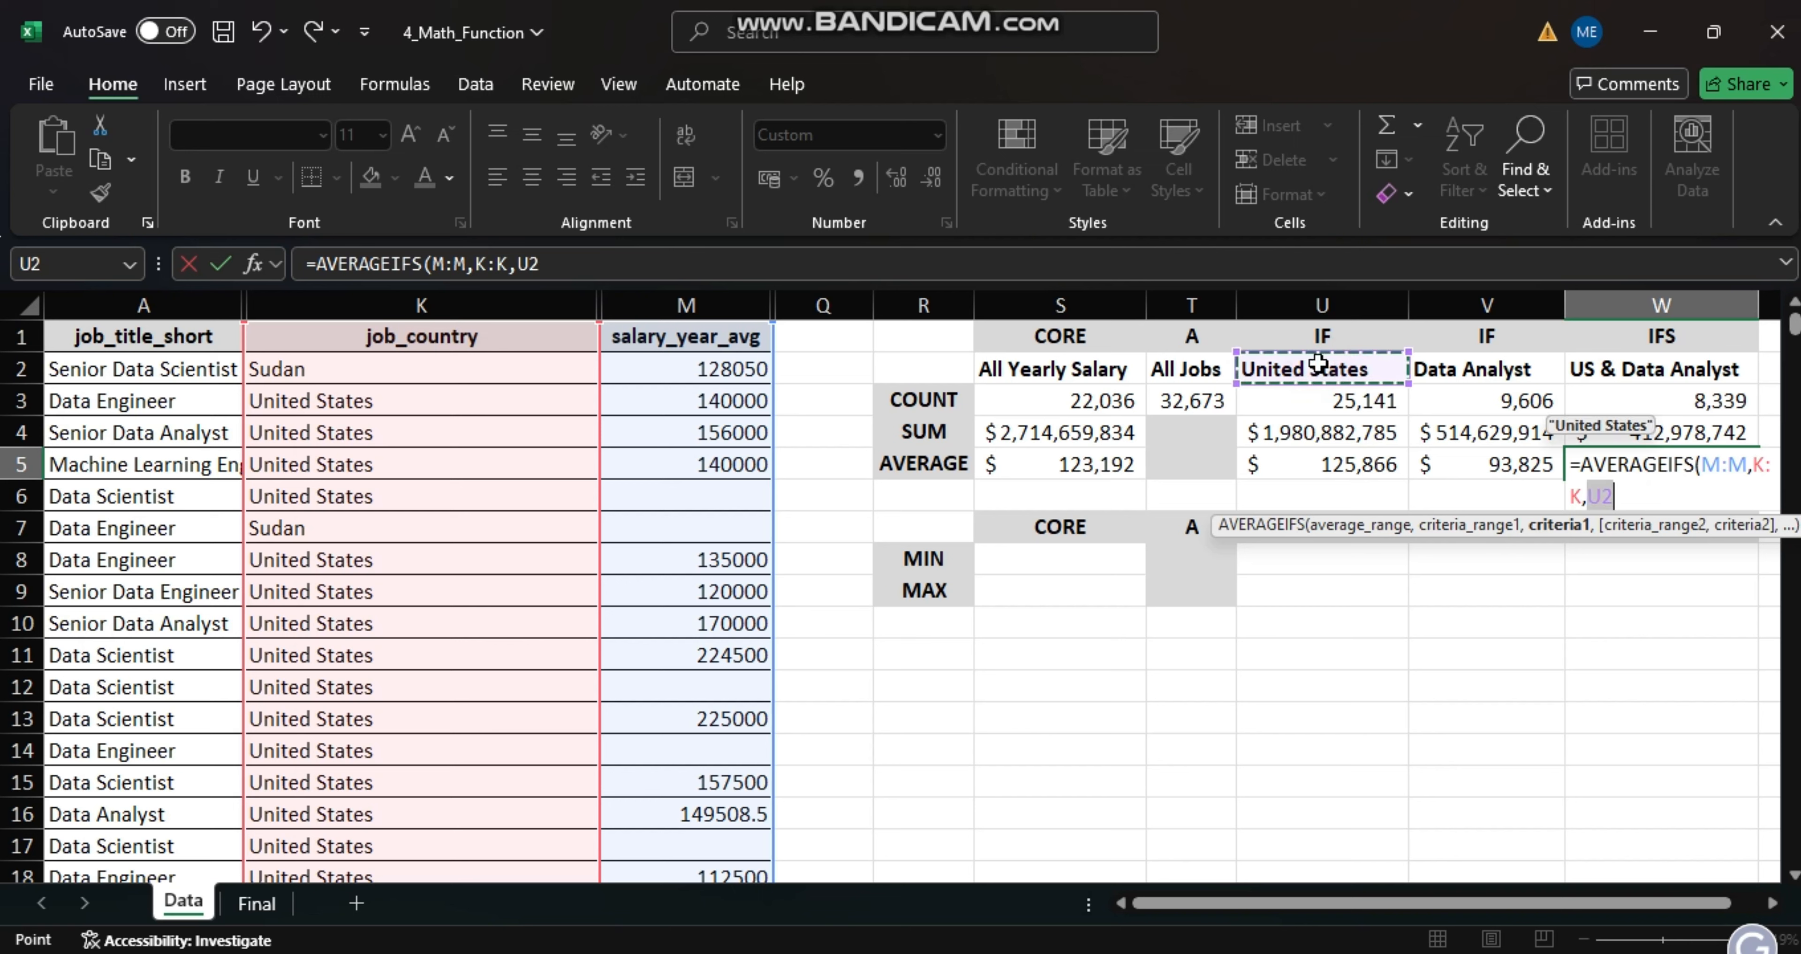
type(",")
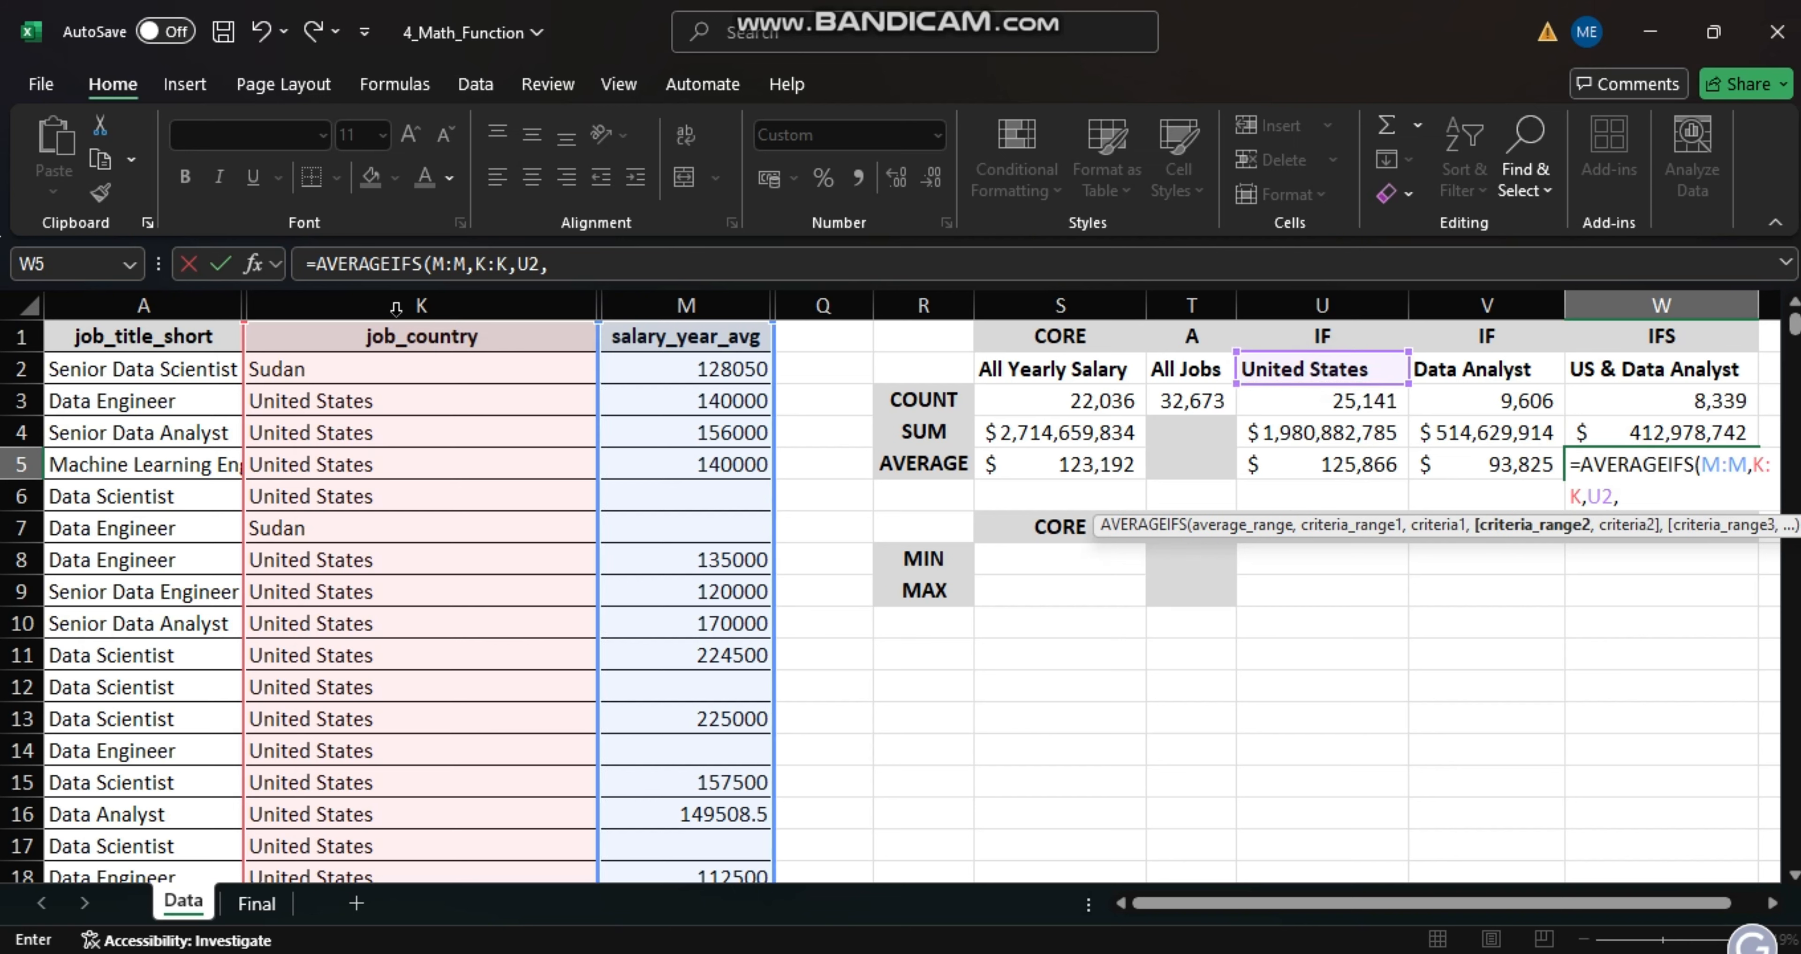
left_click(142, 304)
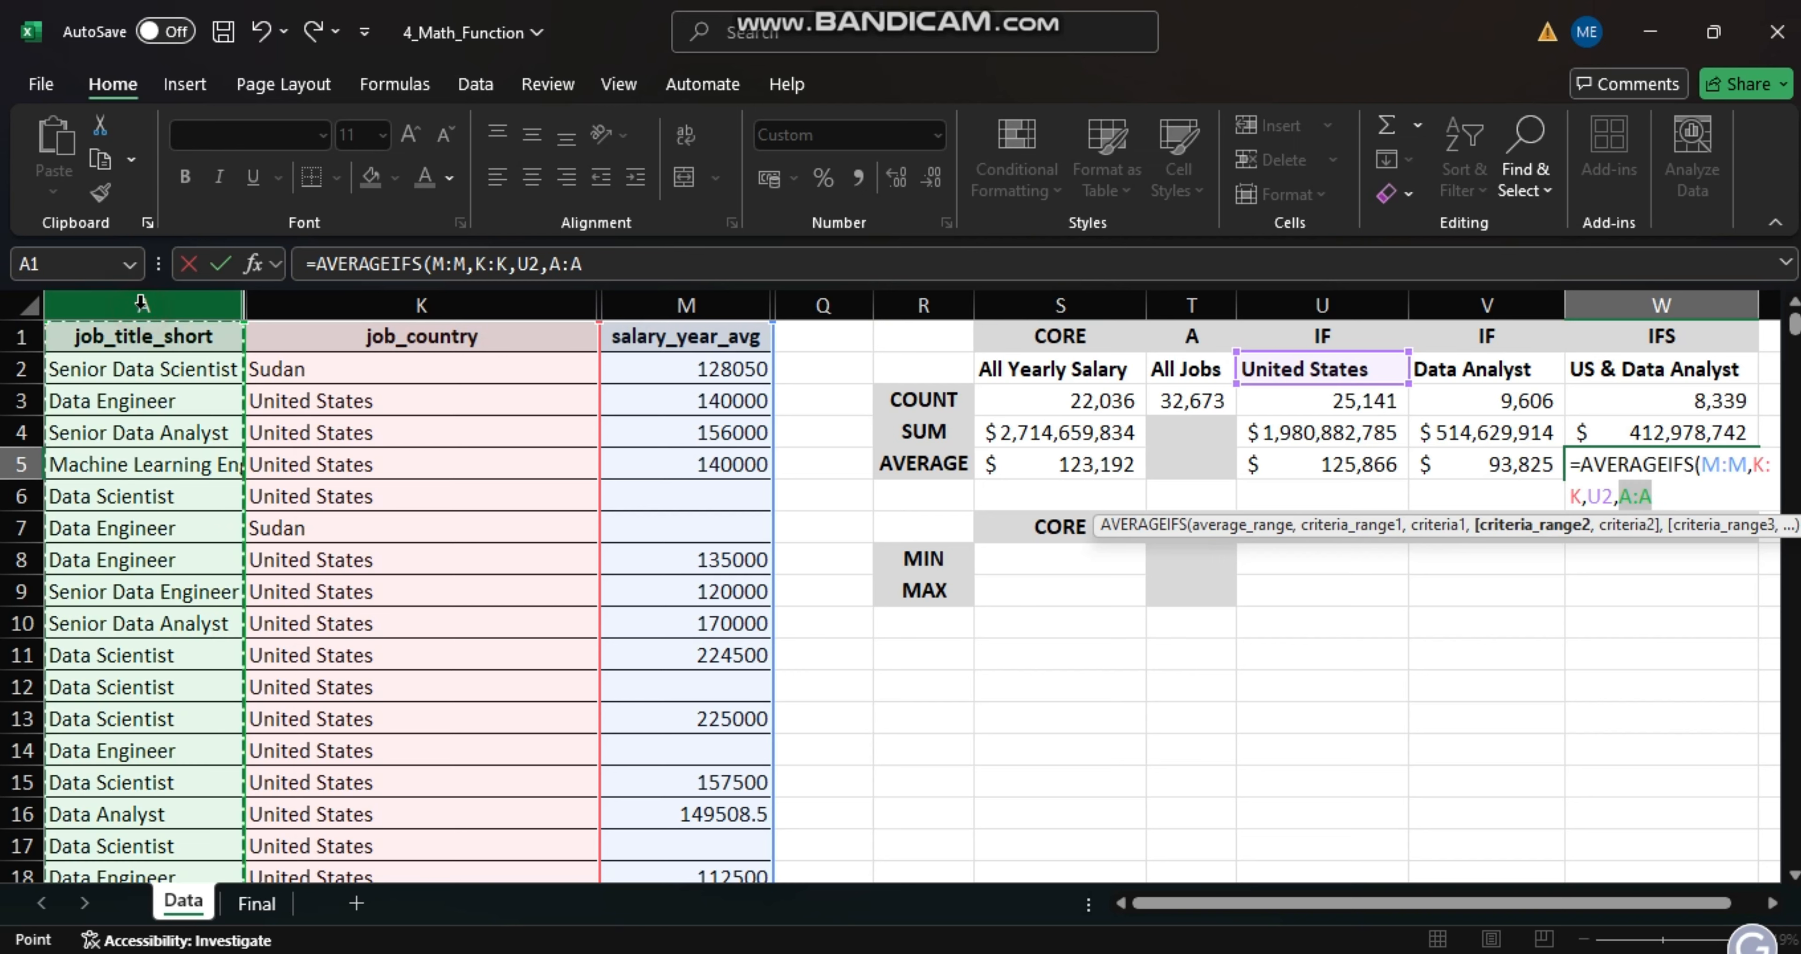
type(",")
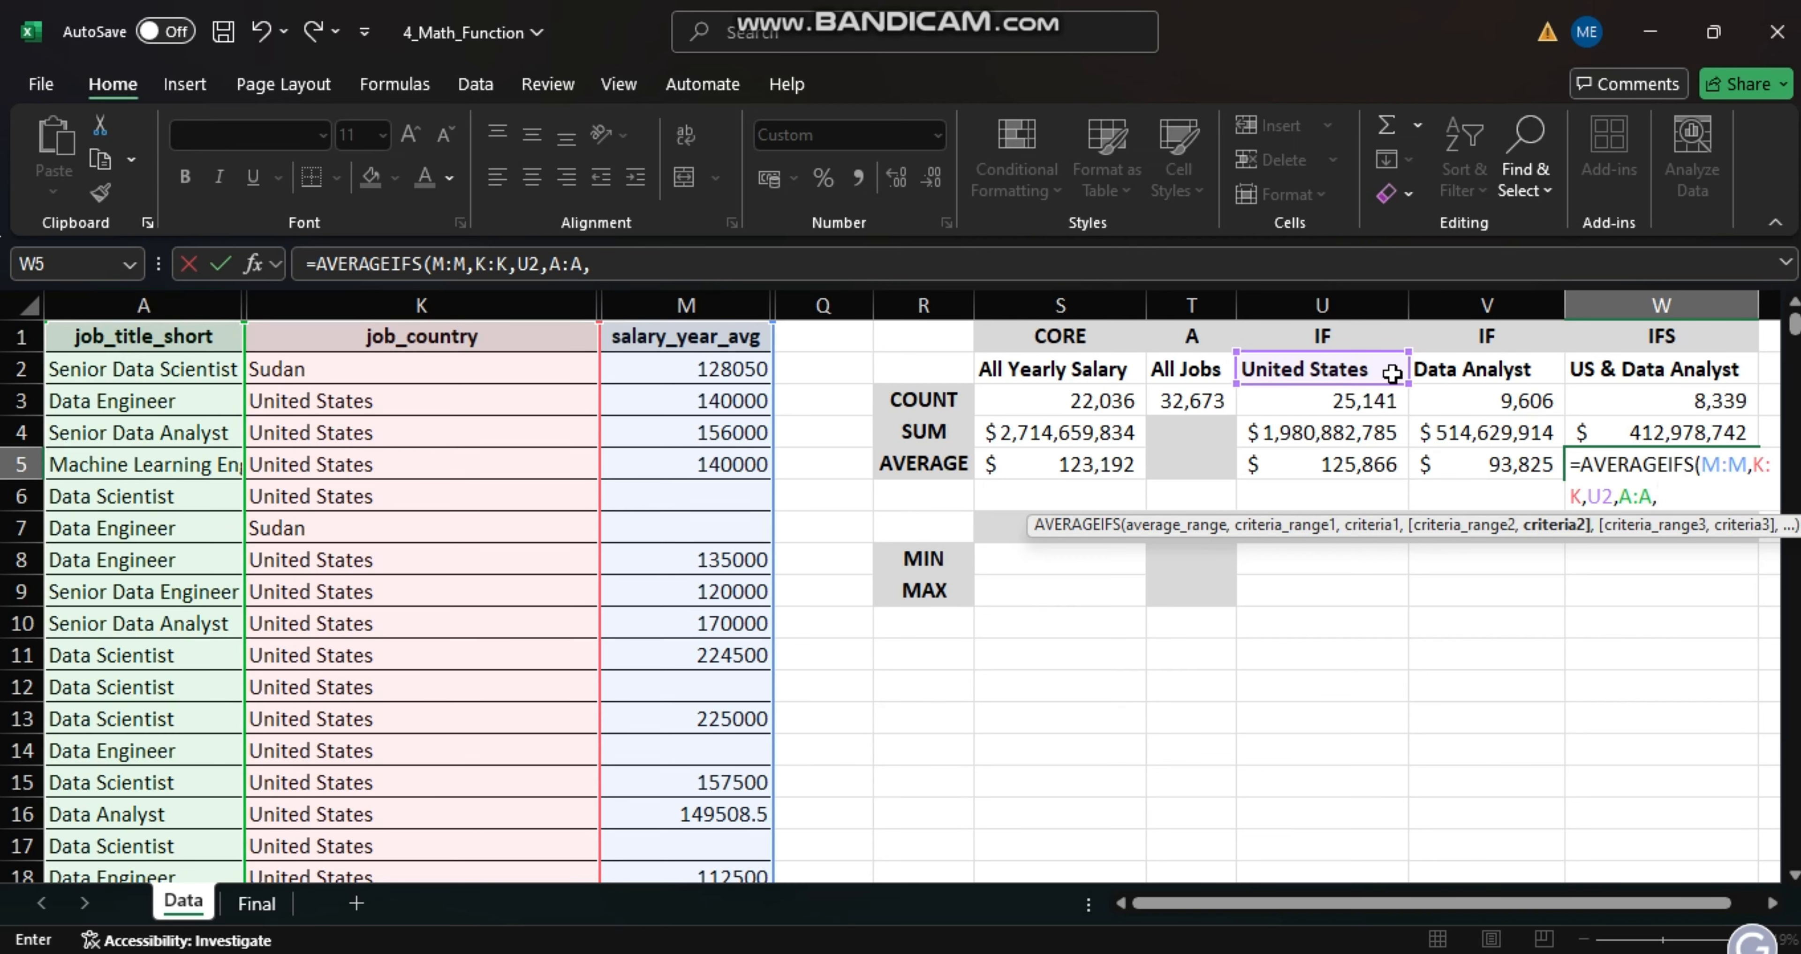
left_click(1484, 370)
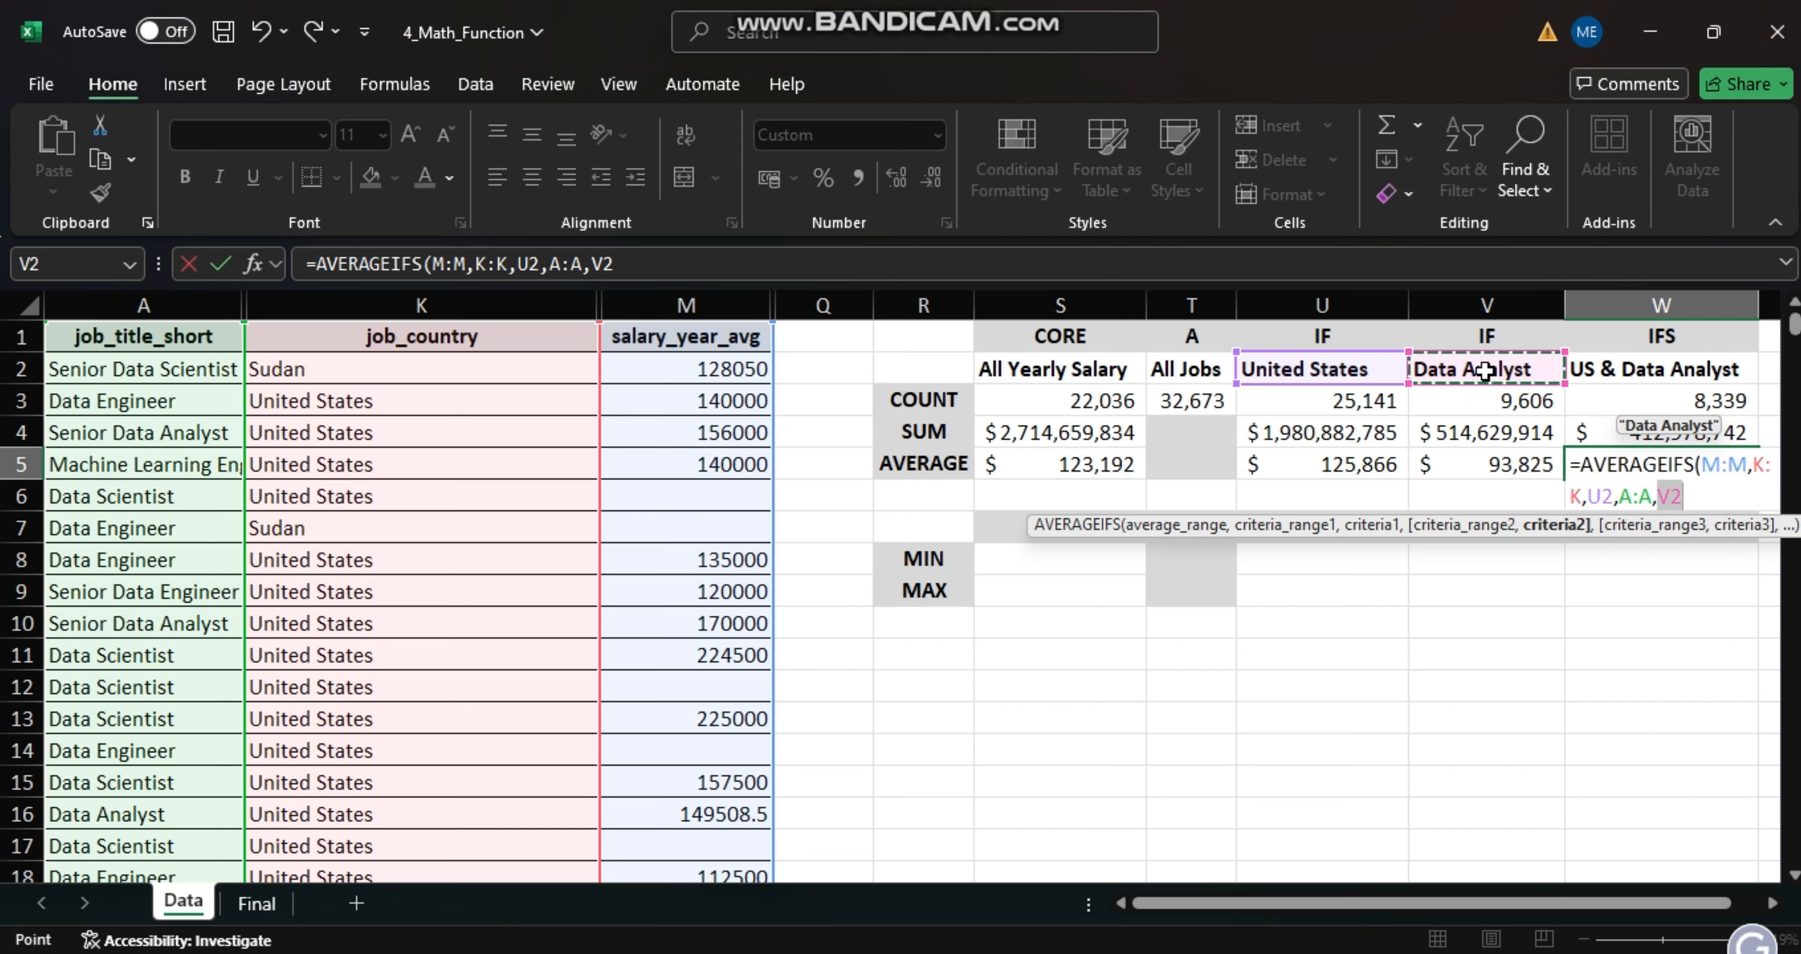
key("Return")
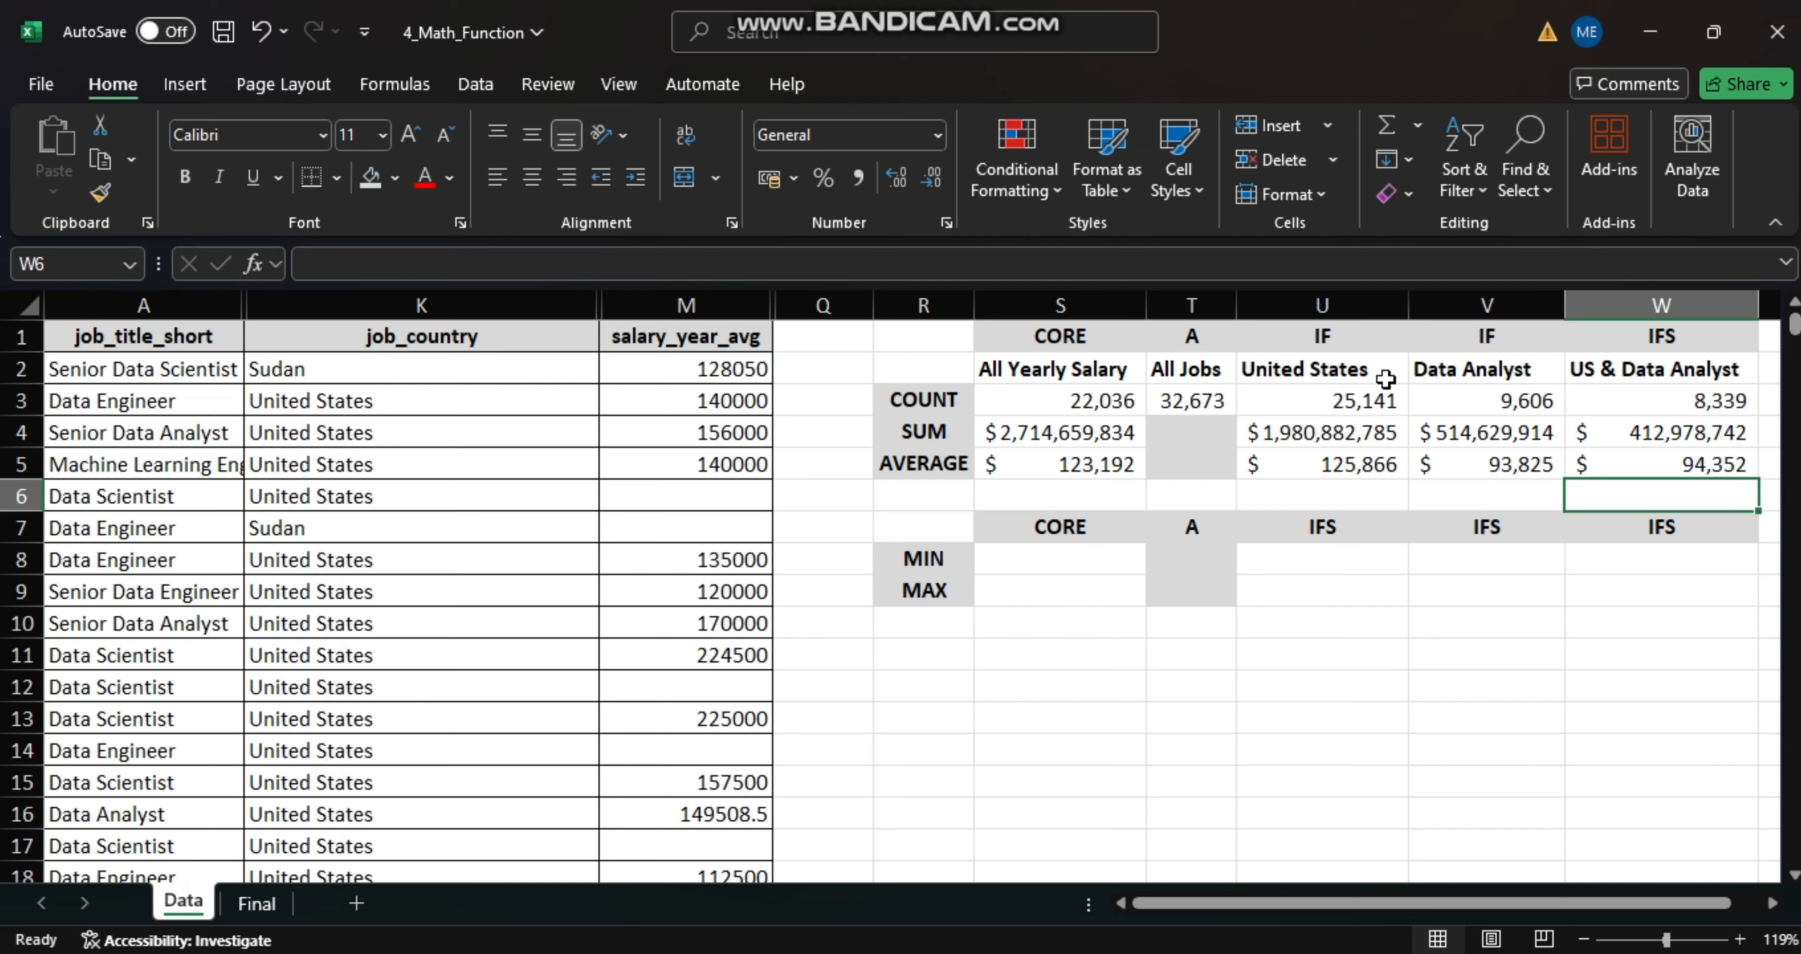
- Find the lowest yearly salary in cell S8 with a MIN formula over M:M
left_click(1021, 562)
type("=")
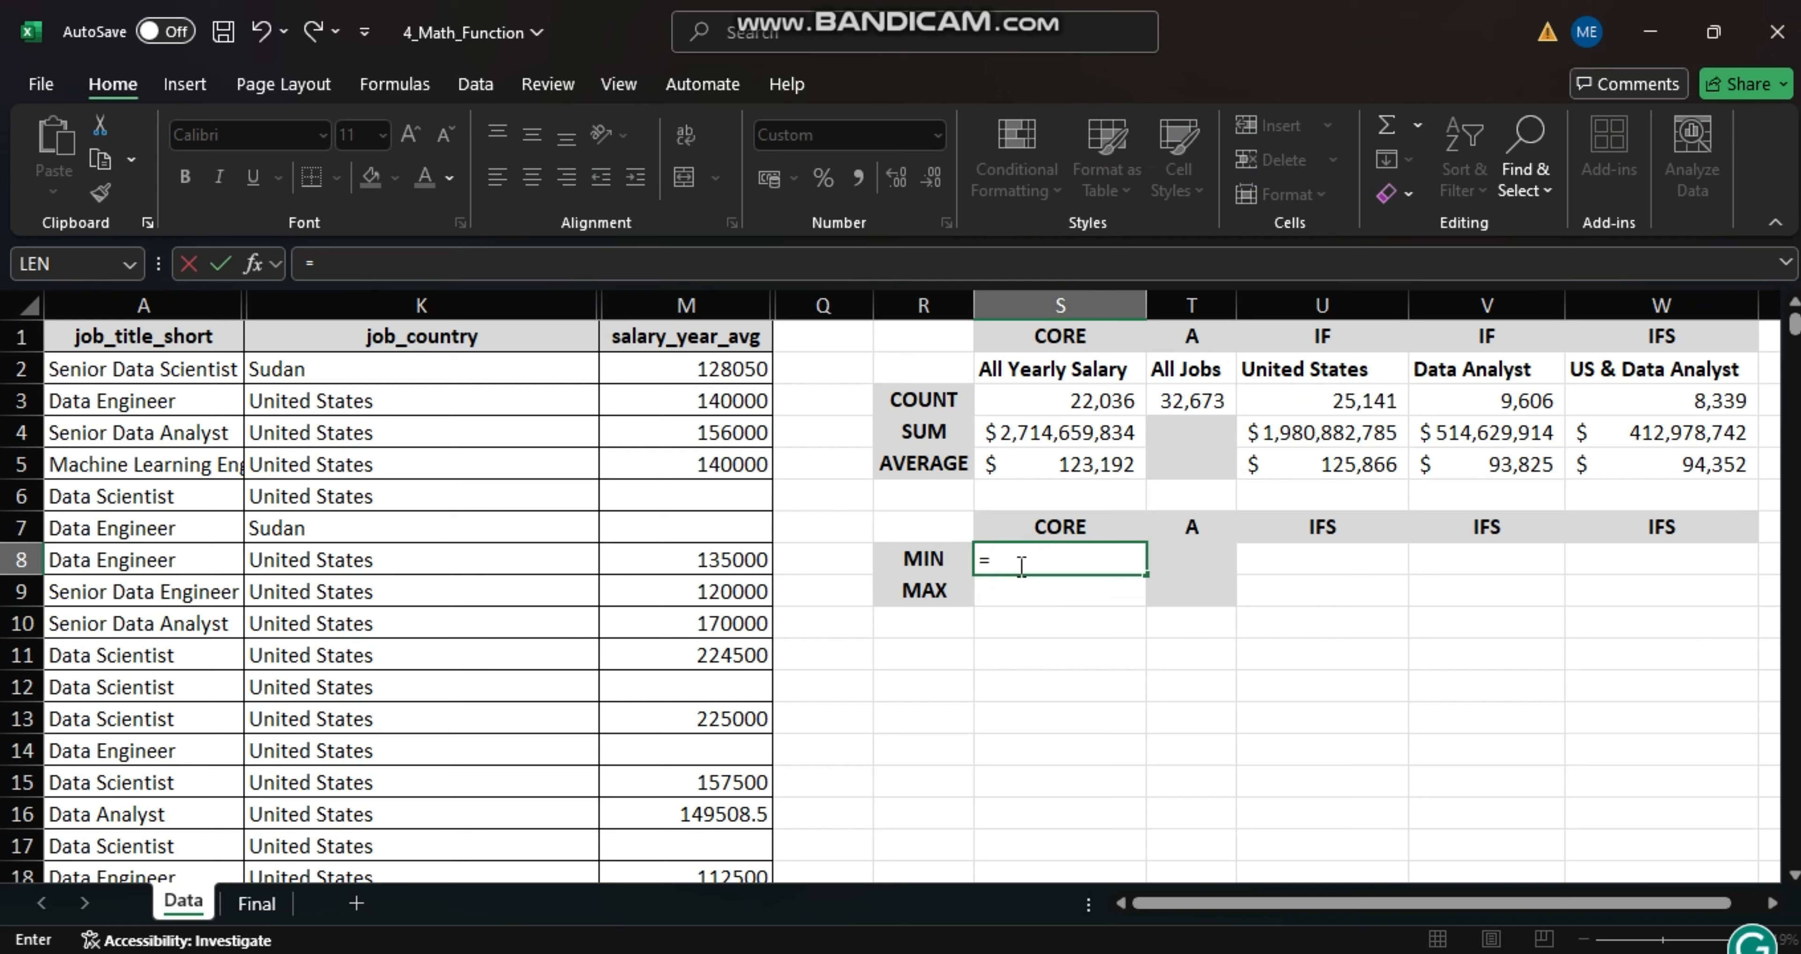
type("MIN")
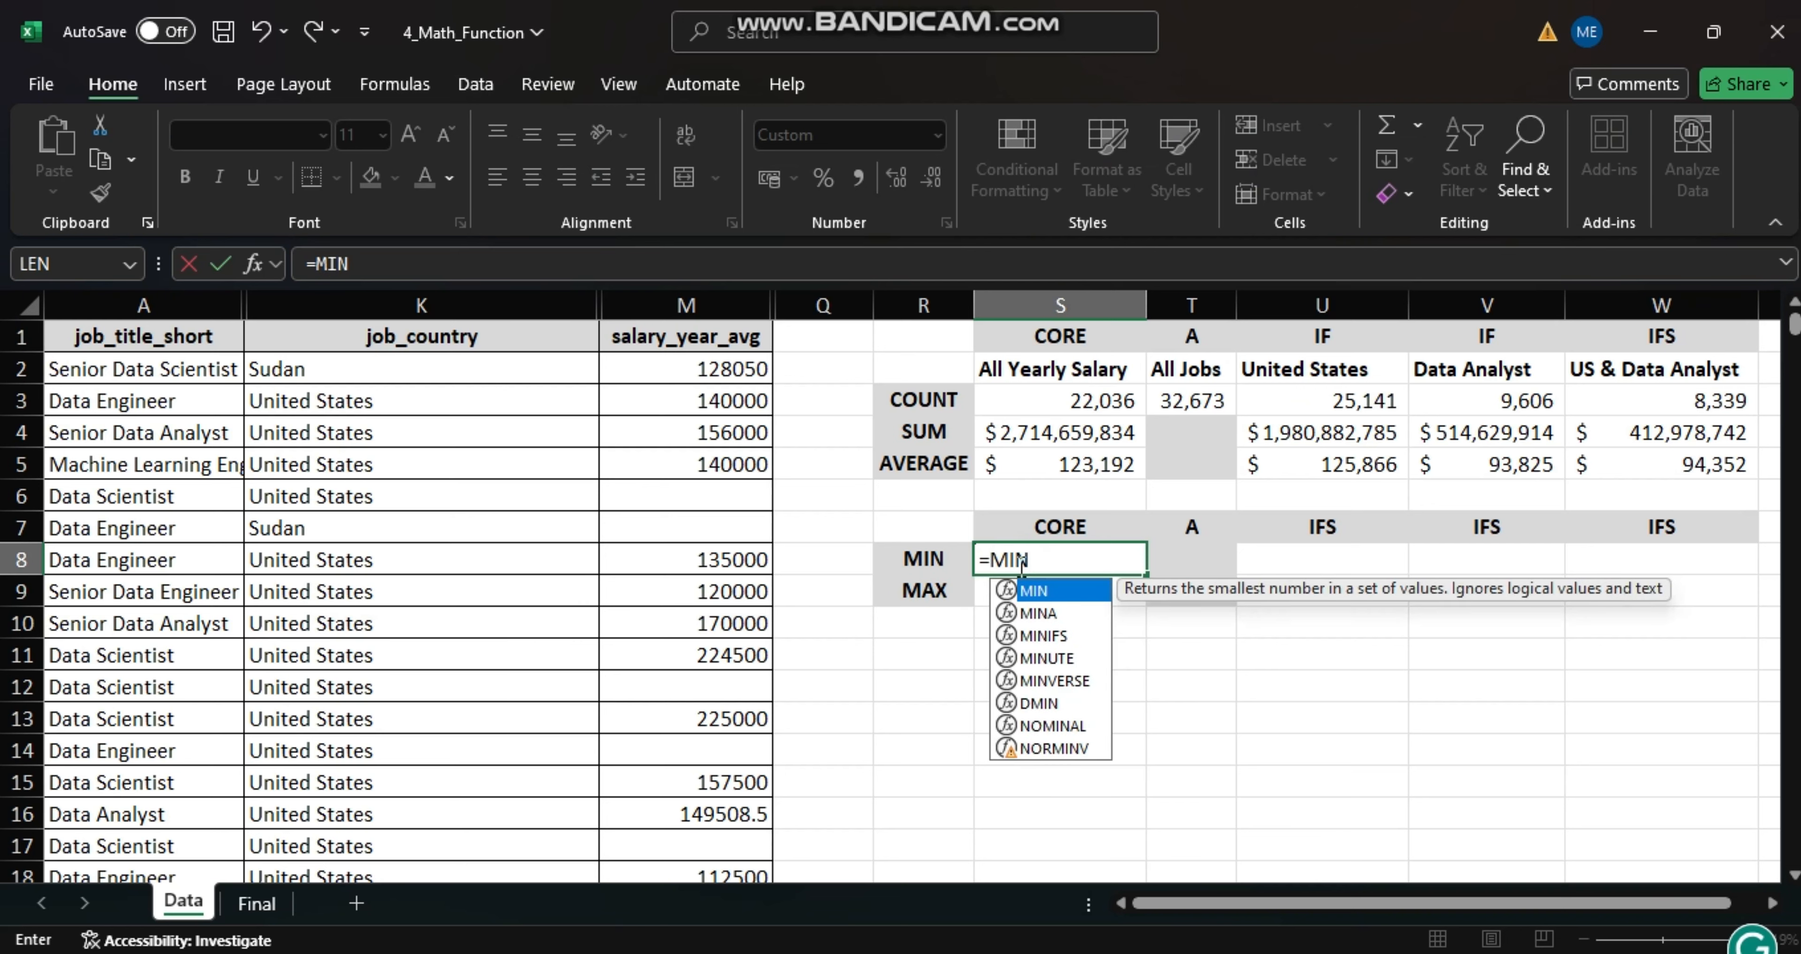
type("(")
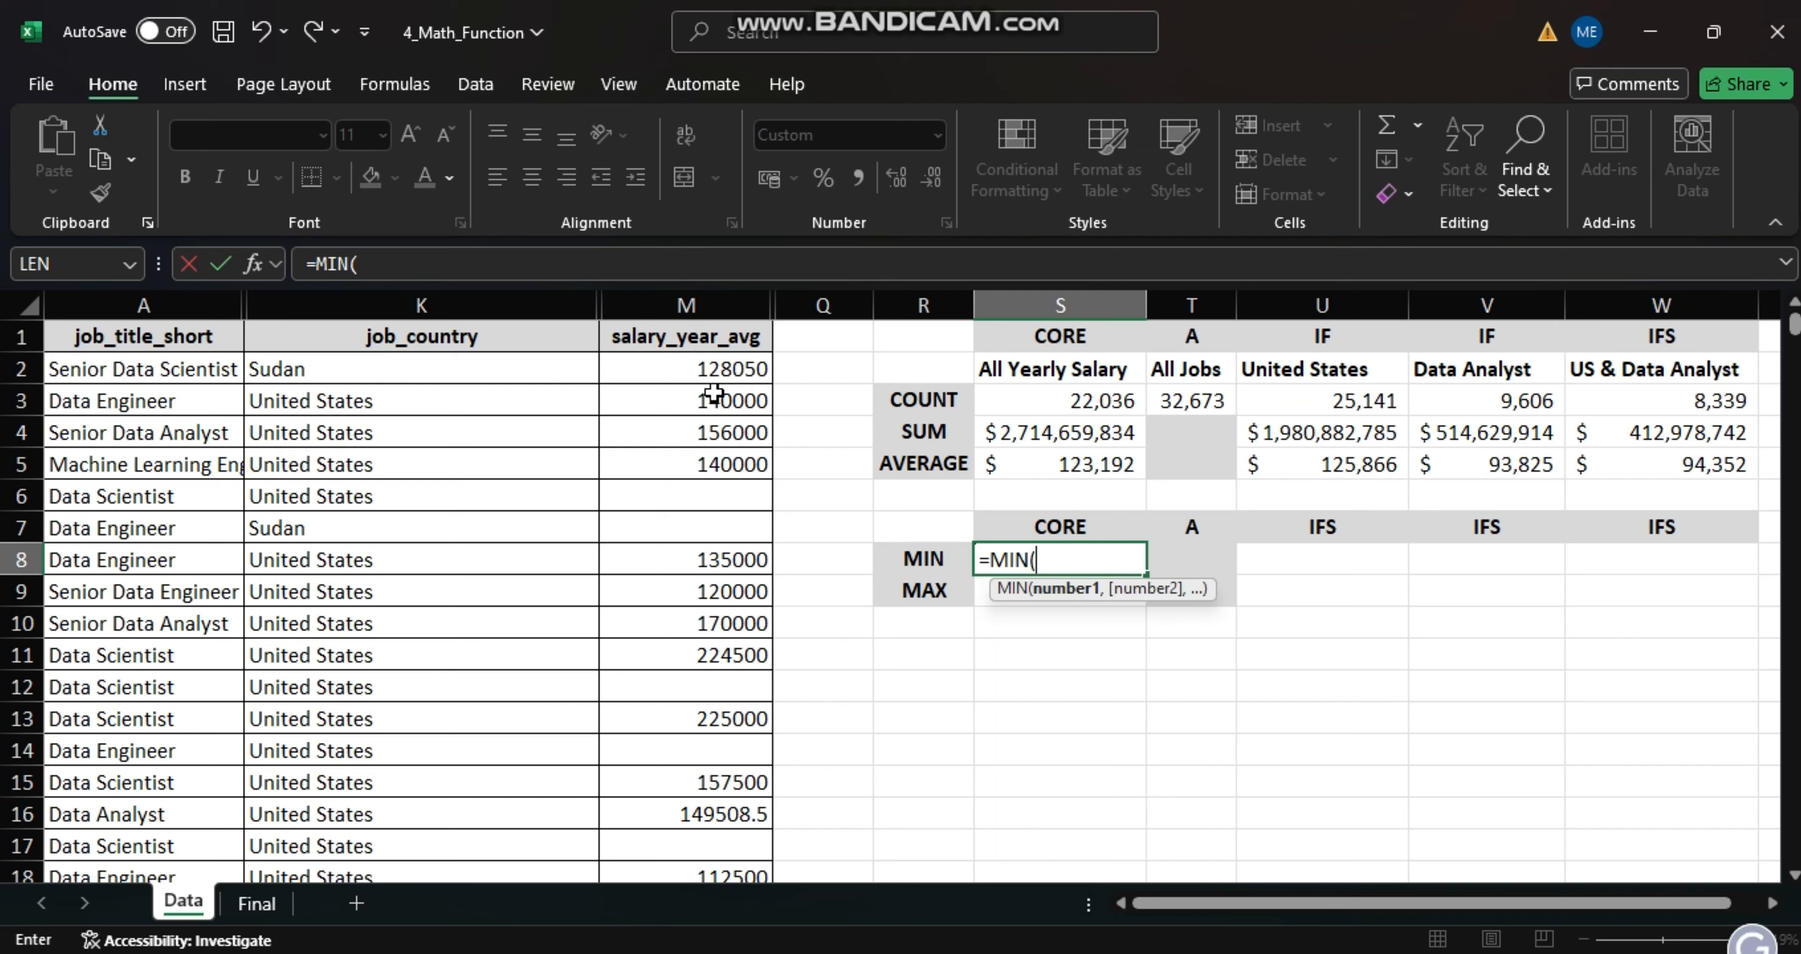
left_click(696, 305)
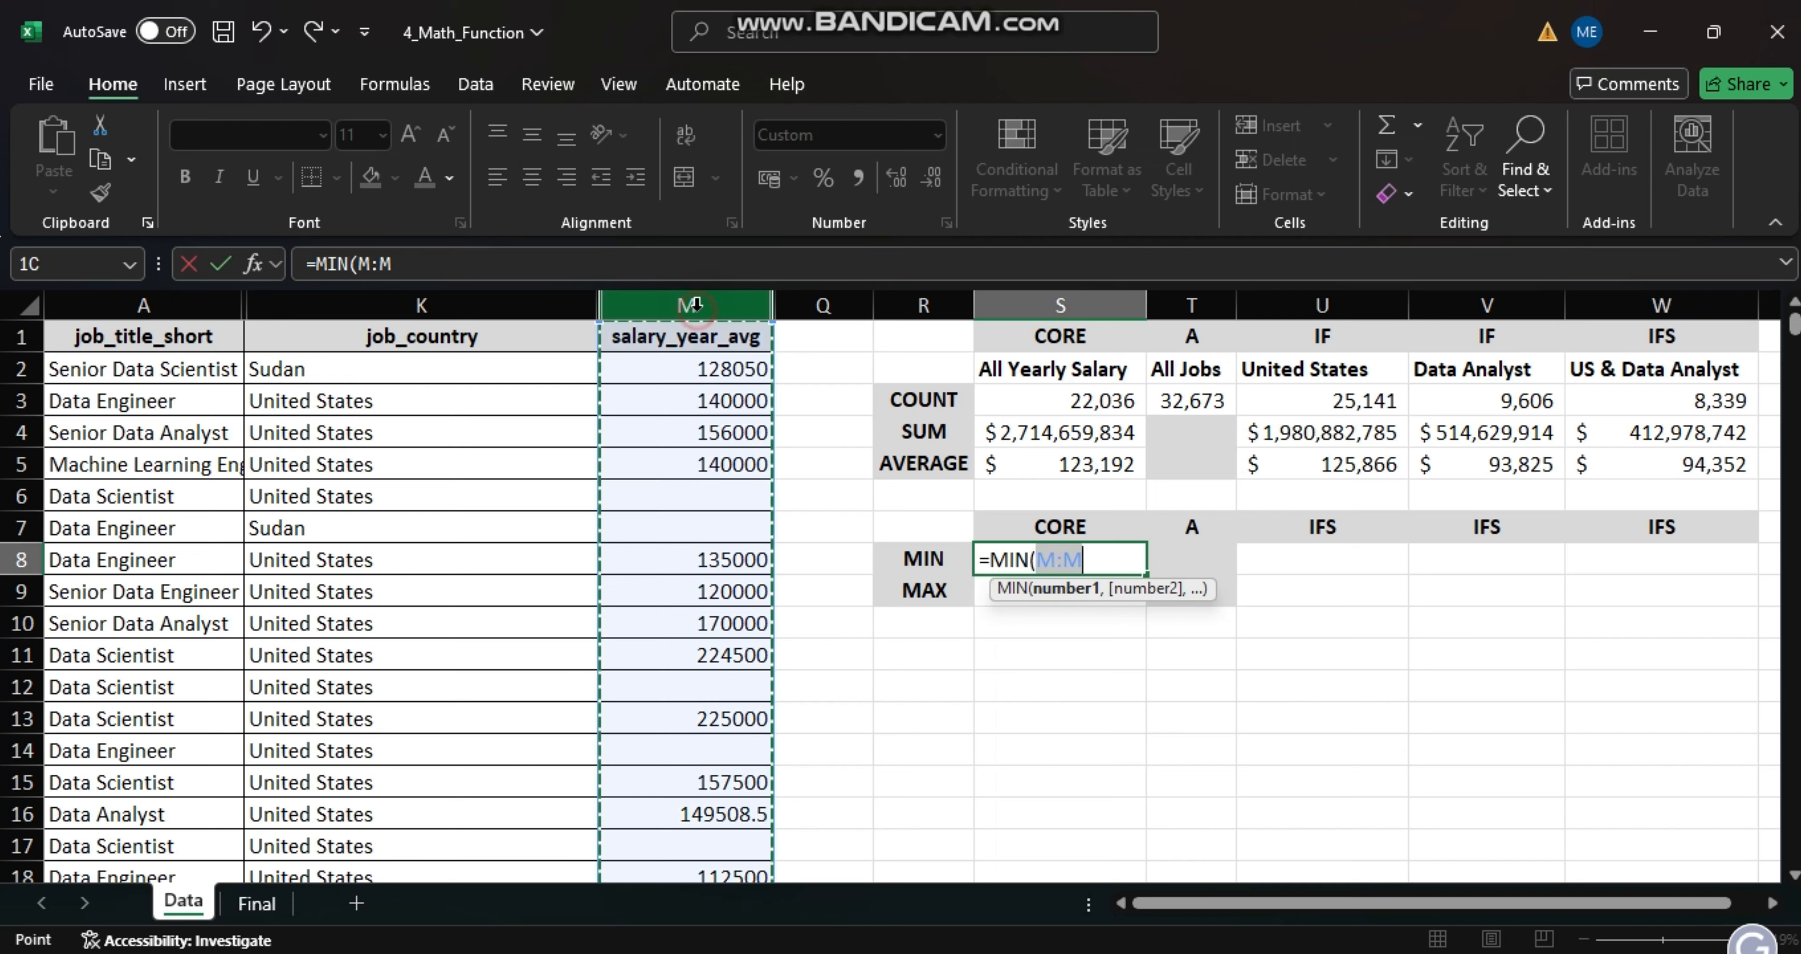
key("Return")
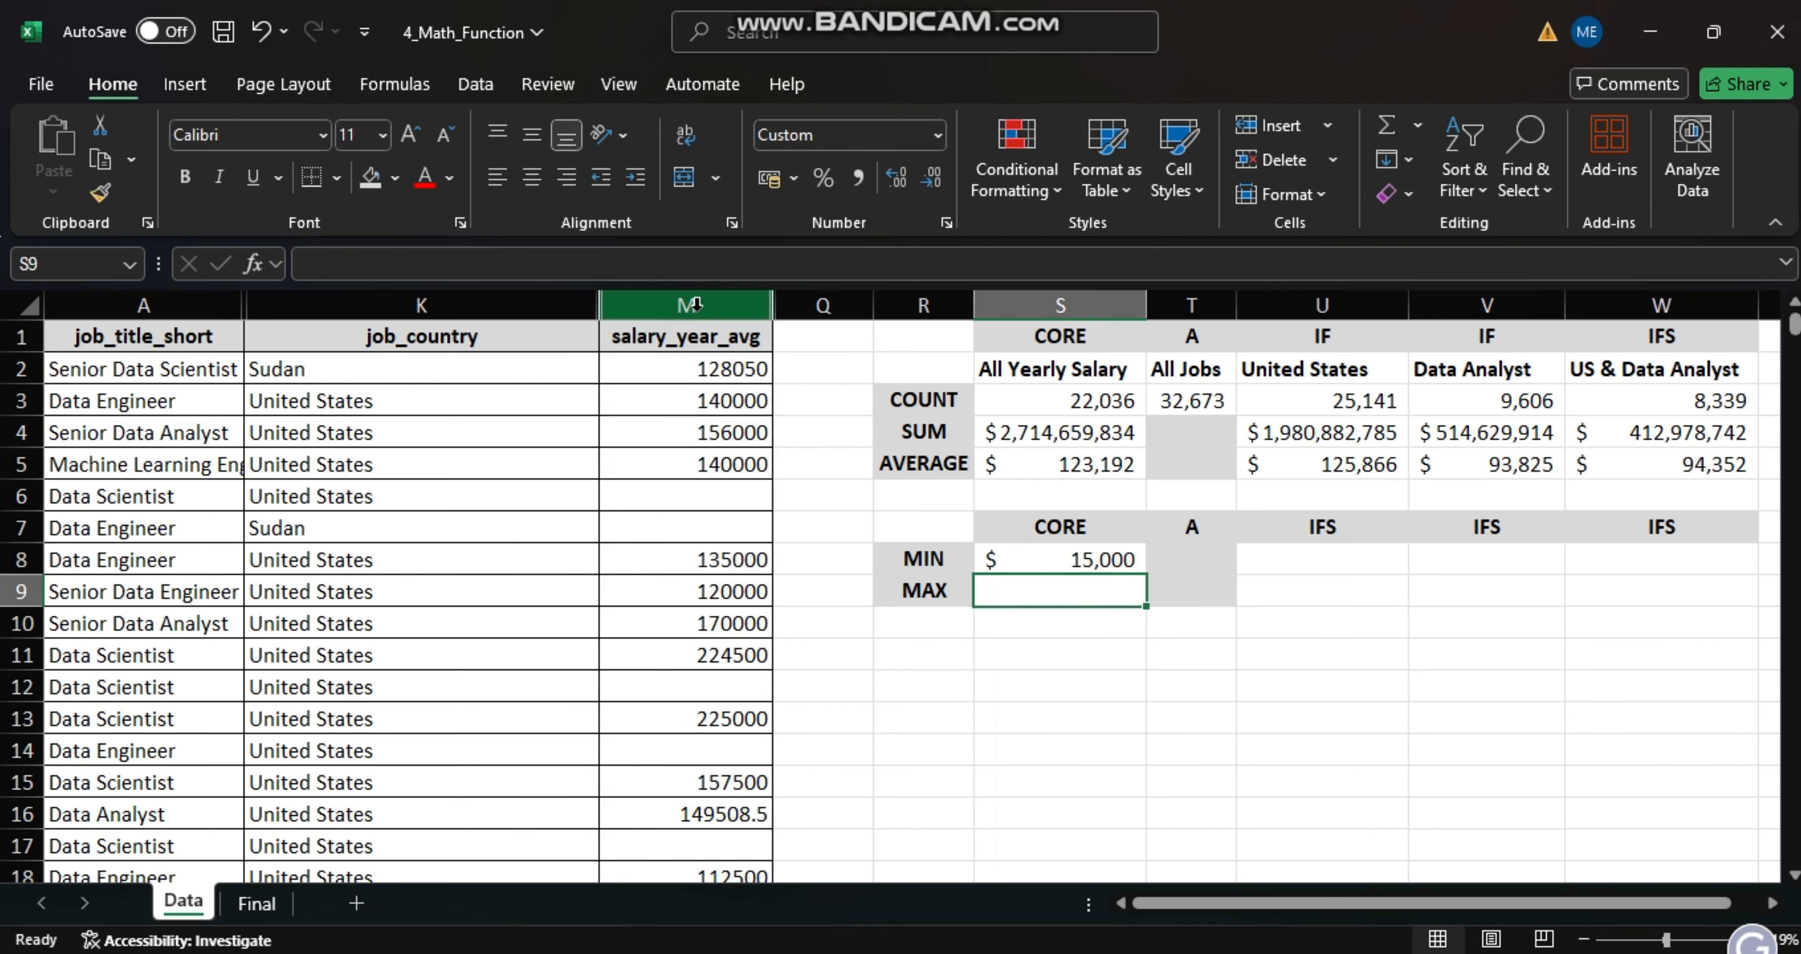
- Find the highest yearly salary in cell S9 with a MAX formula over M:M
type("=")
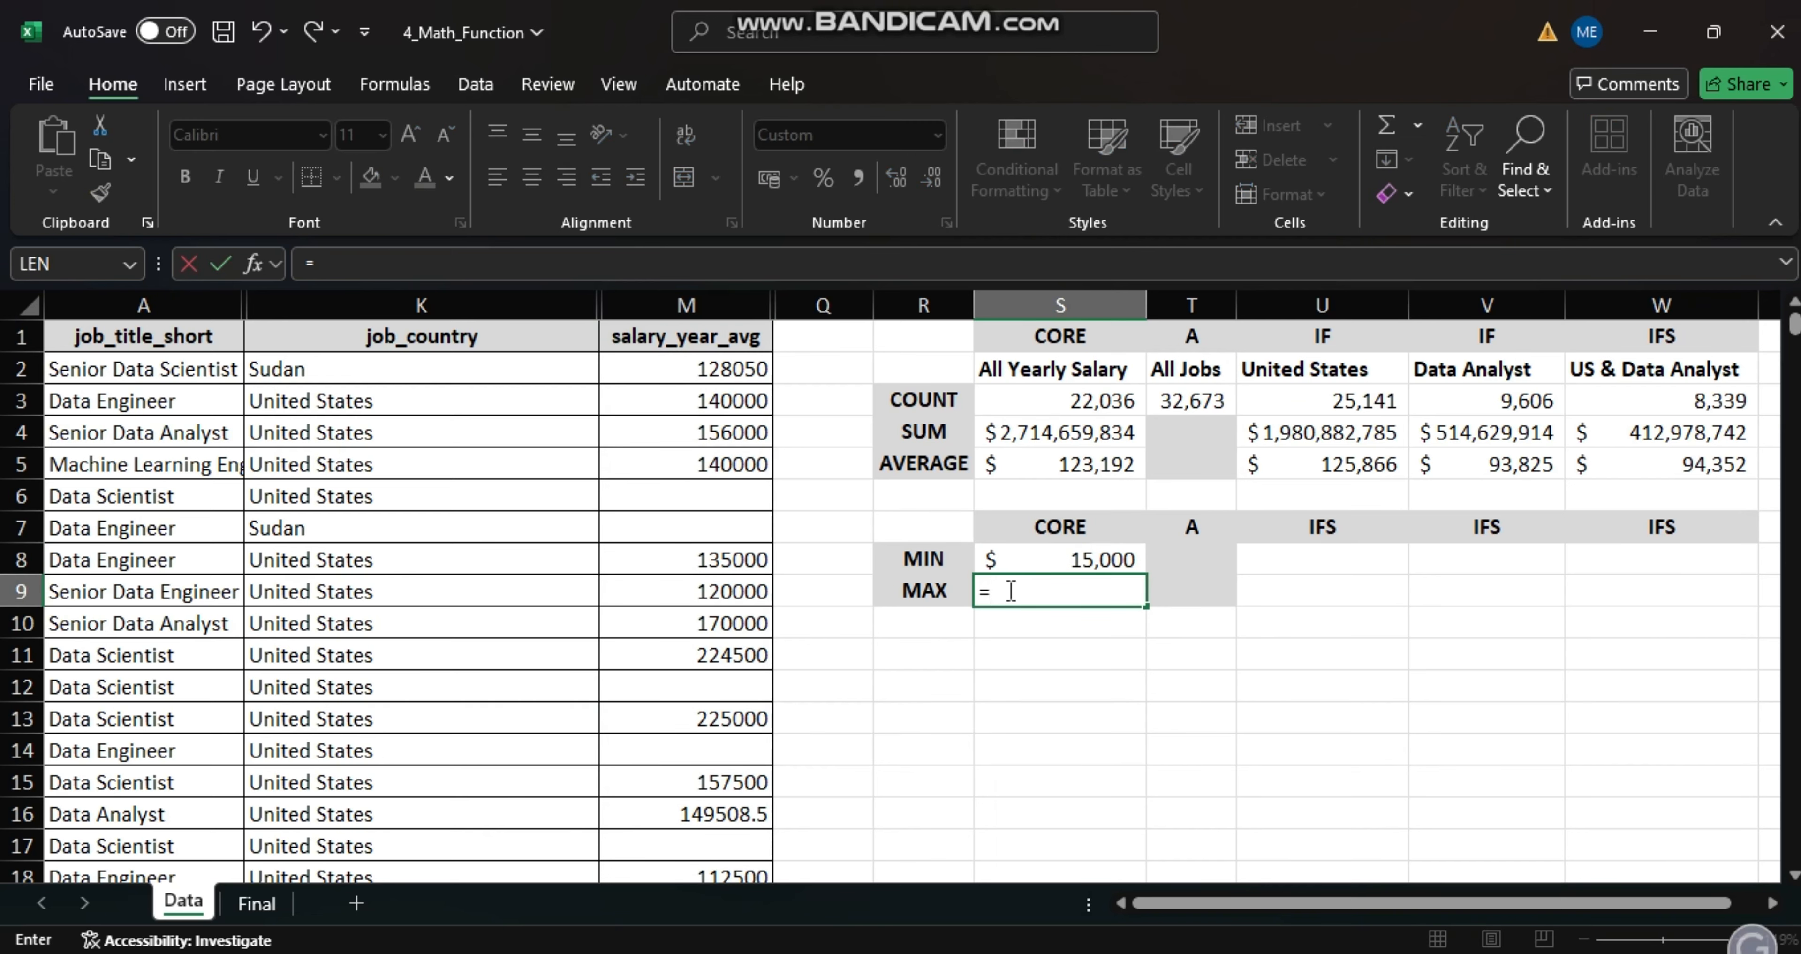
type("MAX(")
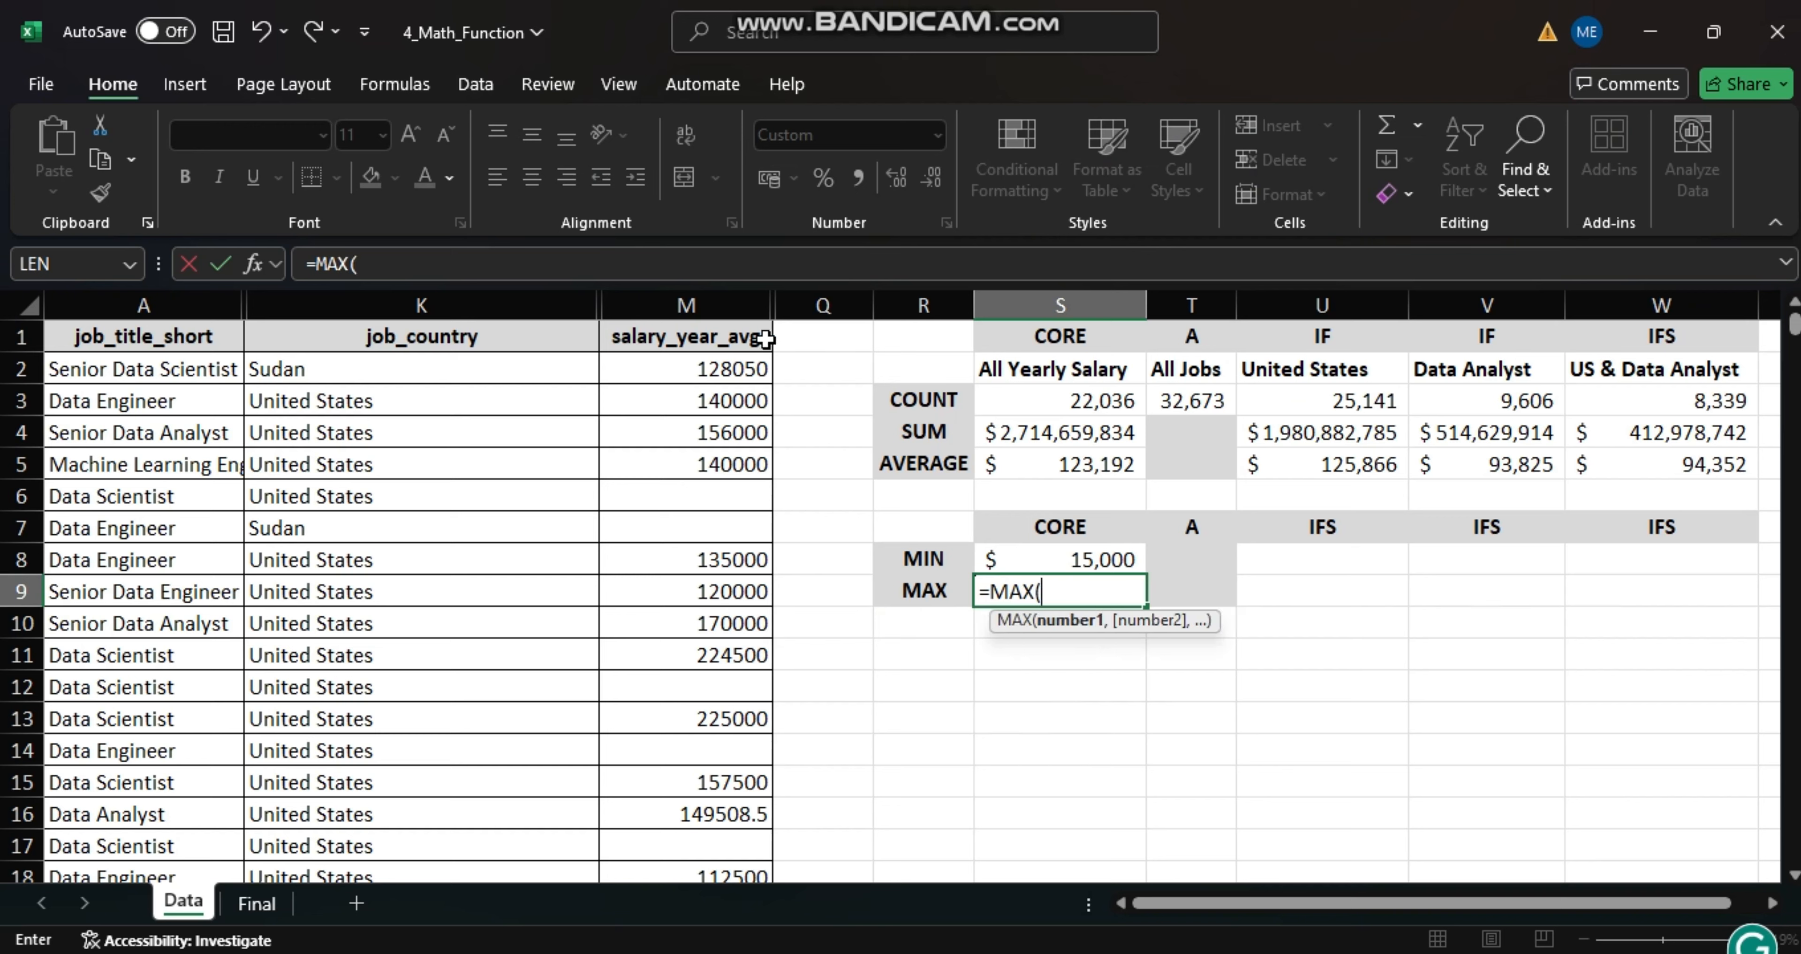
left_click(716, 306)
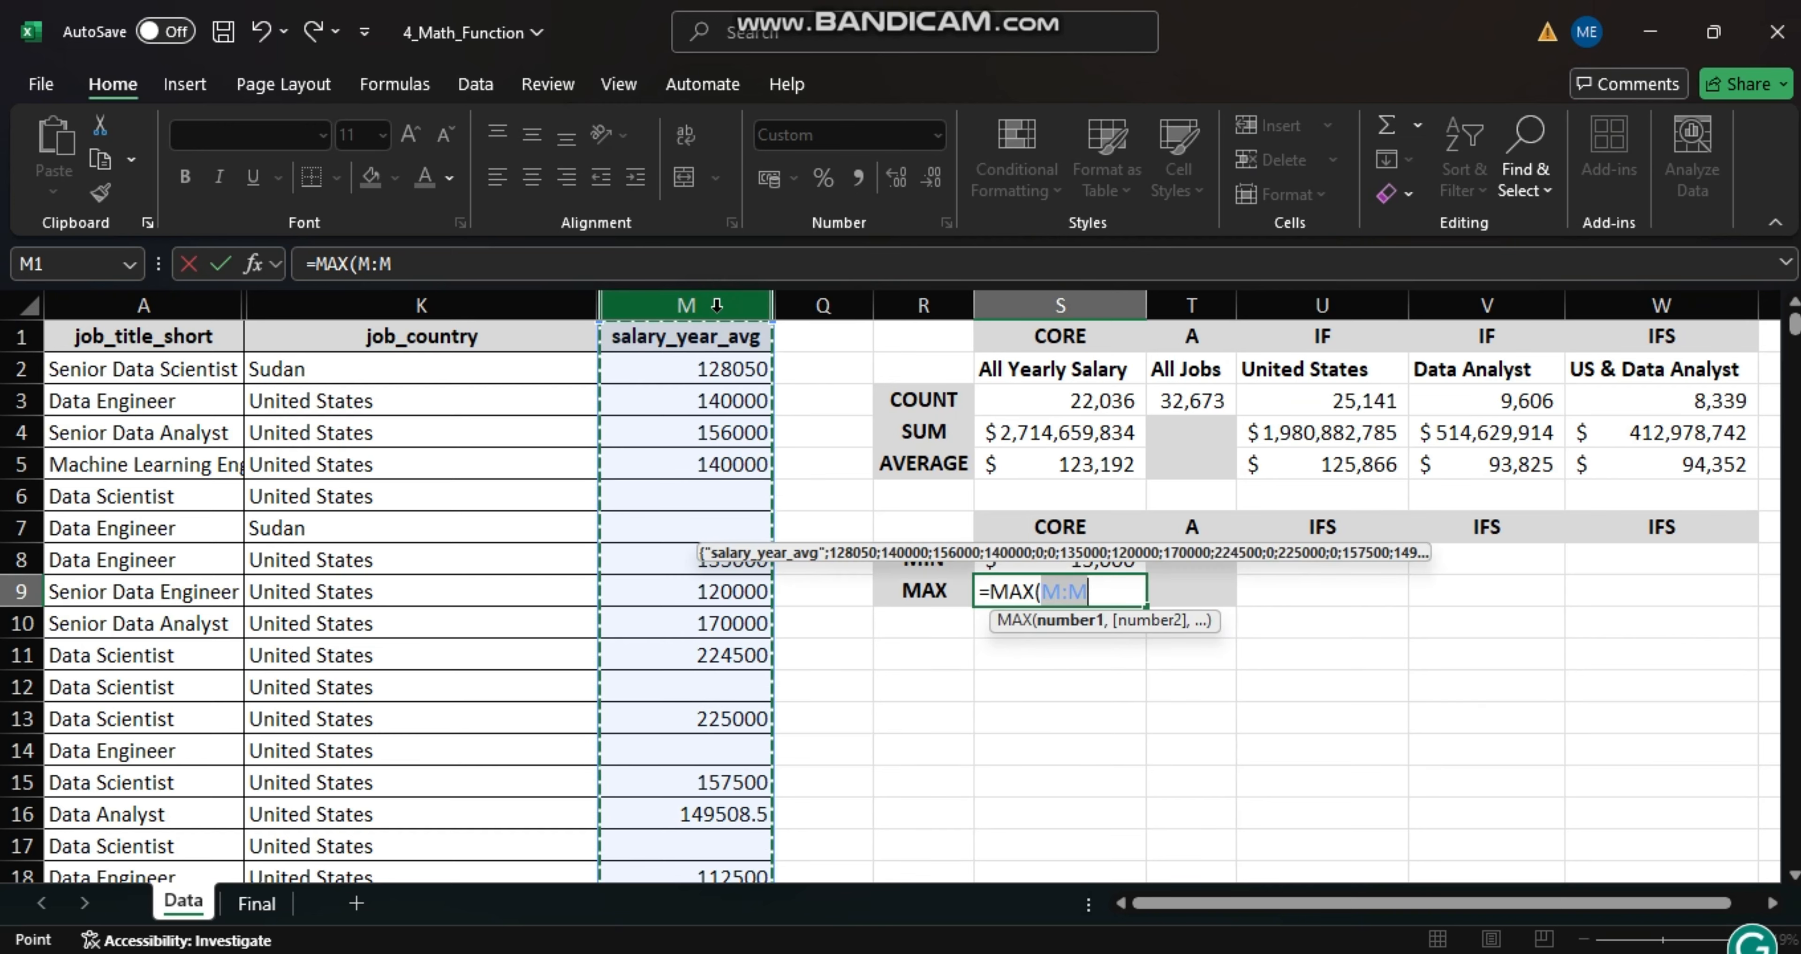
key("Return")
- Find the lowest United States salary in cell U8 with a MINIFS formula using min range M:M, criteria range K:K and criteria U2
left_click(1323, 569)
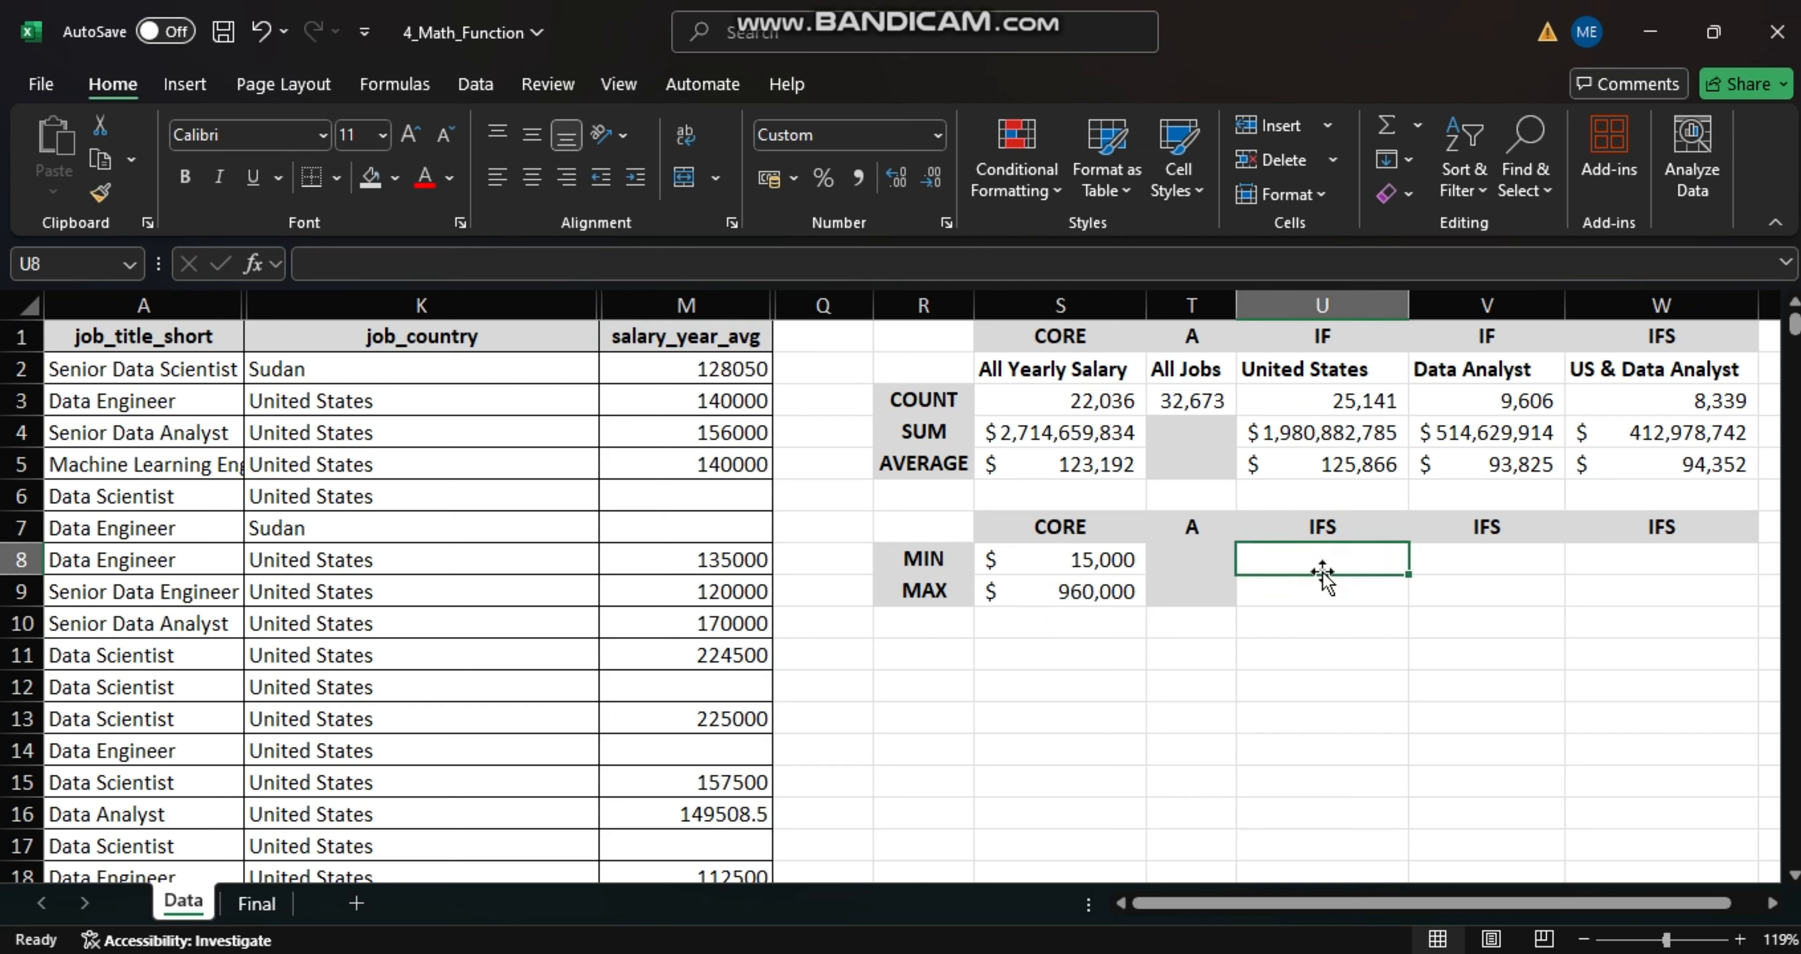
type("=MINIF")
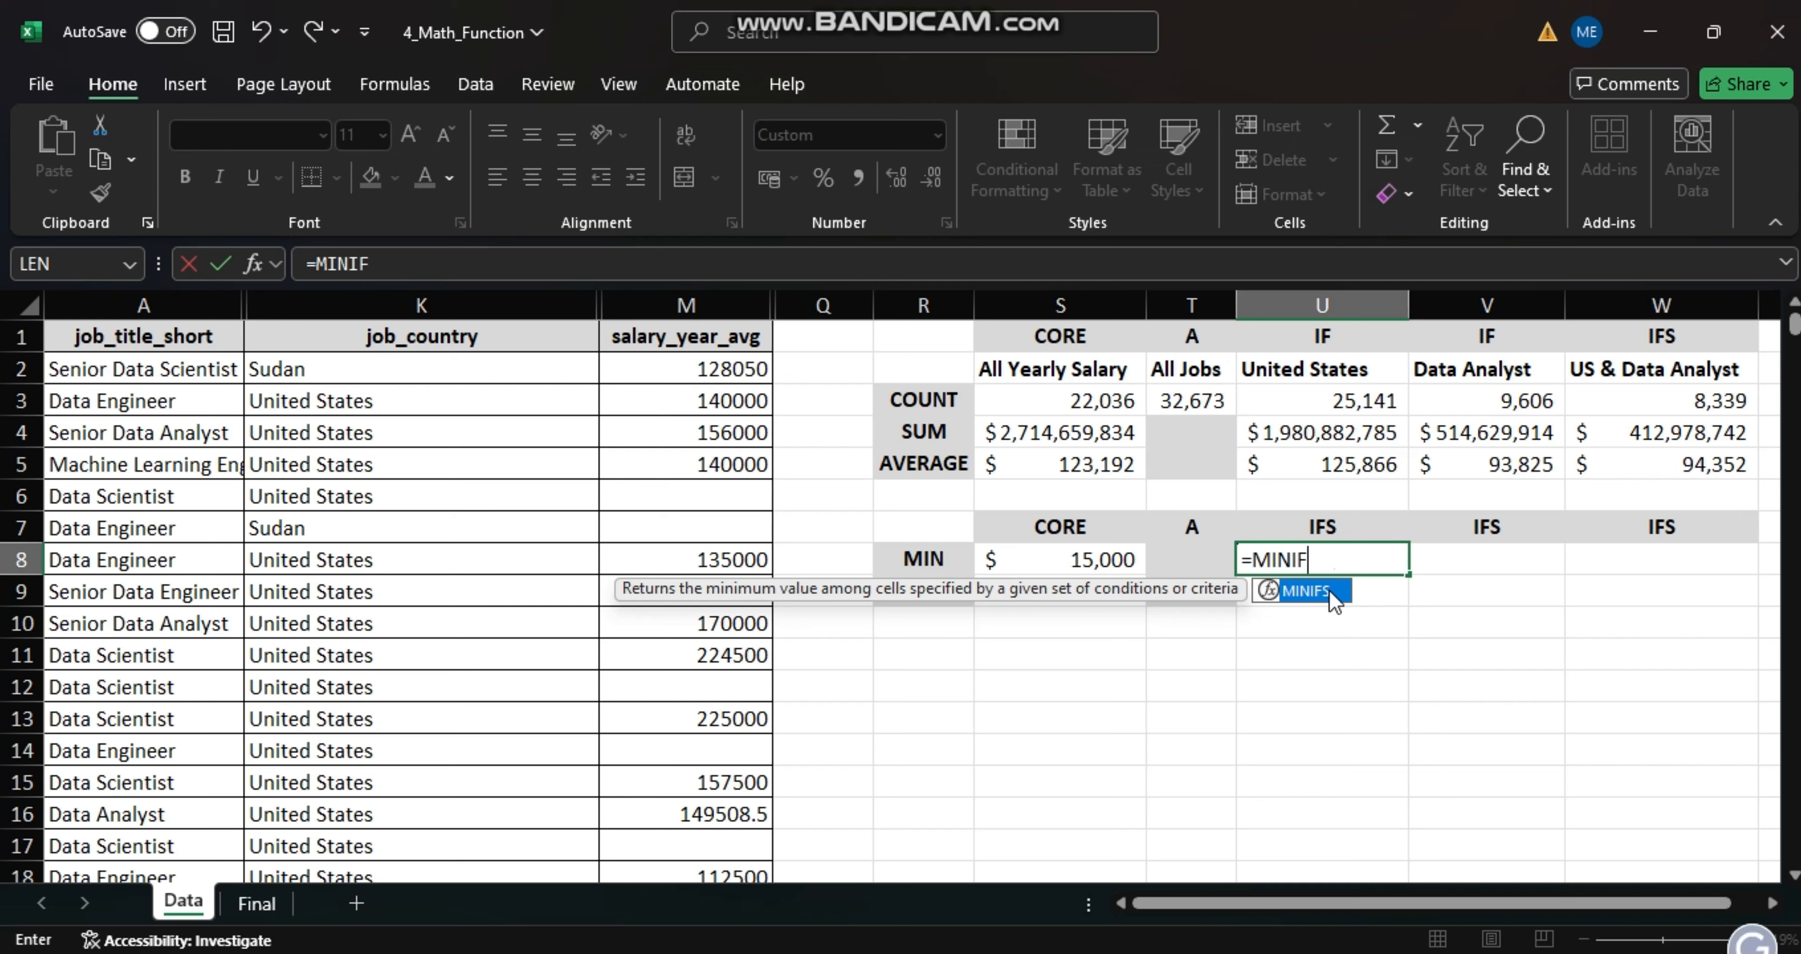
double_click(1317, 595)
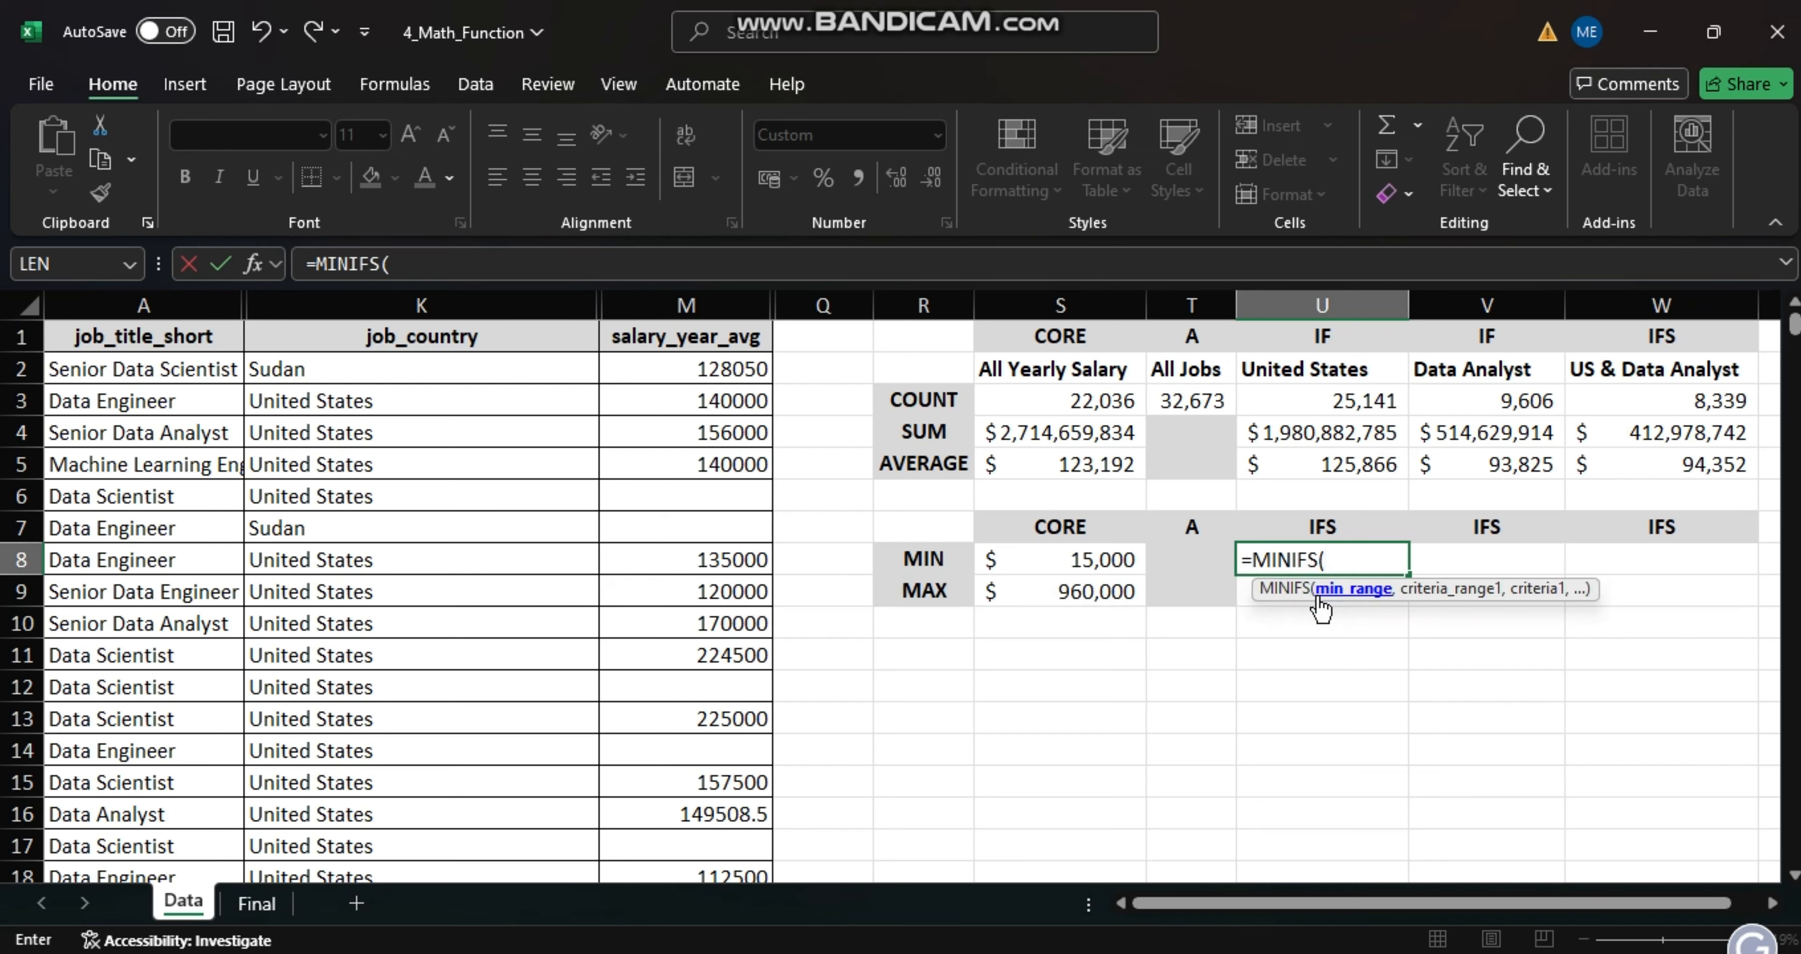
left_click(688, 304)
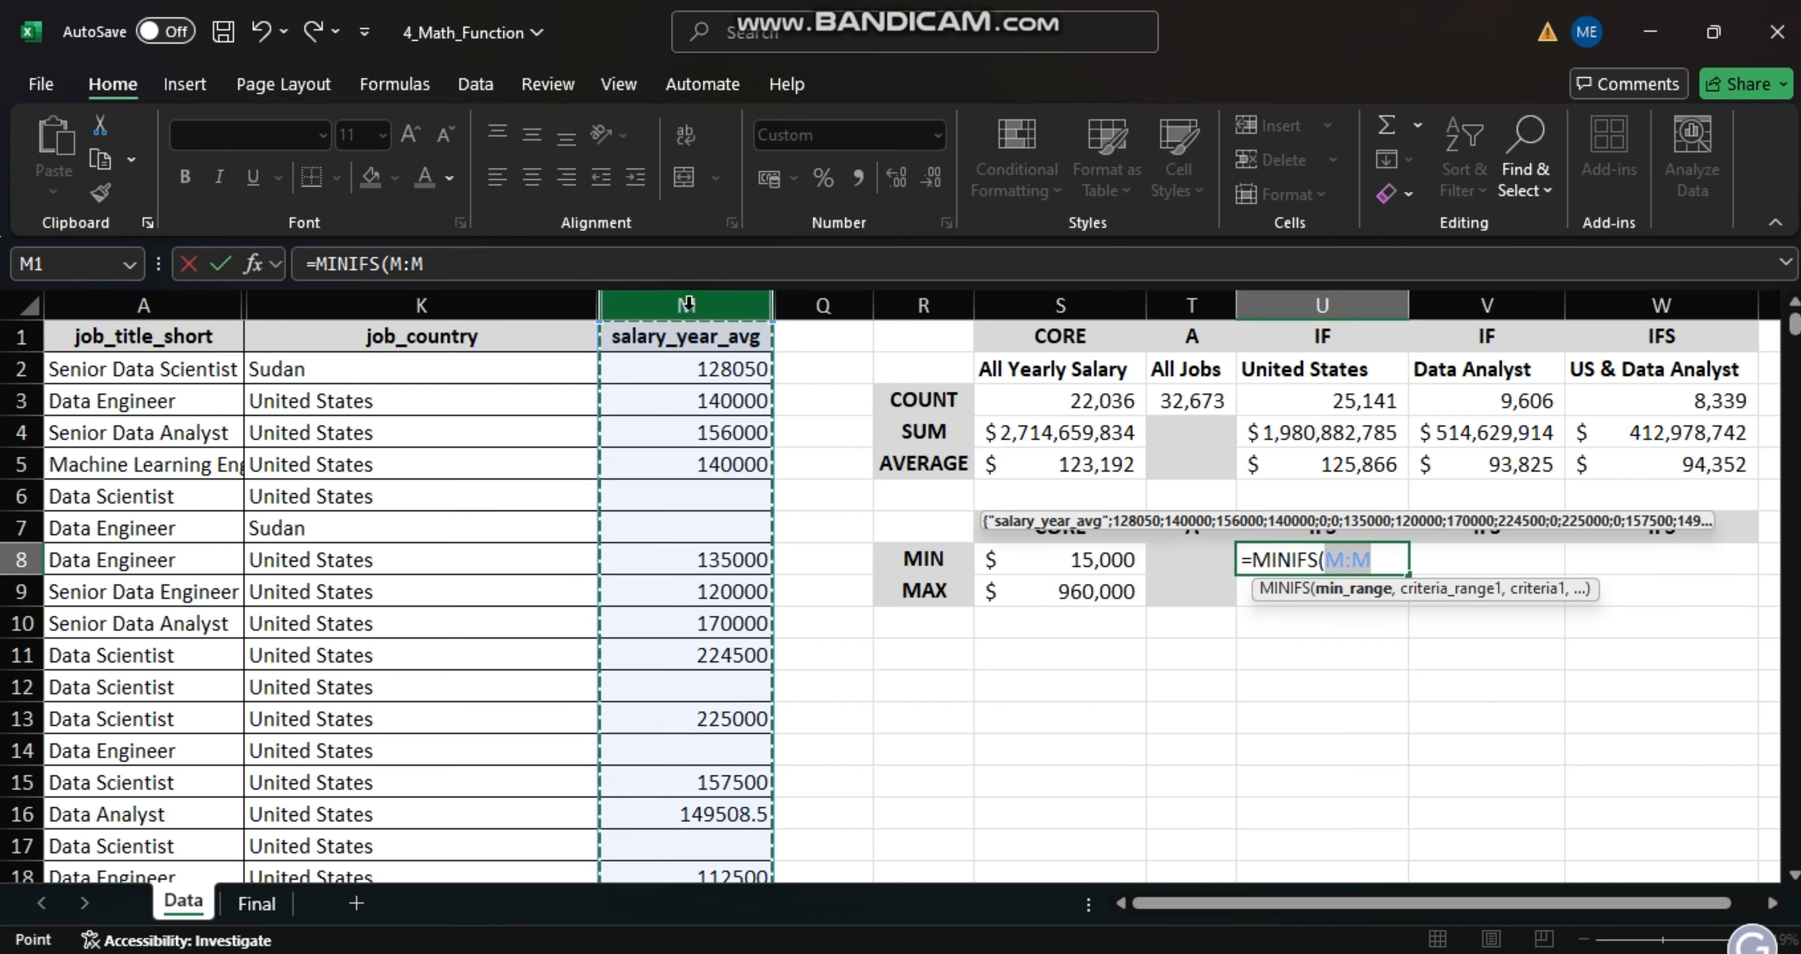
type(",")
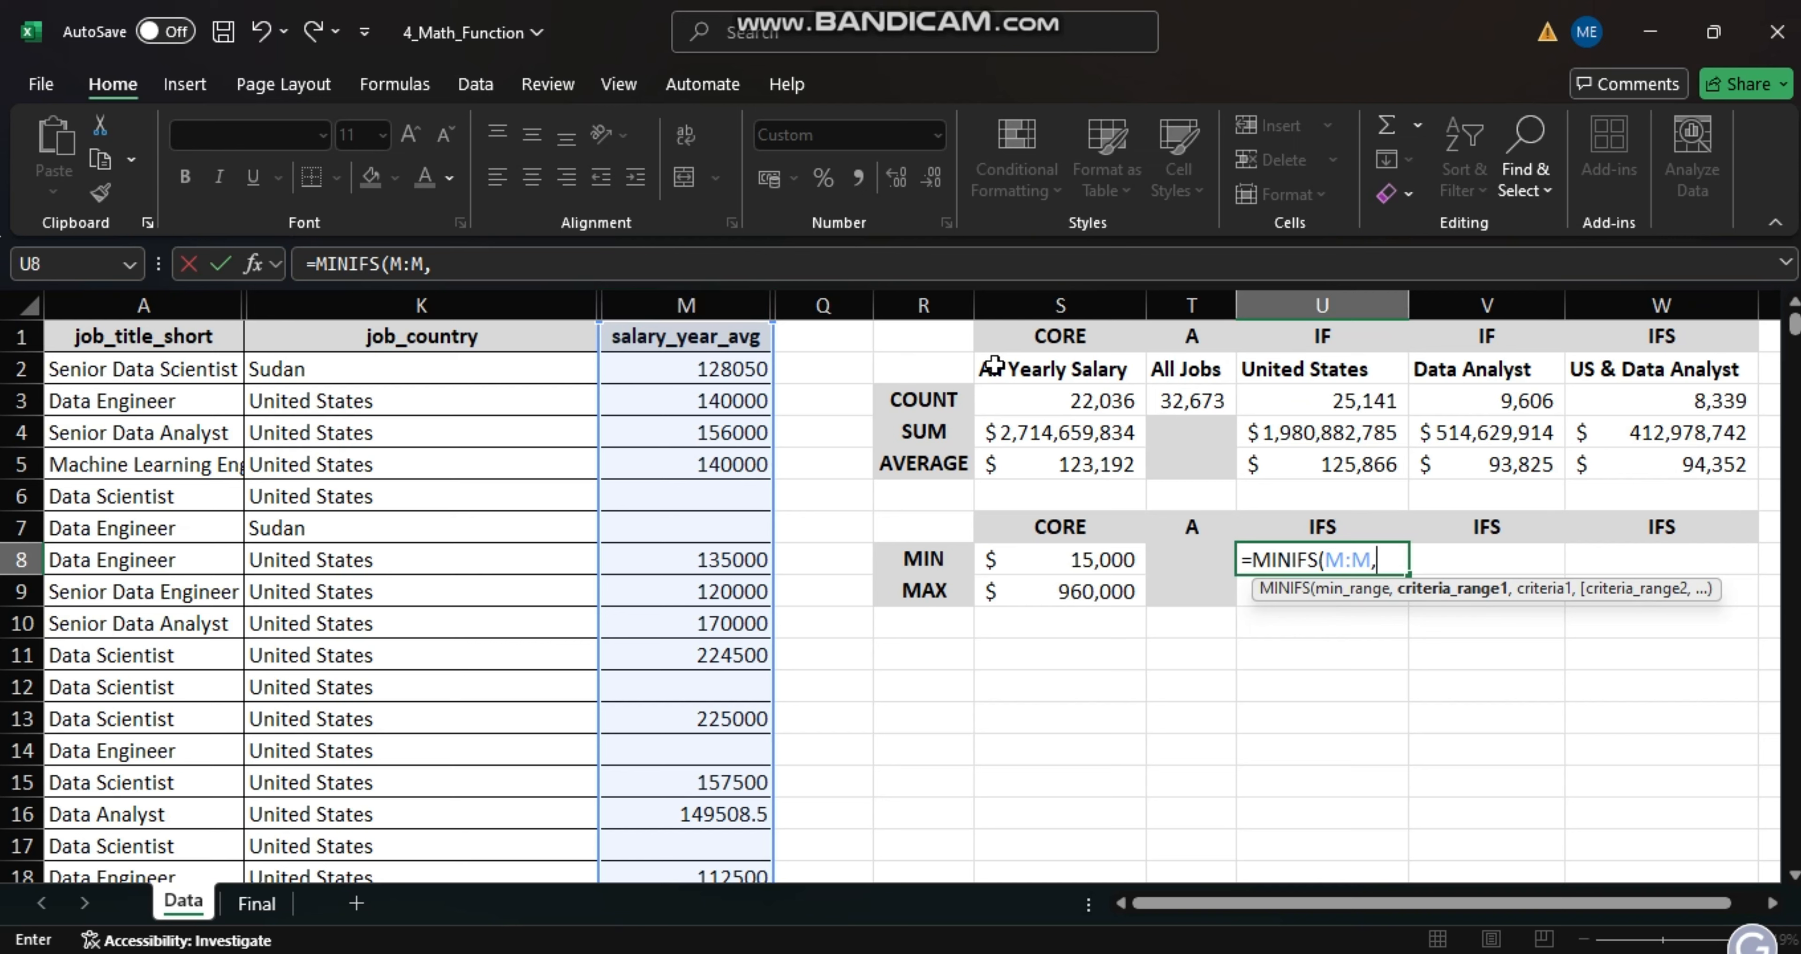
left_click(450, 301)
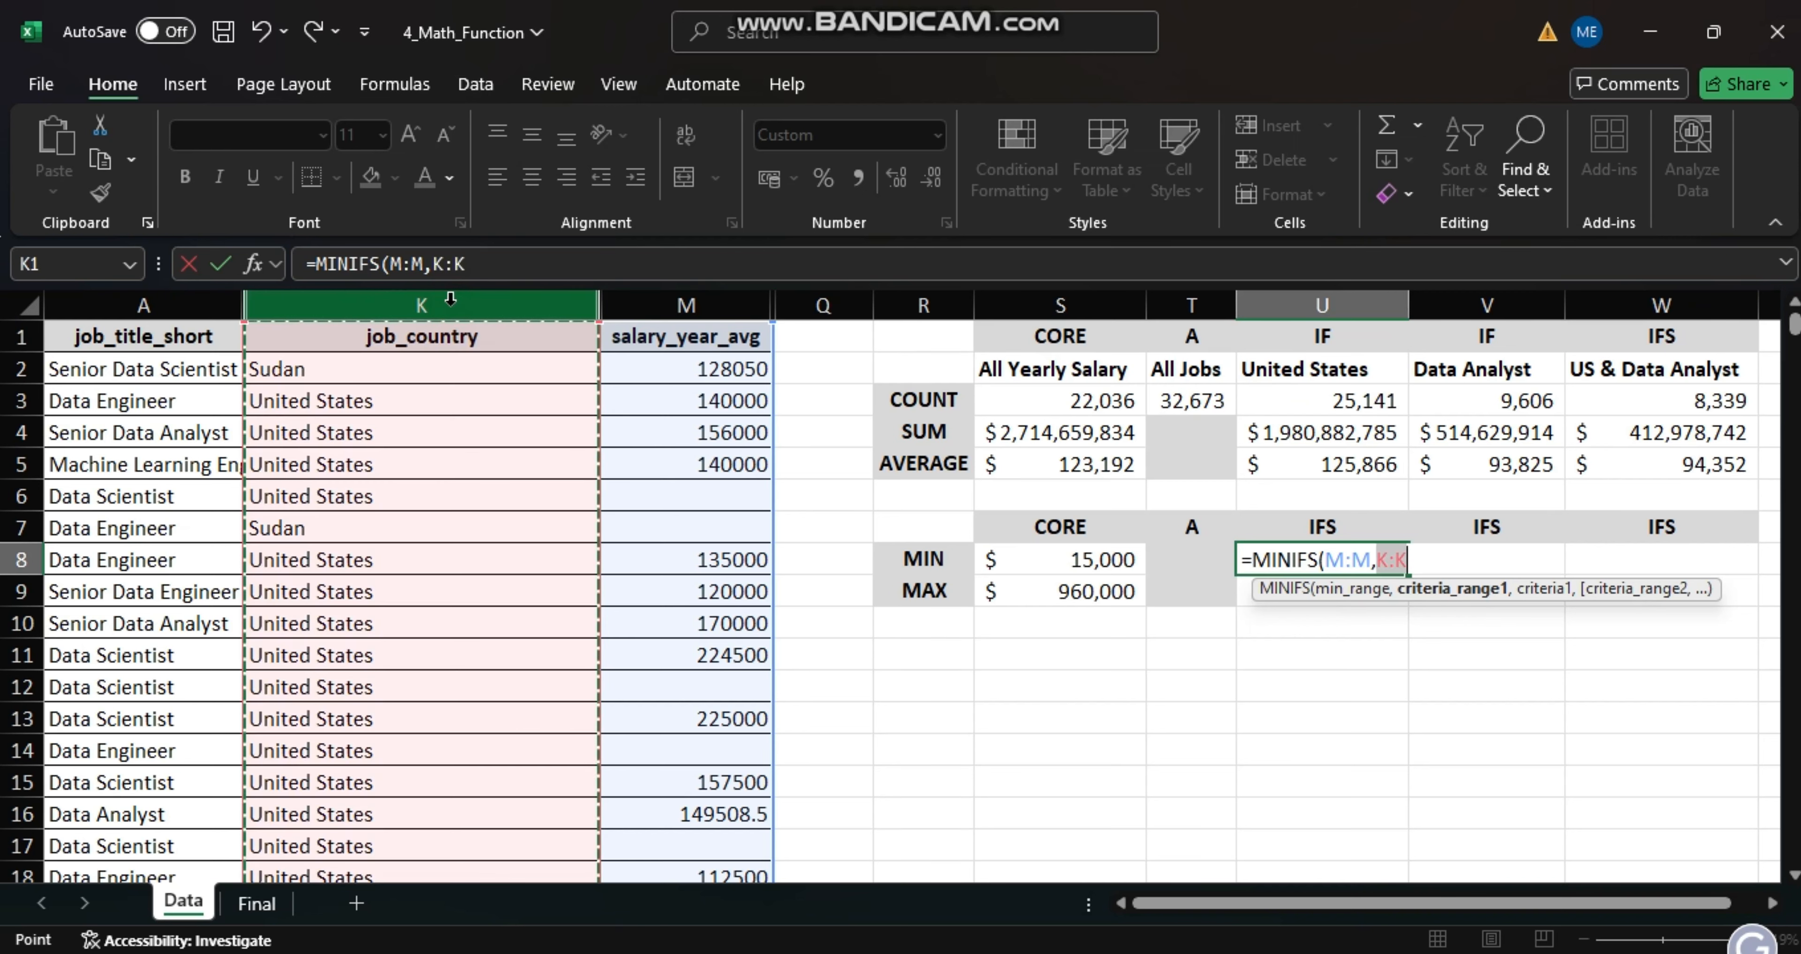
type(",")
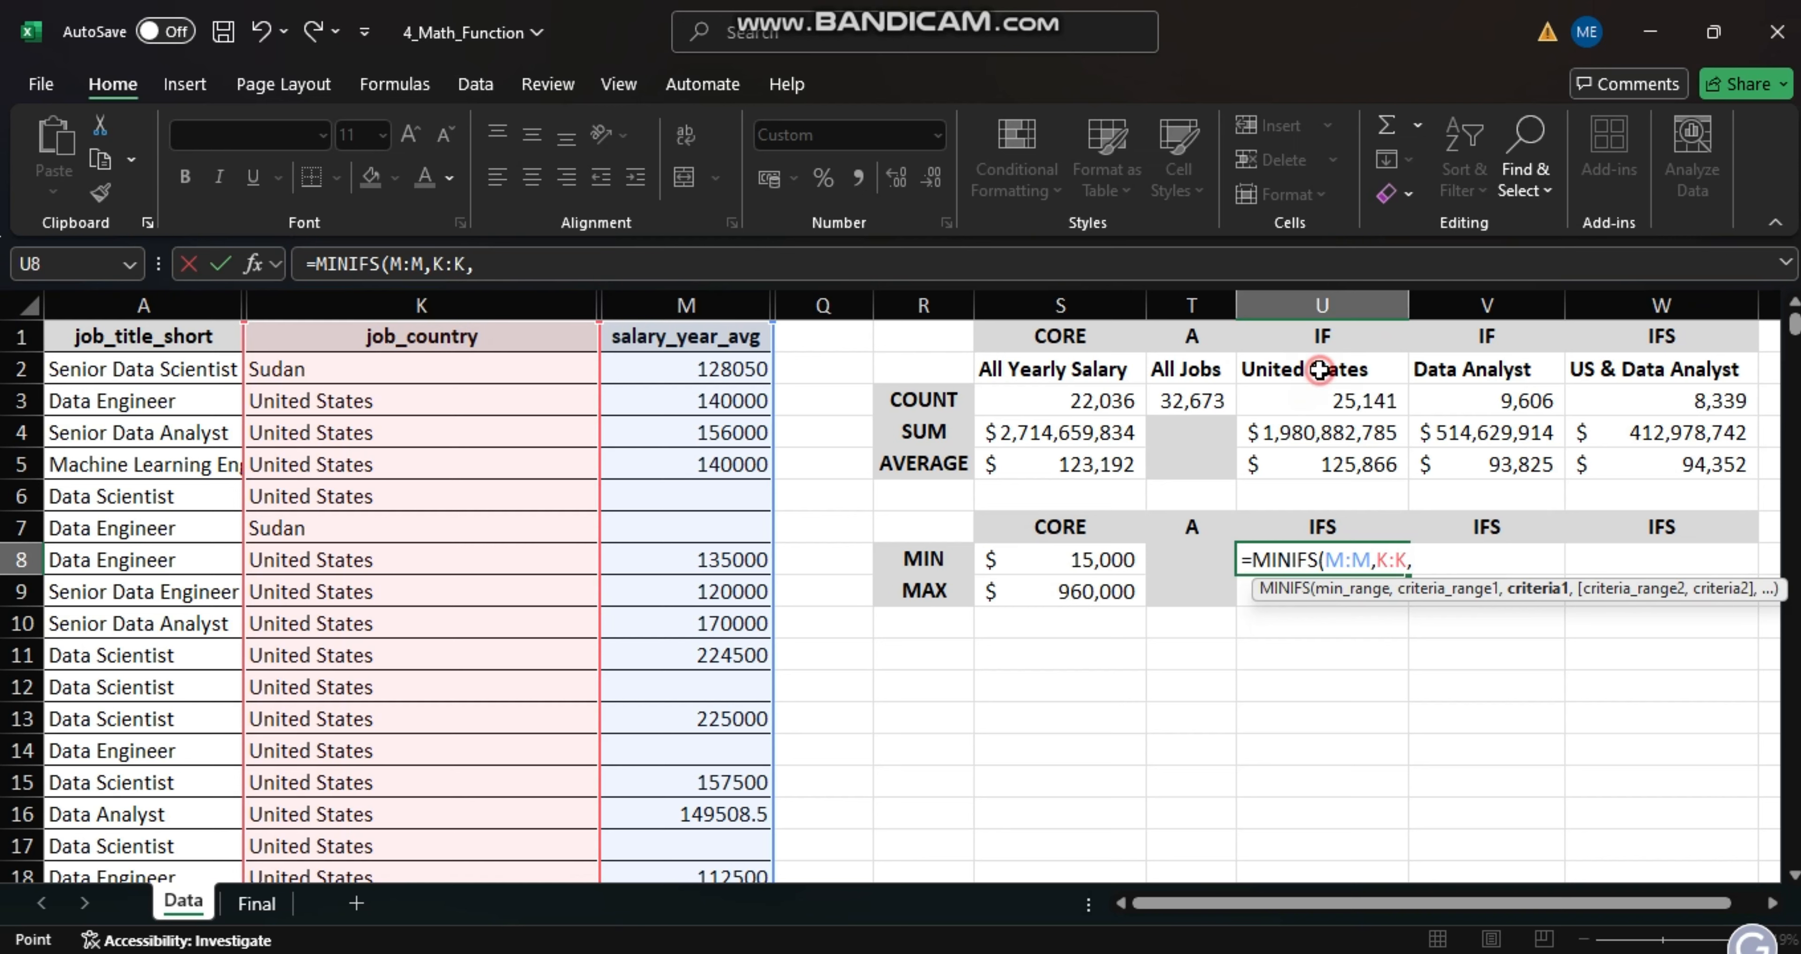
left_click(1318, 369)
key("Return")
- Find the highest United States salary in cell U9 with a MAXIFS formula using max range M:M, criteria range K:K and criteria U2
type("=")
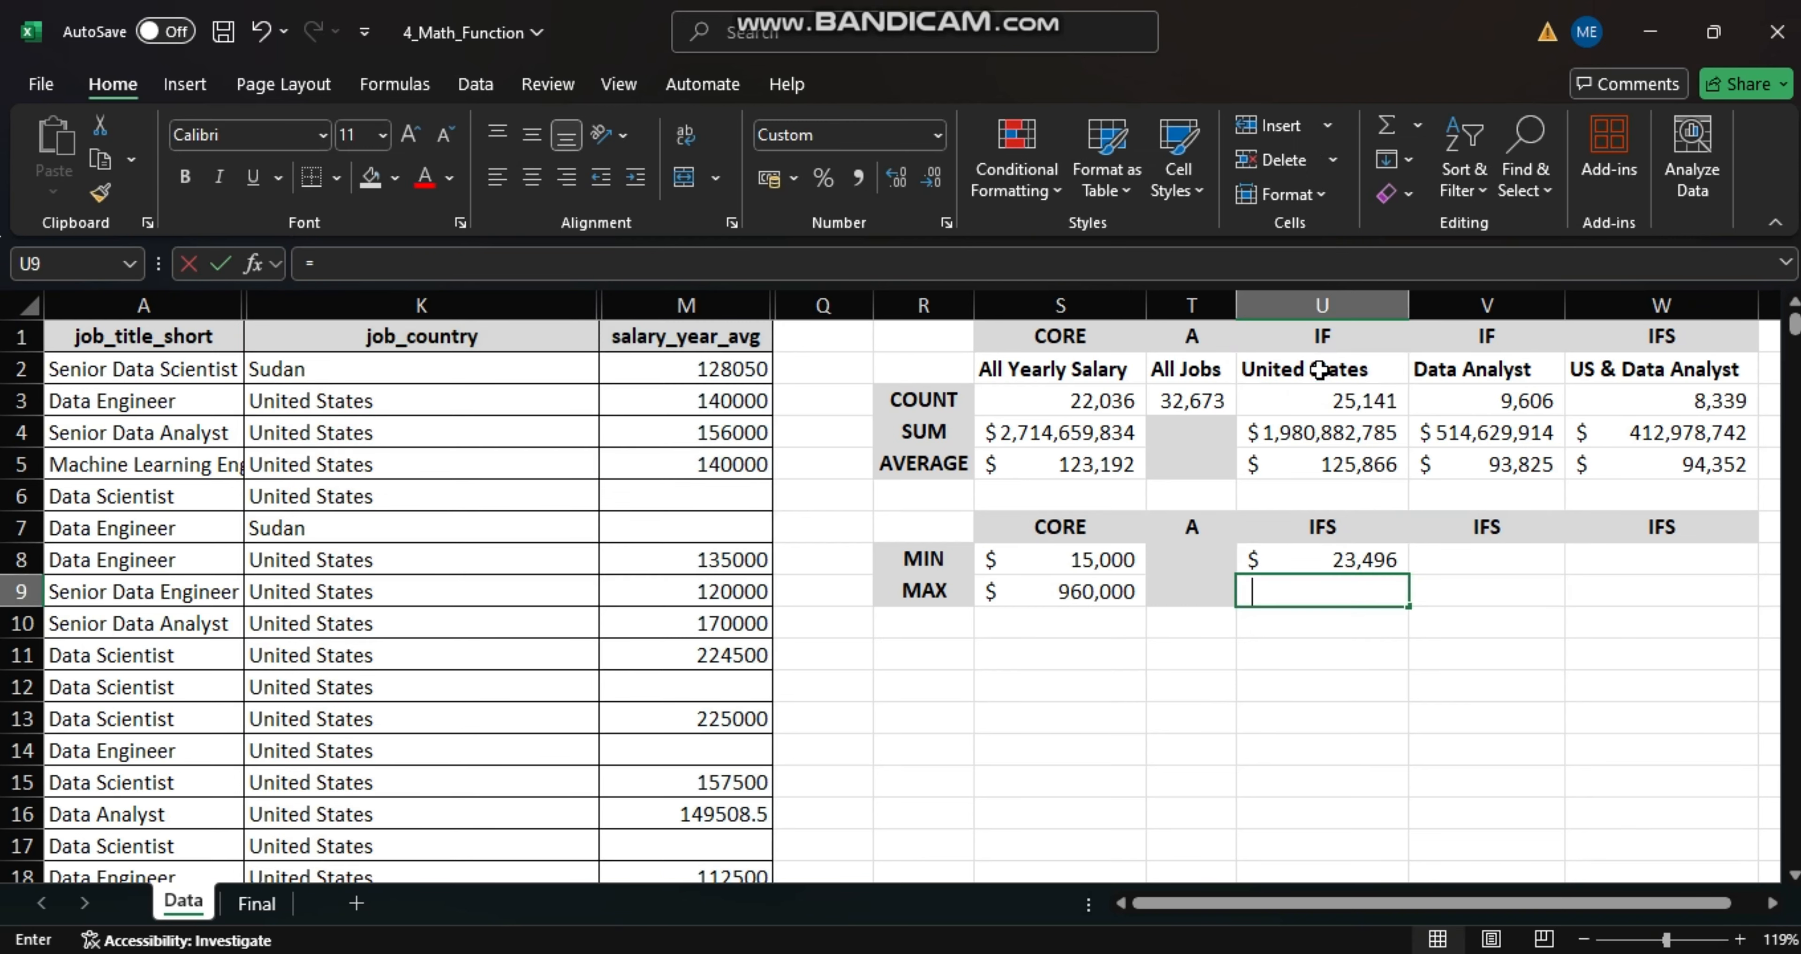
type("MAXI")
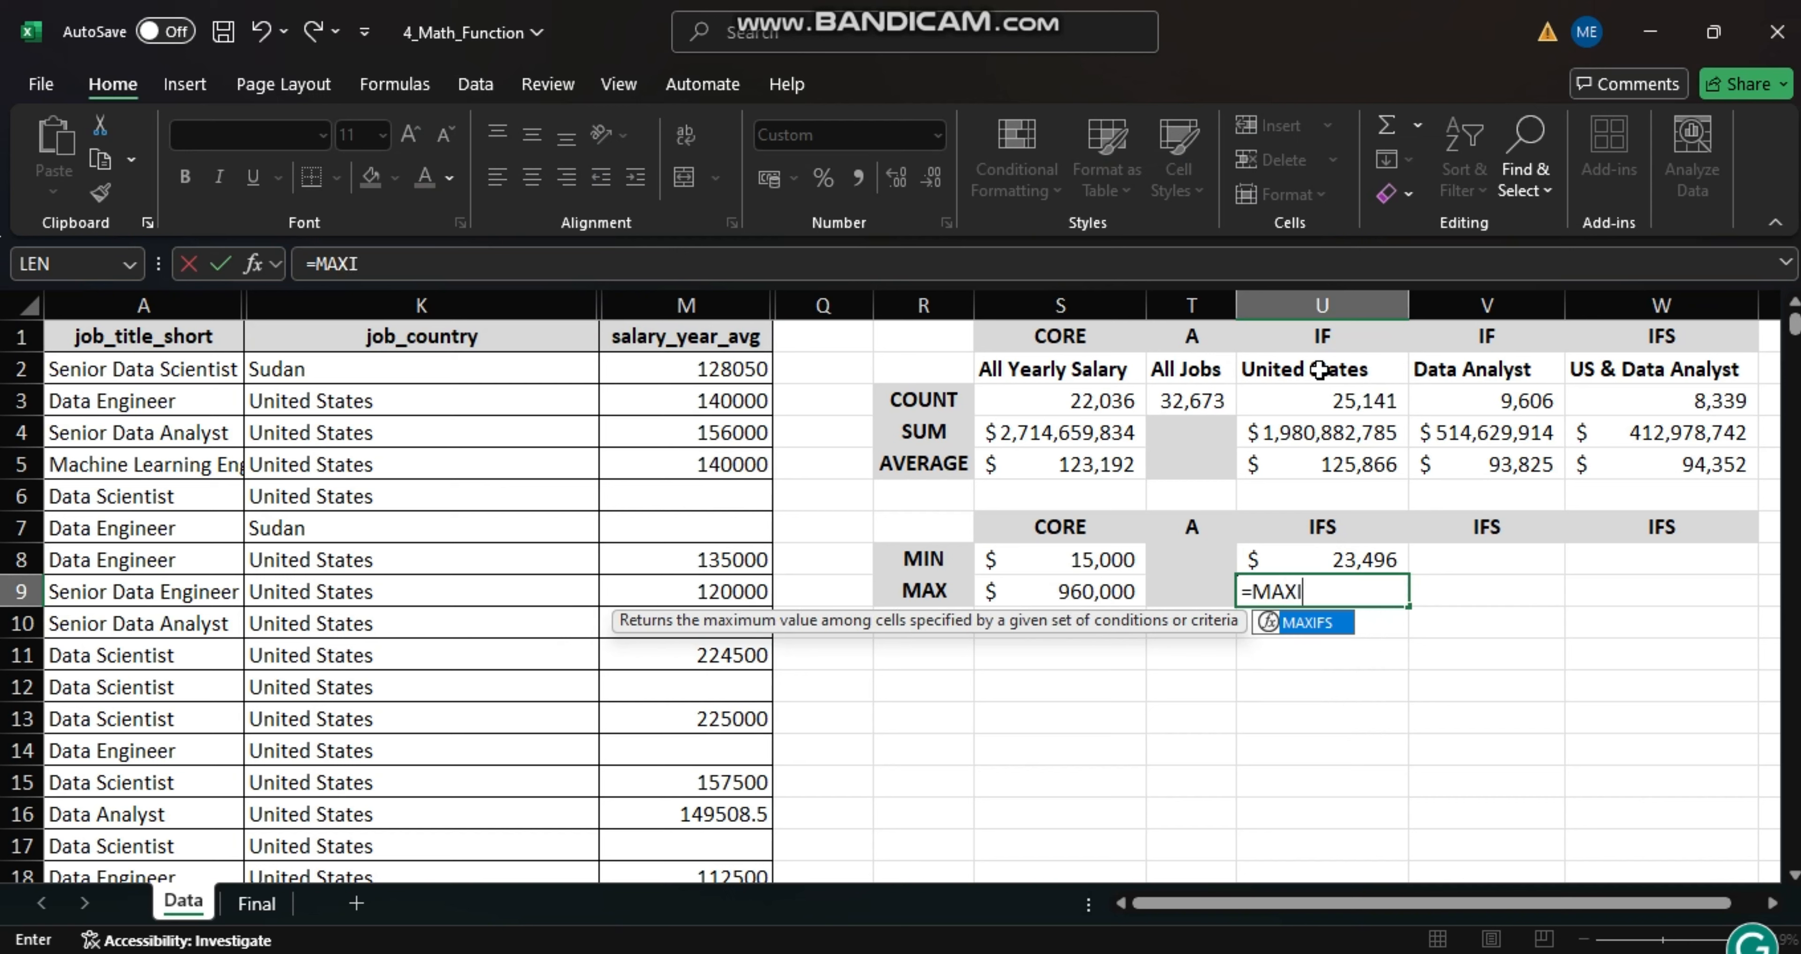
type("FS")
type("(")
left_click(701, 305)
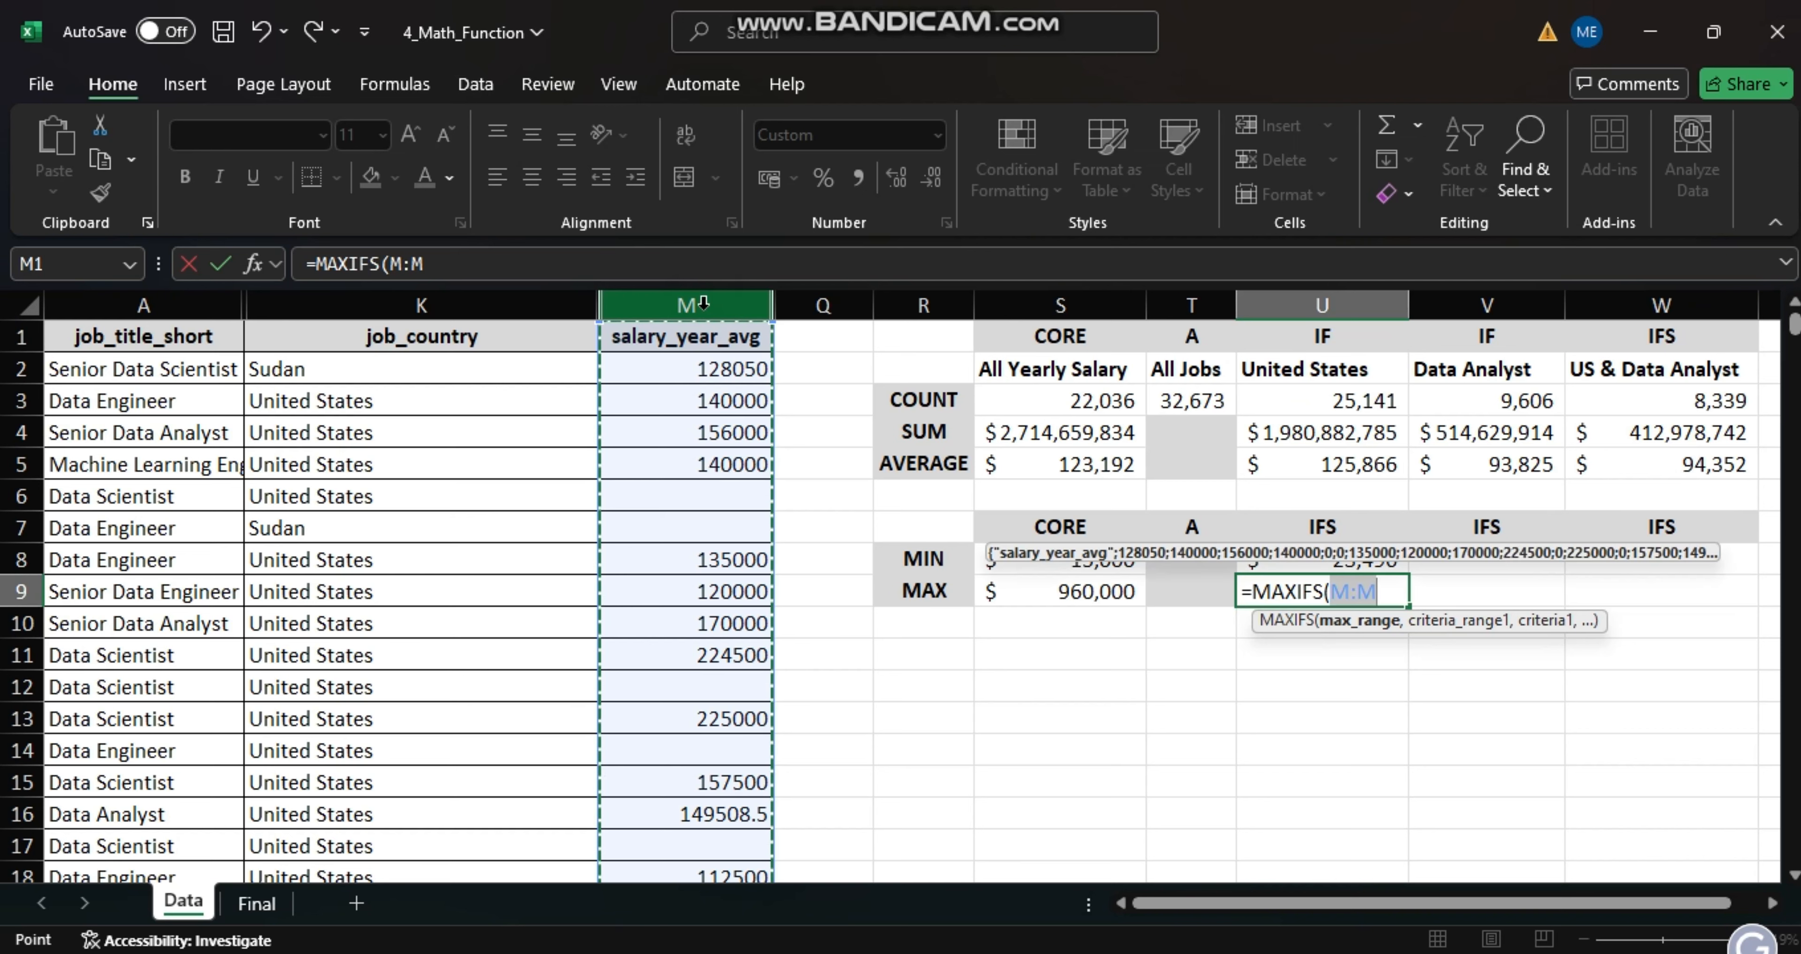
type(",")
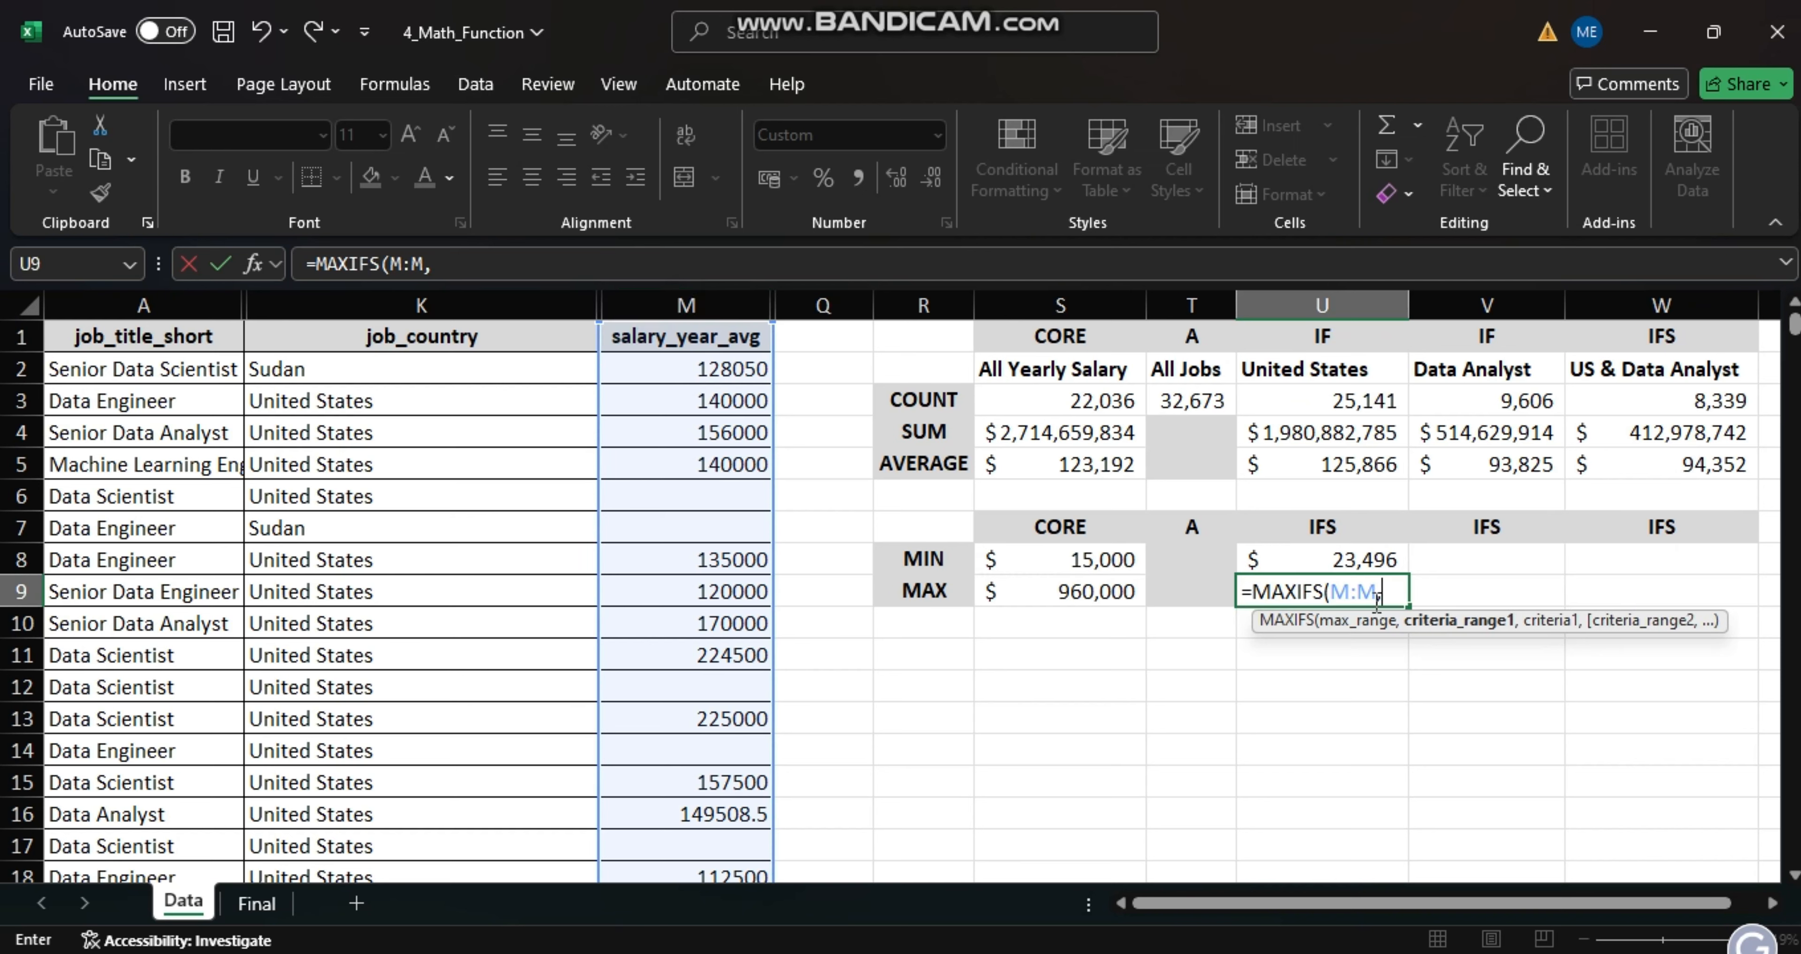
left_click(440, 303)
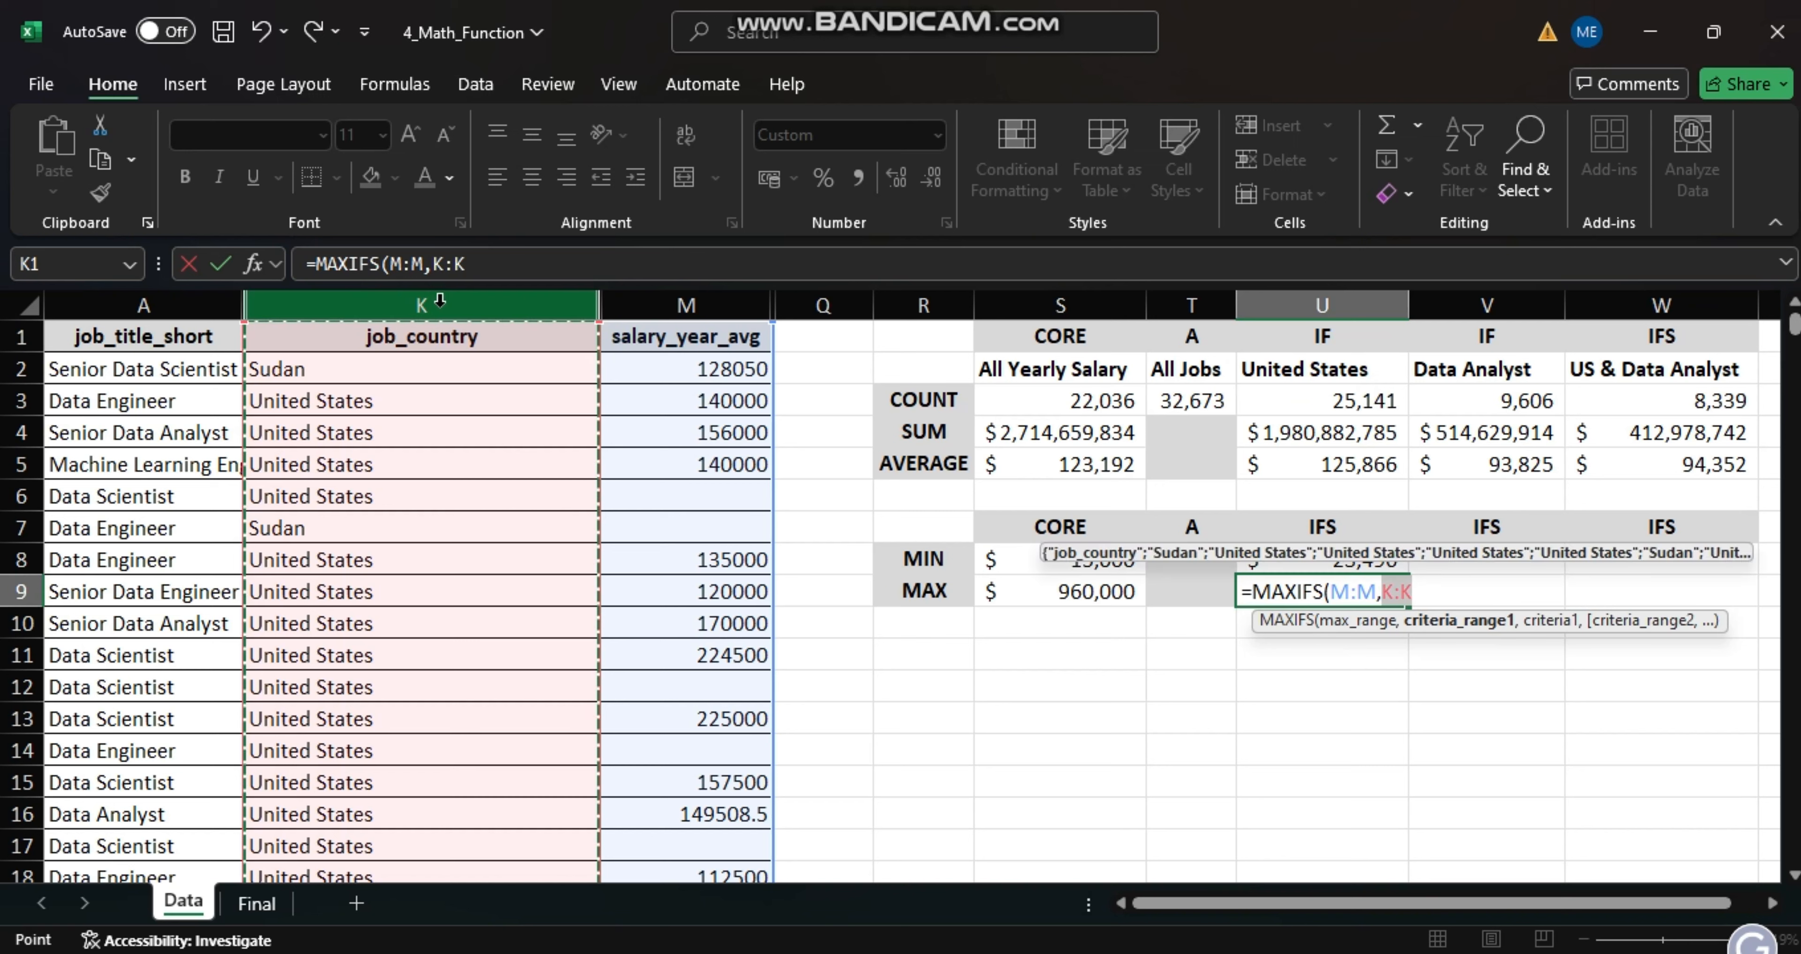
type(",")
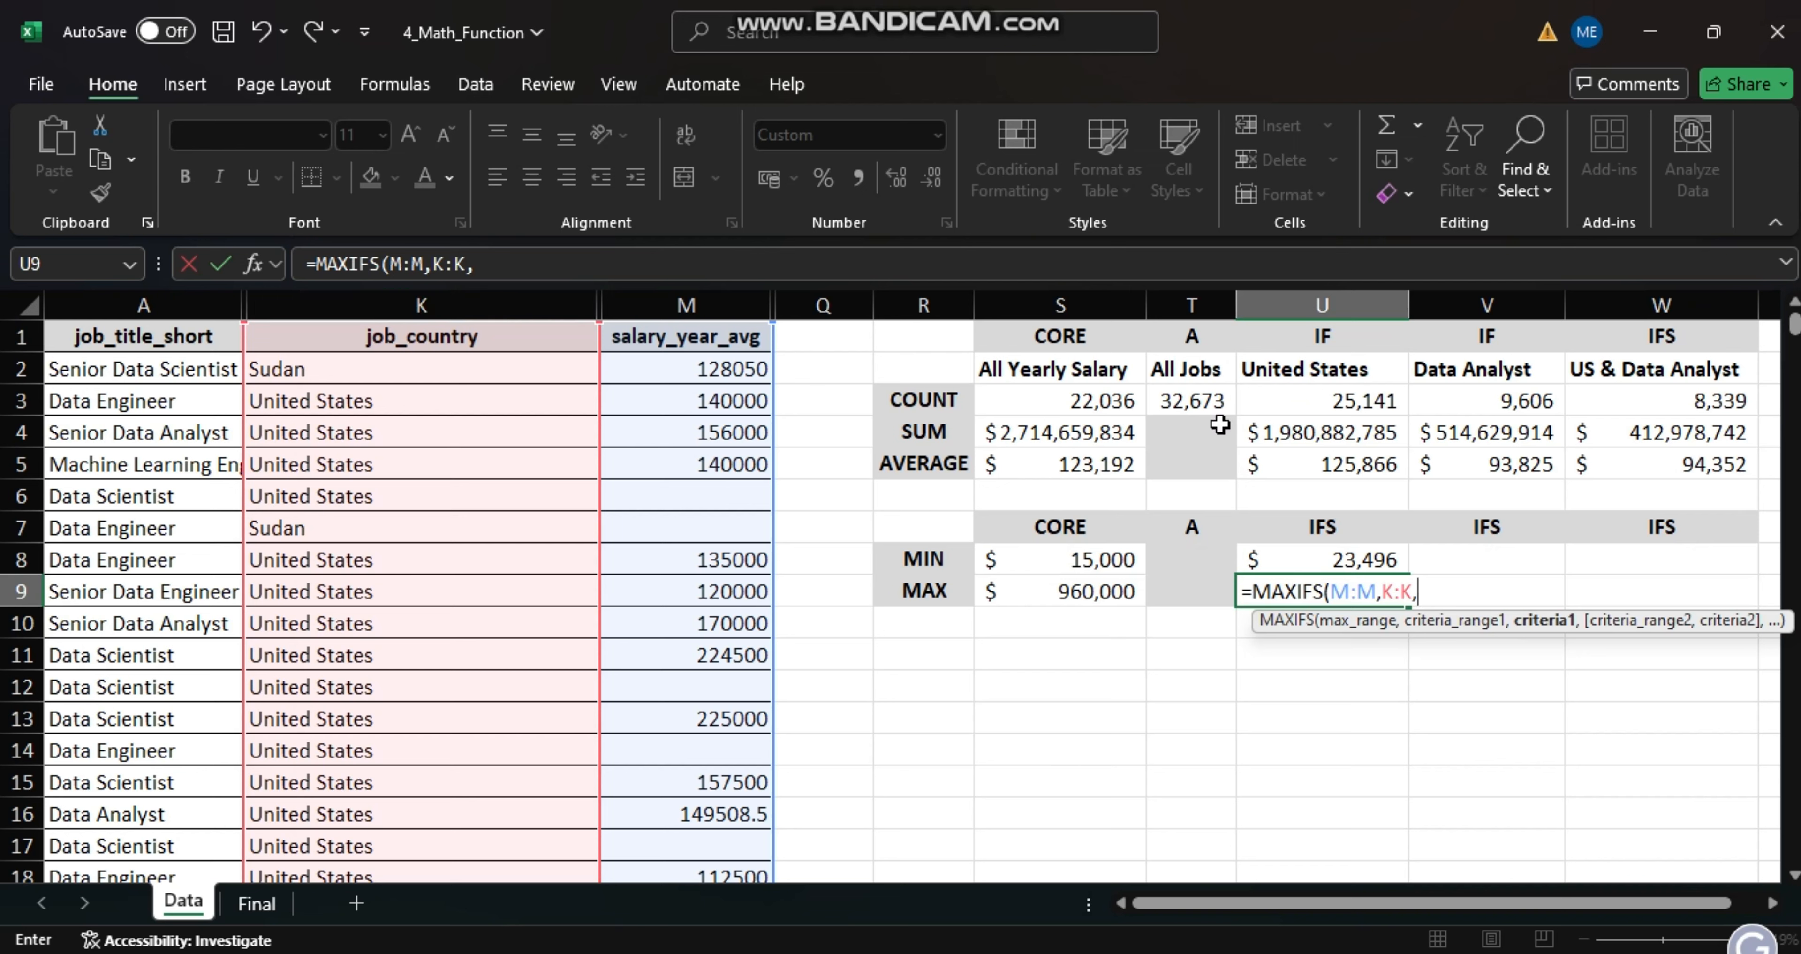
left_click(1288, 375)
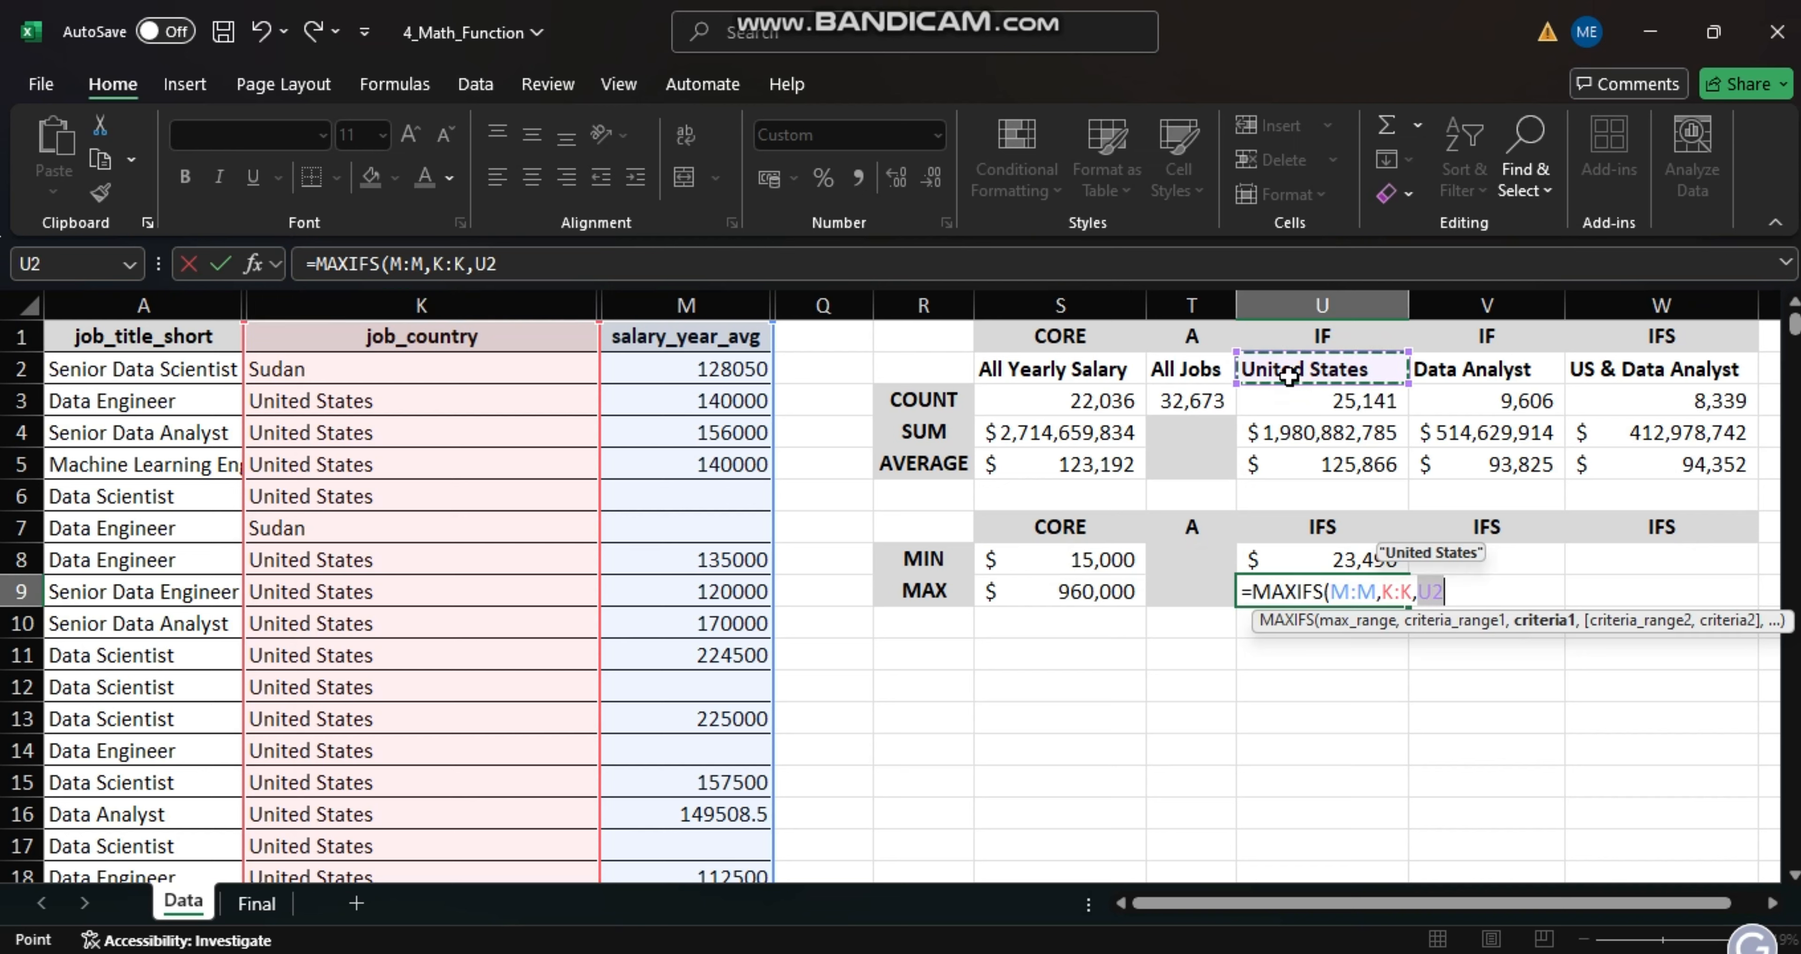
key("Return")
- Find the lowest Data Analyst salary in cell V8 with a MINIFS formula using min range M:M, criteria range A:A and criteria V2
left_click(1516, 559)
type("=")
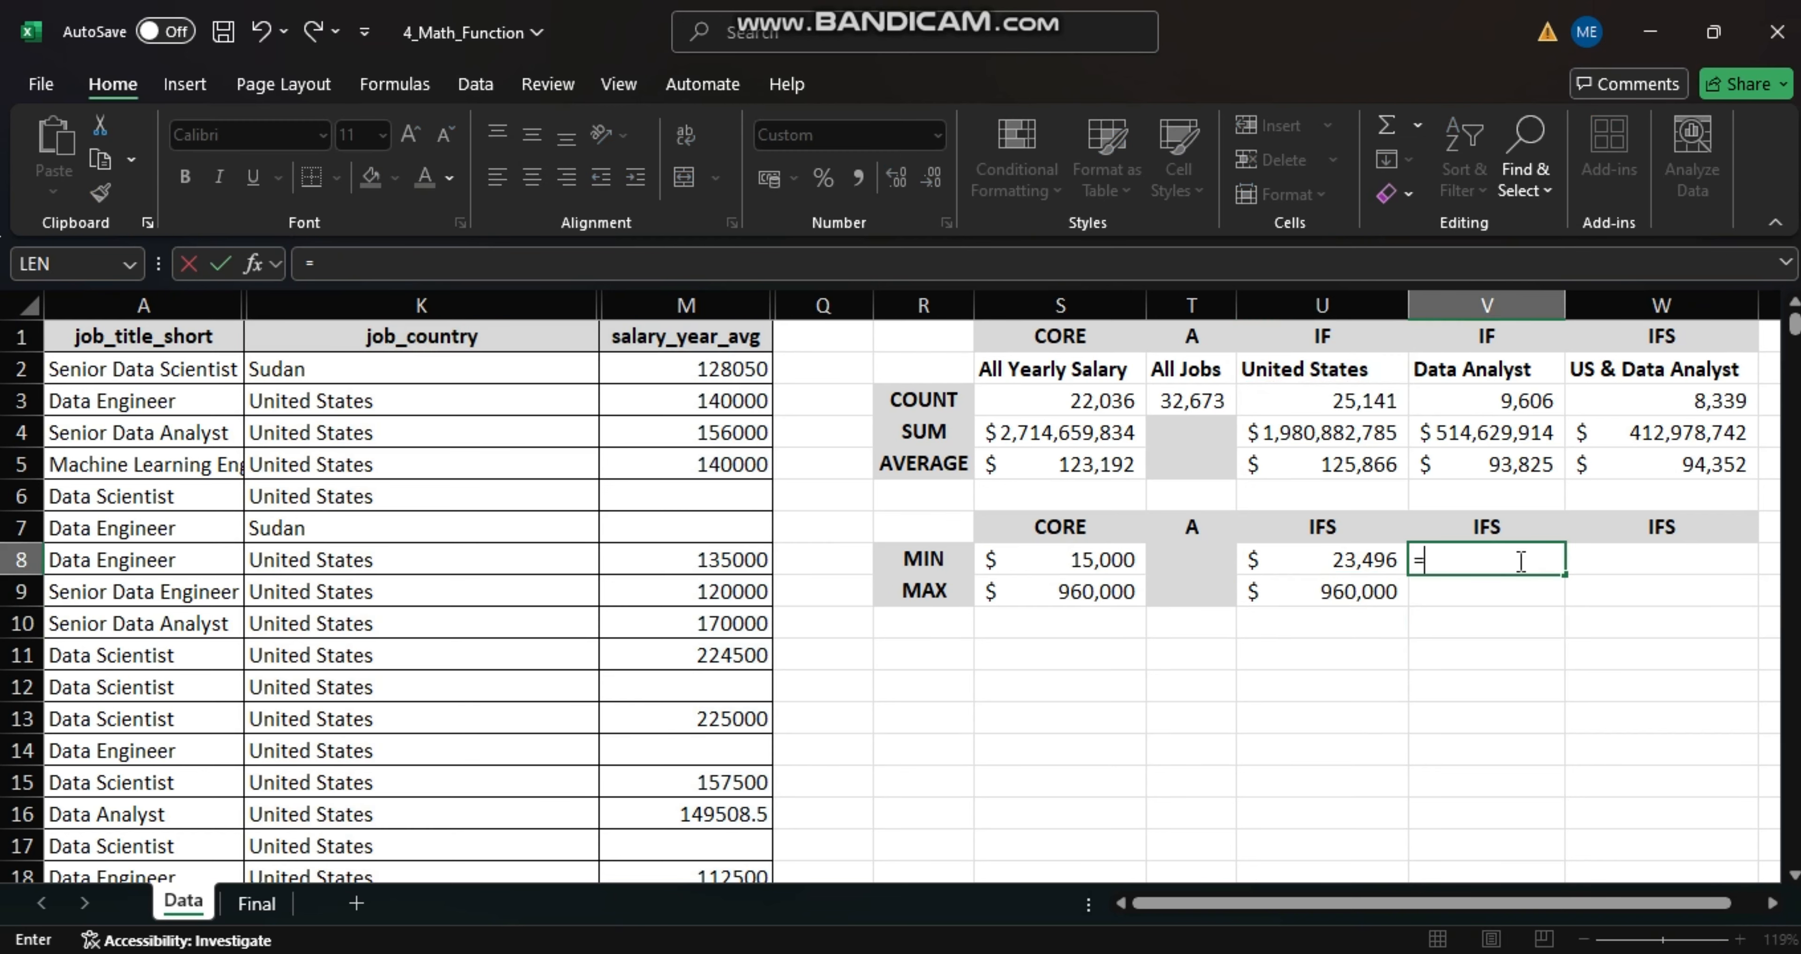
type("MINIFS(")
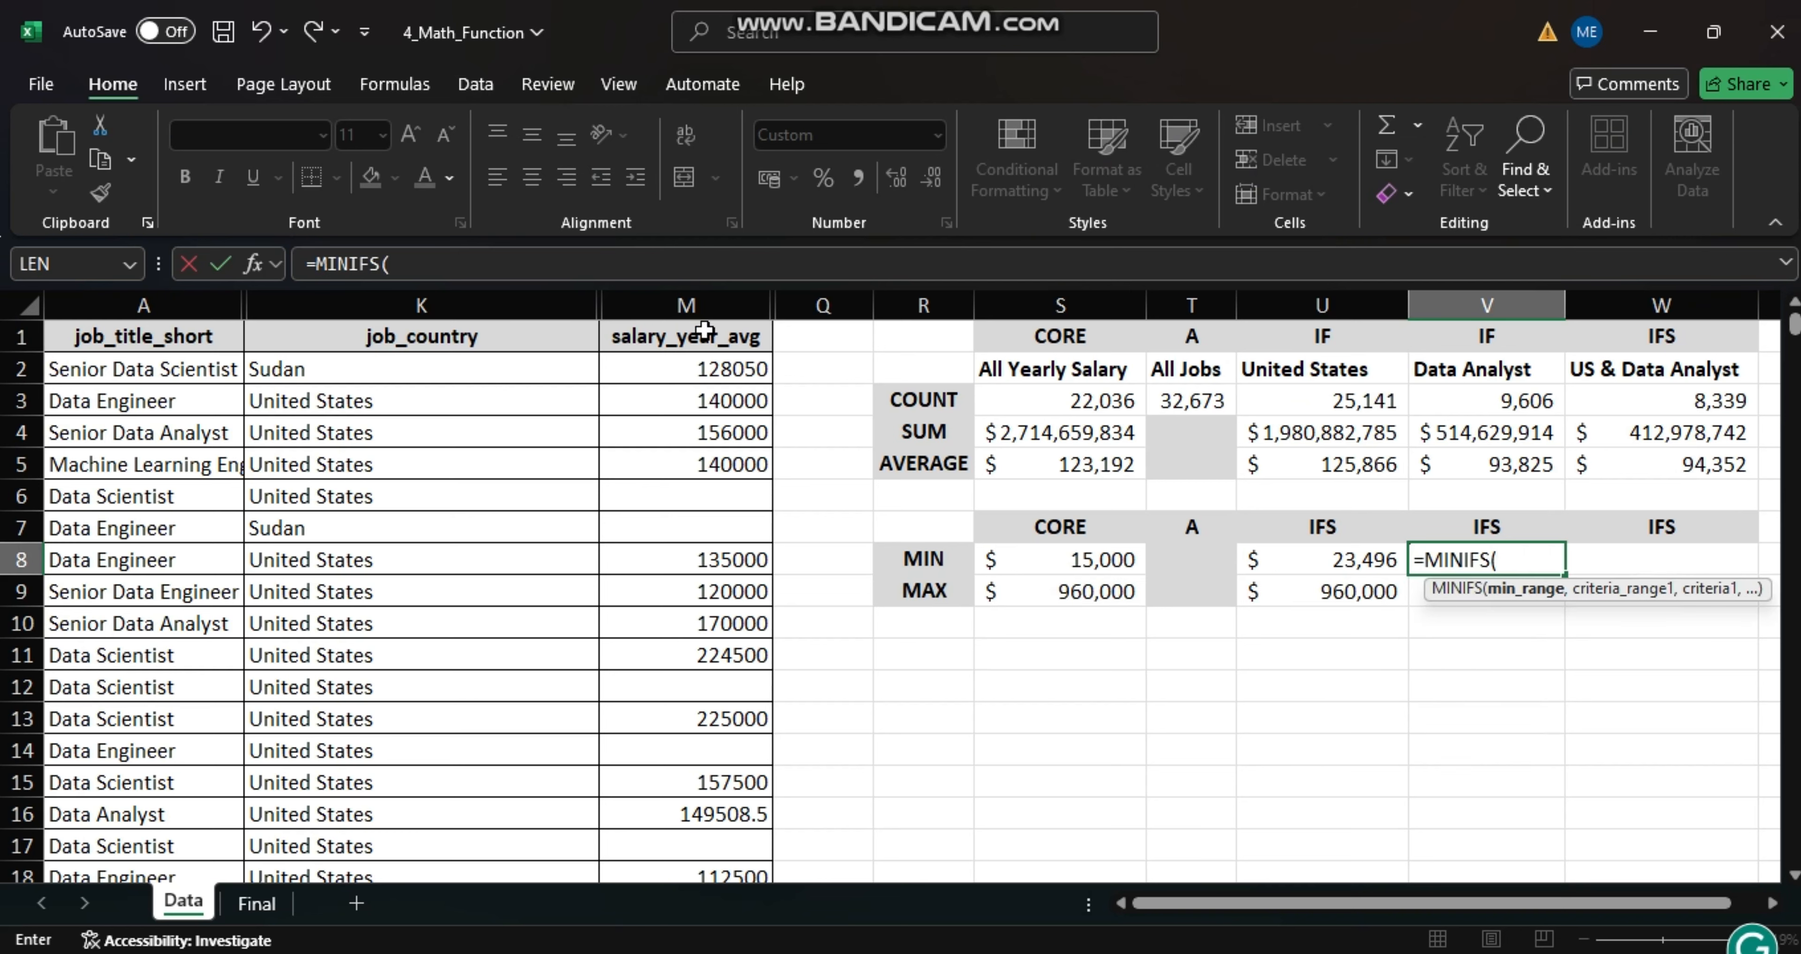
left_click(697, 308)
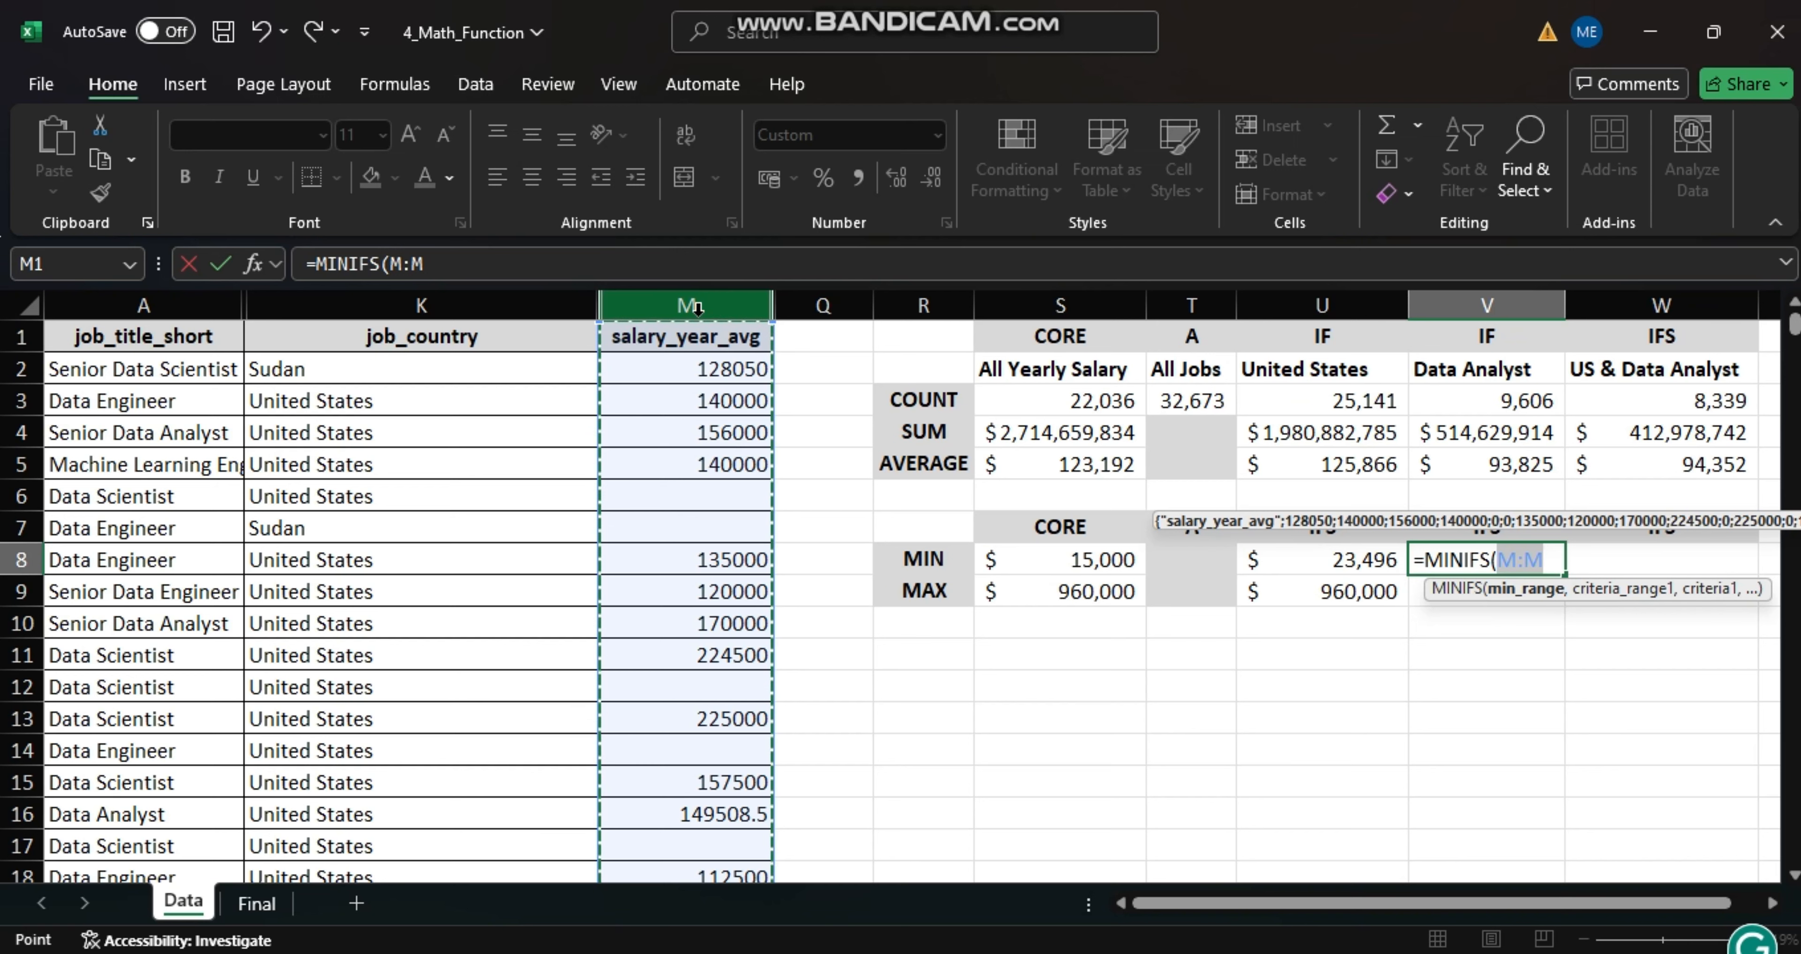
type(",")
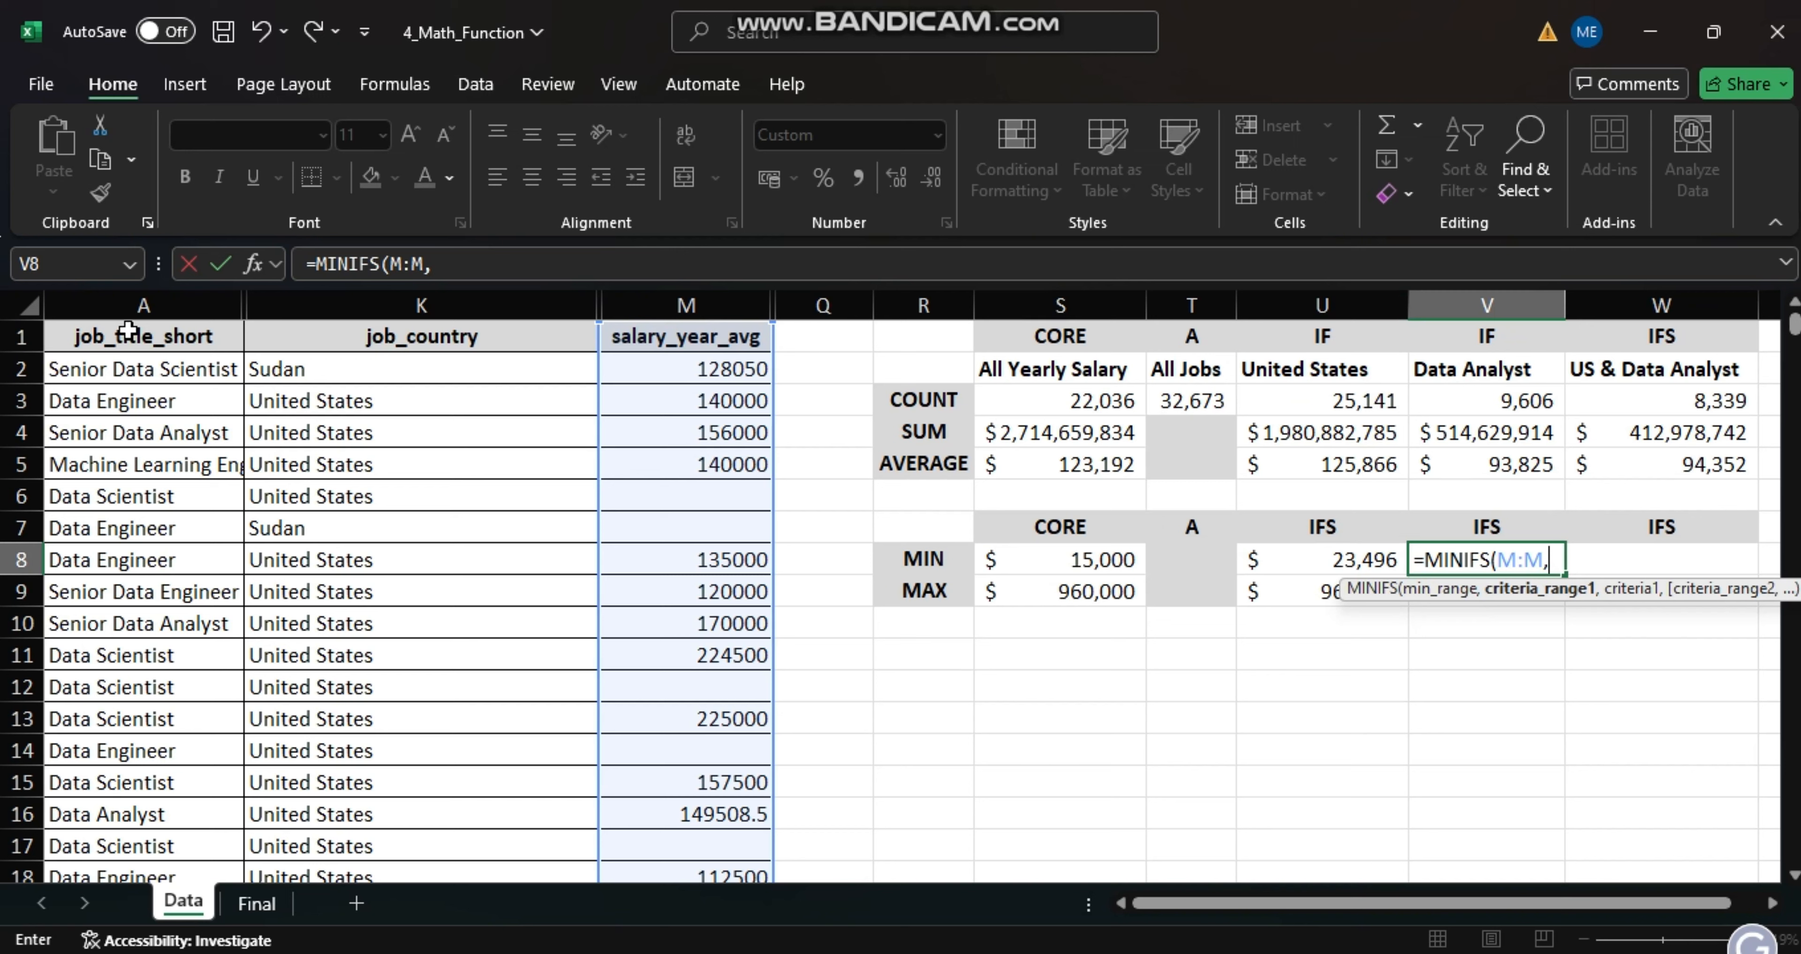
left_click(152, 308)
type(",")
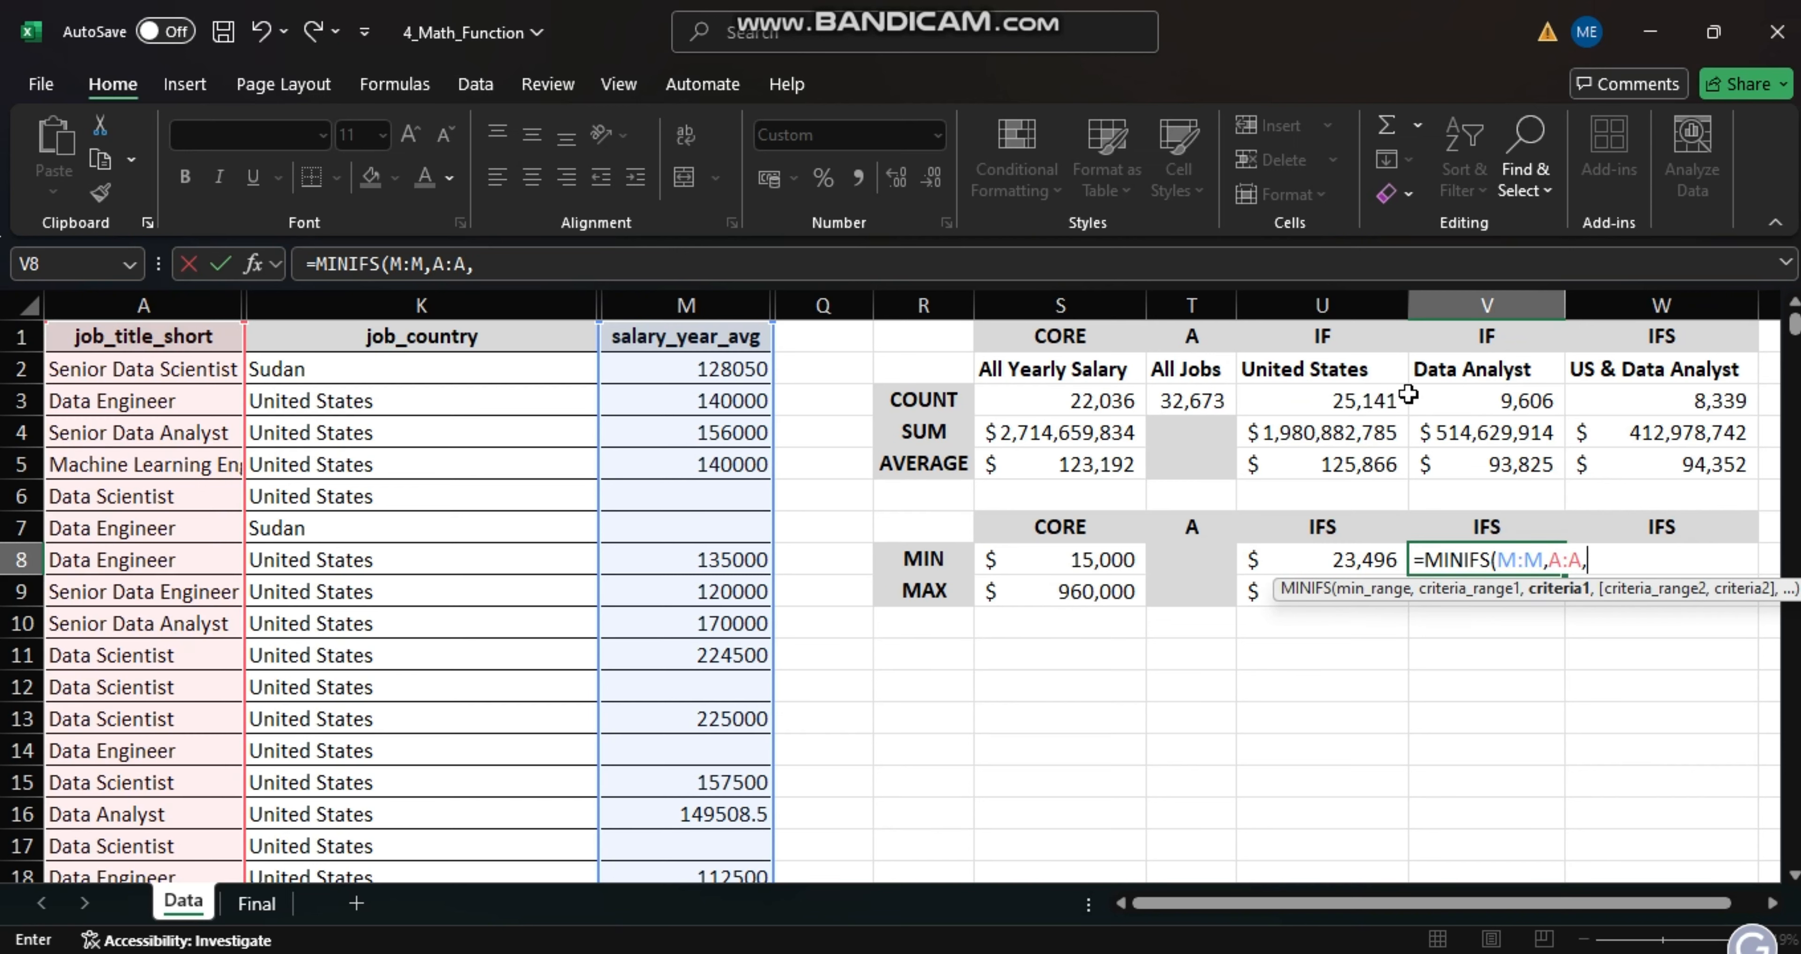
left_click(1459, 367)
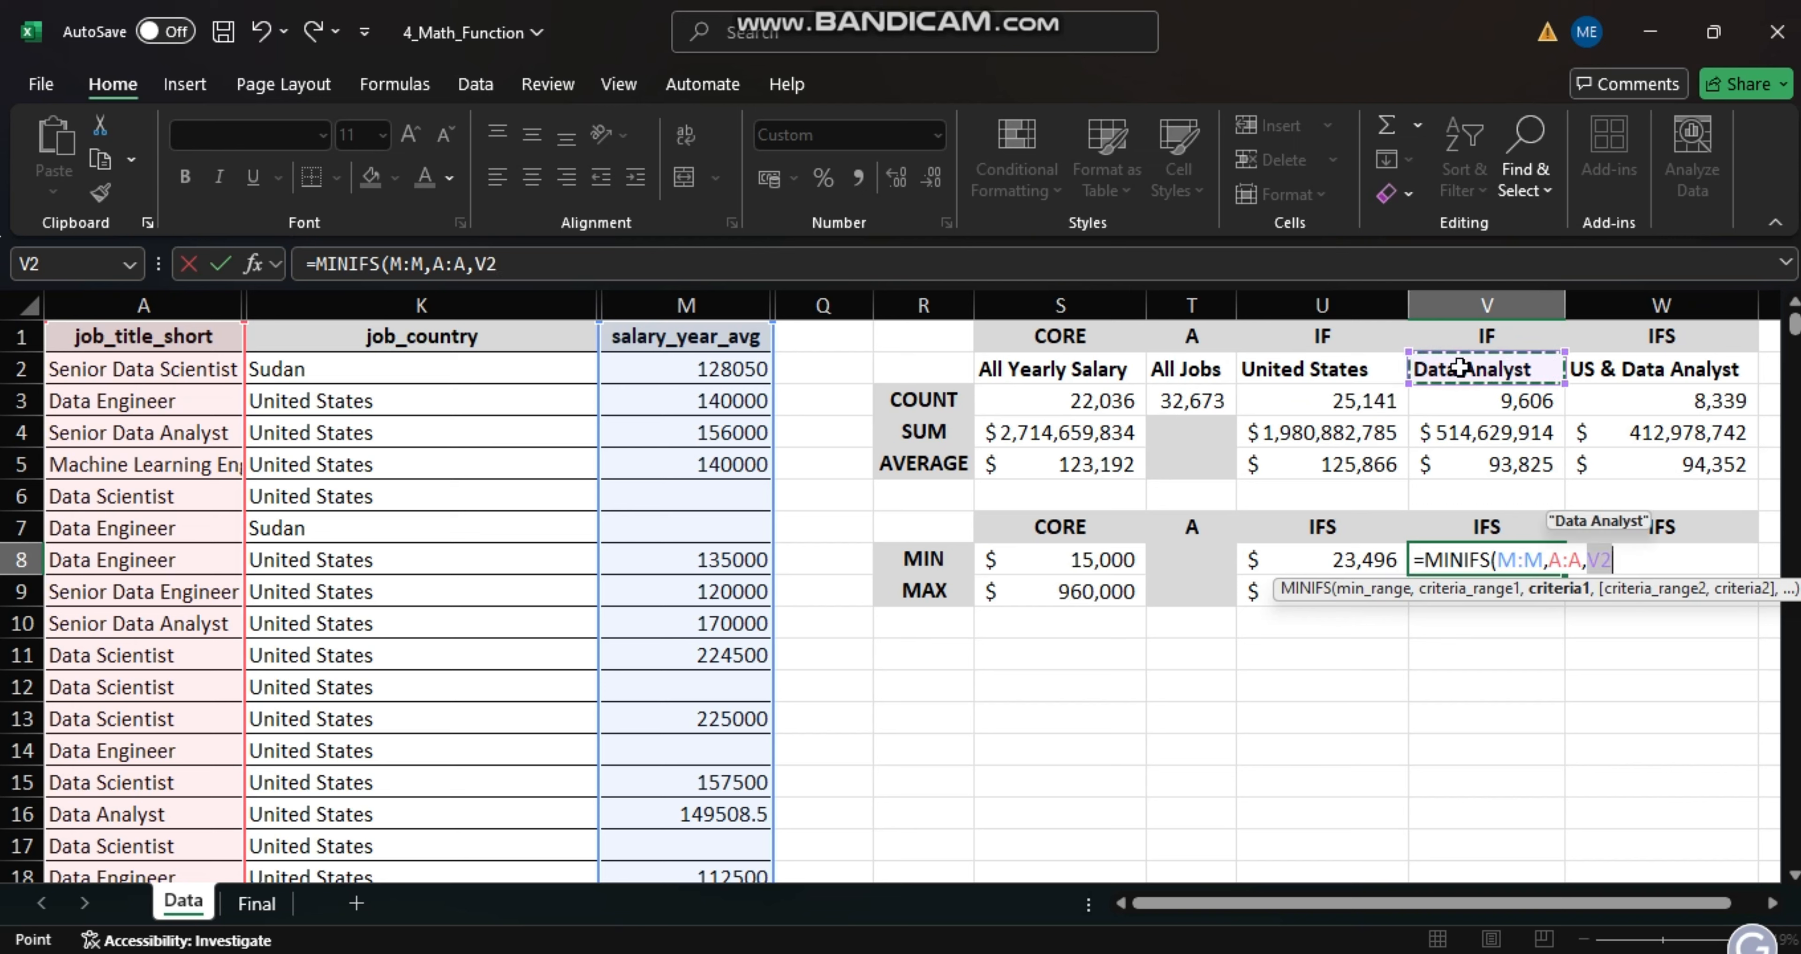
key("Return")
- Find the highest Data Analyst salary in cell V9 with a MAXIFS formula using max range M:M, criteria range A:A and criteria V2
type("=MA")
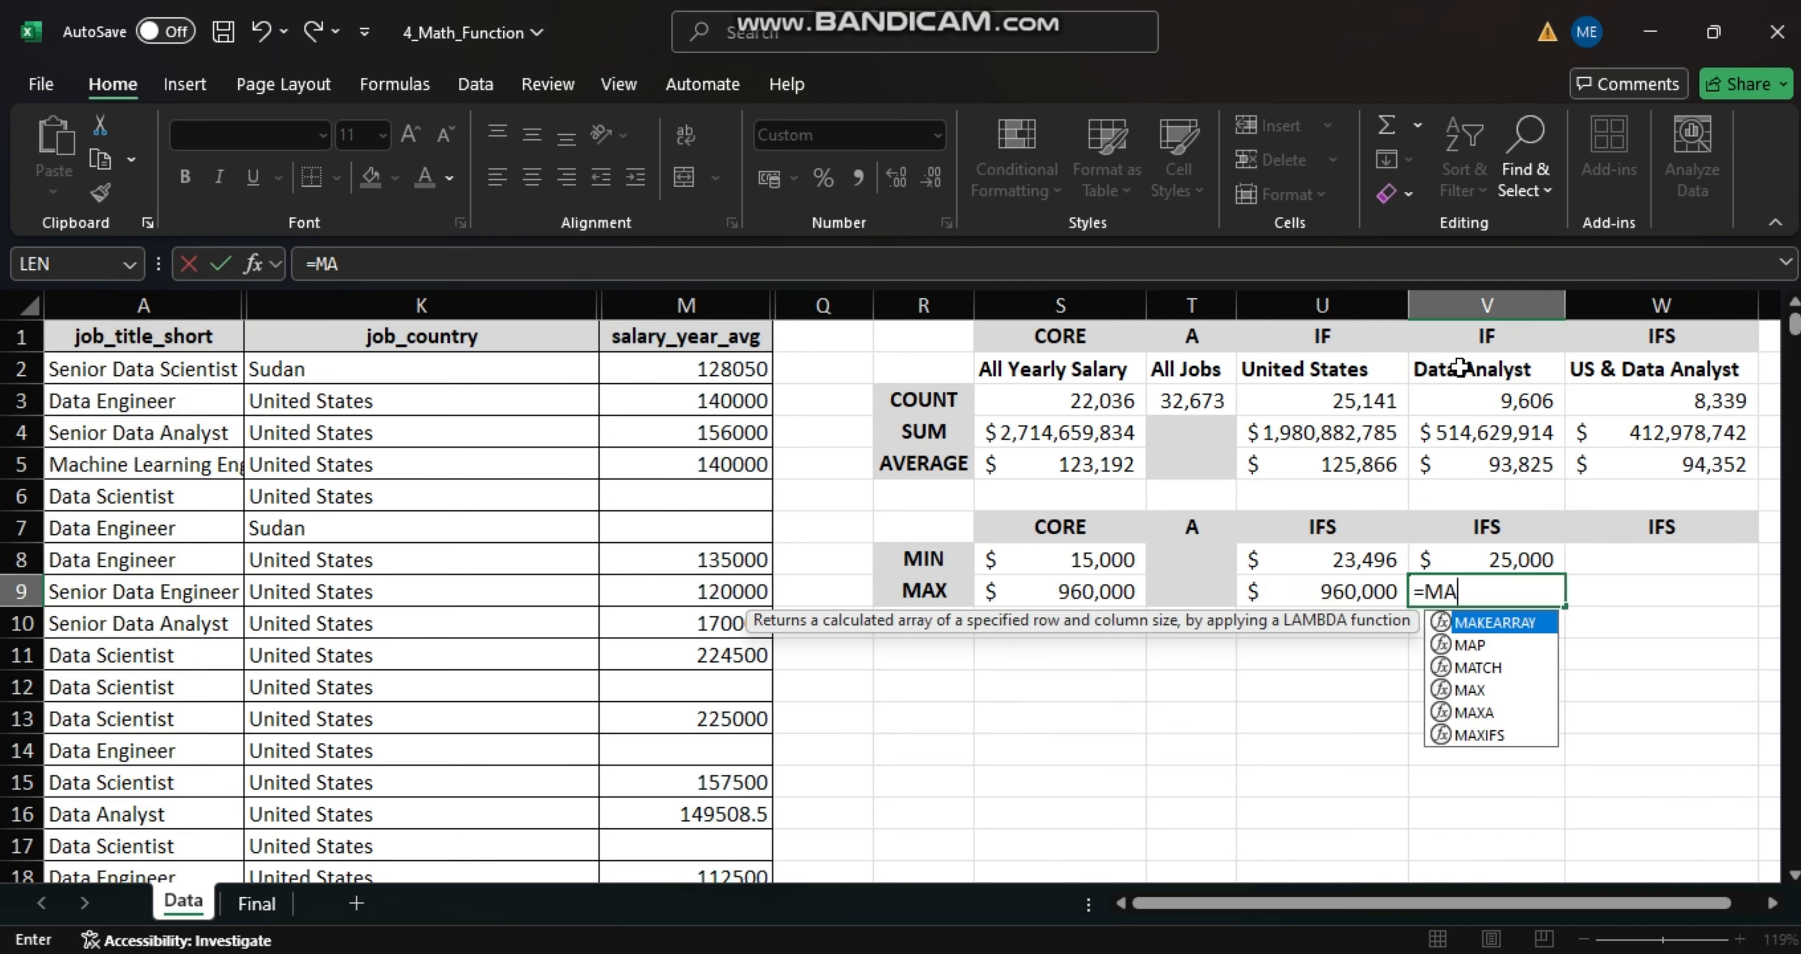
type("XIFS(")
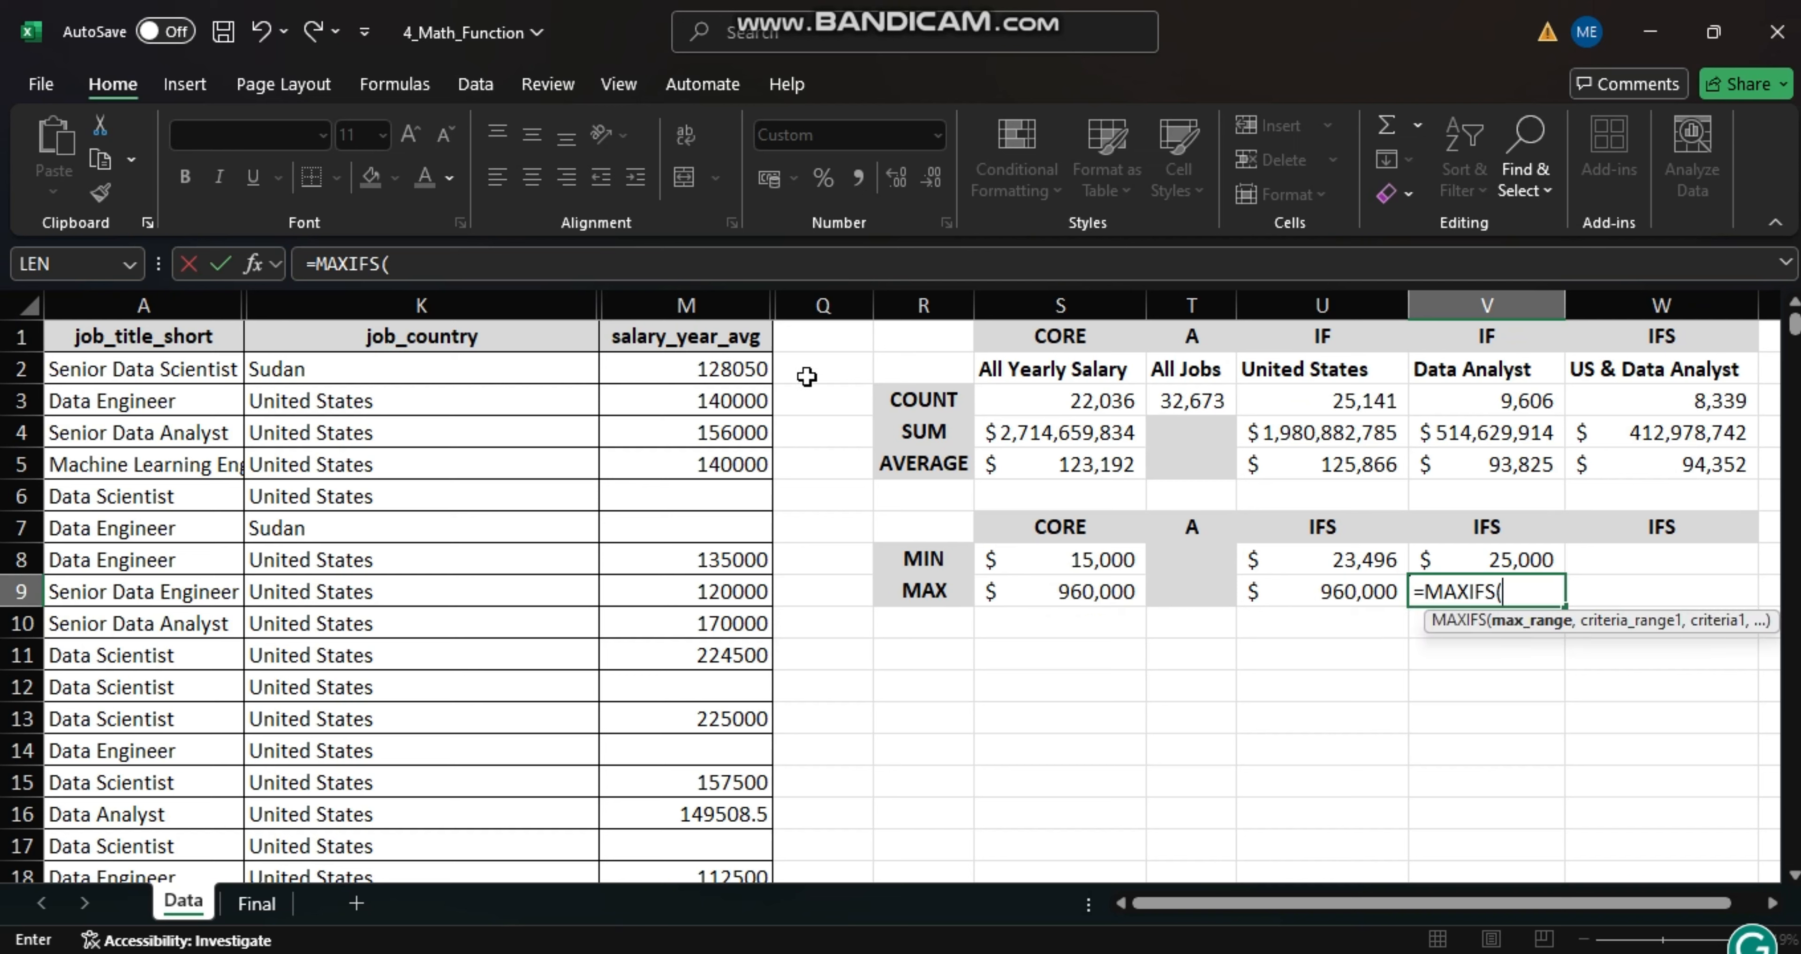
left_click(717, 307)
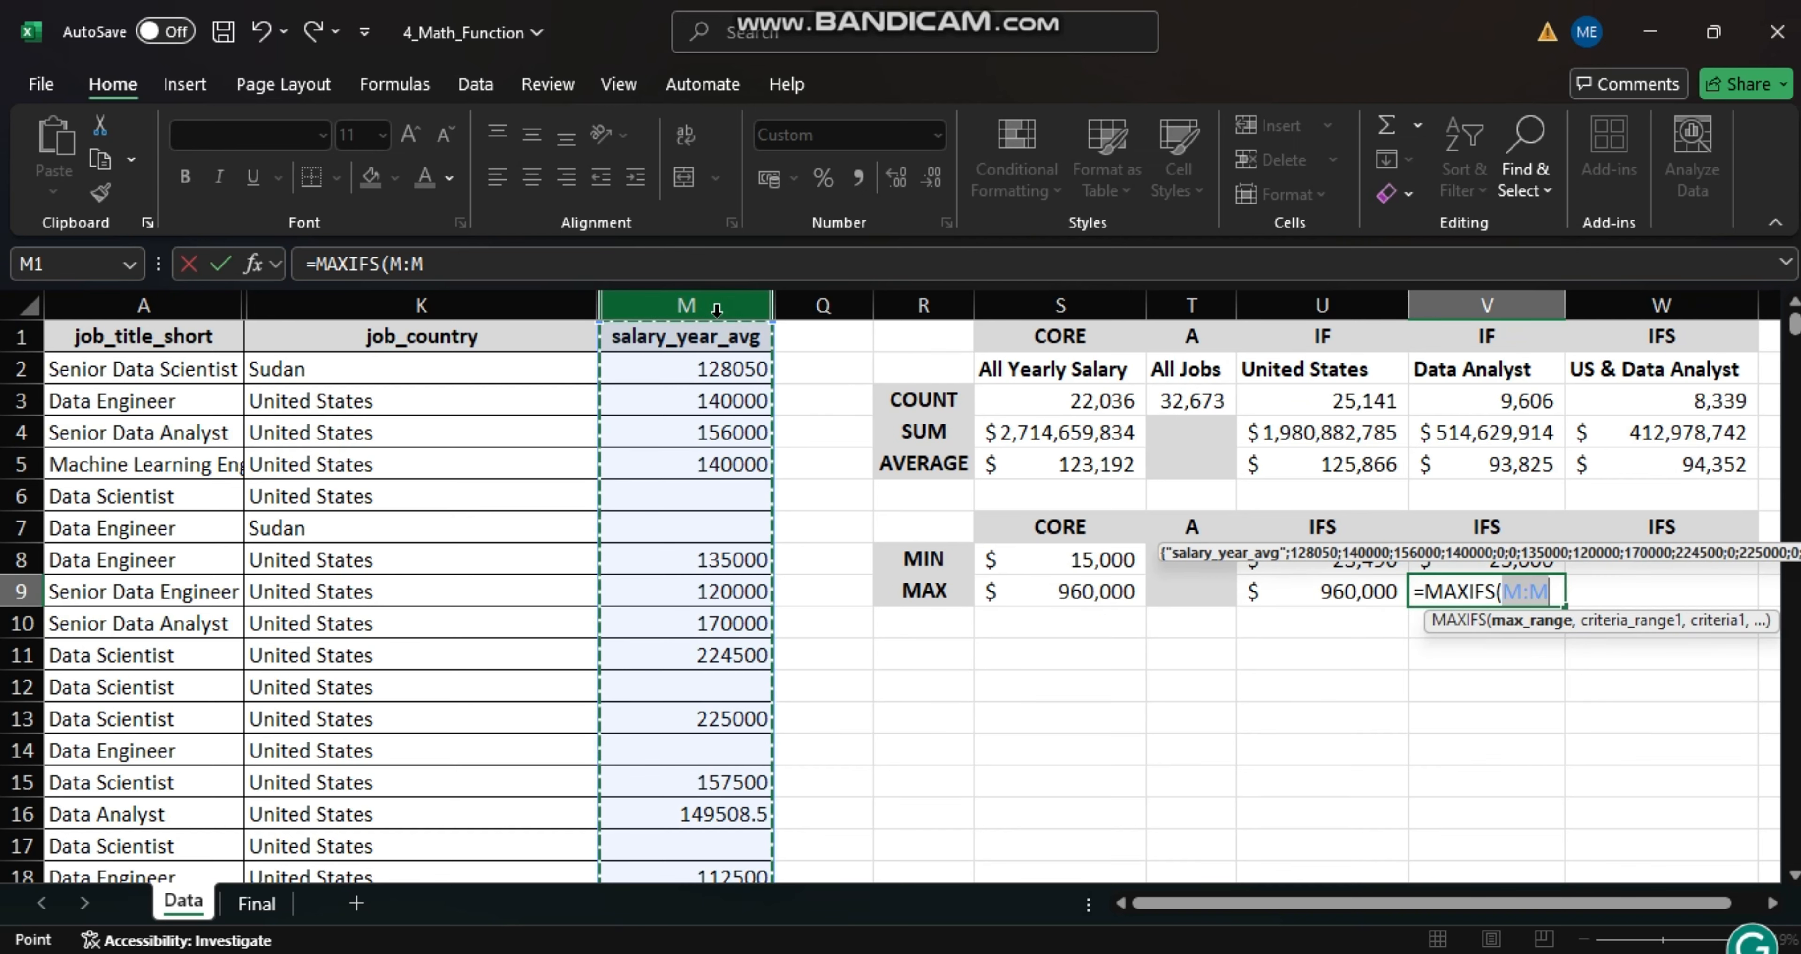
type(",")
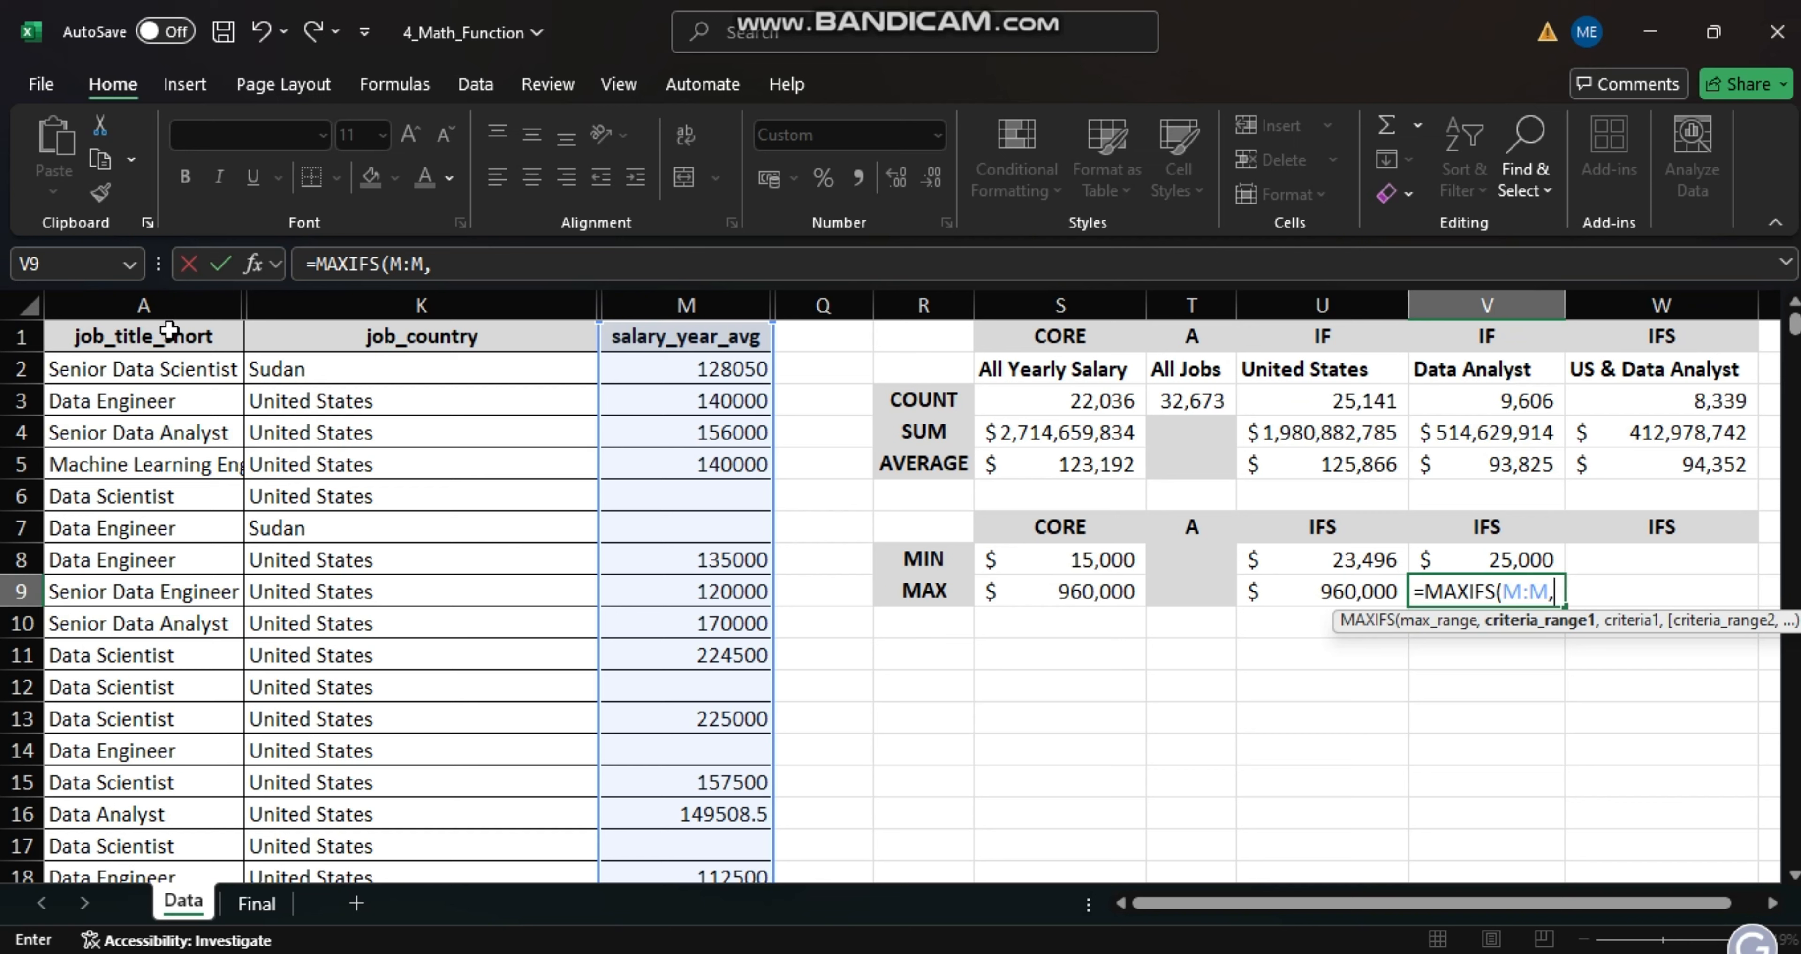
left_click(166, 305)
type(",")
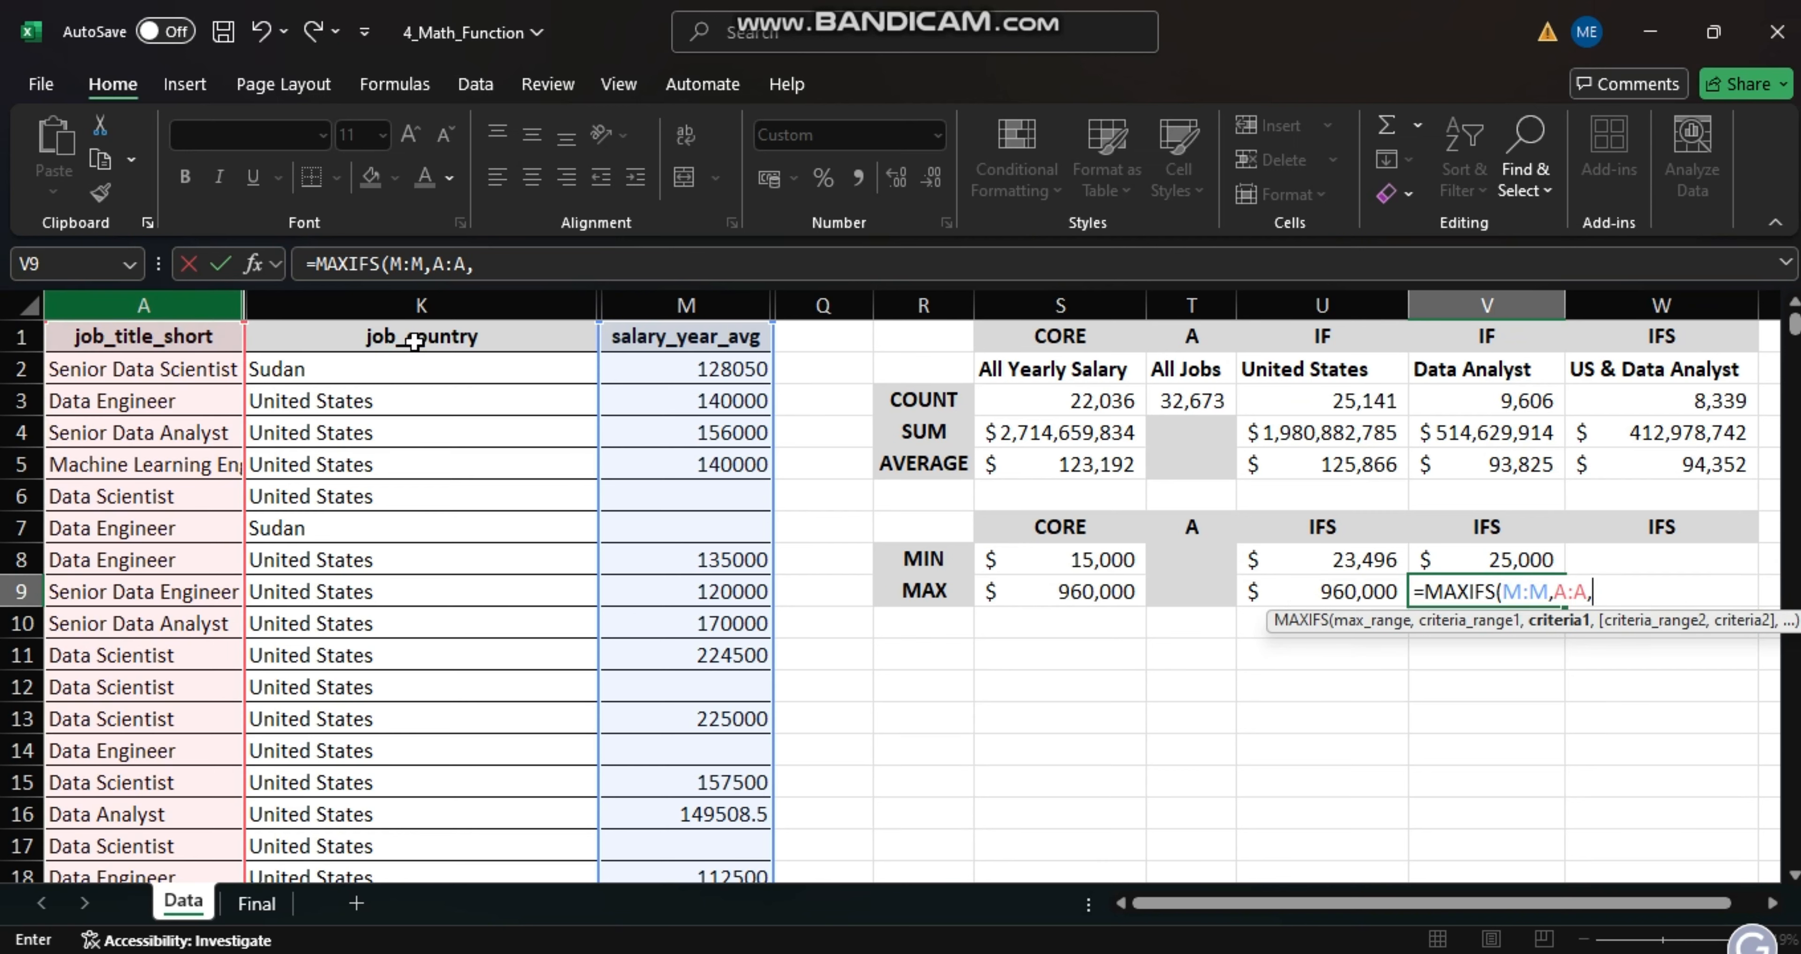
left_click(1470, 370)
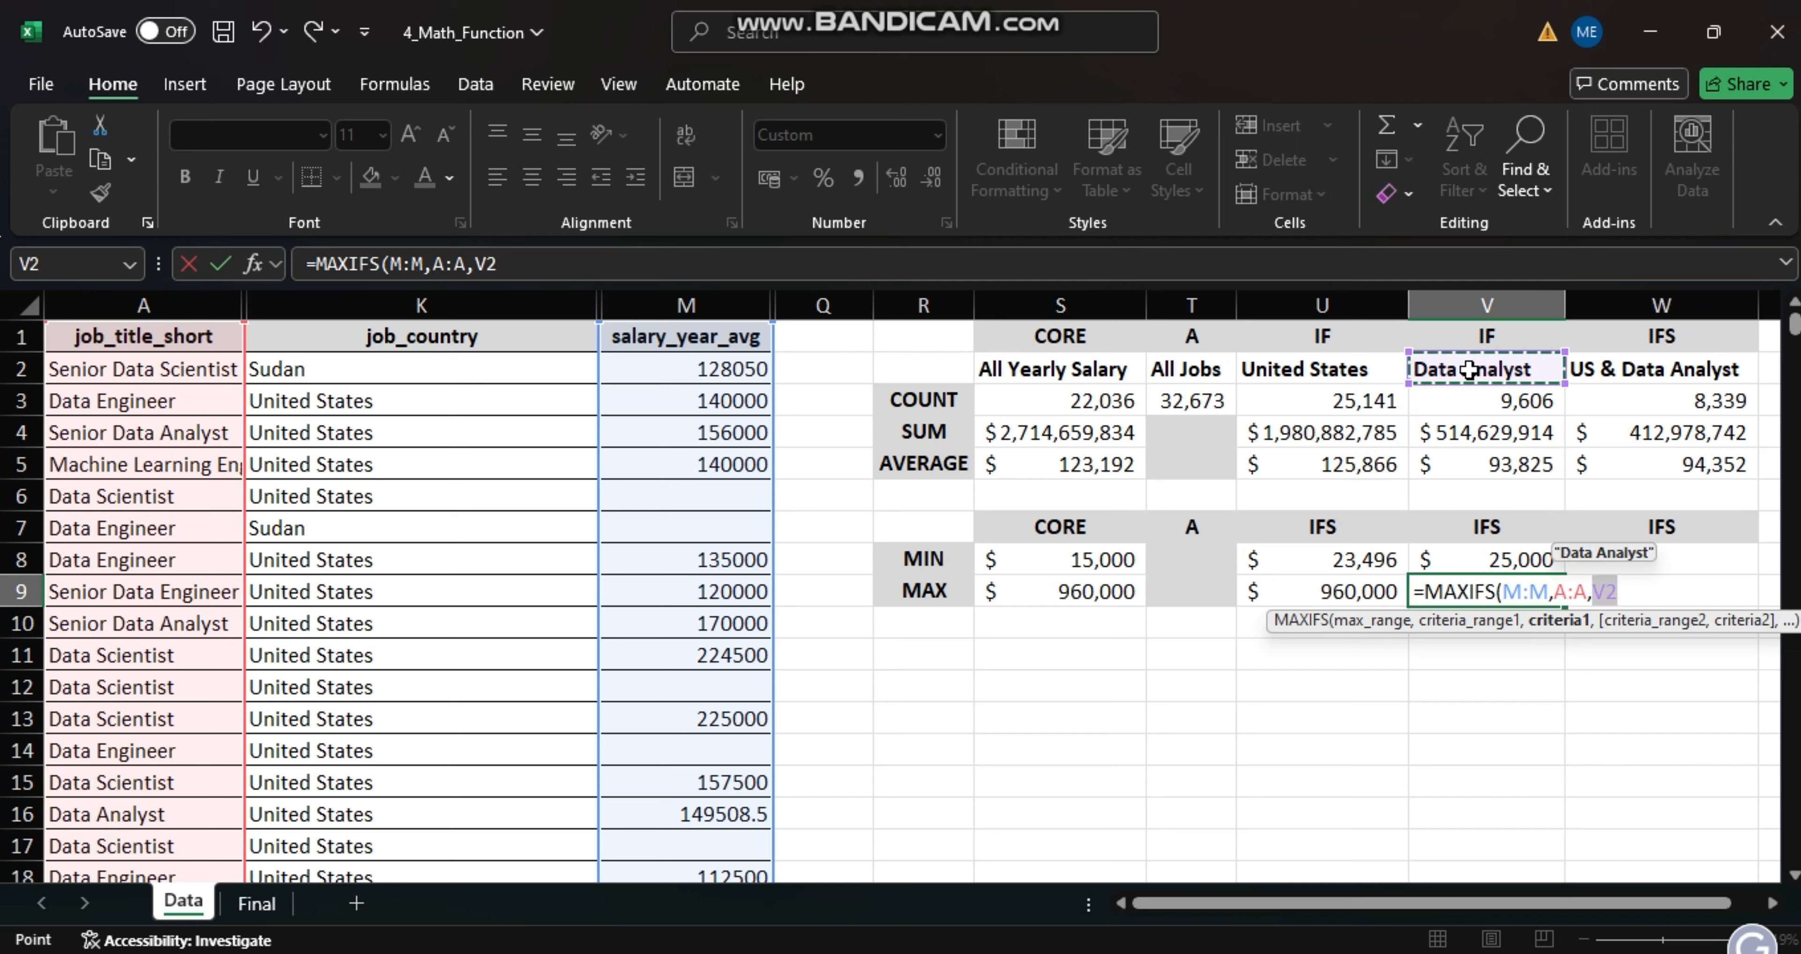
key("Return")
- Start a MINIFS formula in cell W8 for US Data Analyst salaries with M:M as the min range
left_click(1648, 563)
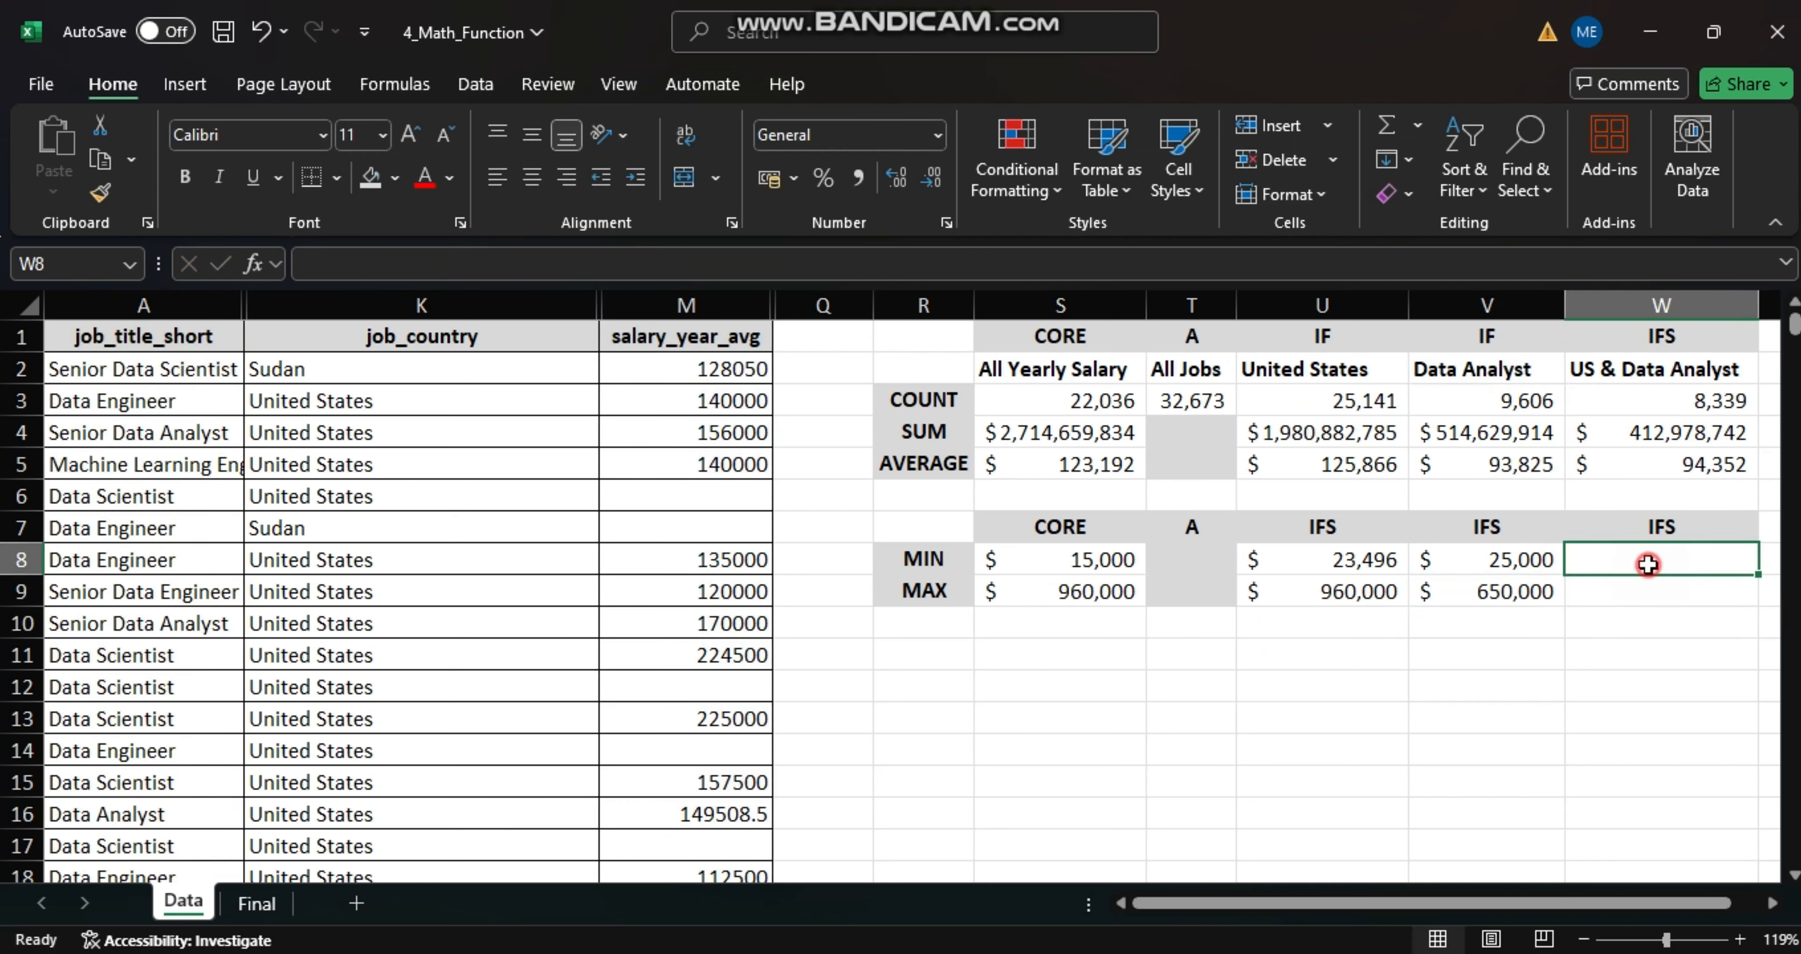
type("=MINIFS")
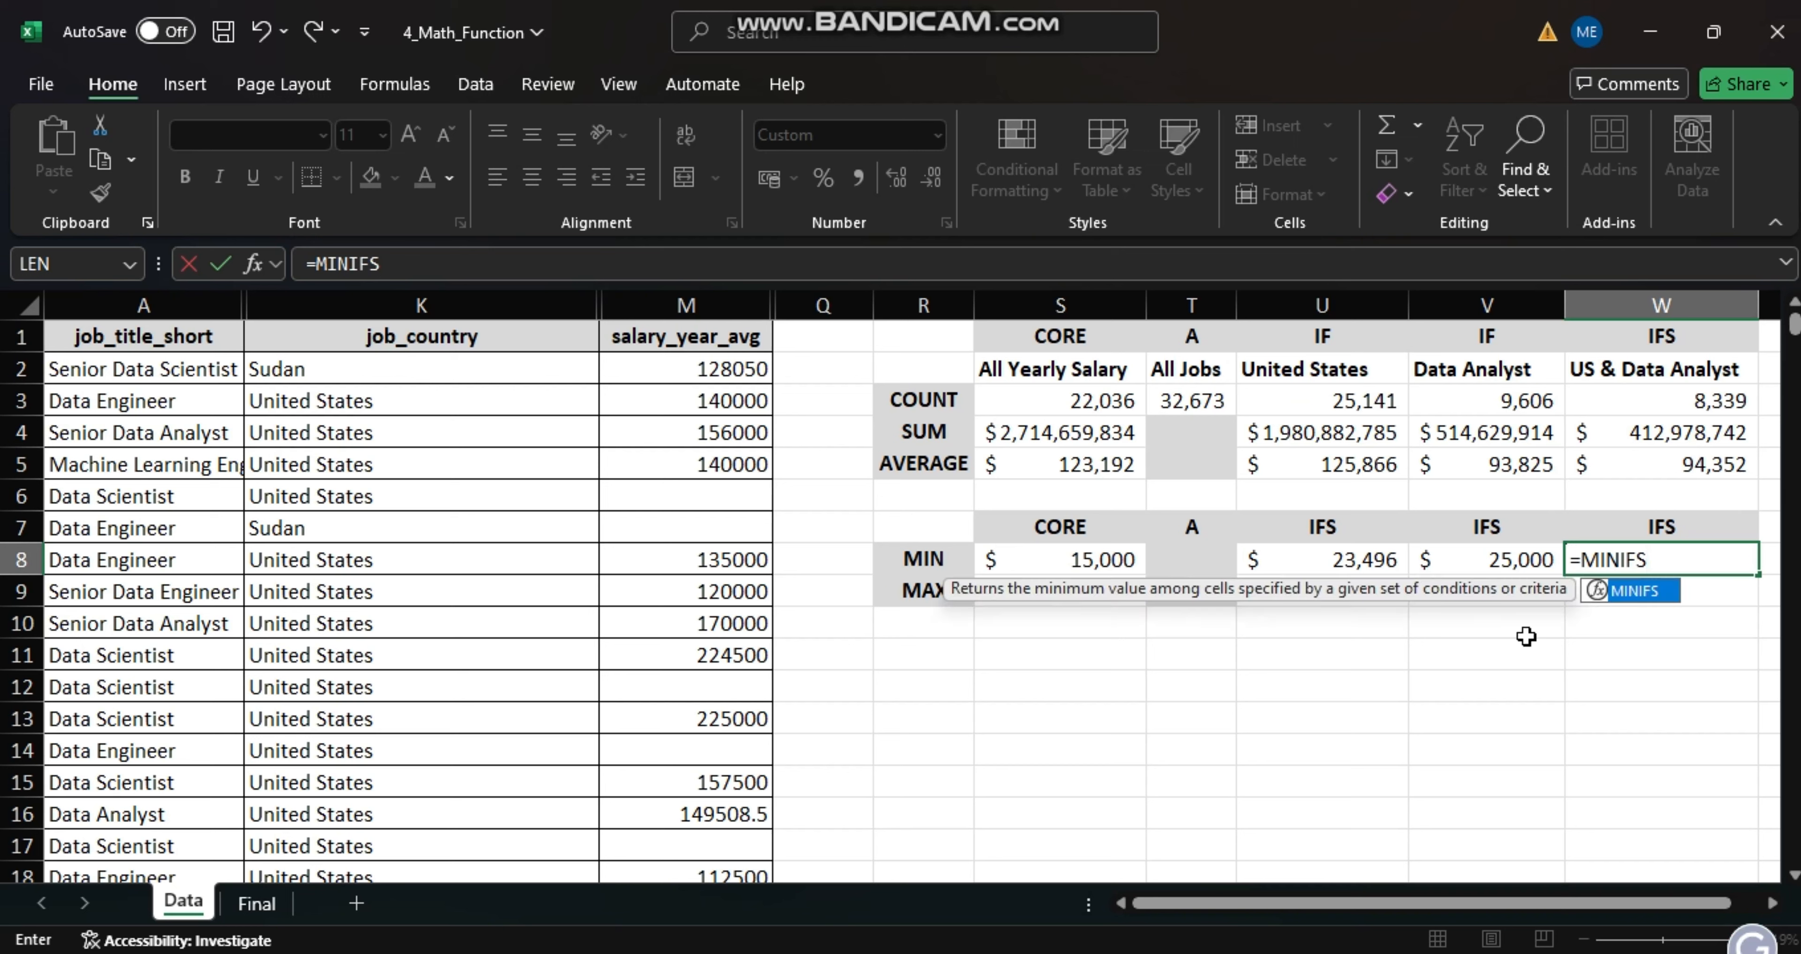
type("(")
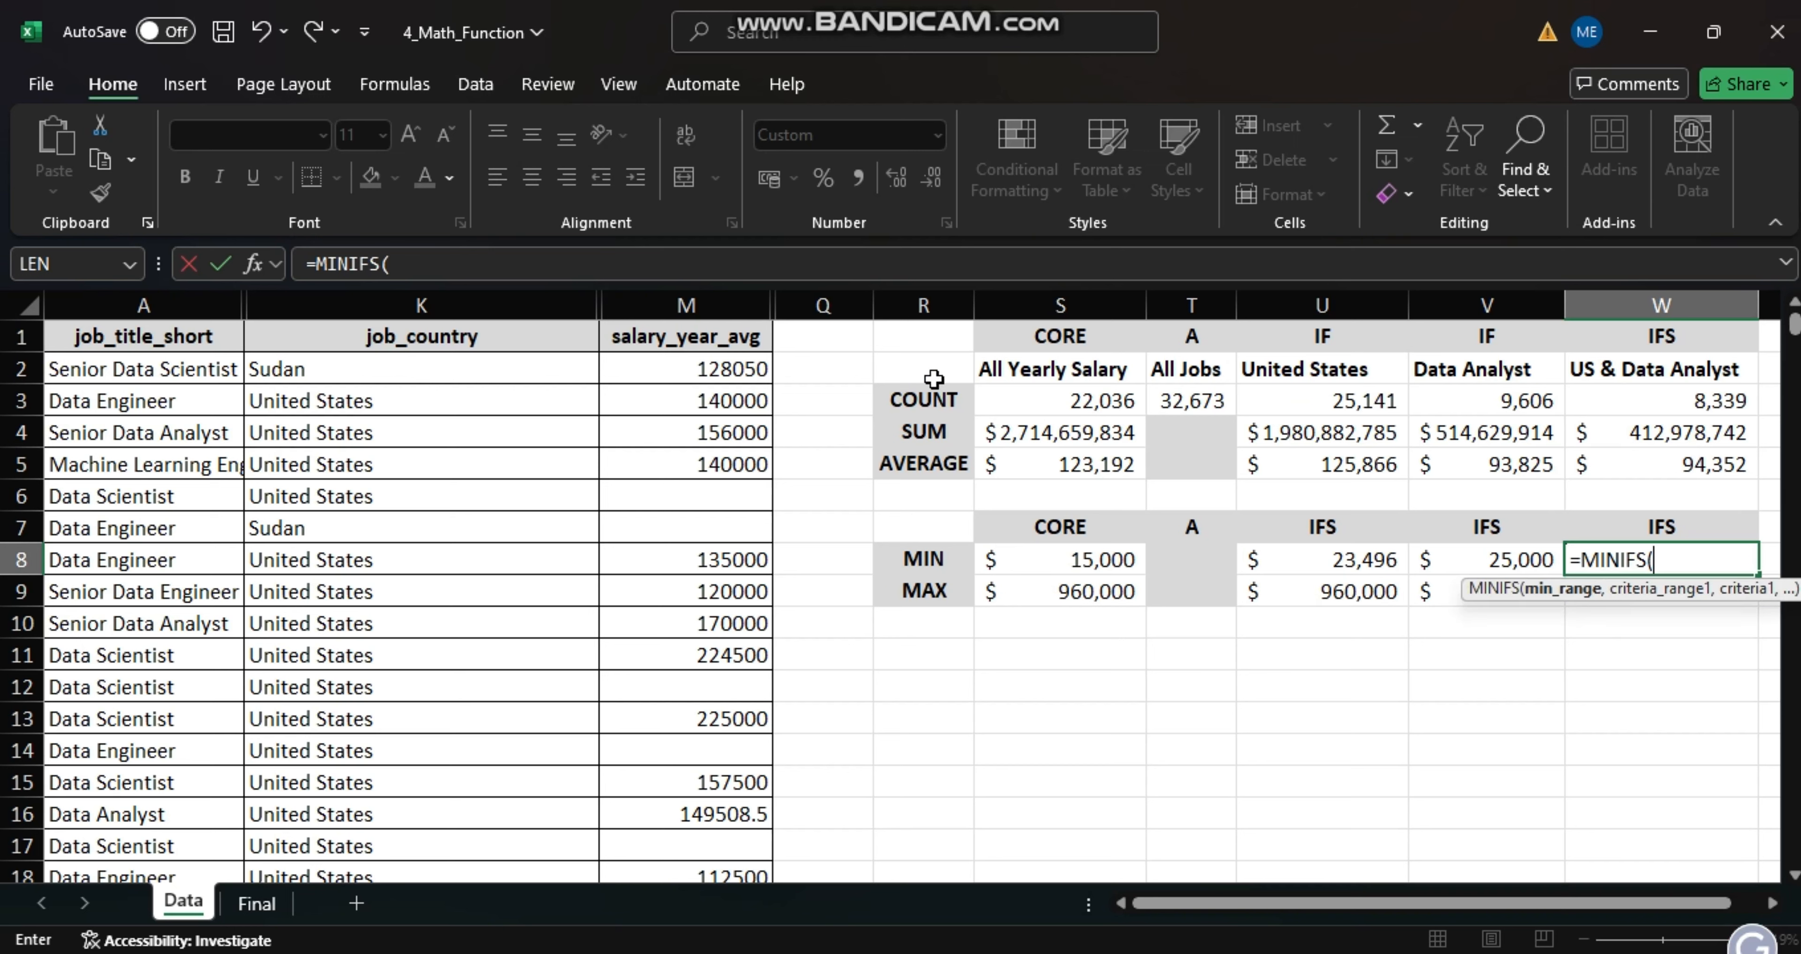
left_click(706, 306)
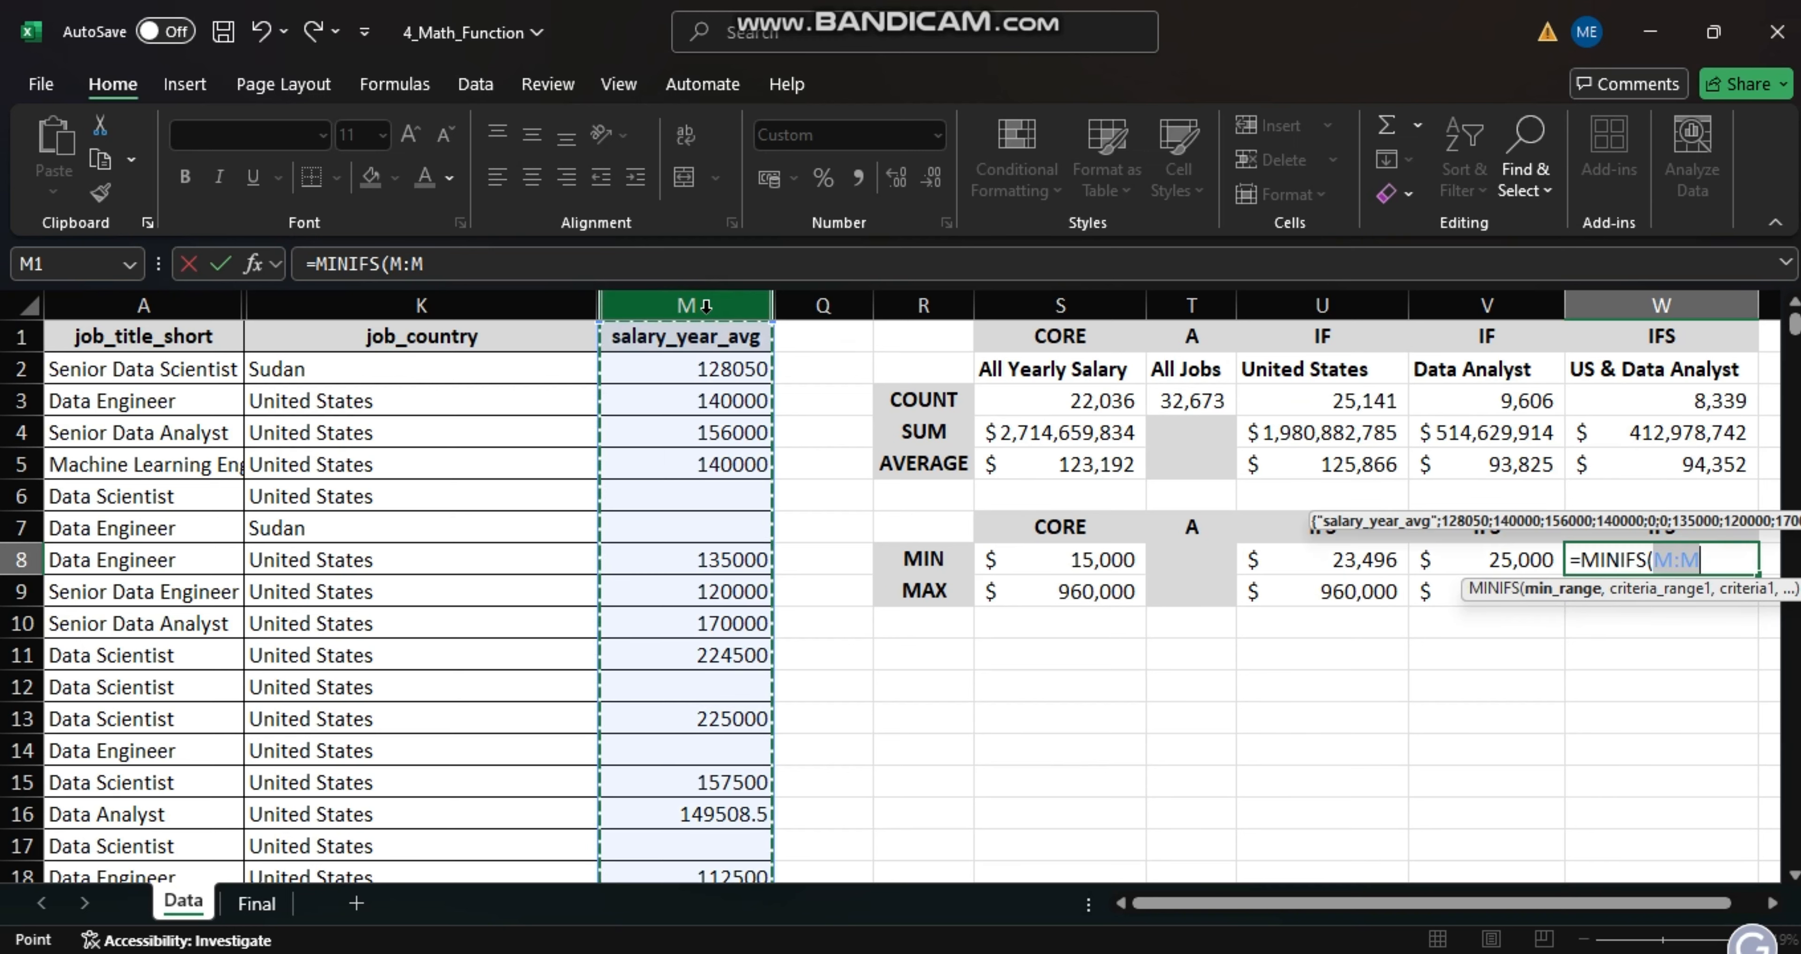
type(",")
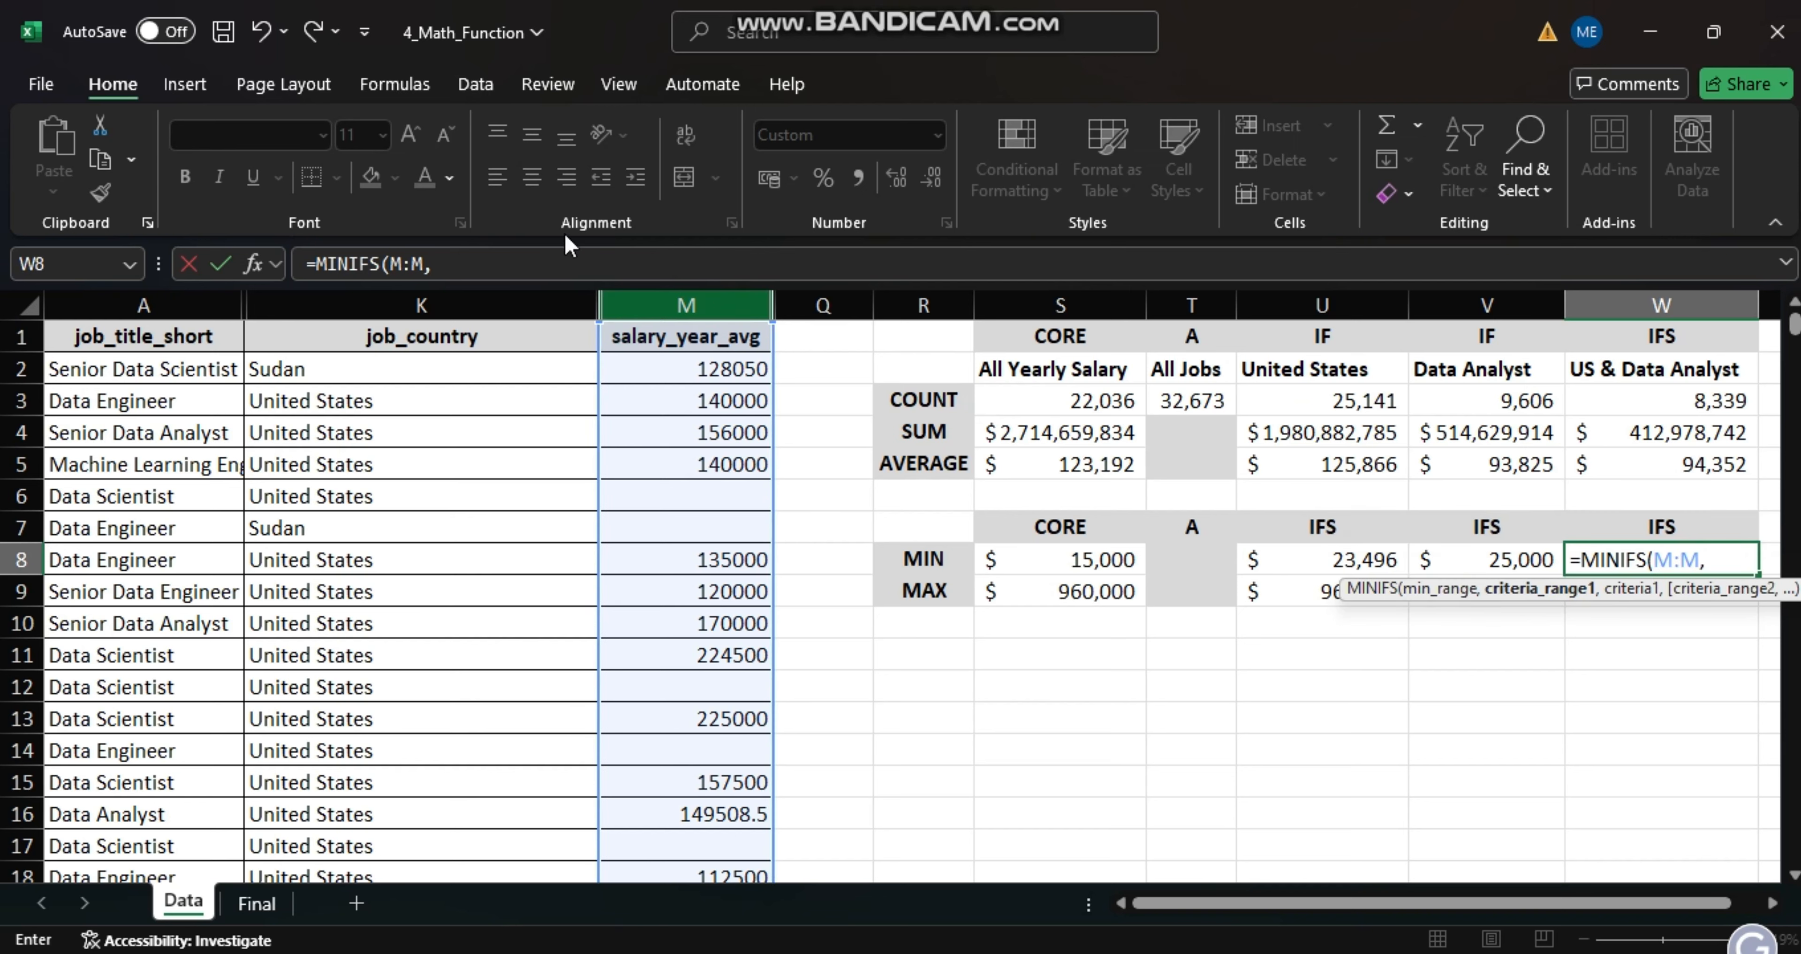
- Complete the MINIFS formula in W8 with criteria pairs K:K matching U2 and A:A matching V2
left_click(441, 303)
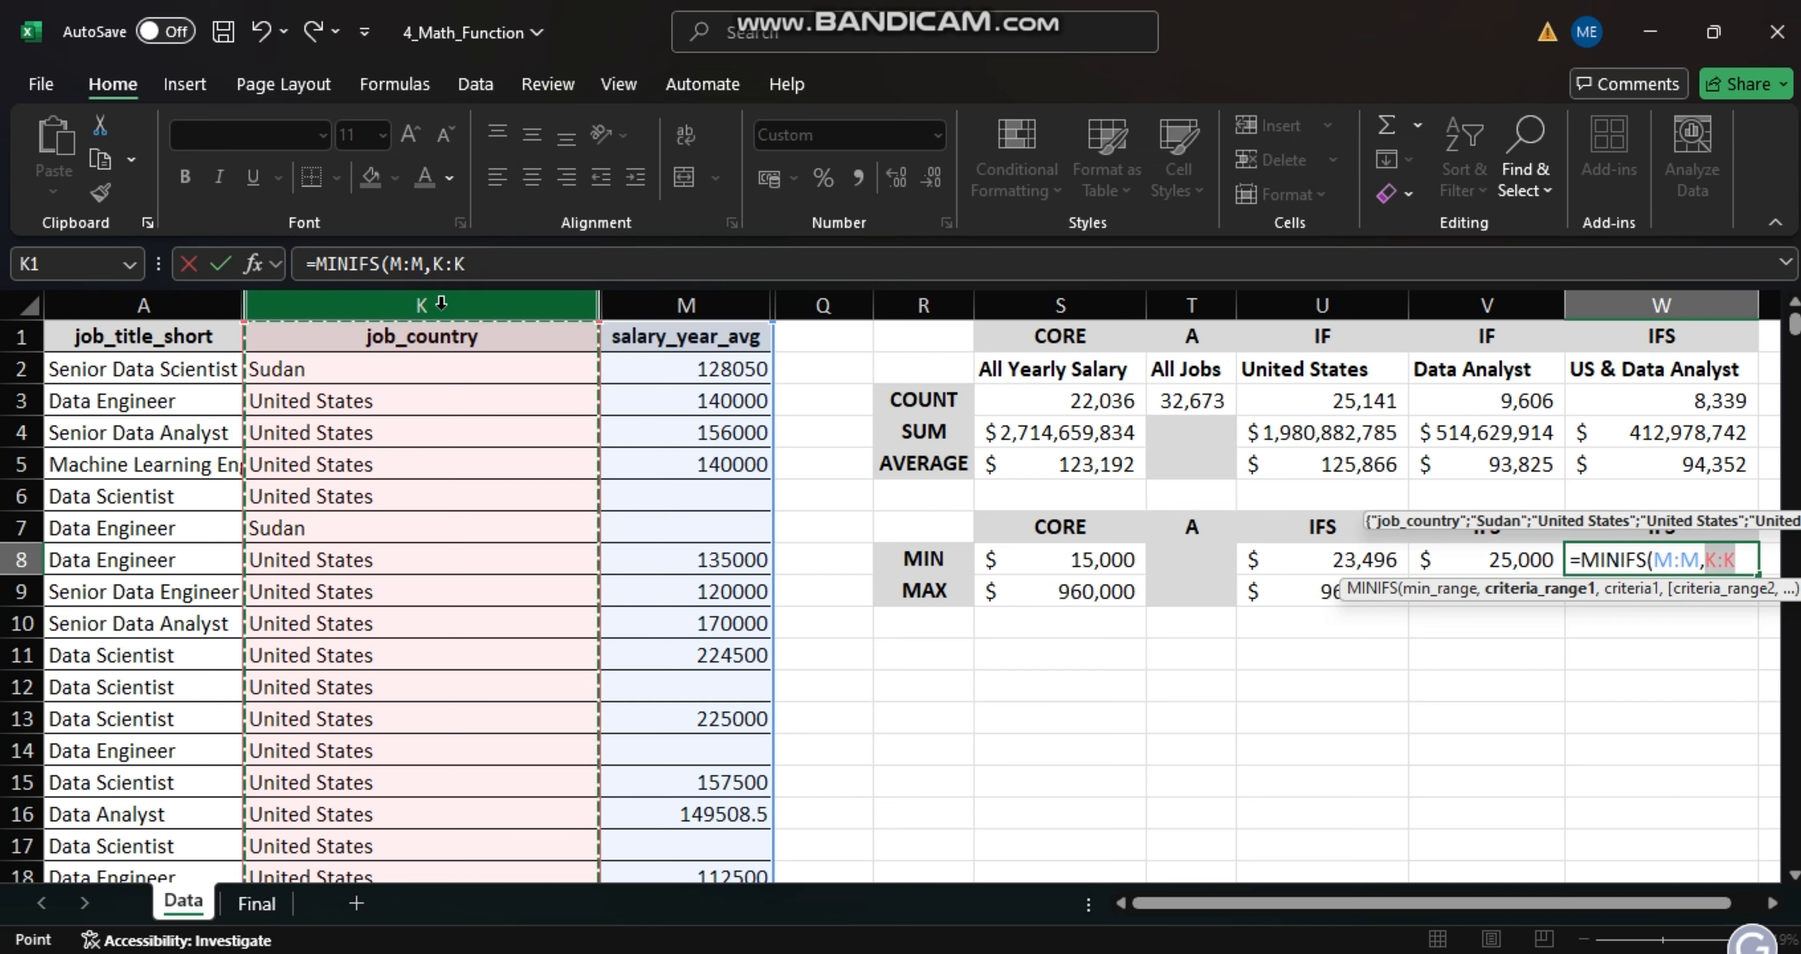
type(",")
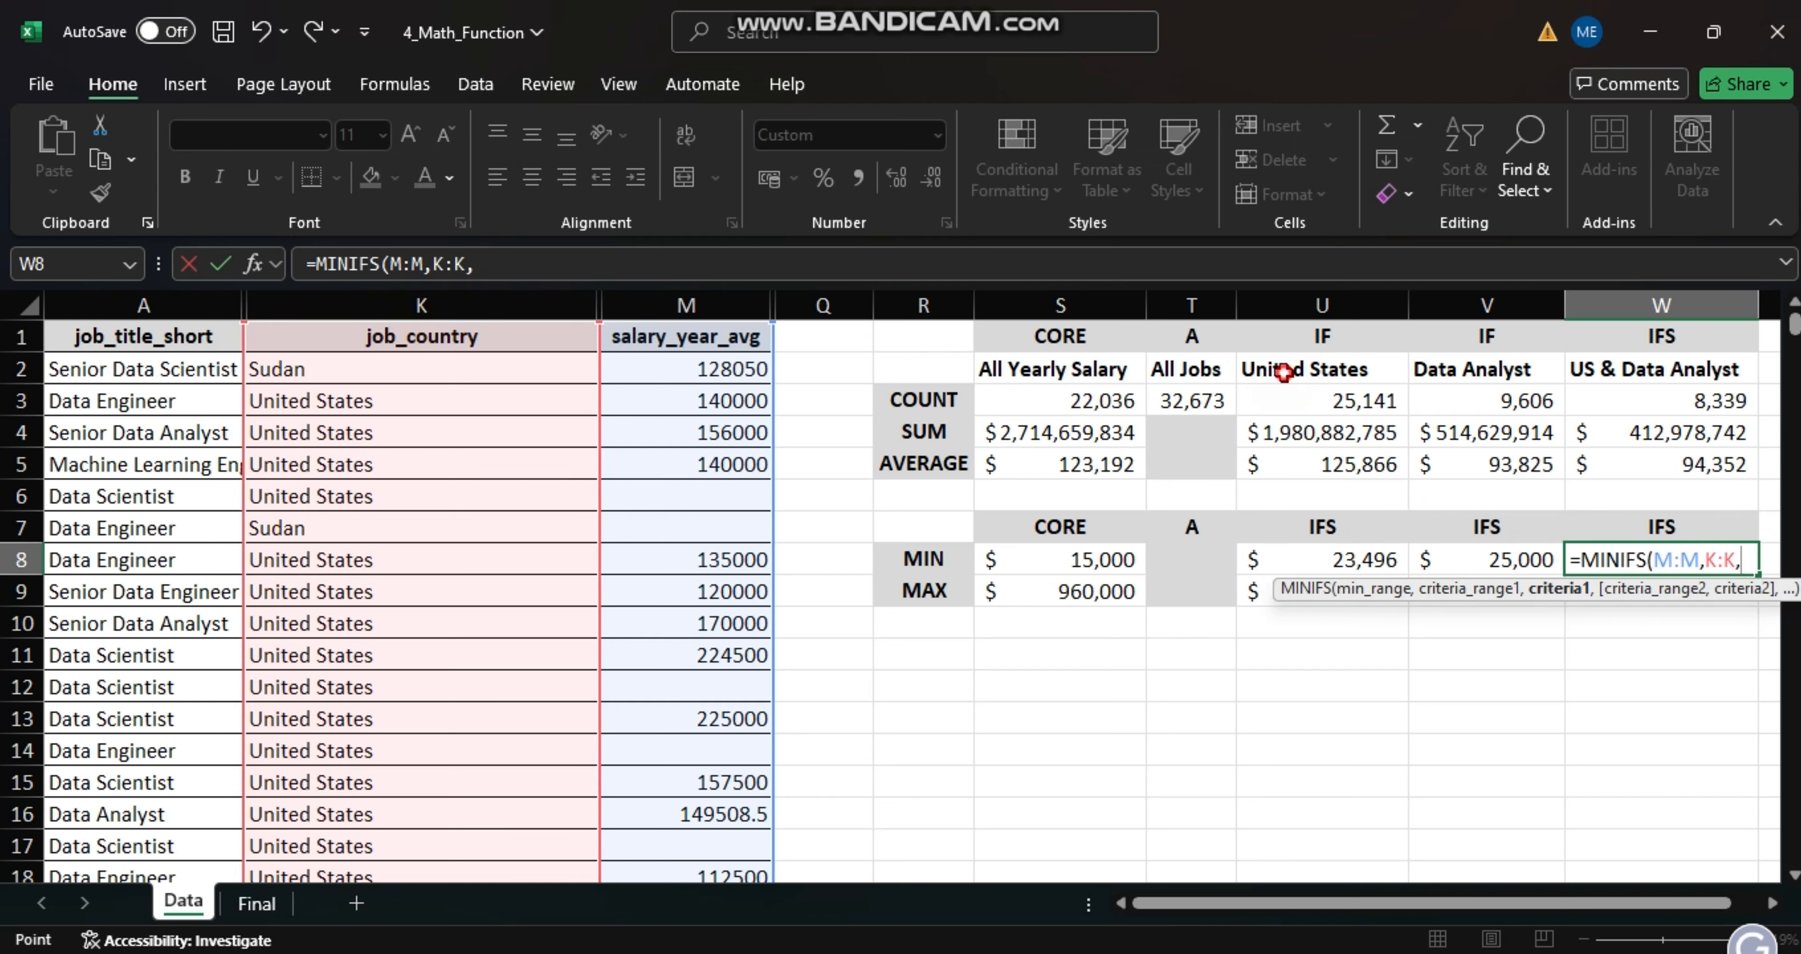
left_click(1282, 370)
type(",")
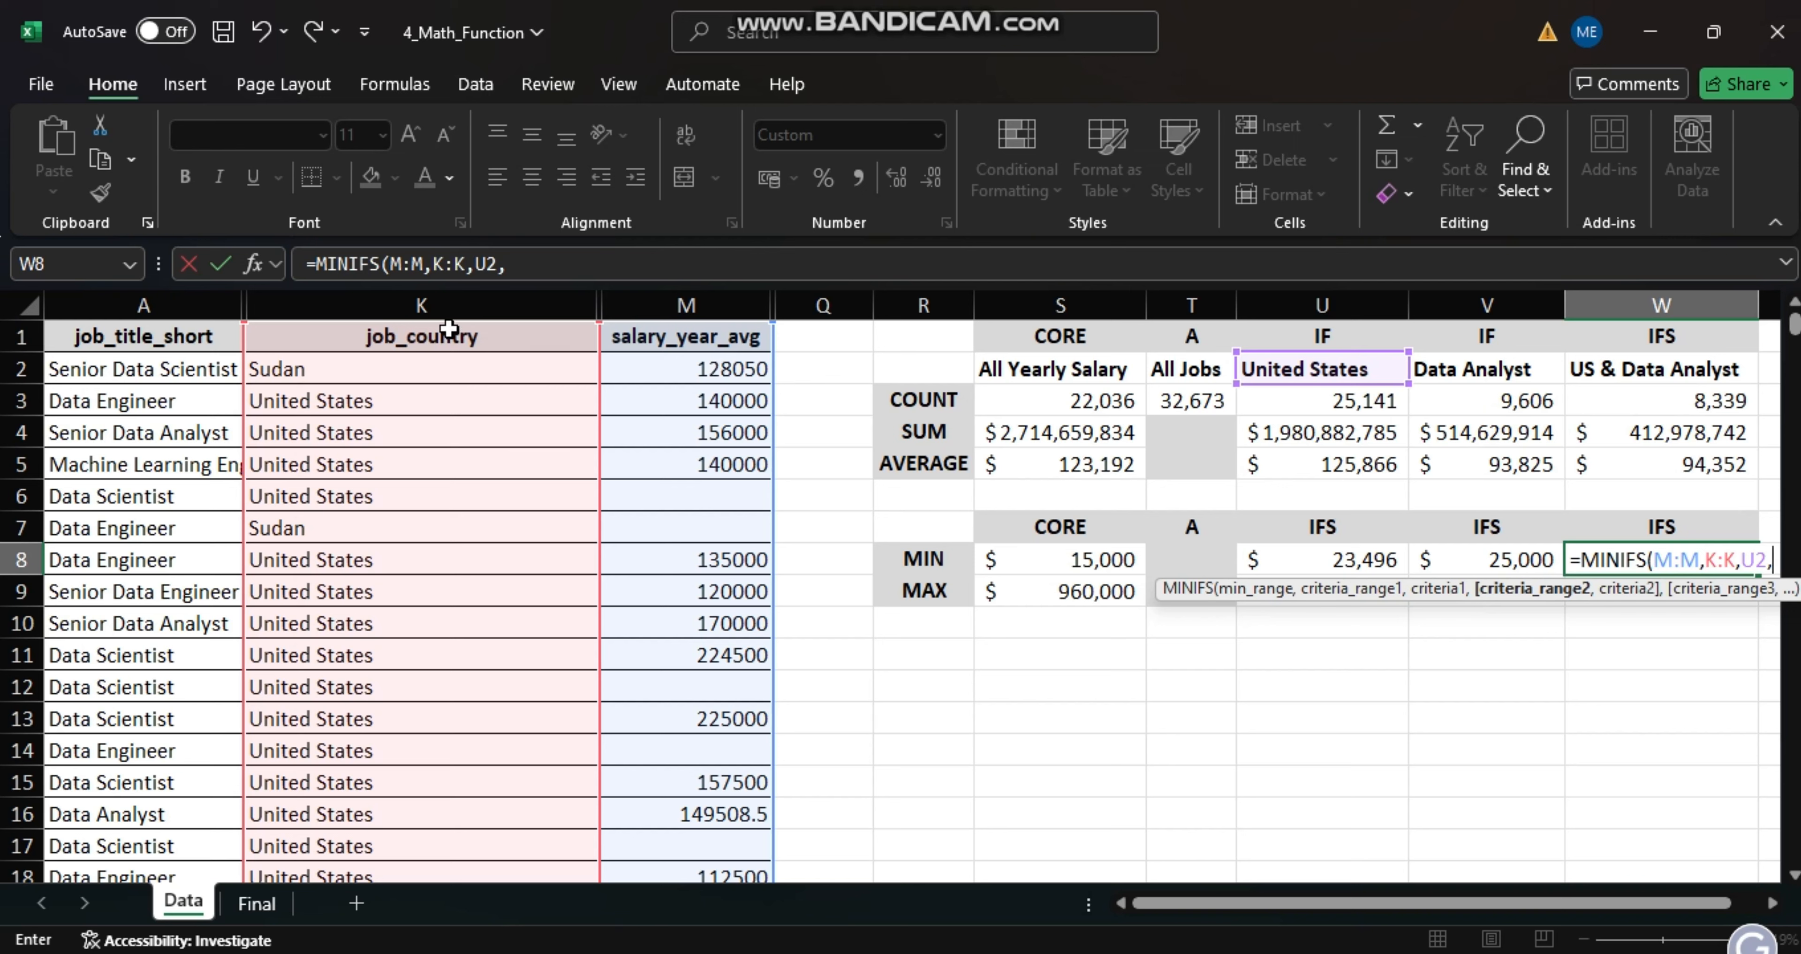
left_click(185, 306)
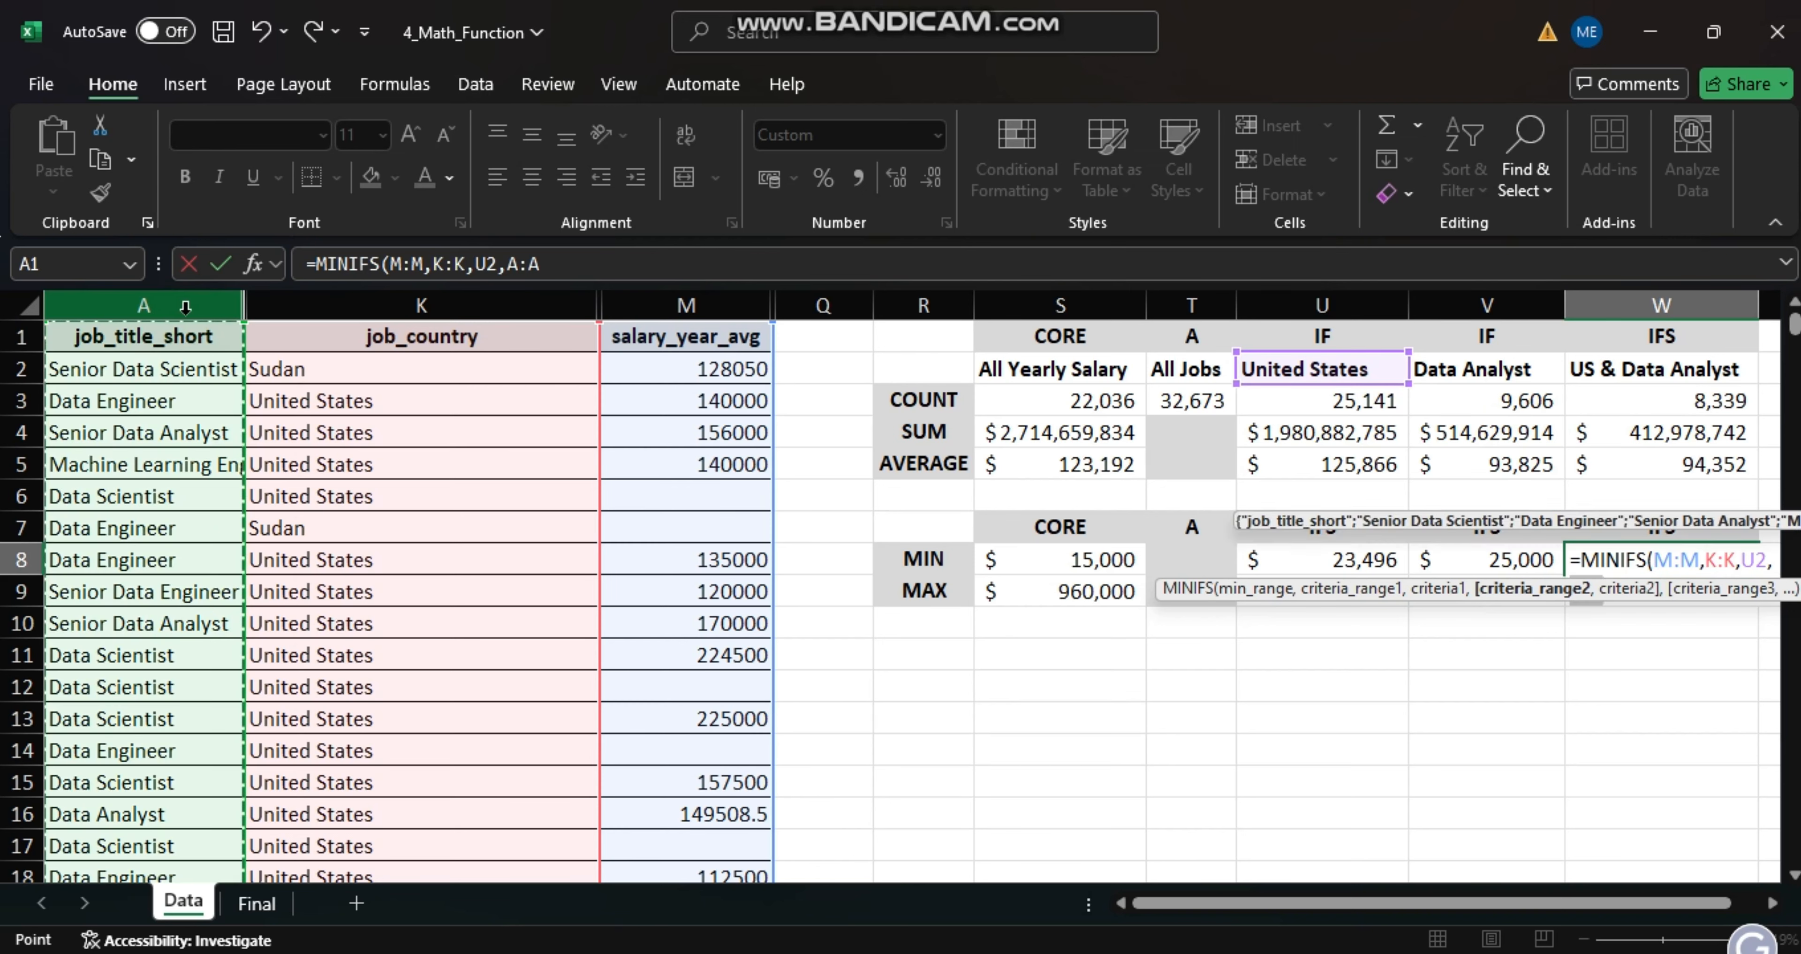
type(",")
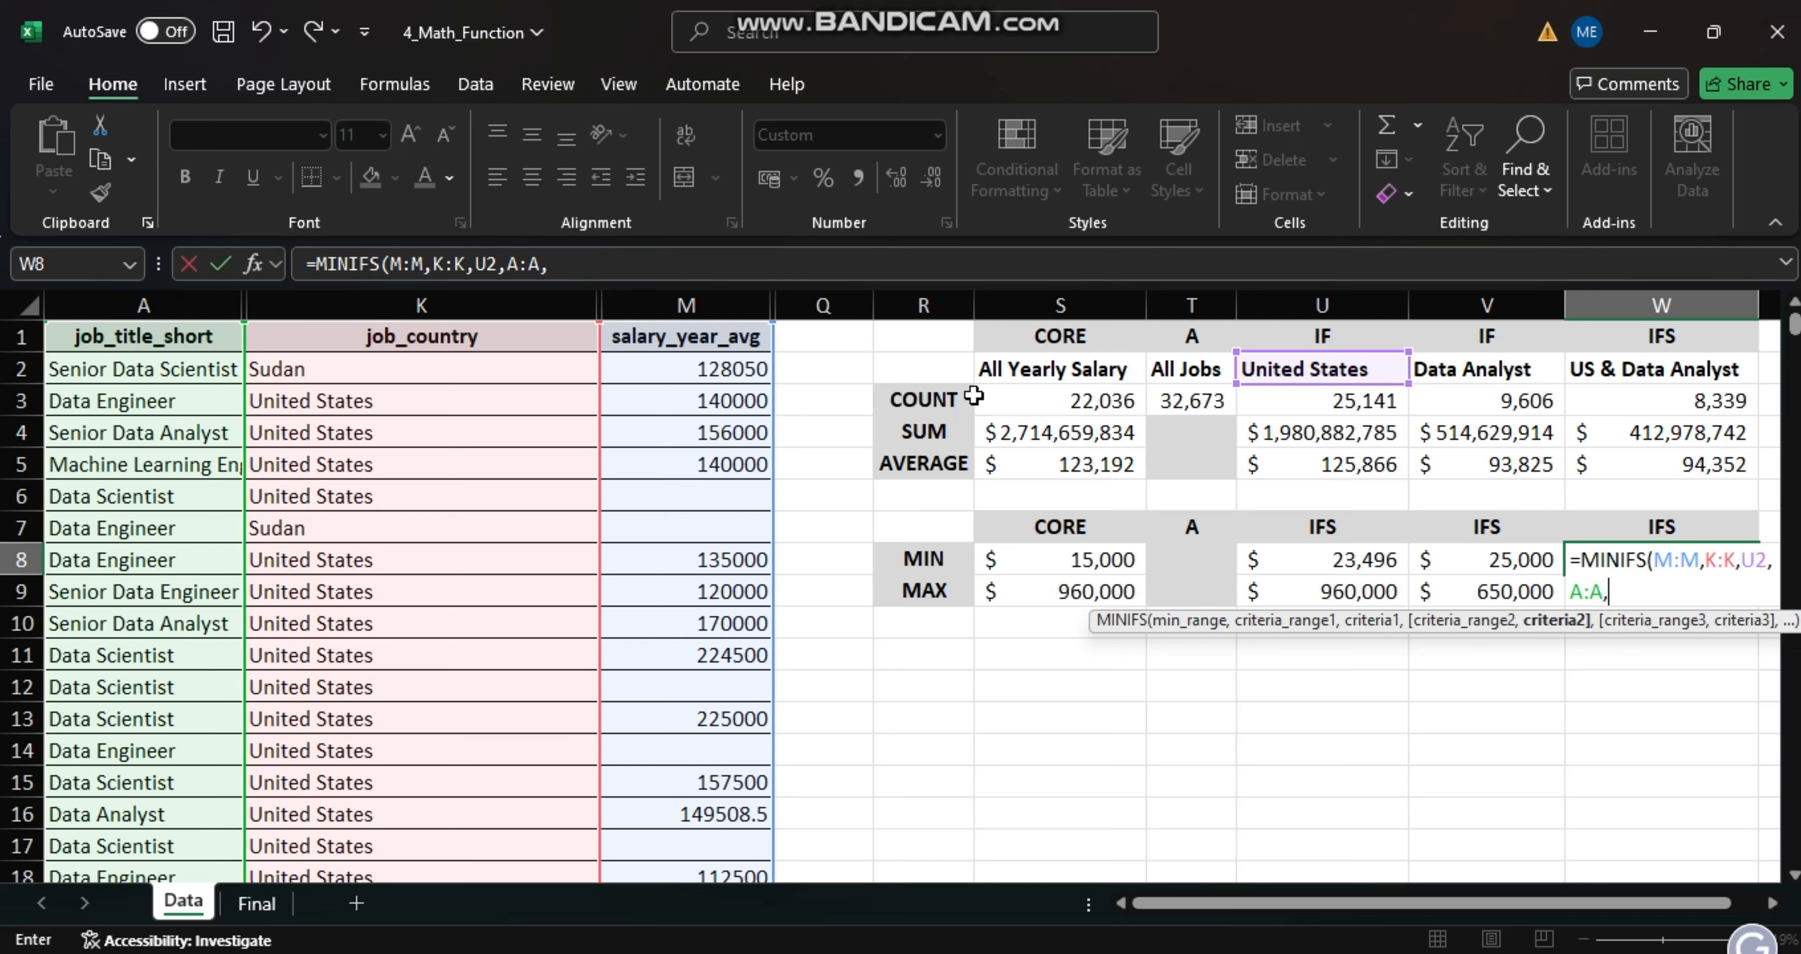
left_click(1471, 369)
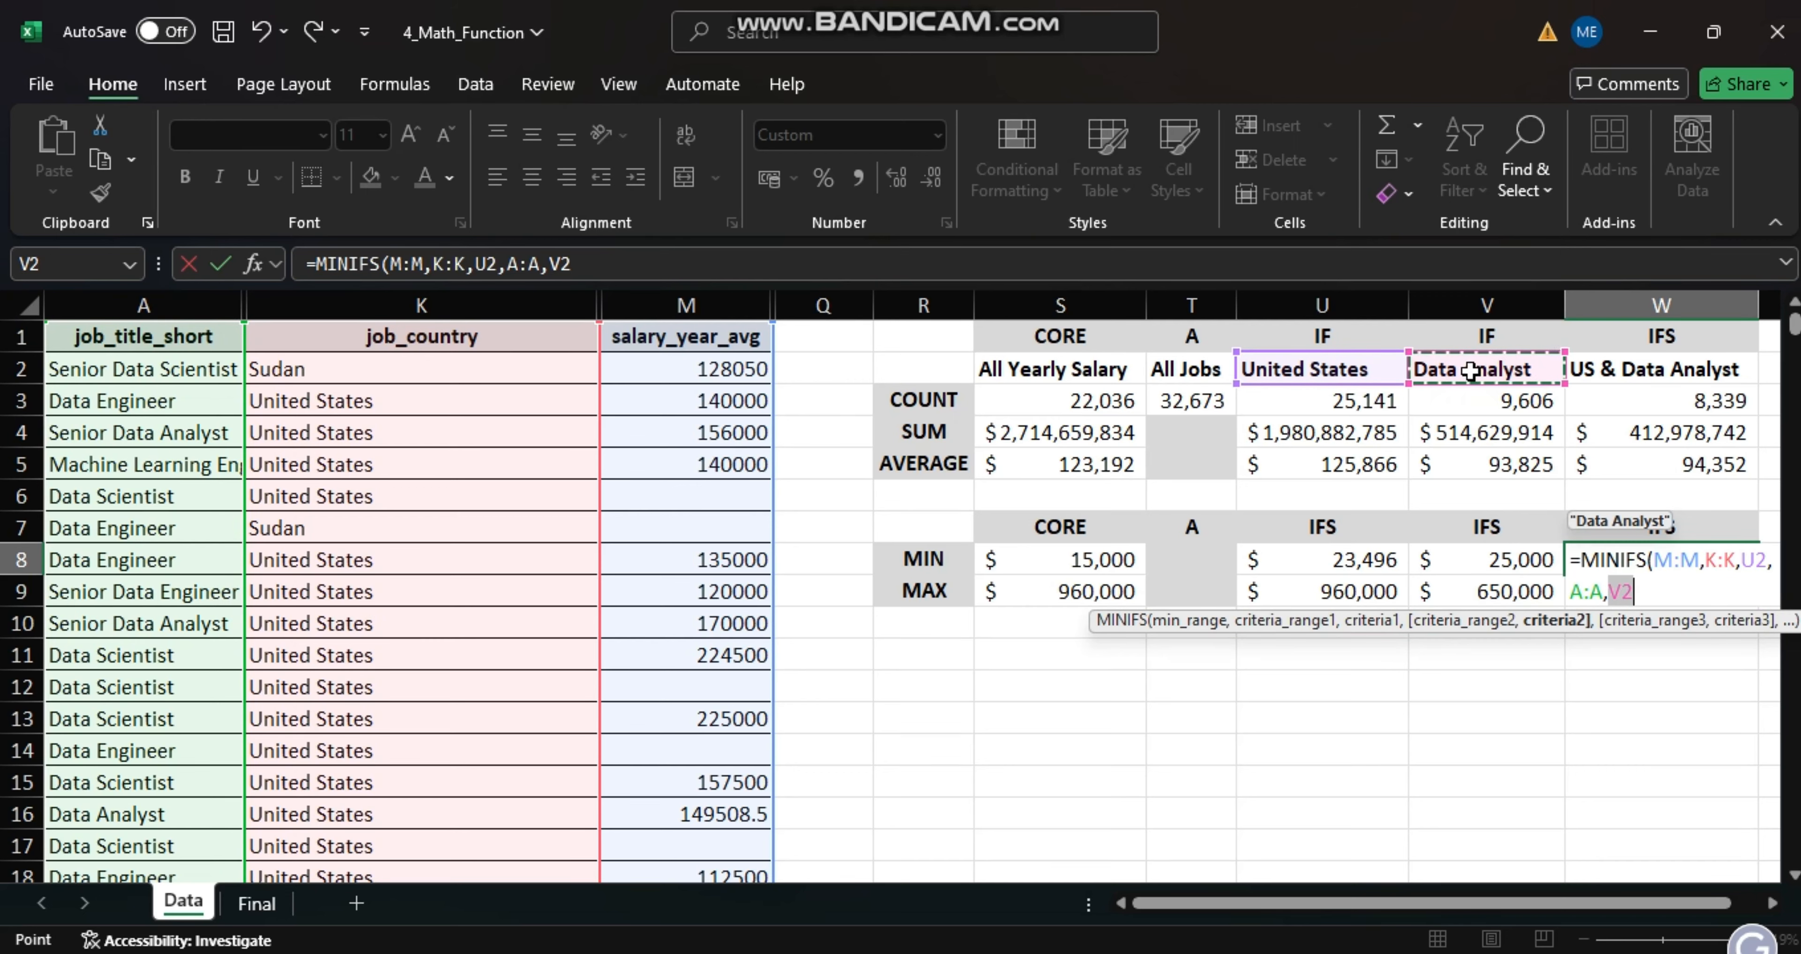
type(")")
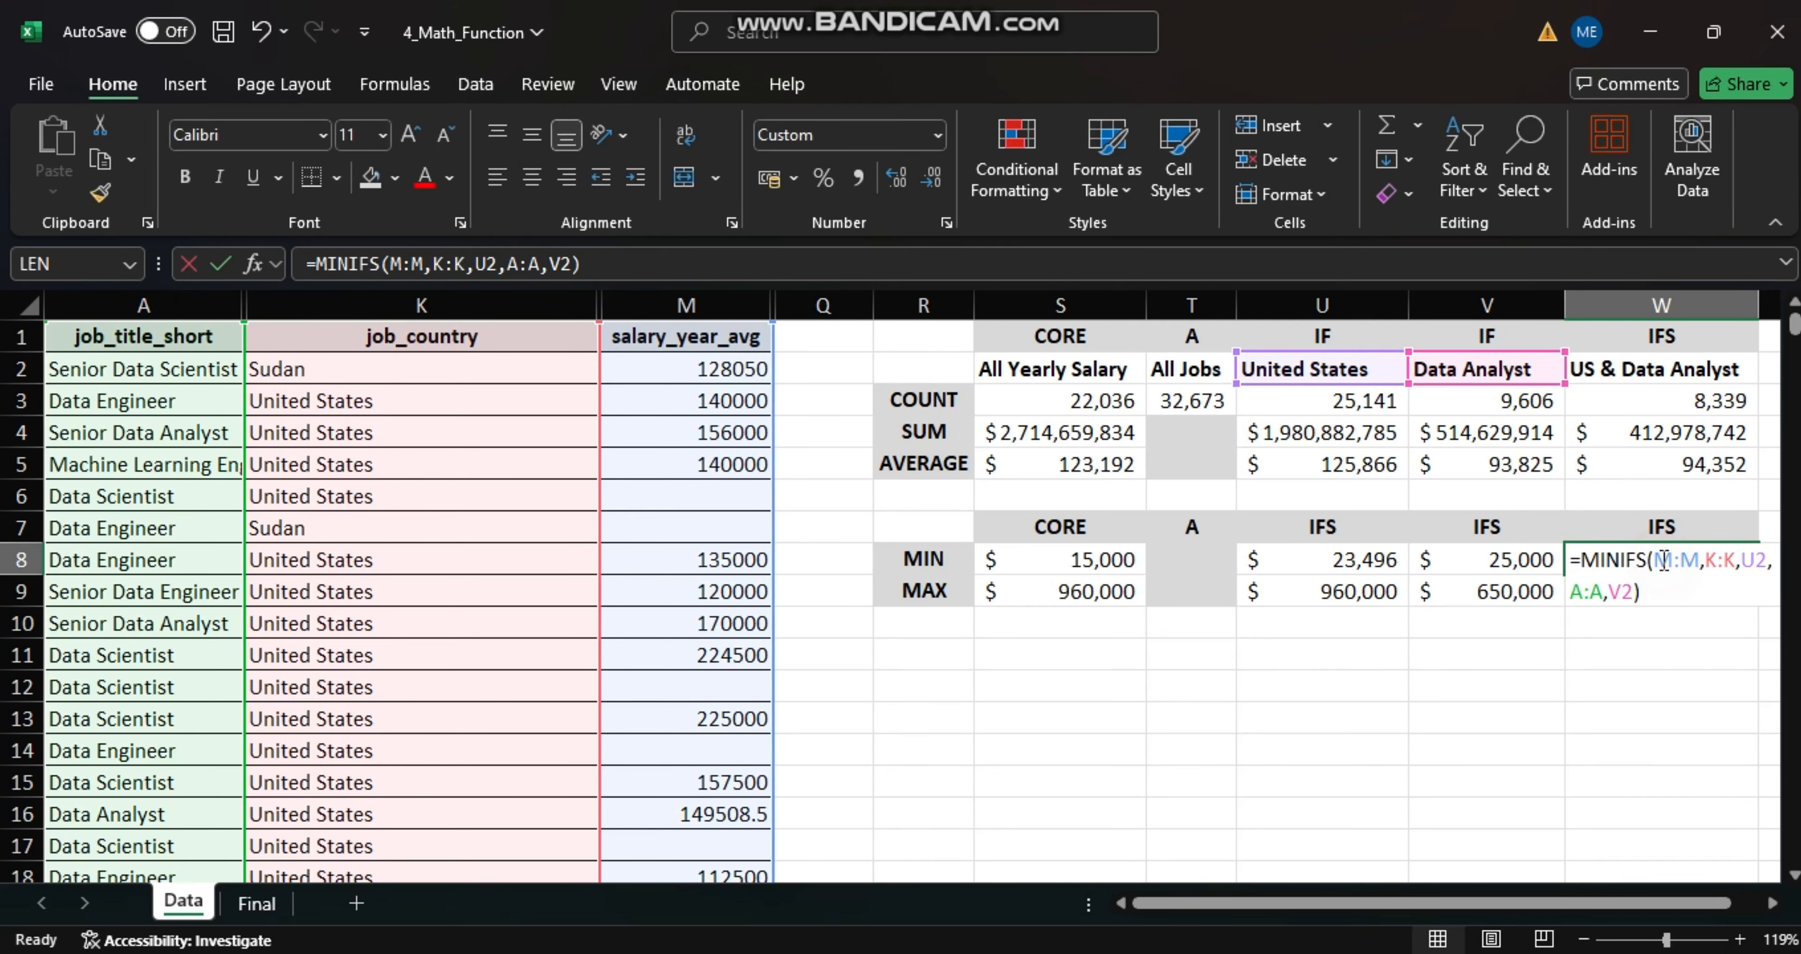
key("Return")
- Find the highest US Data Analyst salary in W9 with a MAXIFS formula over M:M, matching K:K to U2 and A:A to V2
type("=MAXIFS(")
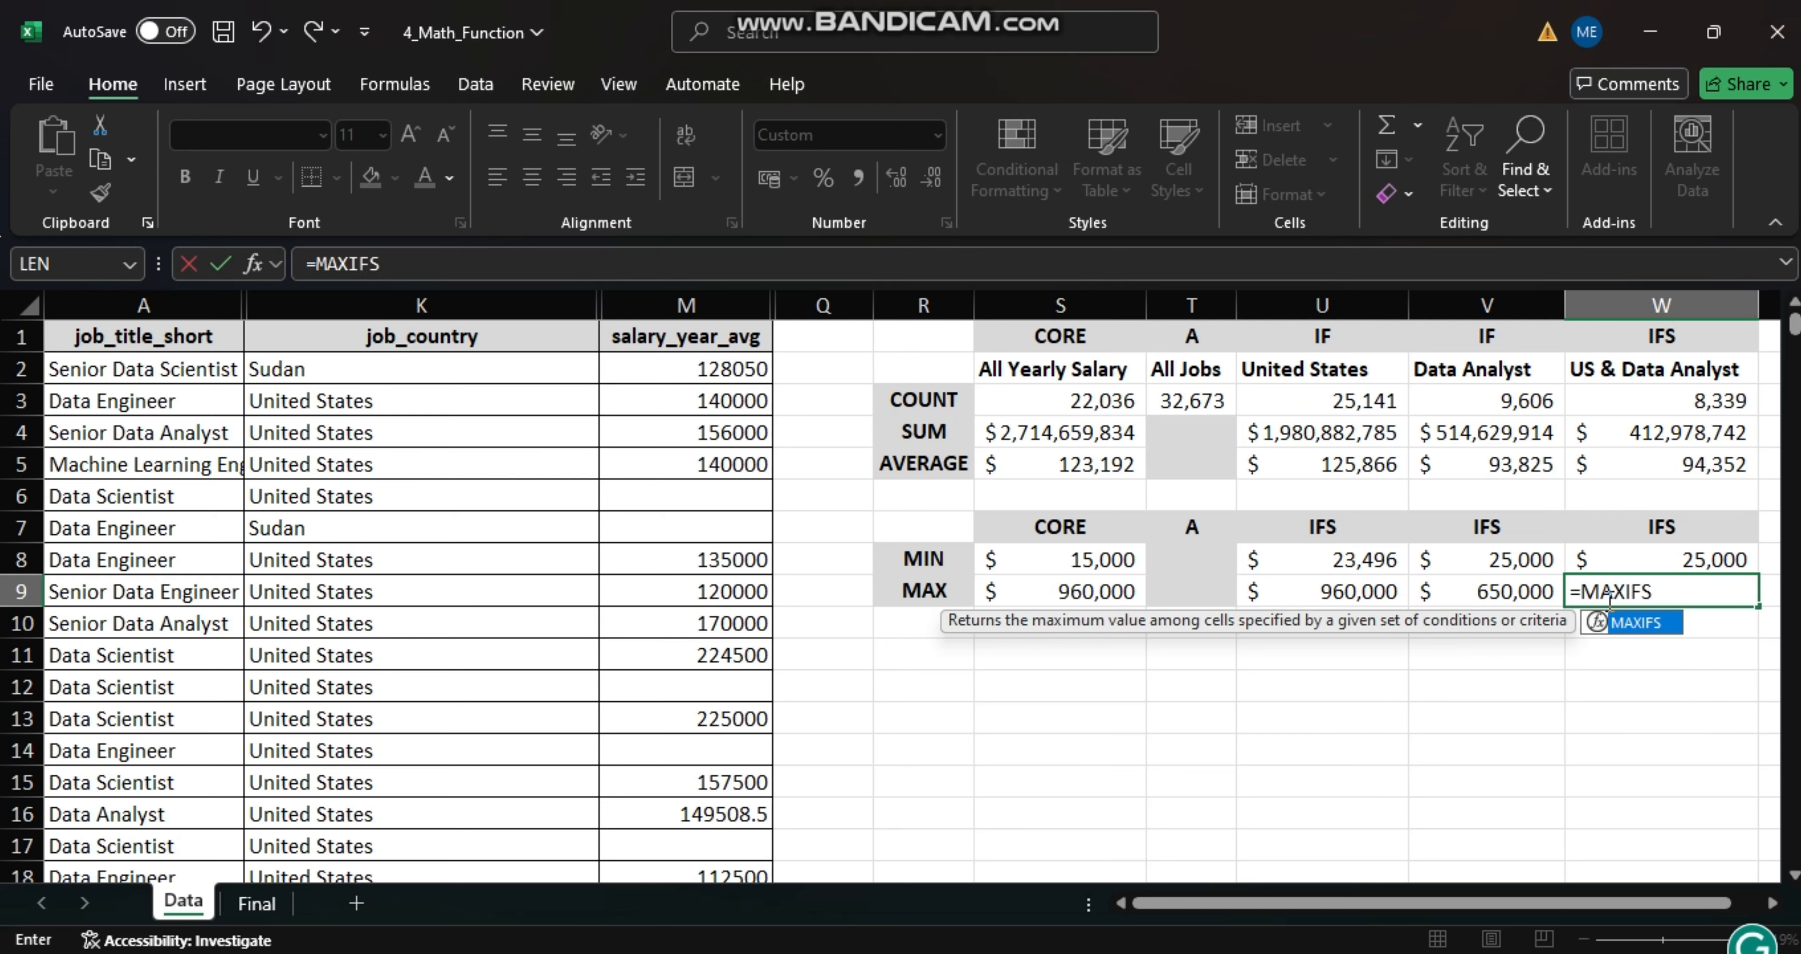
left_click(692, 305)
type(",")
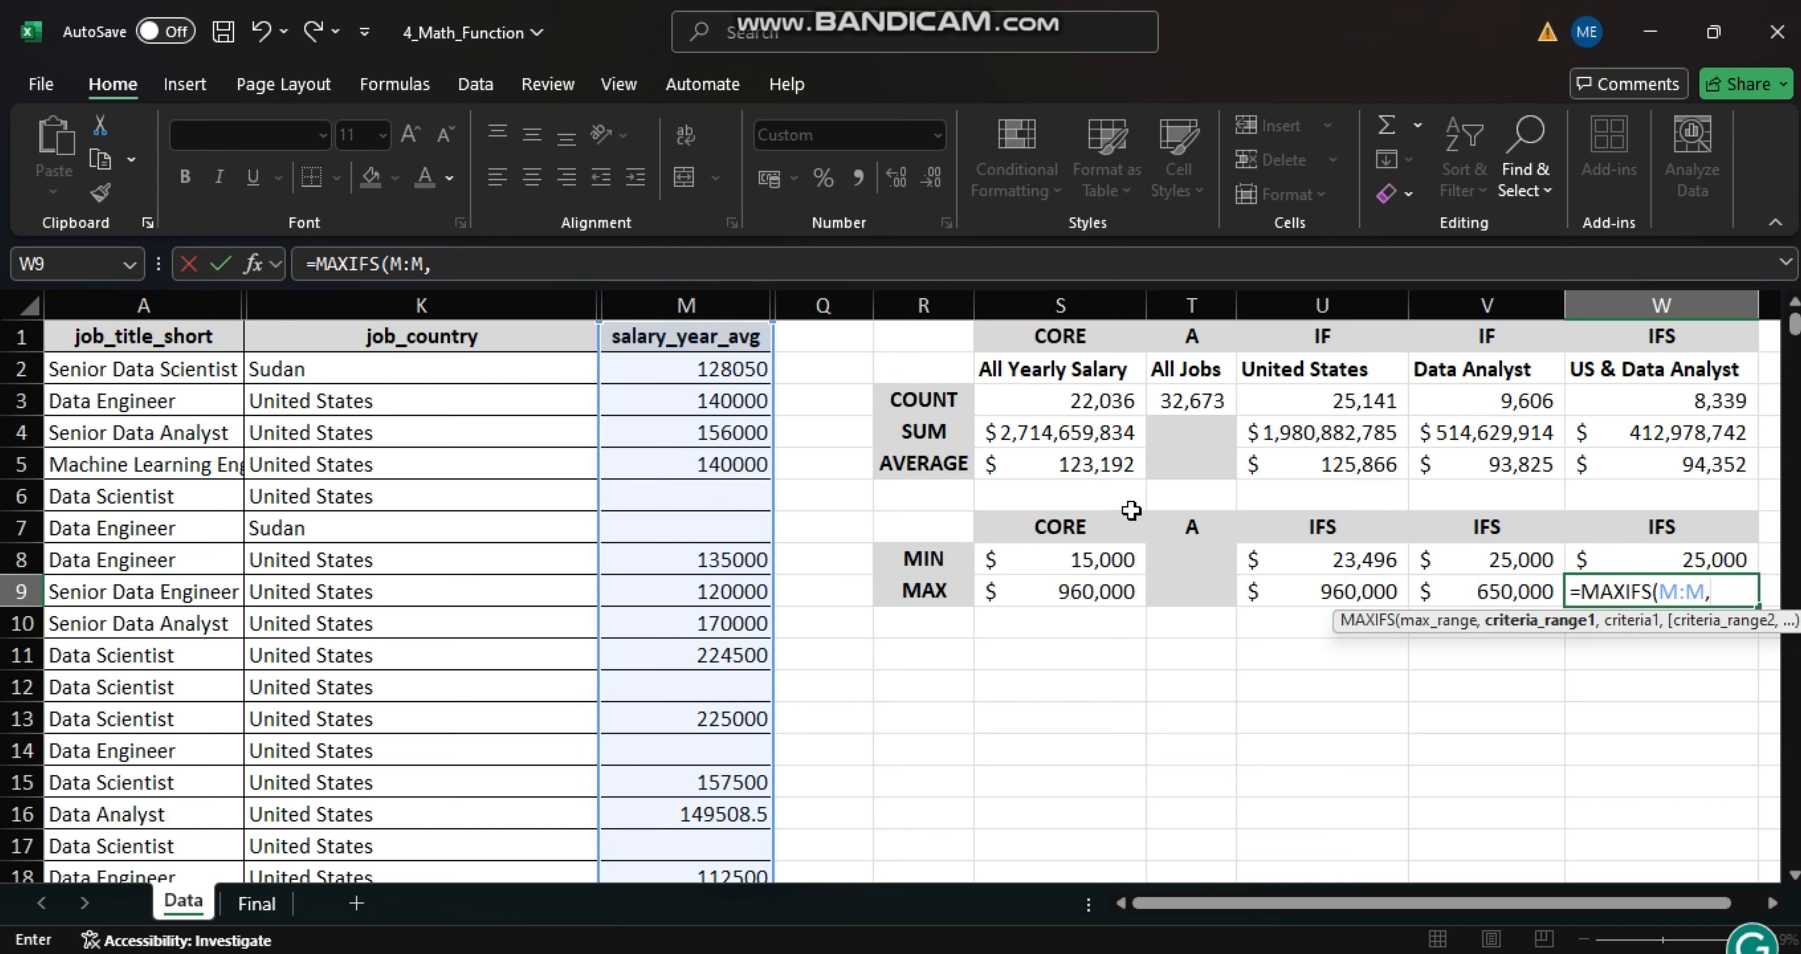
left_click(436, 307)
type(",")
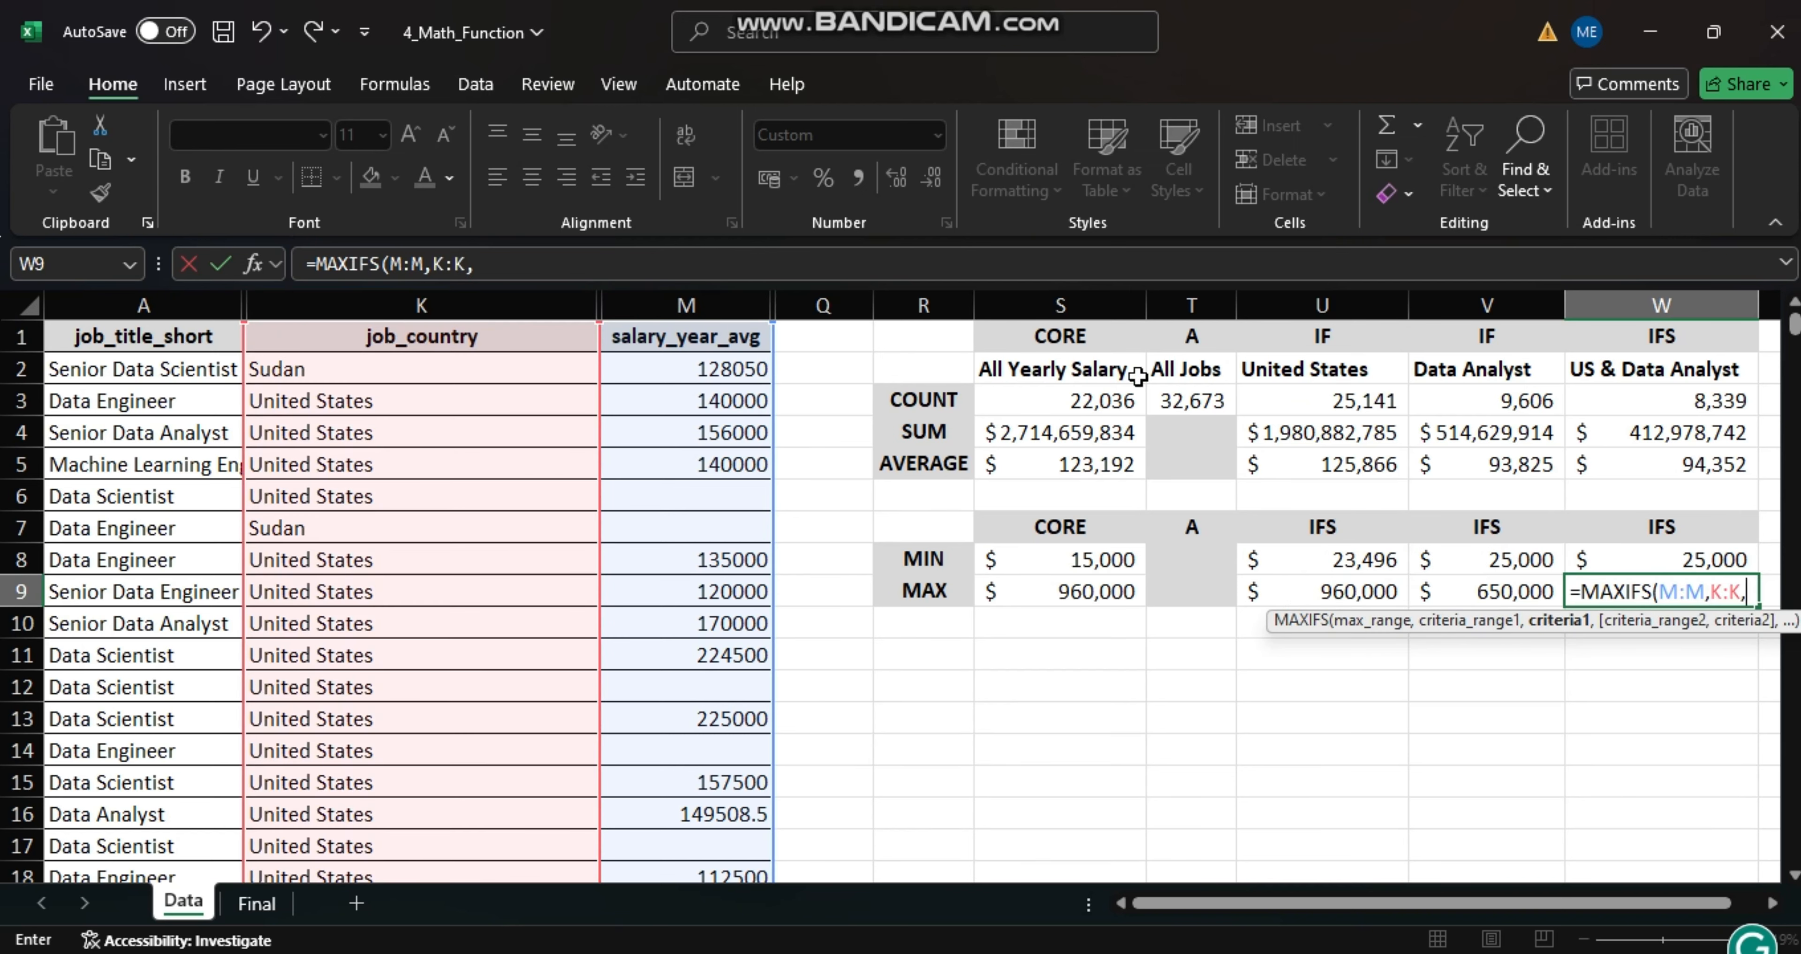
left_click(1289, 370)
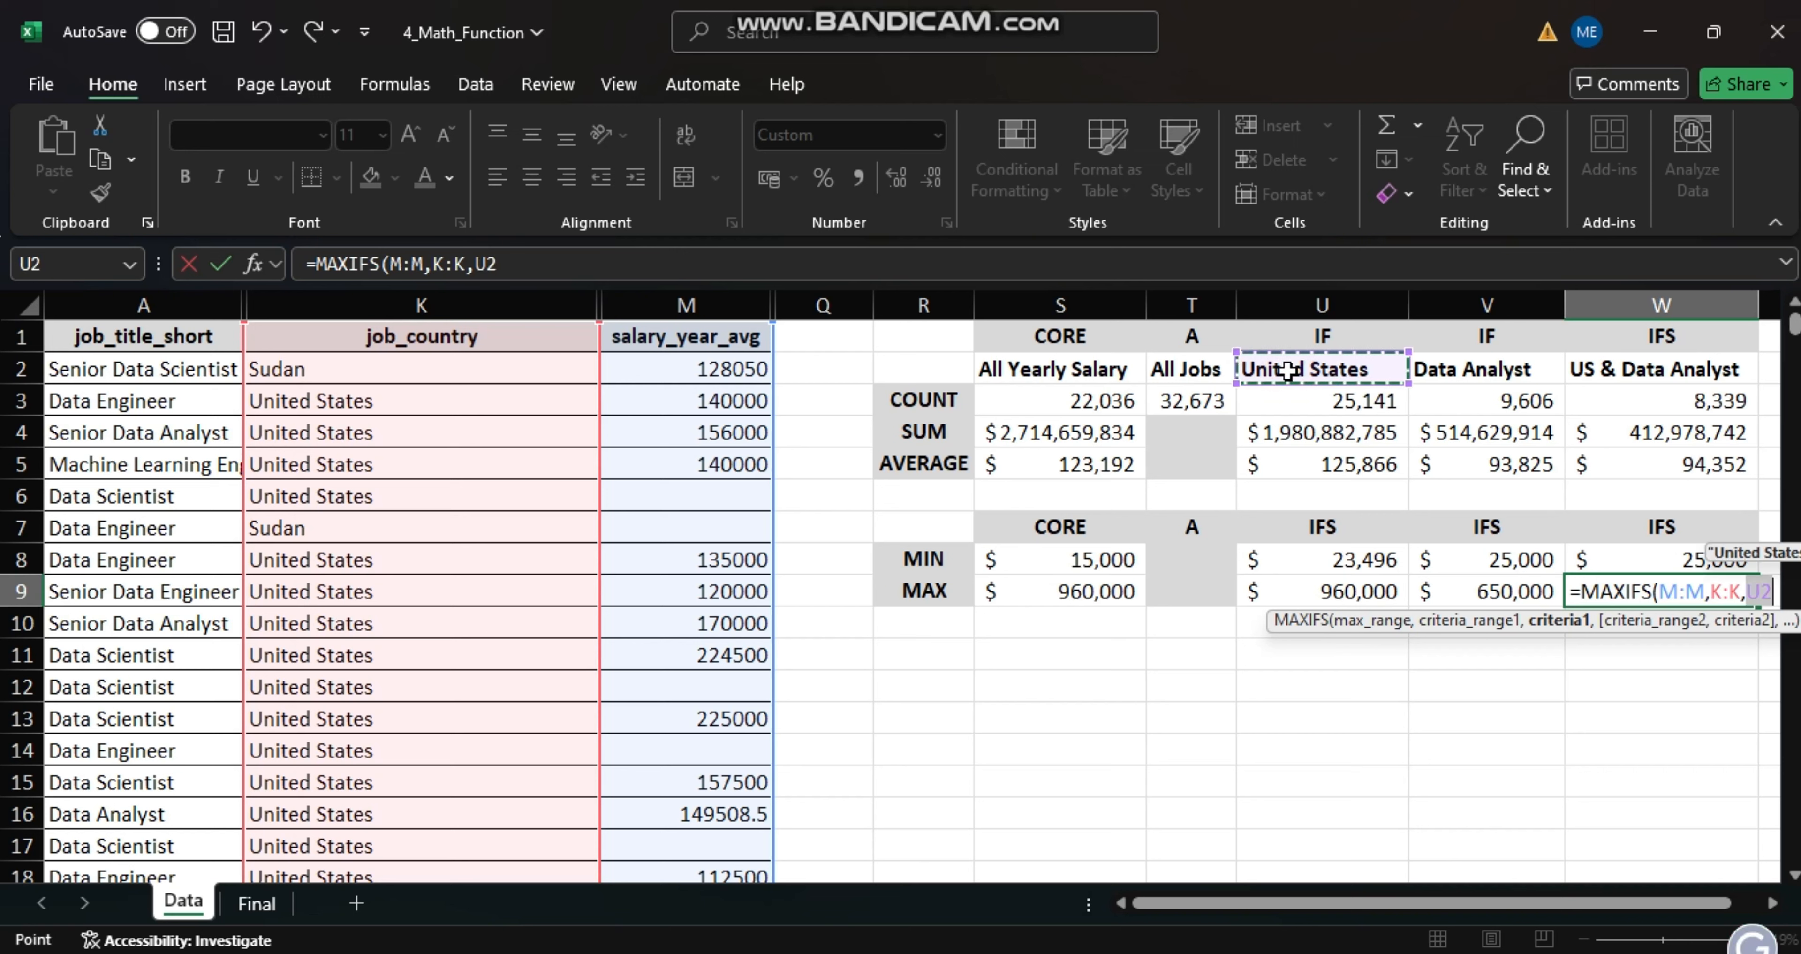
type(",")
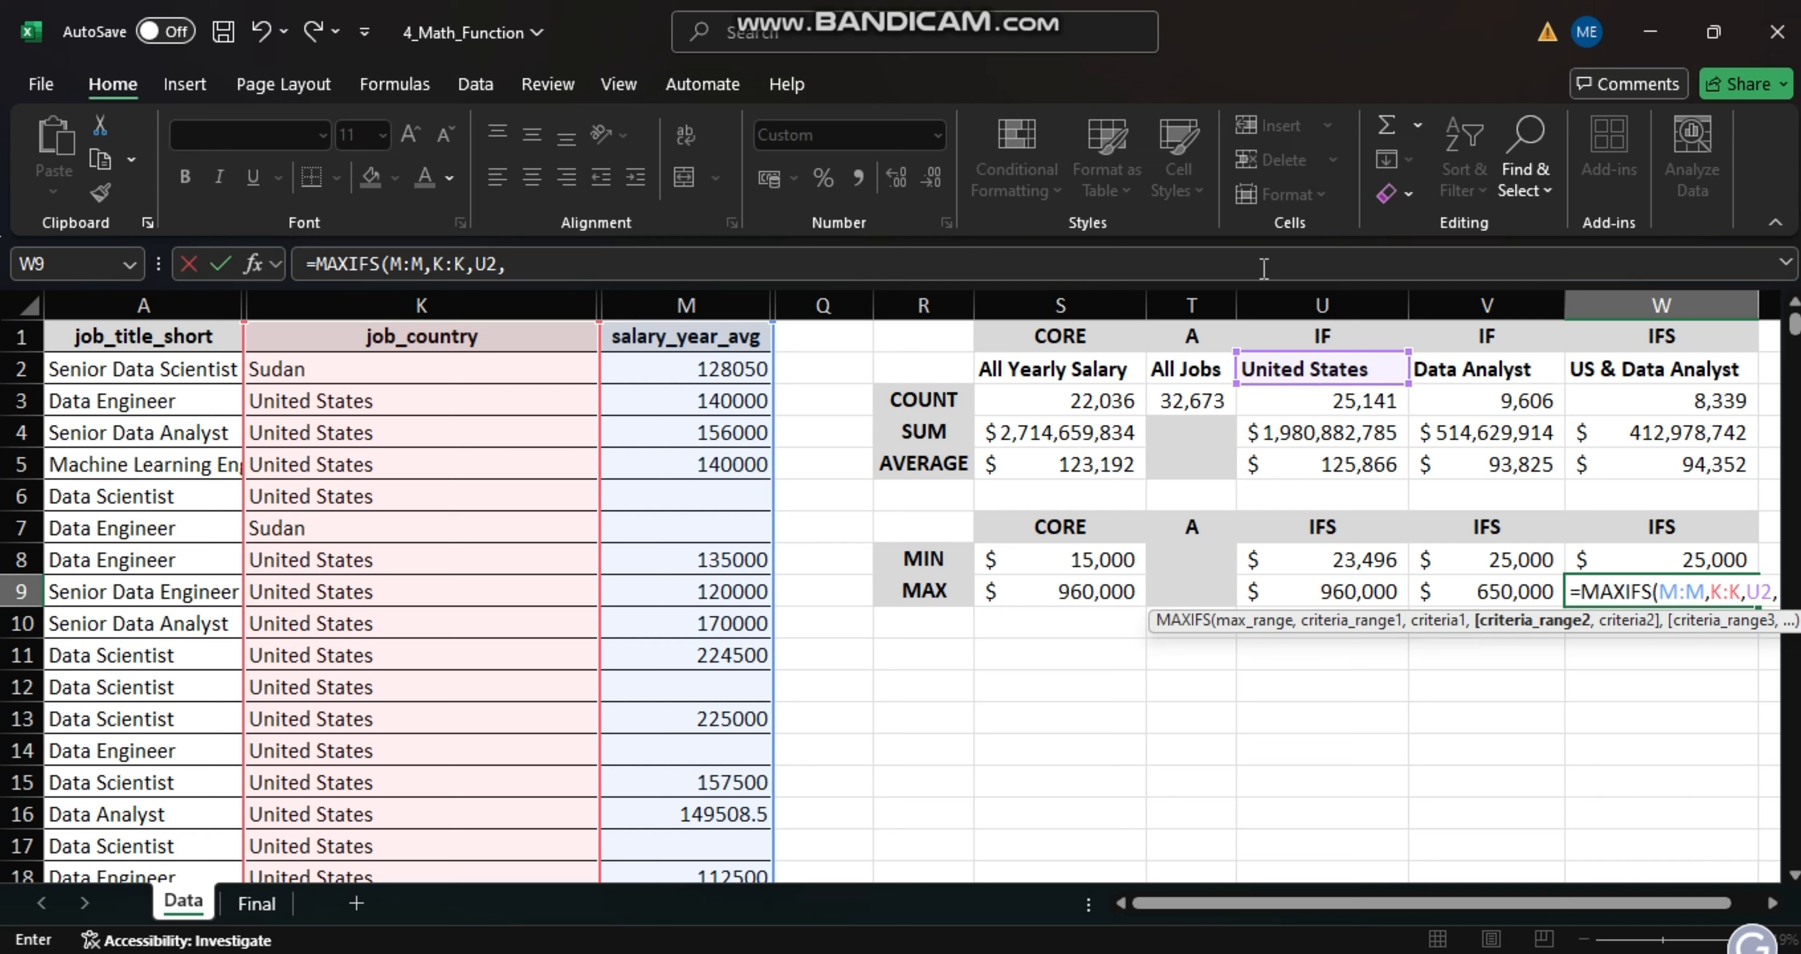
left_click(160, 306)
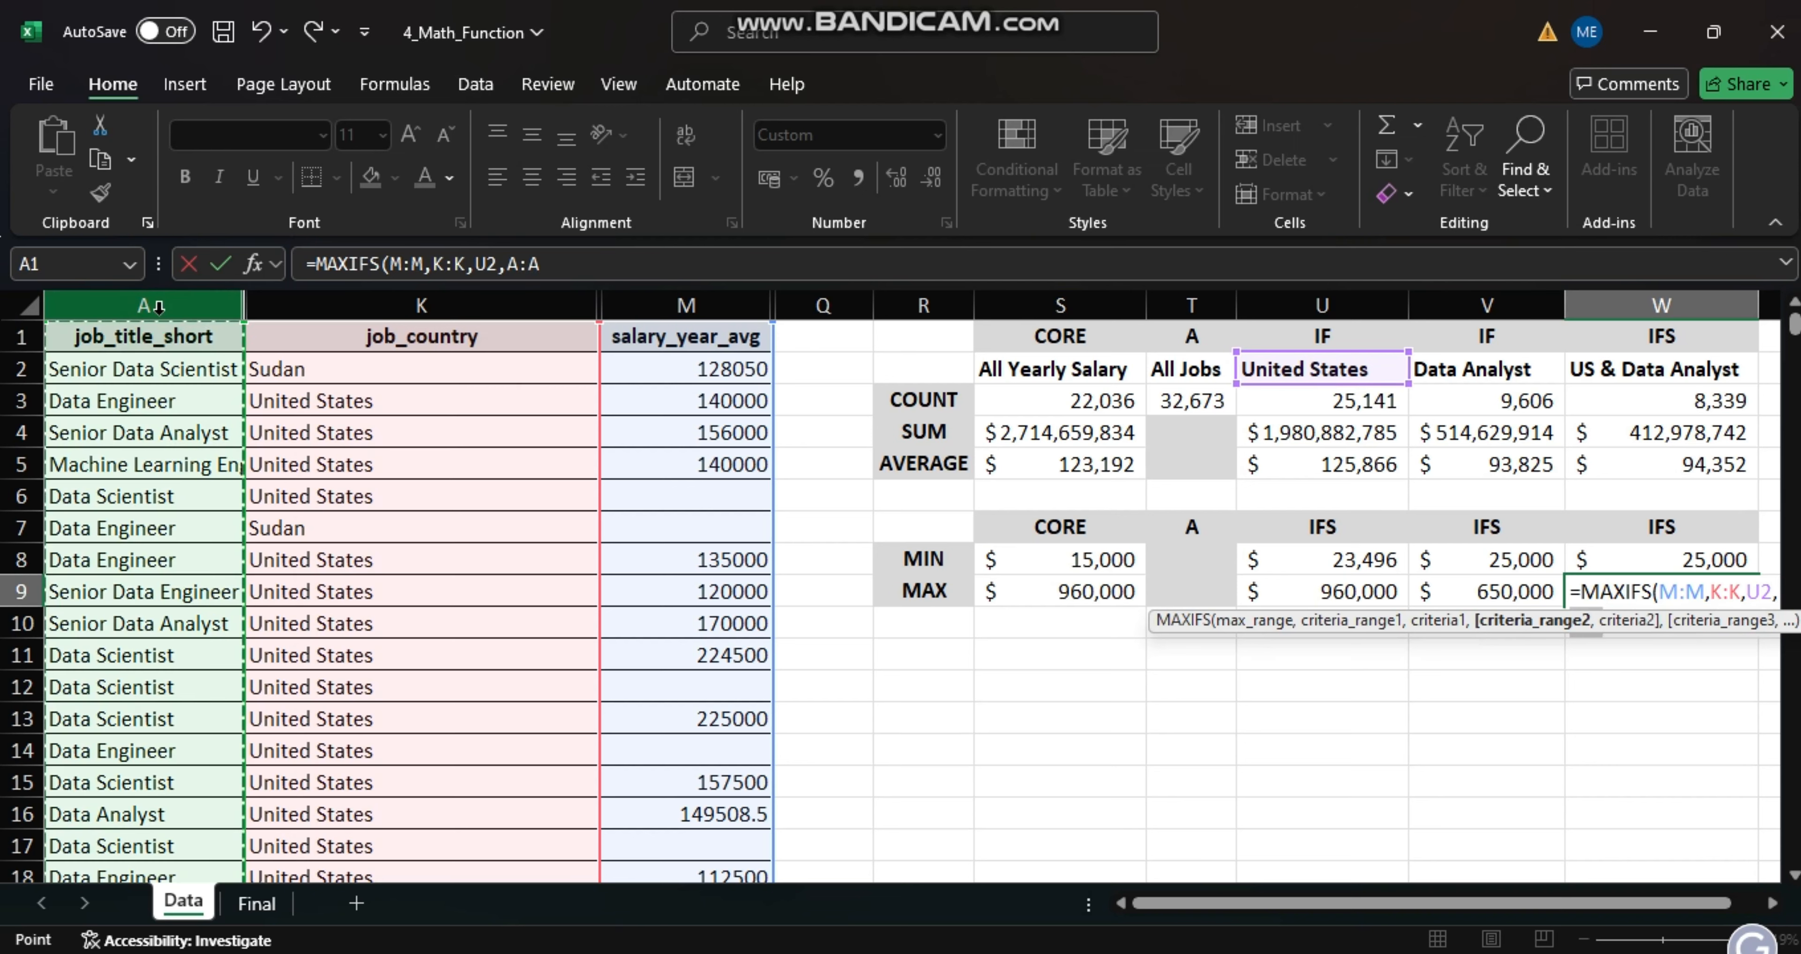
type(",")
left_click(1466, 371)
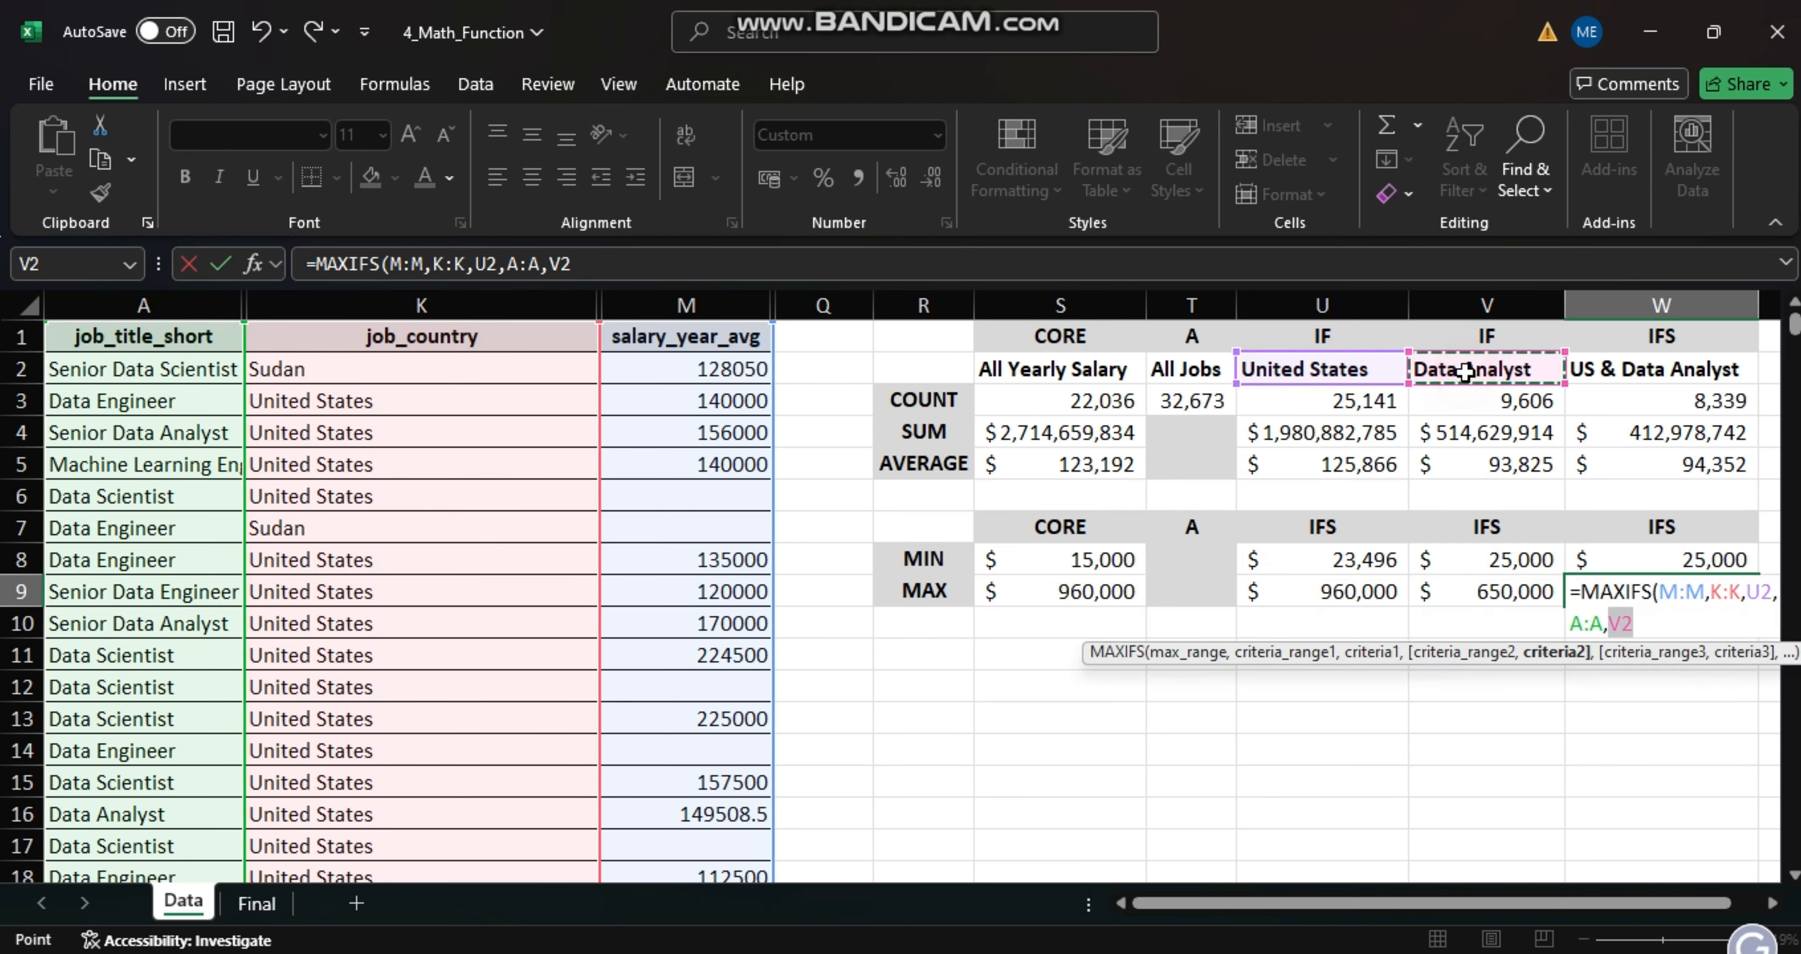
key("Return")
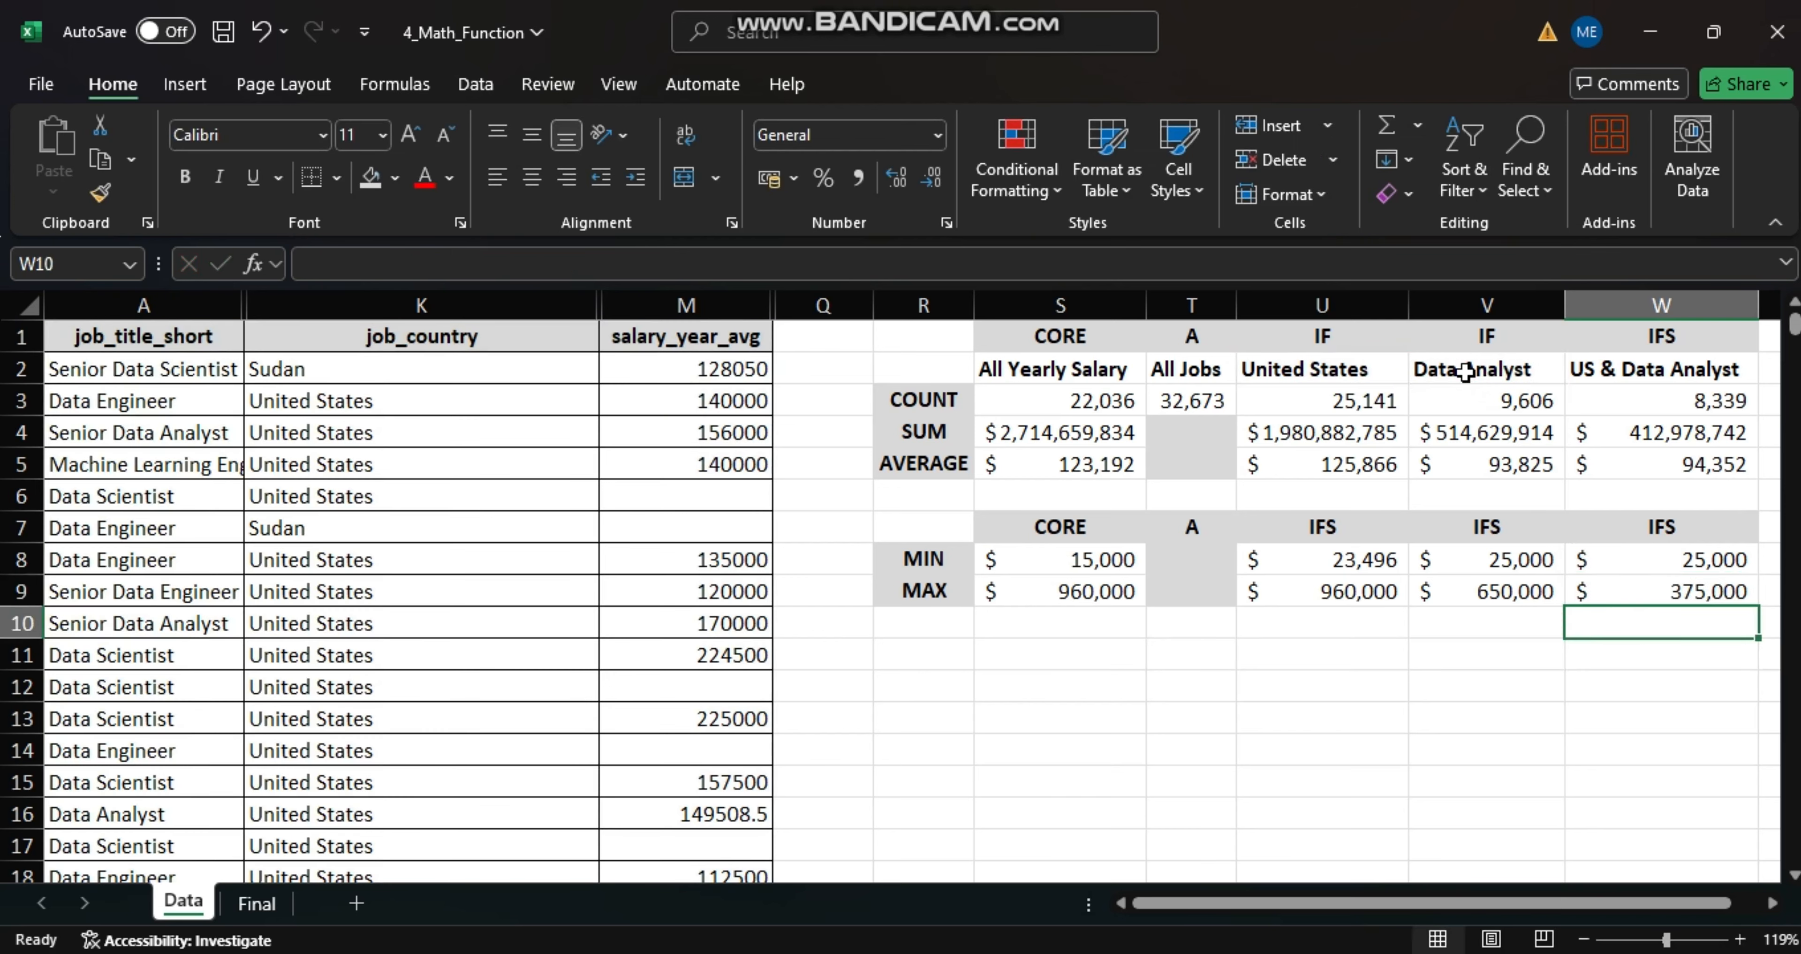